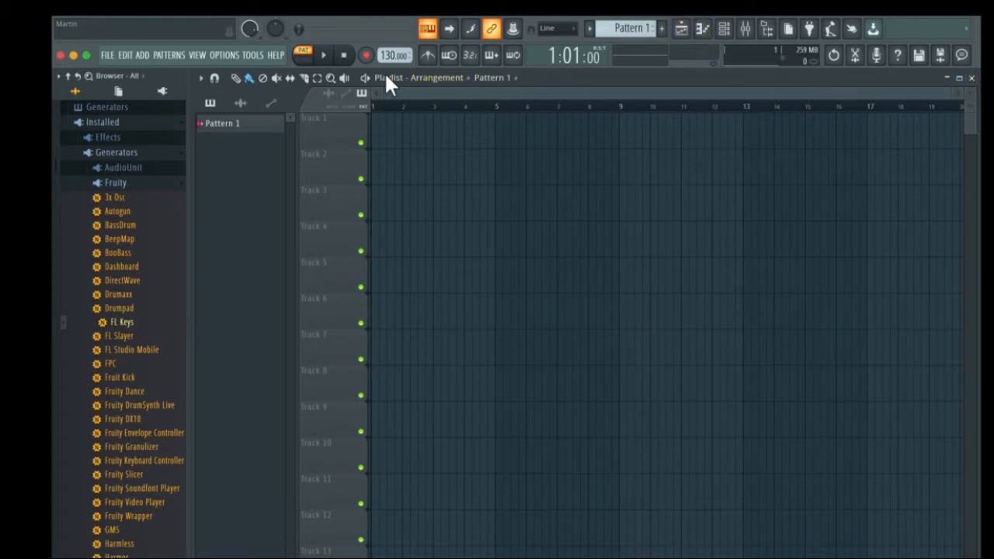
Close the playlist and mixer windows and move the channel rack slightly lower in the workspace.
left_click(971, 77)
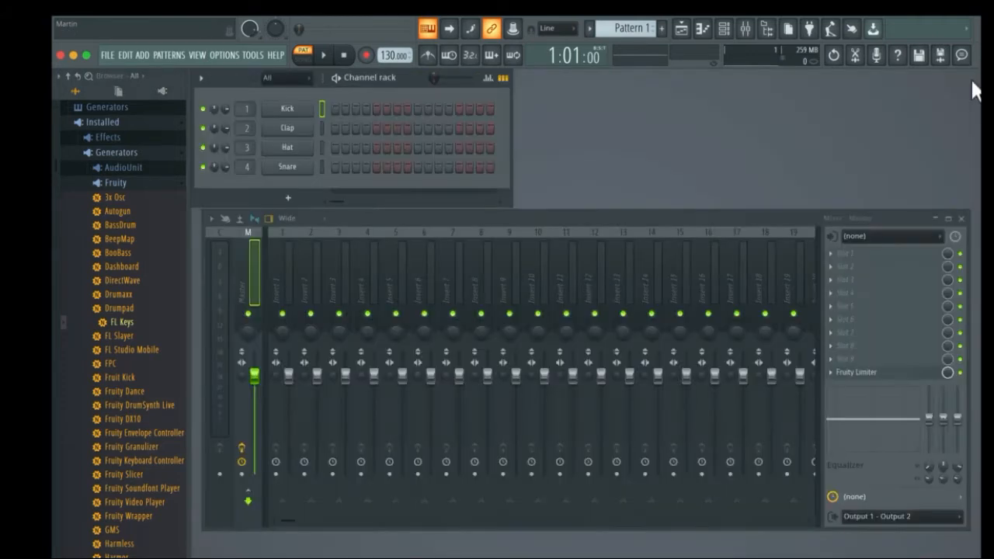
left_click(961, 219)
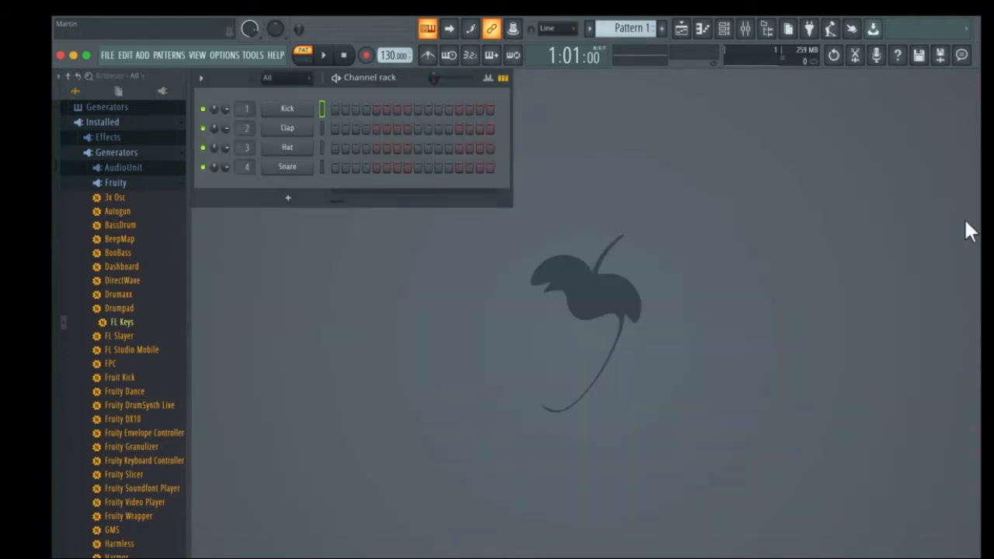
left_click_drag(266, 81, 274, 106)
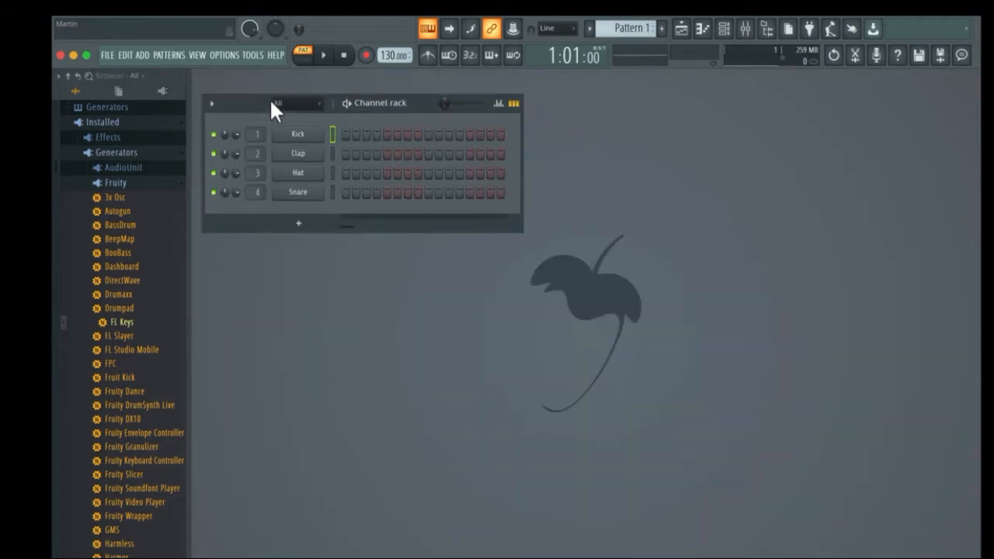
left_click_drag(416, 98, 404, 89)
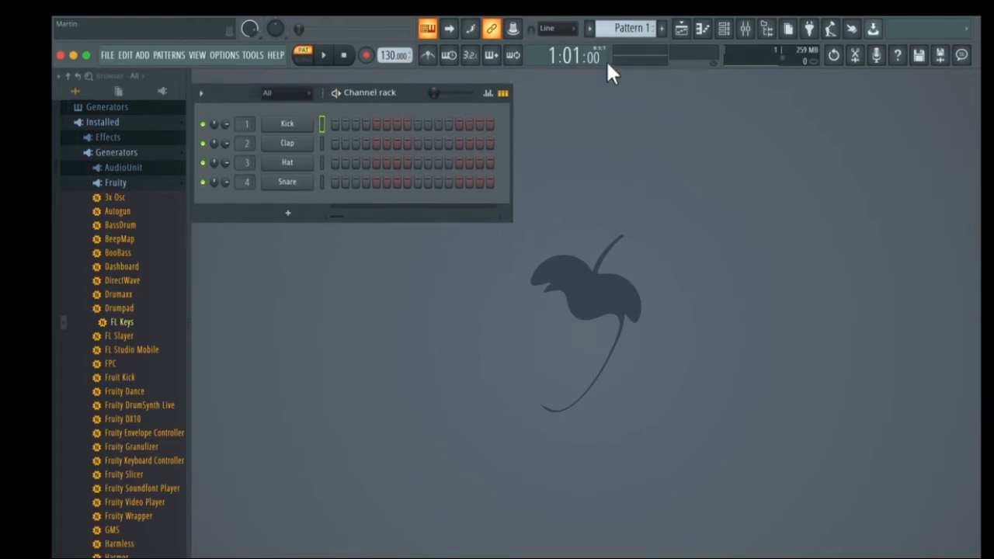
Show and hide the playlist window repeatedly to demonstrate its visibility toggle, ending with it hidden.
left_click(683, 32)
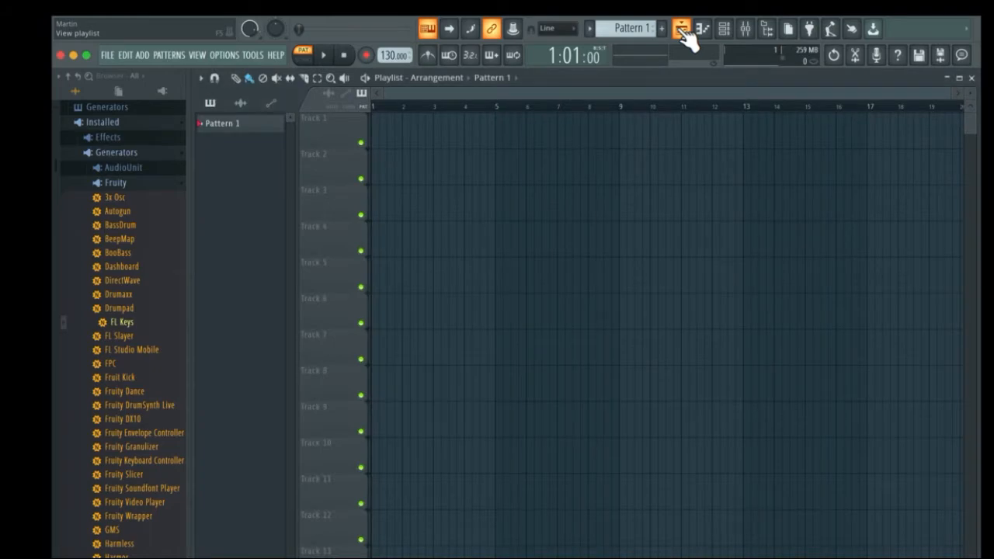
left_click(683, 33)
left_click(683, 33)
left_click(683, 33)
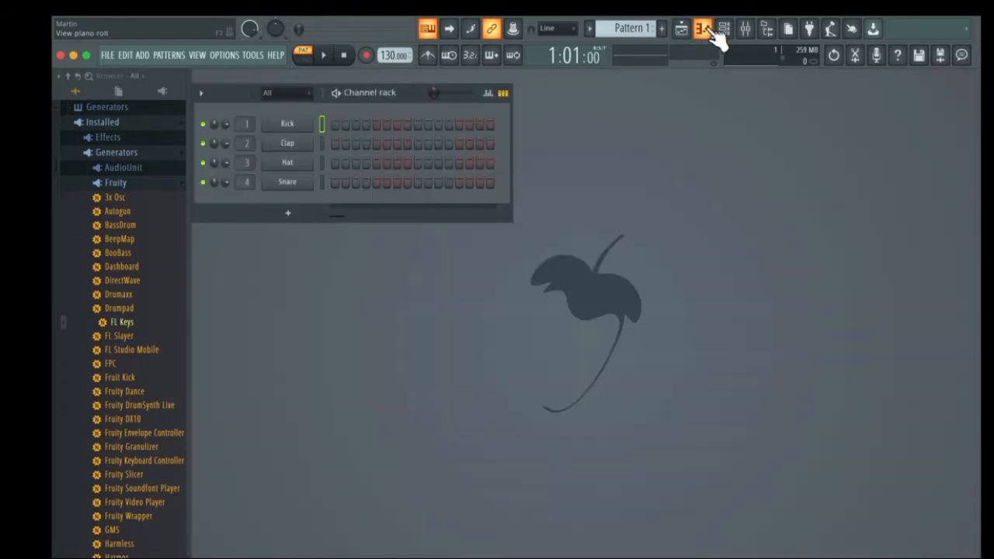
Show and hide the piano roll repeatedly to demonstrate its visibility toggle.
left_click(703, 29)
left_click(711, 29)
left_click(711, 29)
left_click(711, 29)
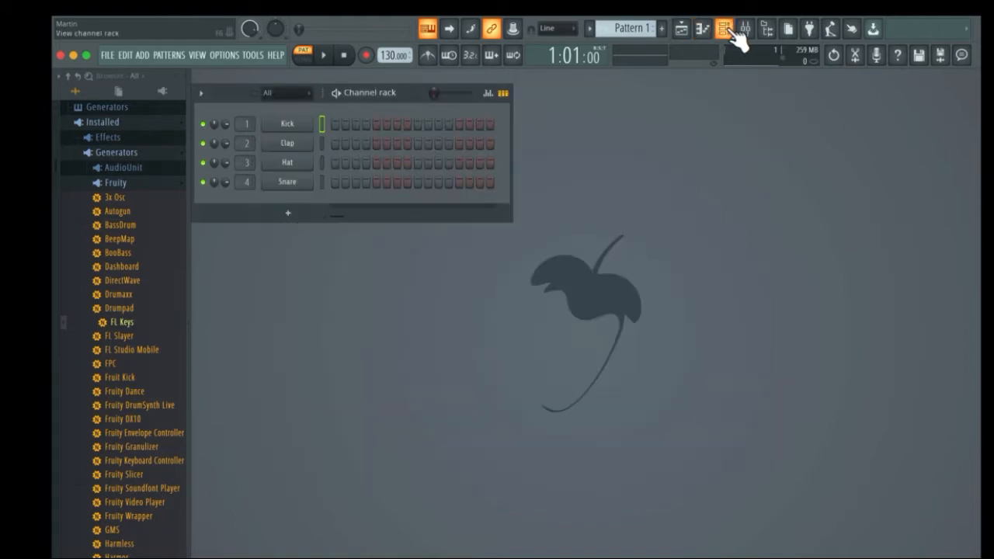
Toggle the channel rack's visibility several times, ending with it hidden.
left_click(729, 31)
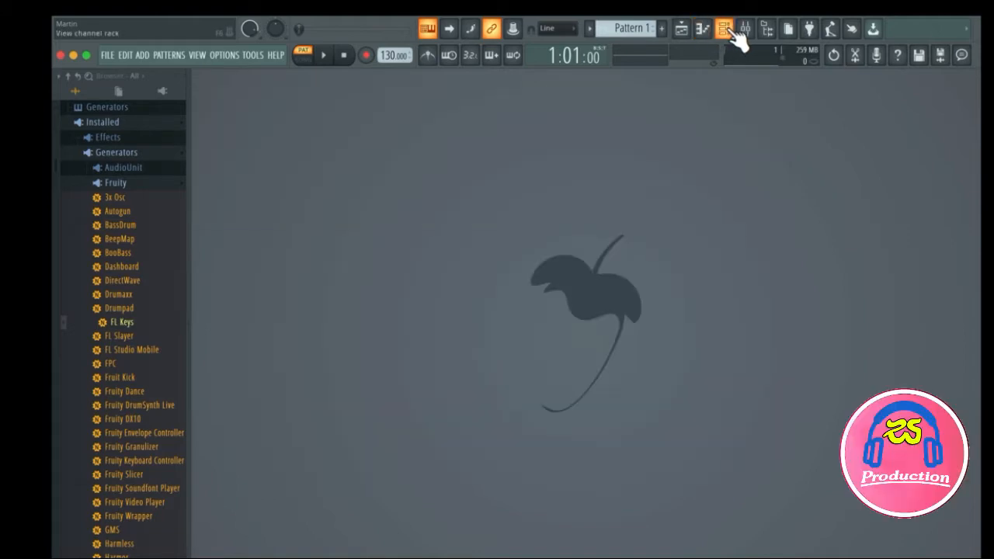
left_click(729, 31)
left_click(730, 31)
left_click(730, 31)
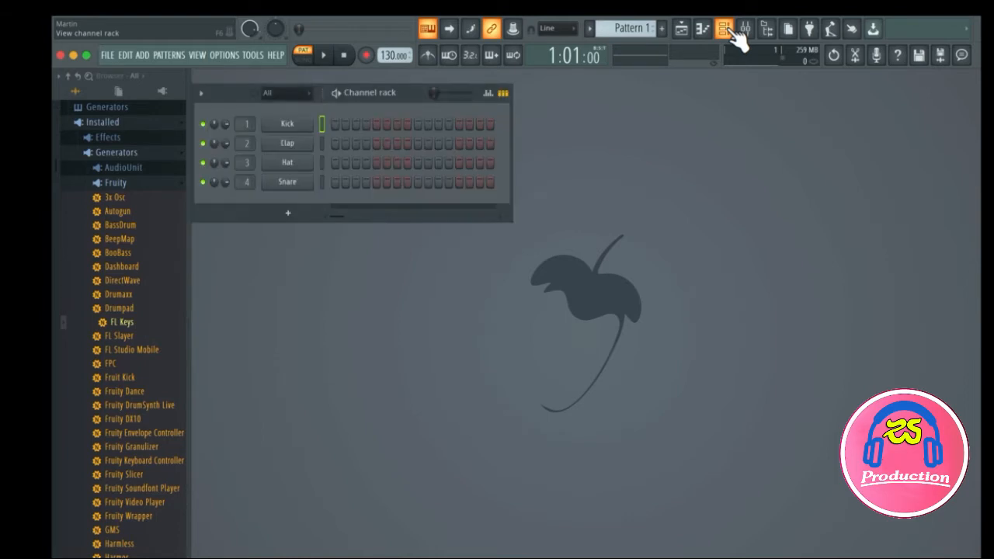
left_click(729, 31)
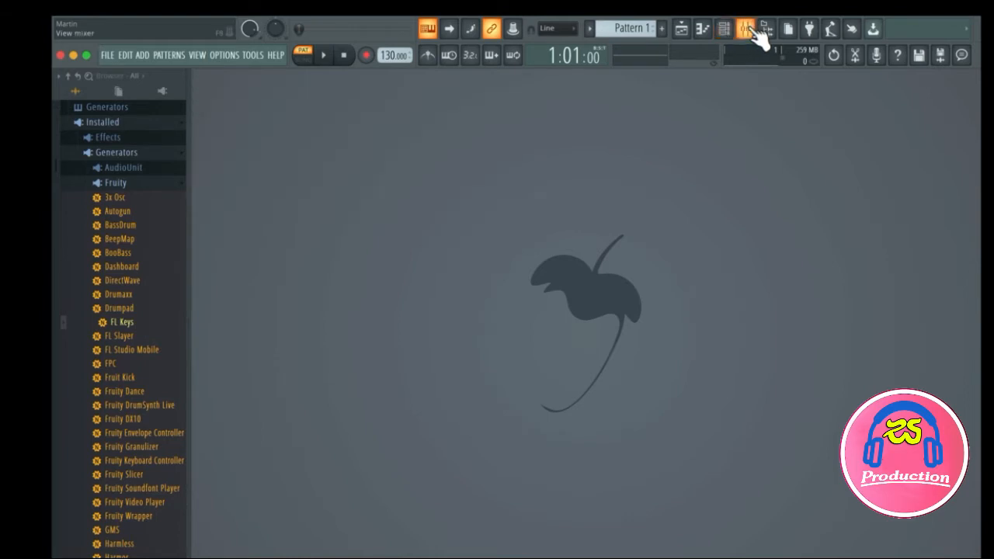
Show and hide the mixer repeatedly to demonstrate its visibility toggle, ending with it hidden.
left_click(747, 29)
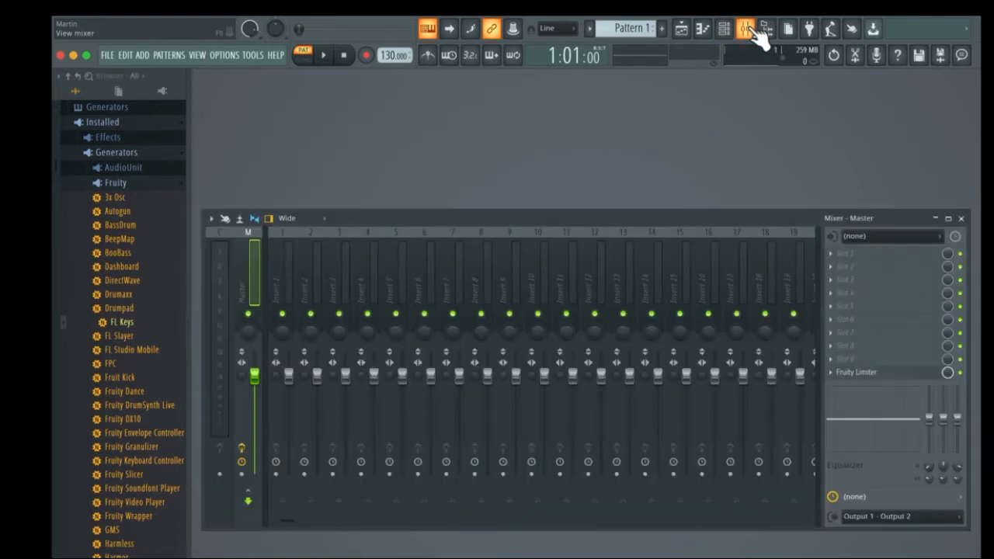
left_click(747, 29)
left_click(746, 30)
left_click(748, 30)
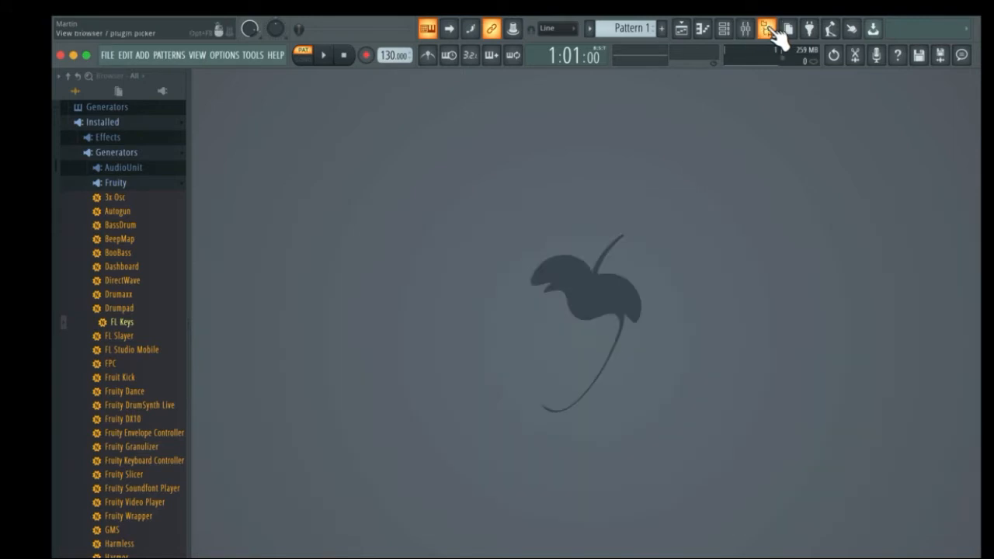
Toggle the visibility of the browser and plugin picker several times.
left_click(776, 32)
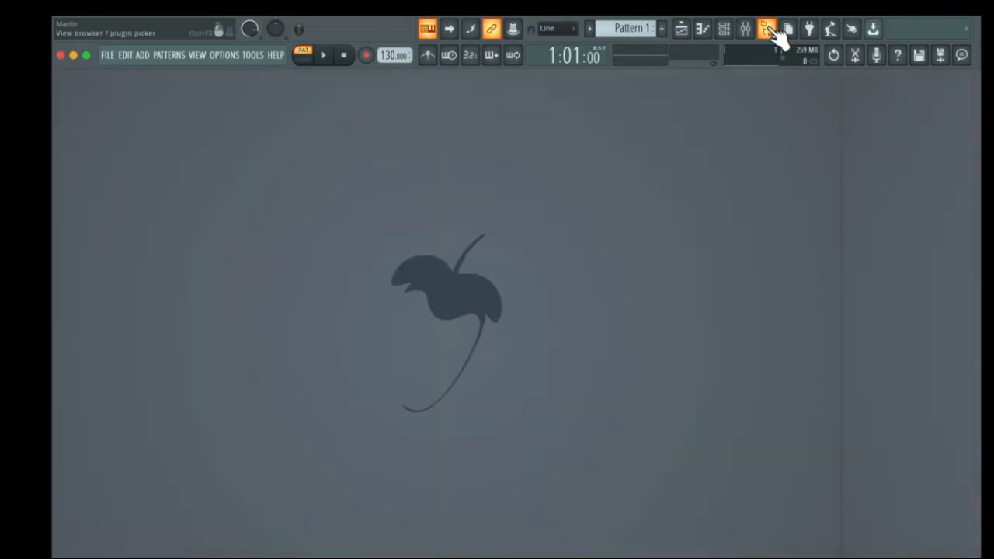
left_click(776, 33)
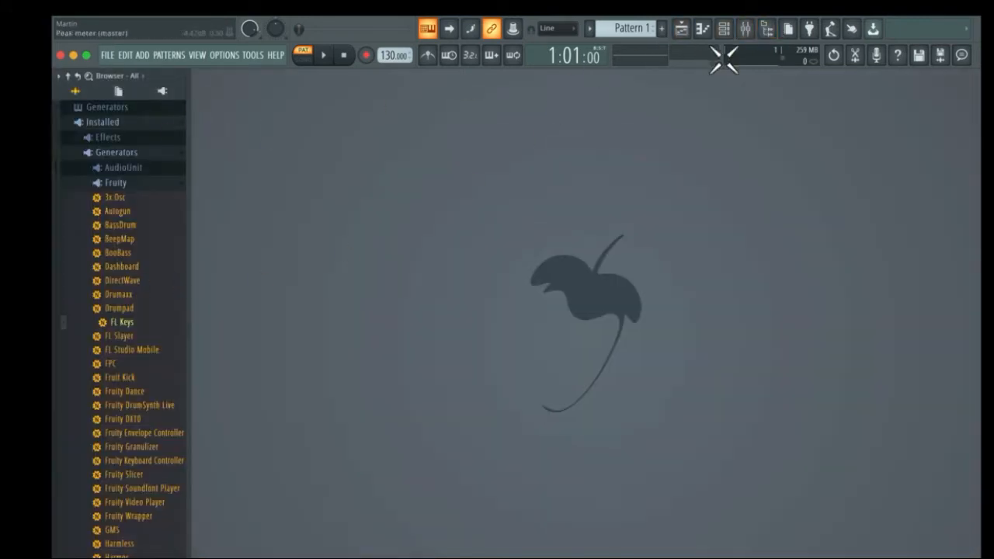
left_click(775, 33)
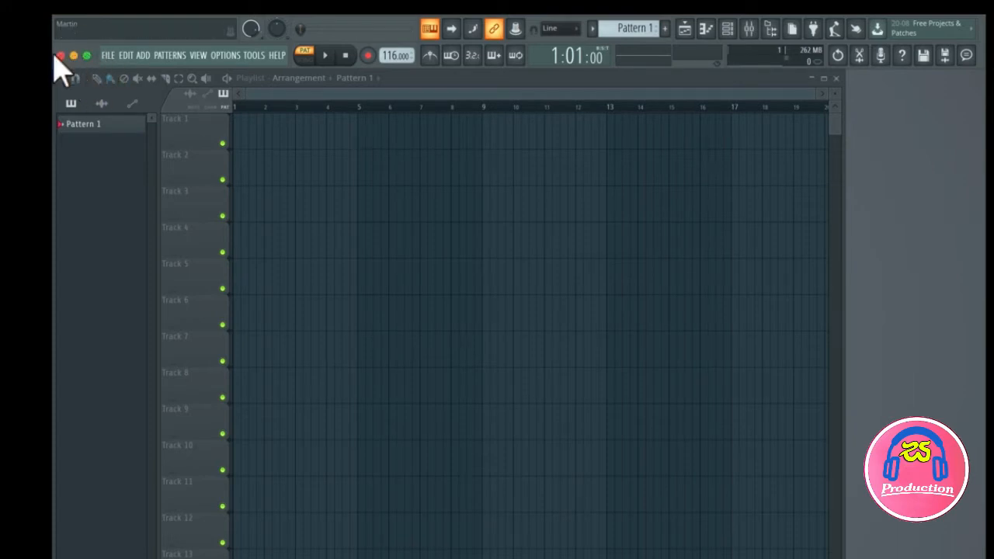
Look through the main command groups from File to Help, including the available project export formats.
left_click(108, 56)
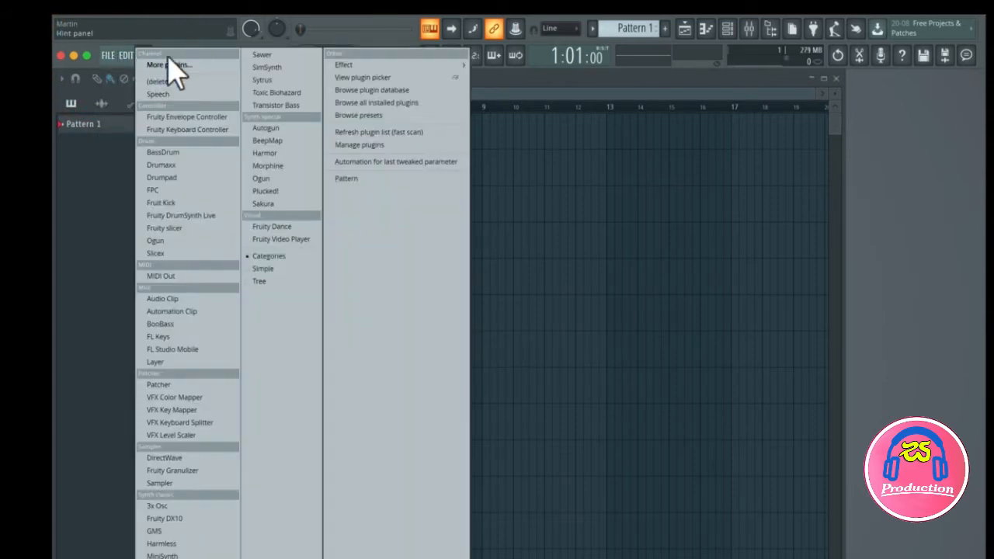
mouse_move(183, 66)
mouse_move(250, 66)
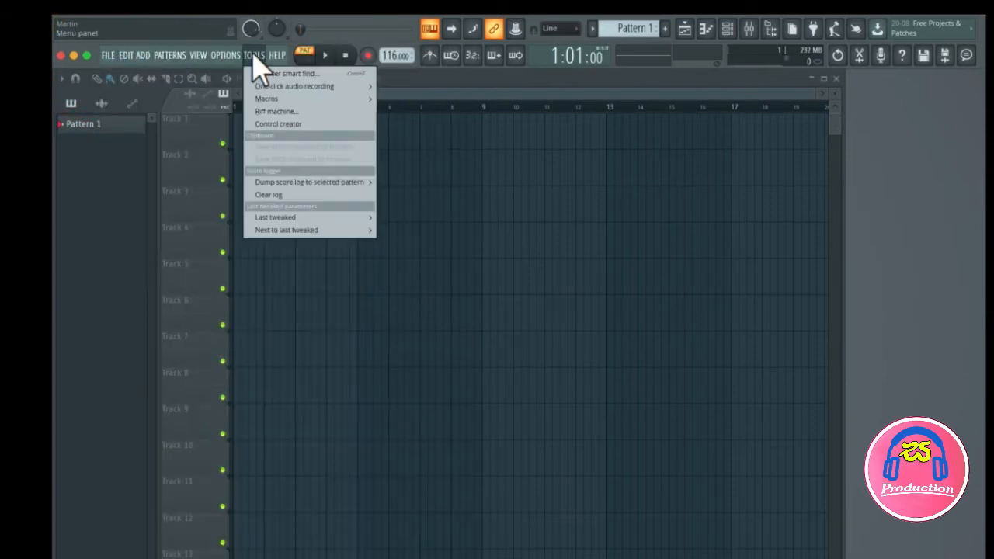
left_click(278, 56)
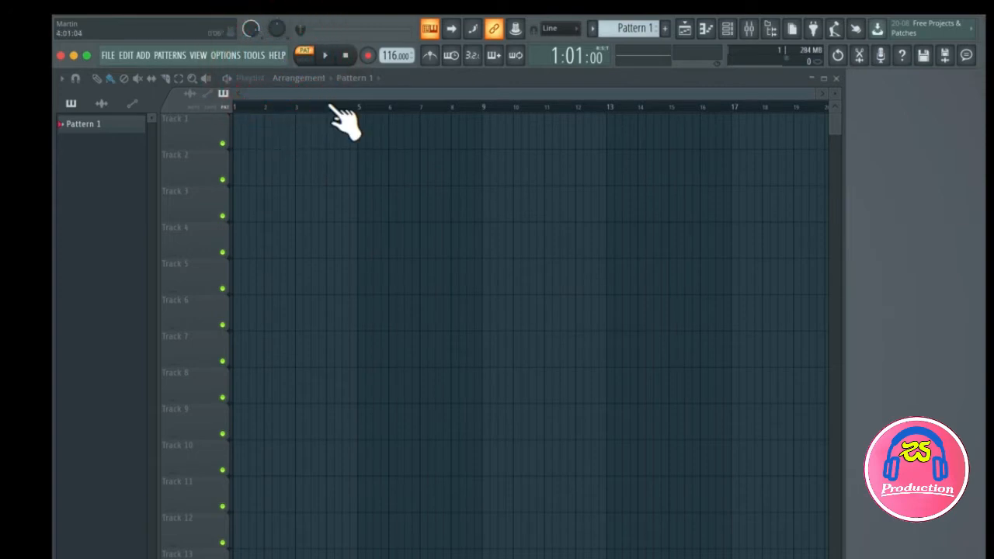
left_click(142, 56)
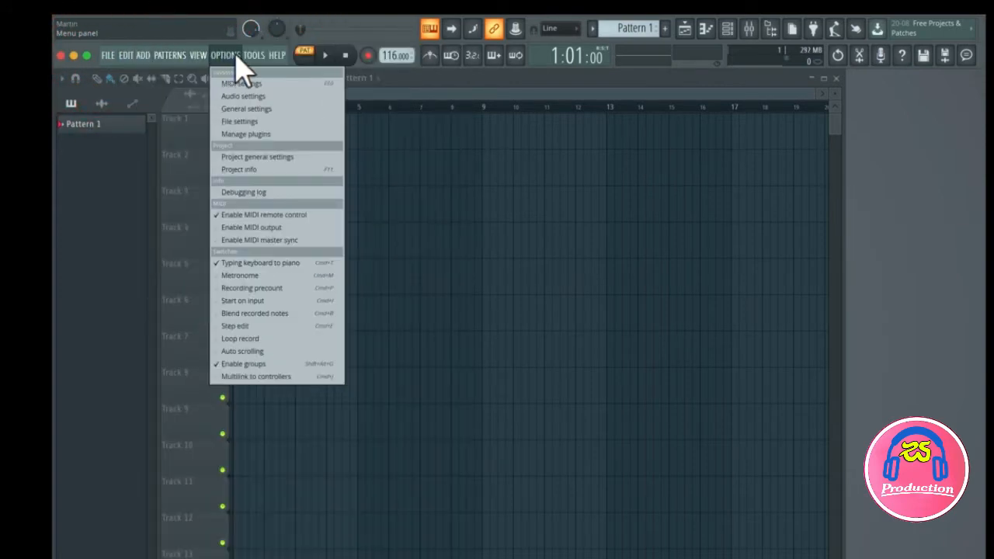
mouse_move(262, 58)
mouse_move(109, 58)
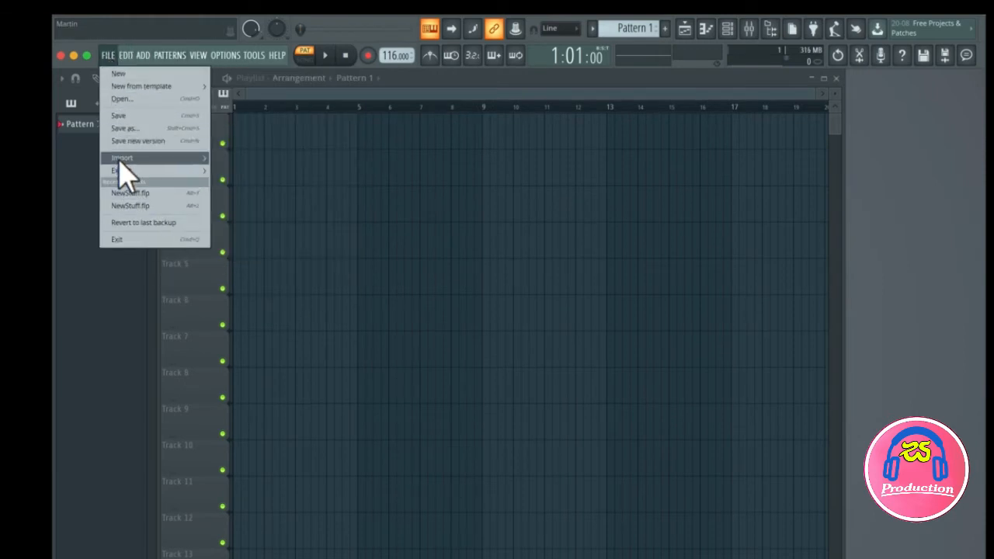
mouse_move(121, 172)
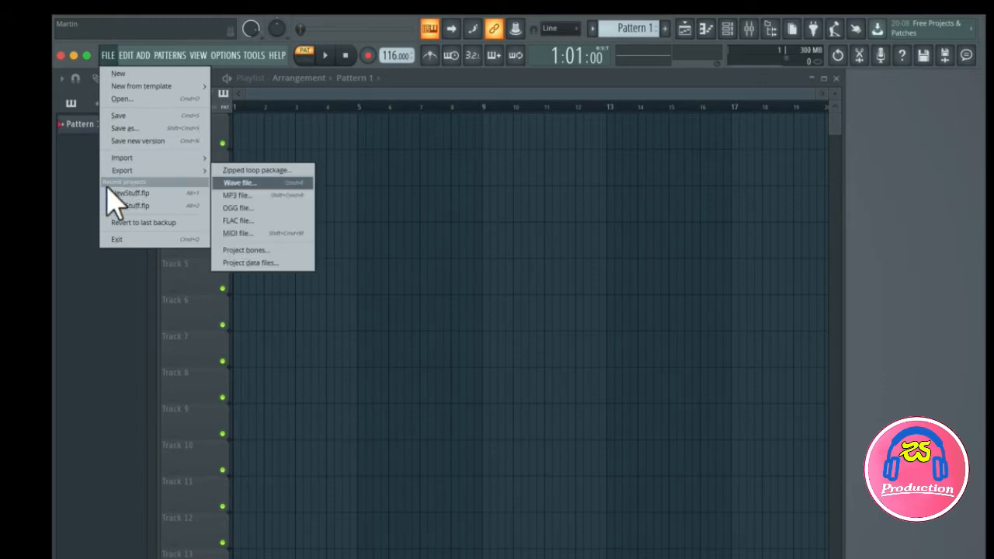
left_click(84, 198)
Examine the edit commands and the generator and effect plugins that can be added to the project.
left_click(125, 55)
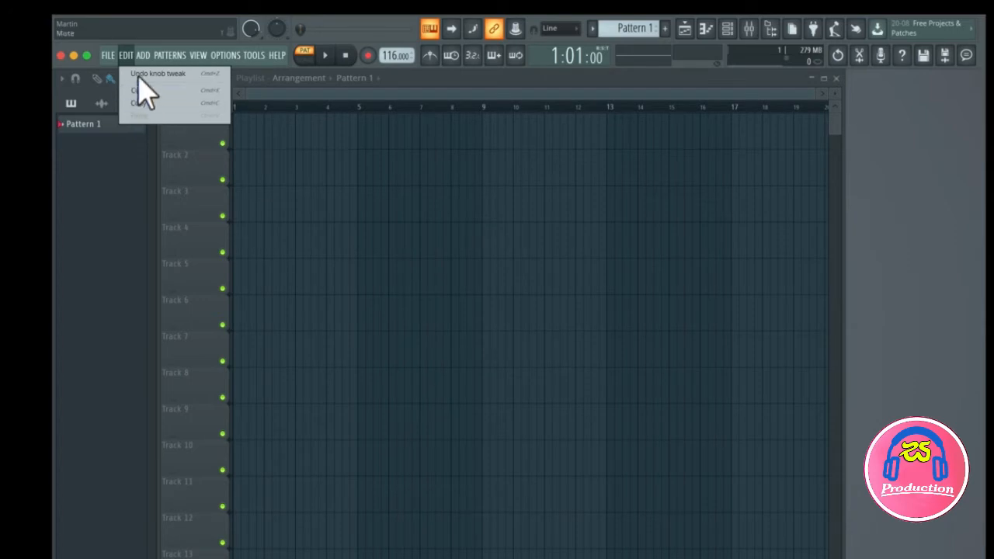
left_click(143, 55)
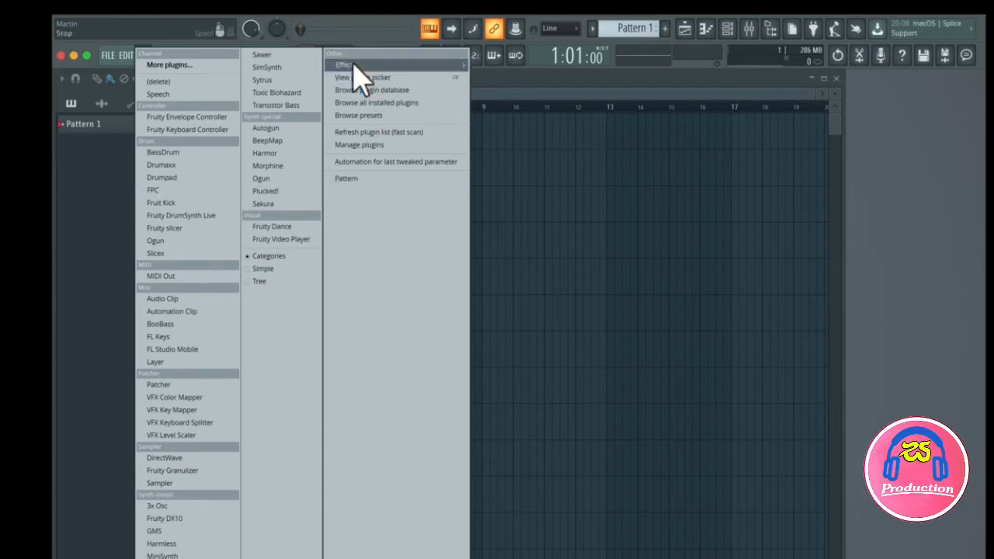
mouse_move(354, 64)
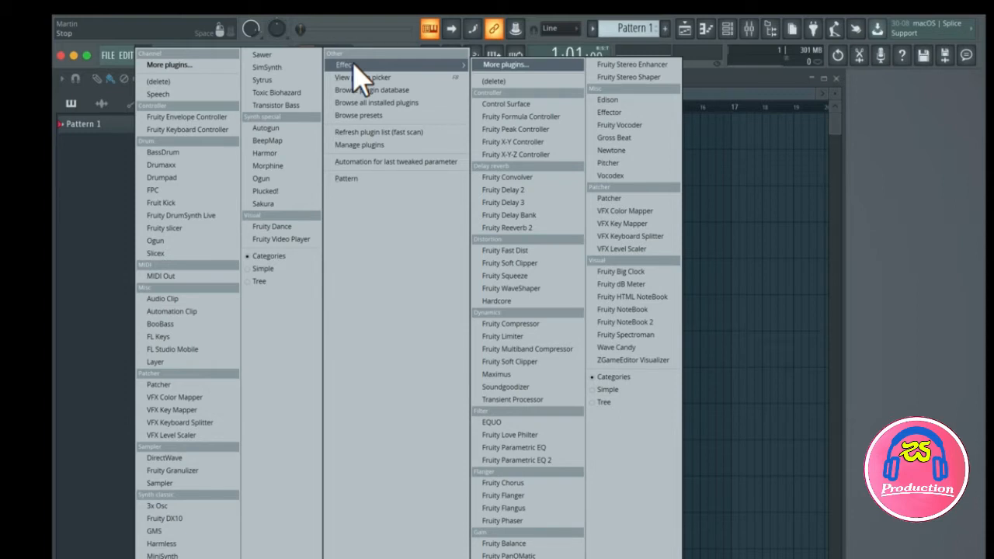
left_click(109, 211)
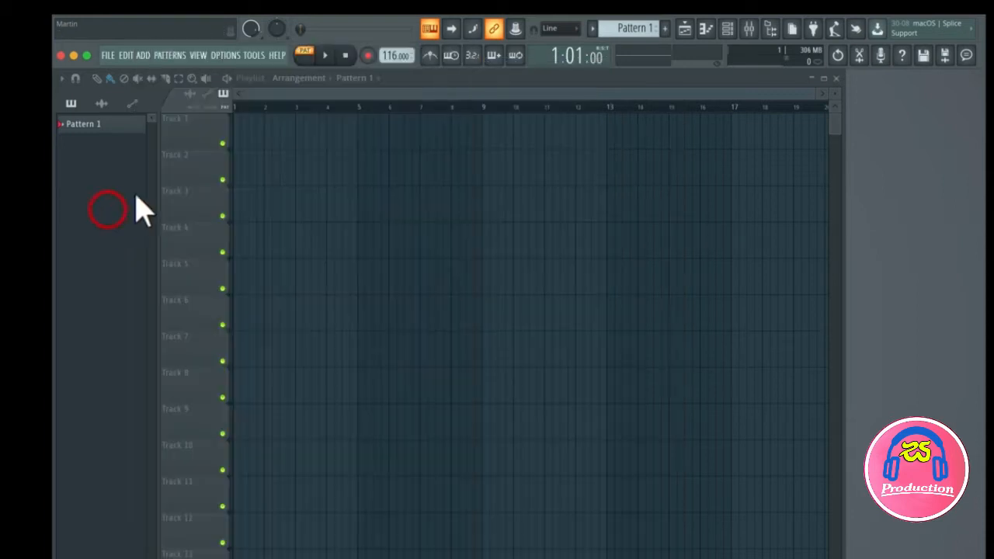
Examine the pattern commands and the options for MIDI, audio, project settings and switches.
left_click(169, 55)
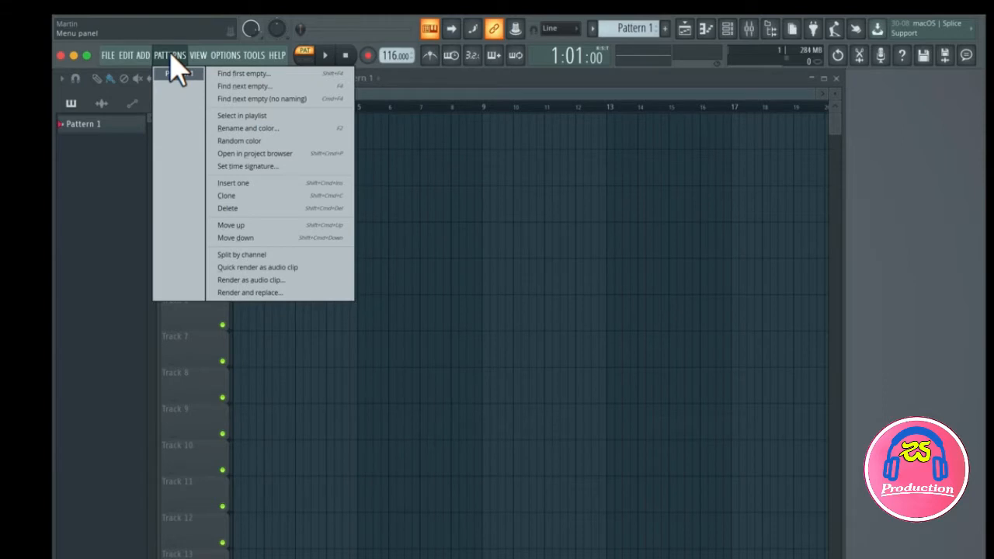
mouse_move(194, 57)
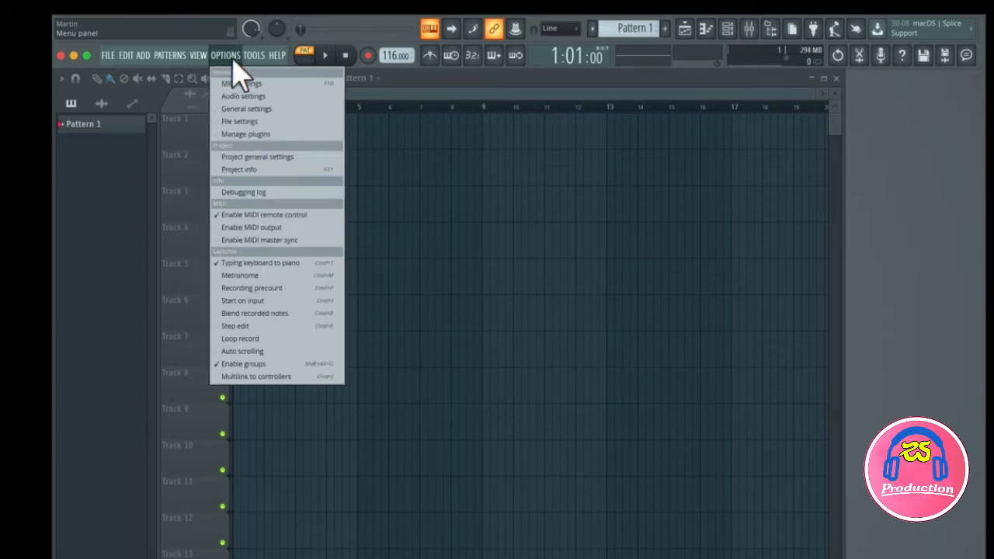
left_click(230, 62)
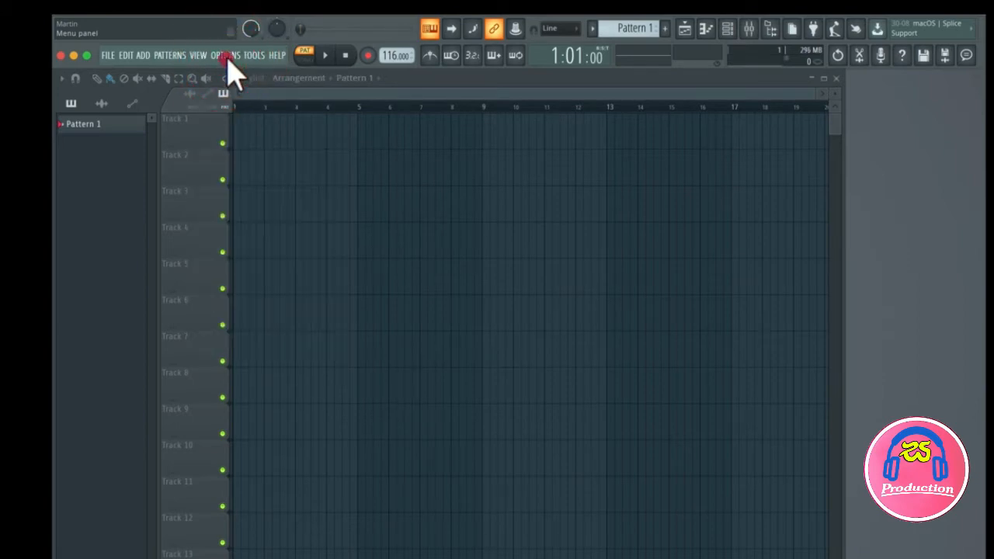
left_click(230, 62)
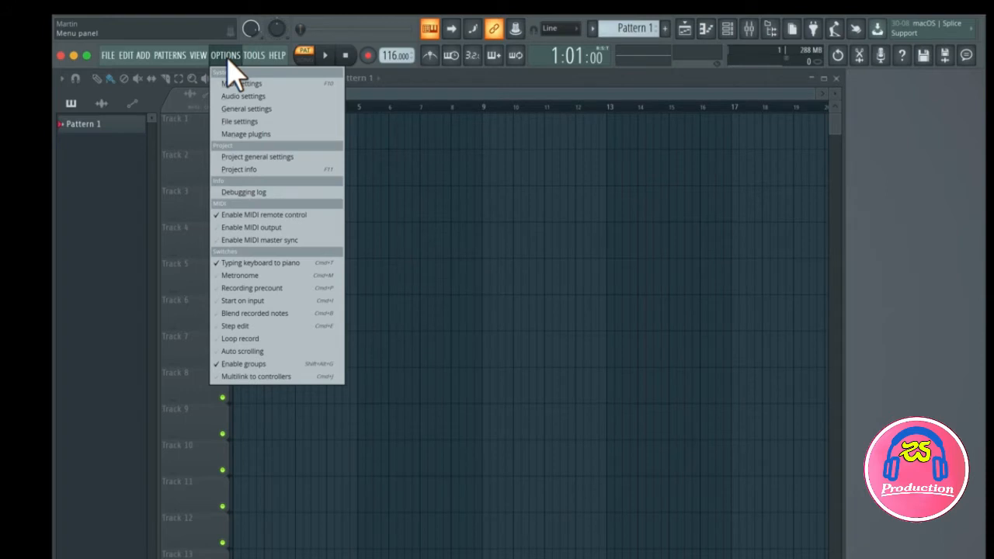
left_click(278, 56)
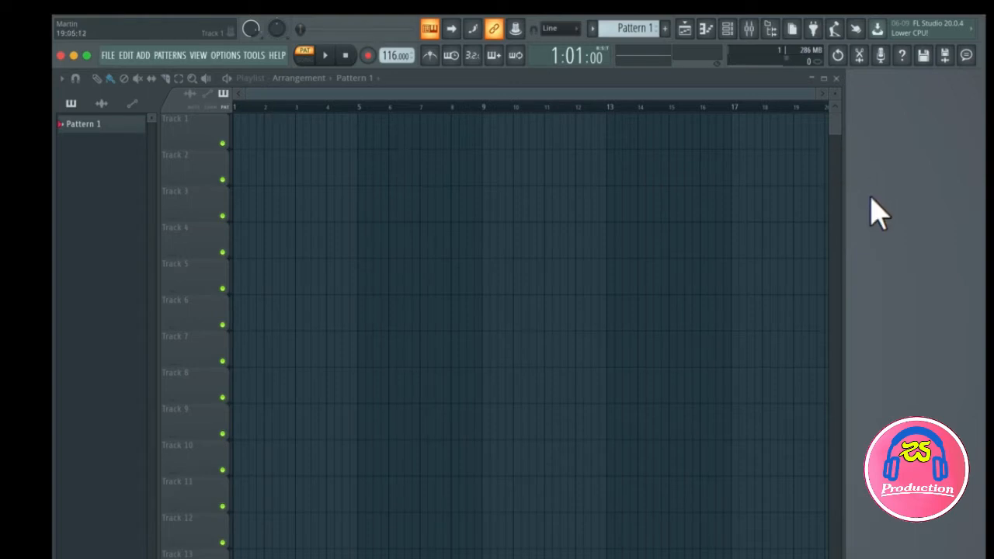
left_click(876, 162)
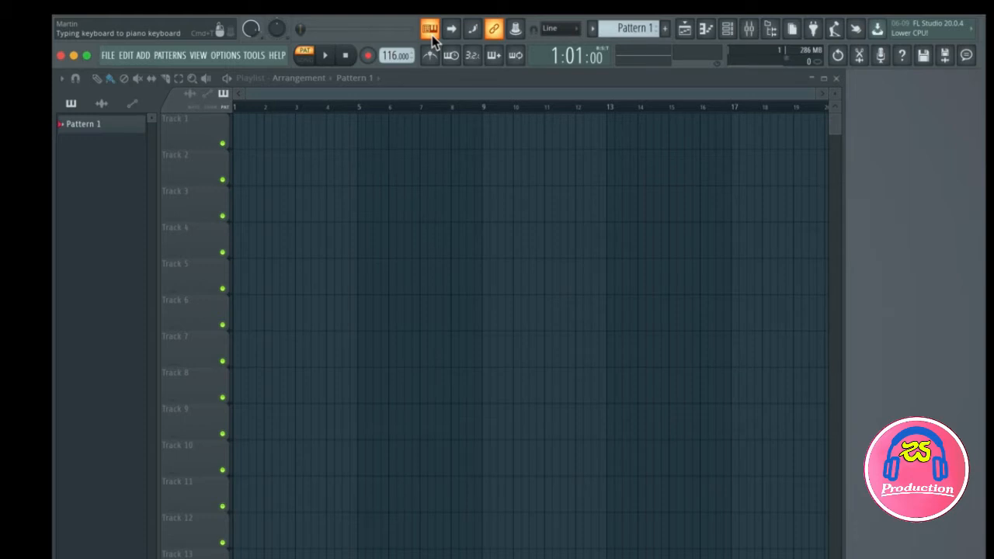
Test note input from the typing keyboard with the typing keyboard to piano option on and off, and re-enable the option.
key("h")
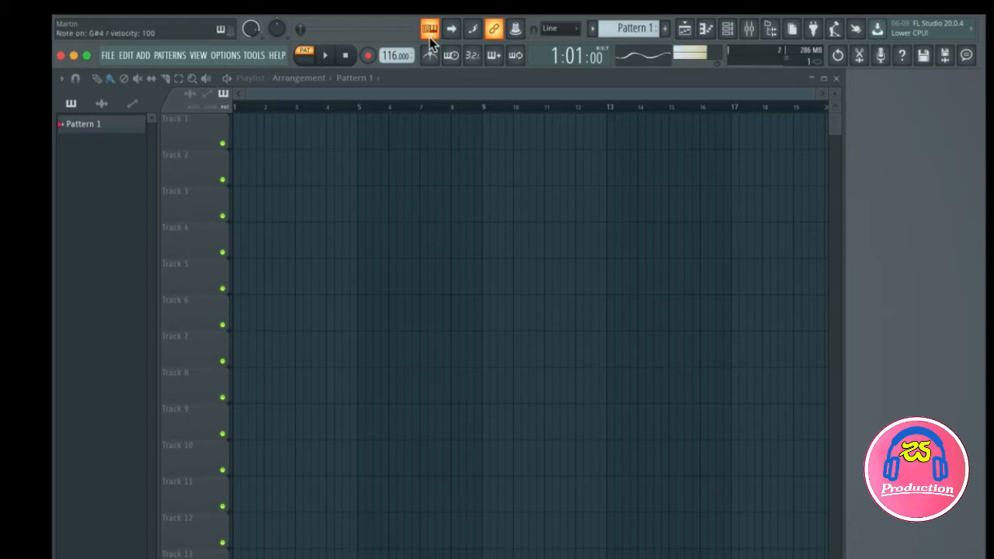
key("h")
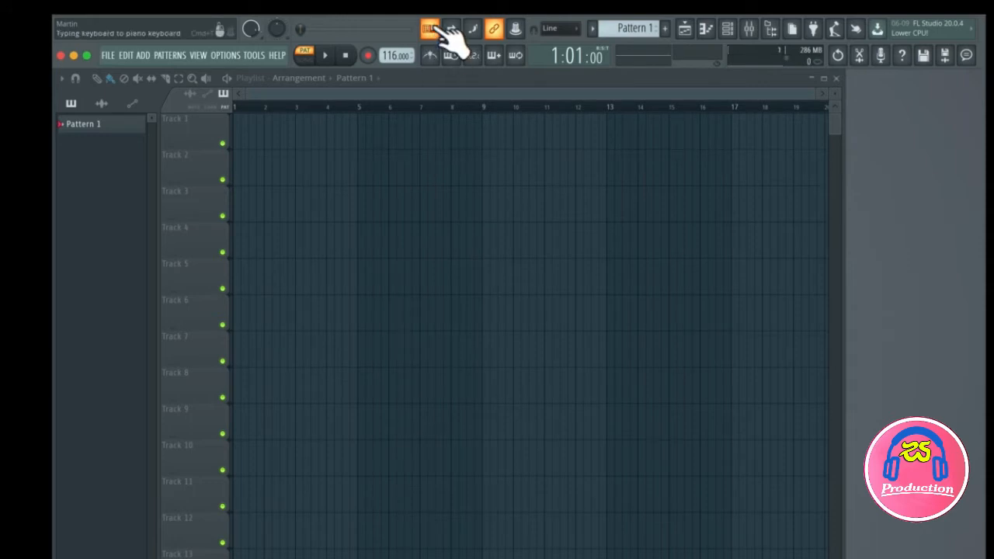
left_click(430, 28)
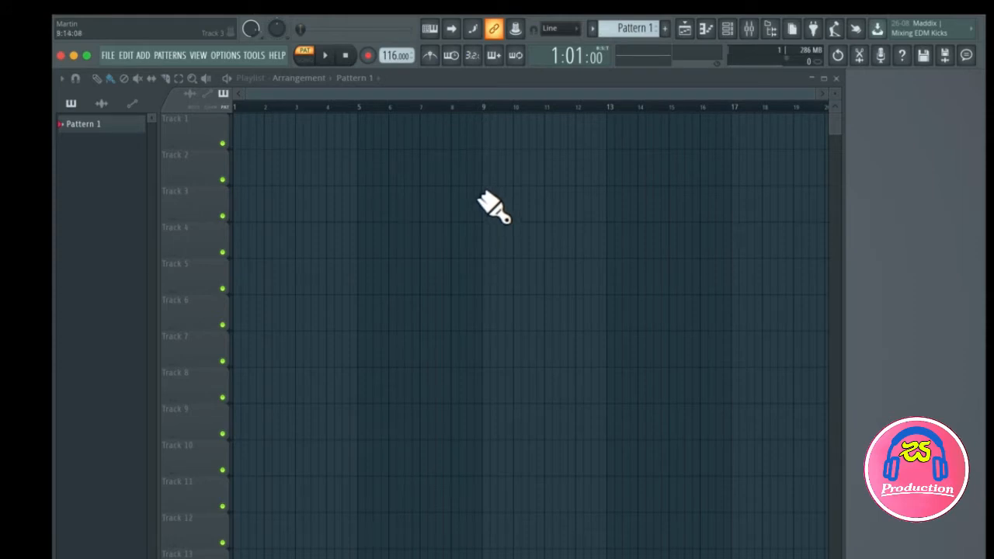
key("l")
key("l")
left_click(433, 29)
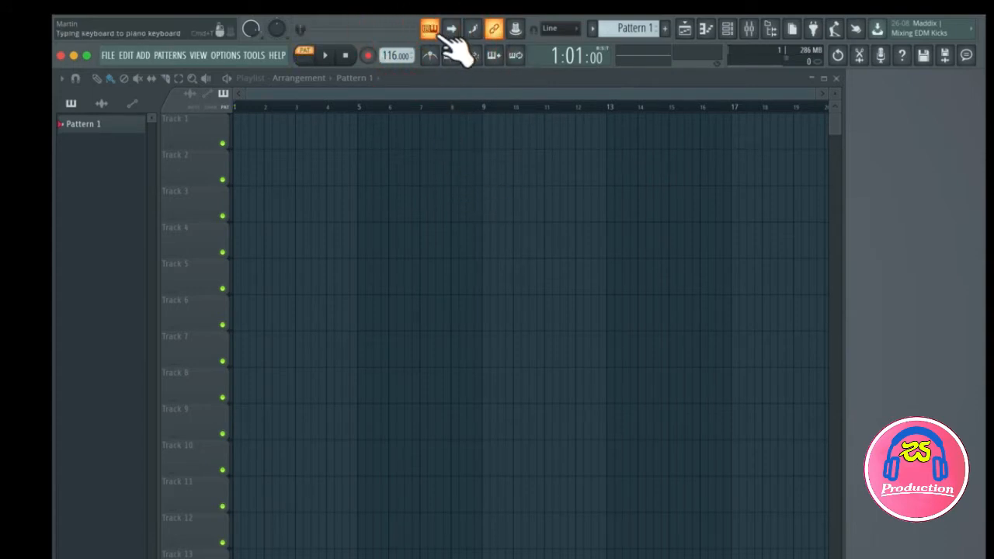
Try out the song position slider by moving it slightly and returning it to the start.
key("n")
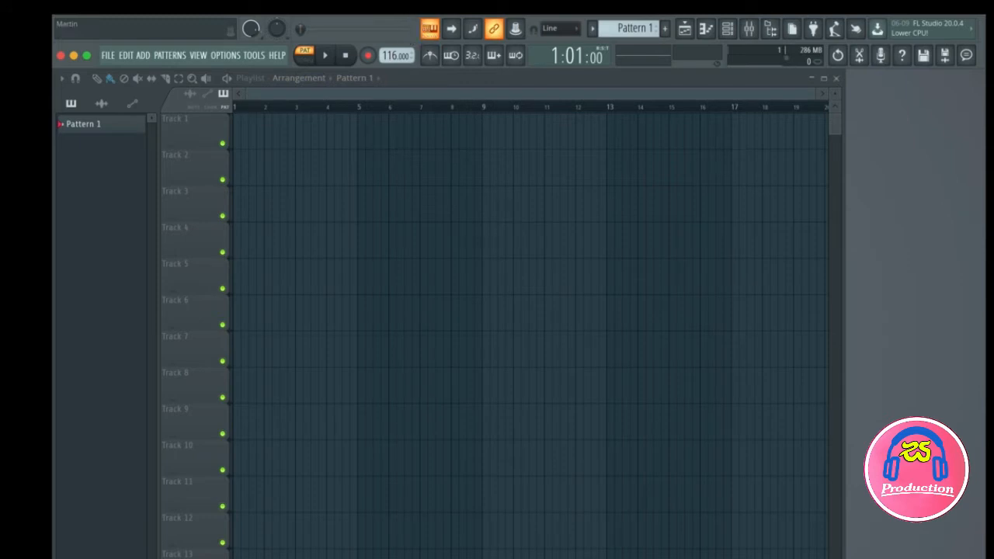
mouse_move(310, 31)
left_mouse_down()
mouse_move(388, 30)
mouse_move(303, 30)
left_mouse_up()
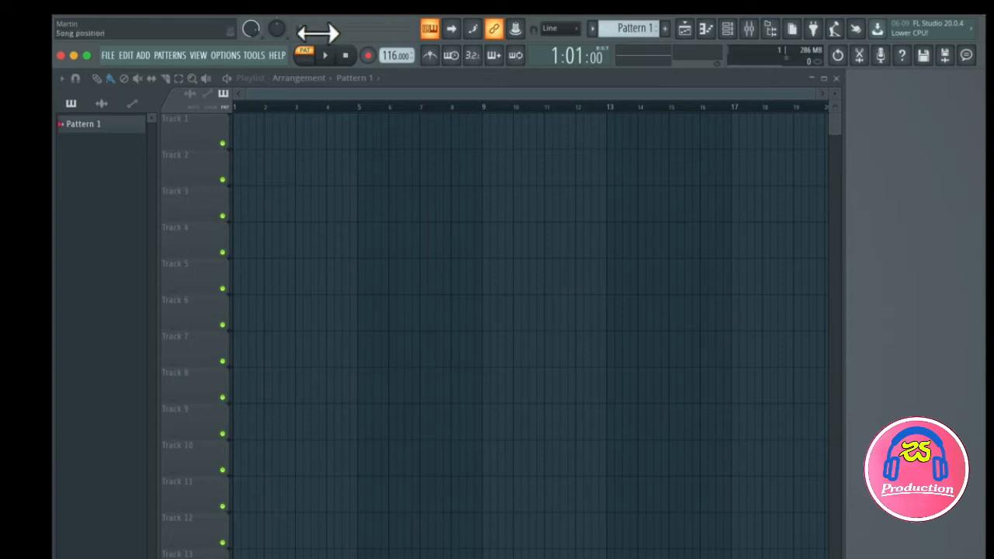
mouse_move(314, 31)
left_mouse_down()
mouse_move(347, 31)
mouse_move(303, 30)
mouse_move(401, 30)
mouse_move(299, 29)
left_mouse_up()
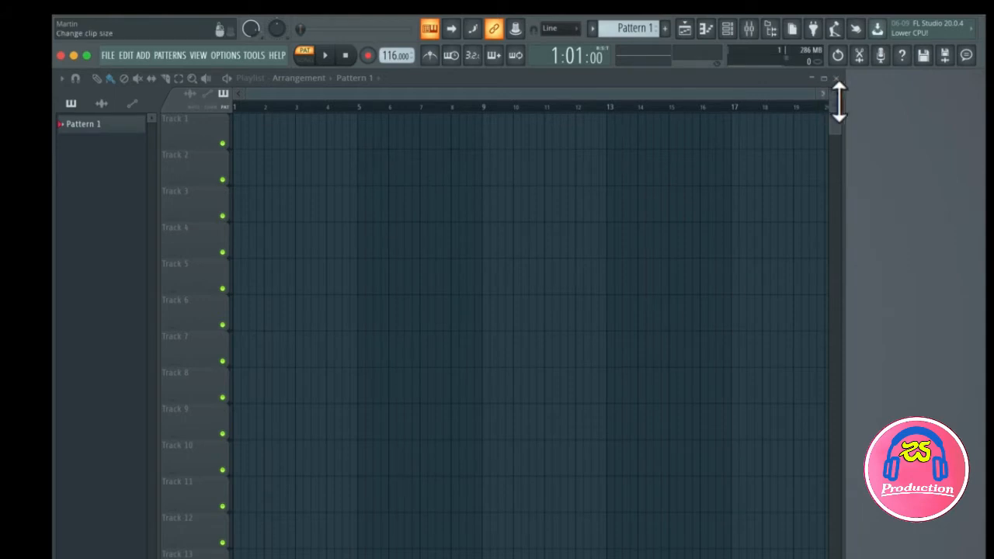
mouse_move(836, 96)
left_mouse_down()
mouse_move(836, 109)
mouse_move(836, 94)
left_mouse_up()
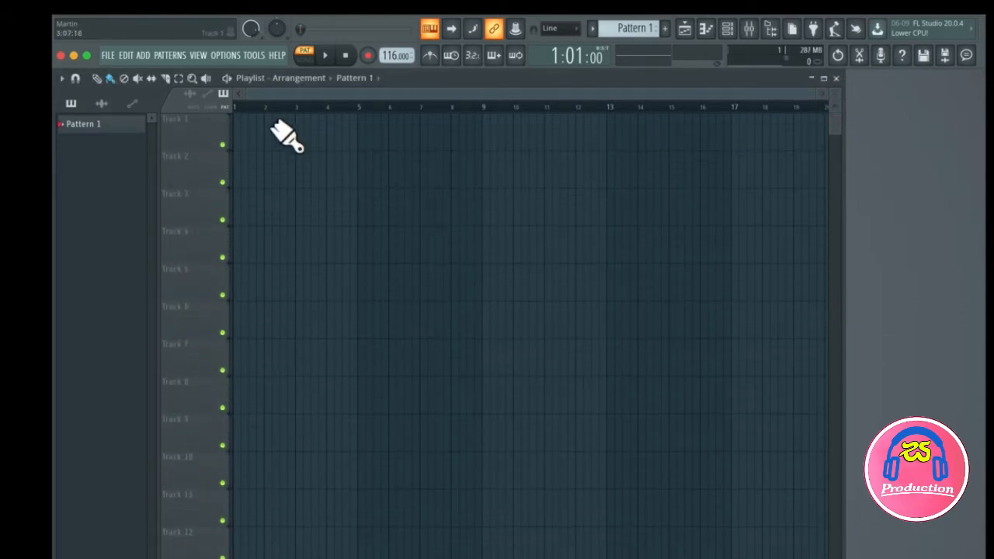
mouse_move(320, 31)
left_mouse_down()
mouse_move(309, 29)
mouse_move(387, 29)
mouse_move(300, 30)
mouse_move(423, 30)
mouse_move(280, 30)
mouse_move(380, 30)
mouse_move(301, 29)
left_mouse_up()
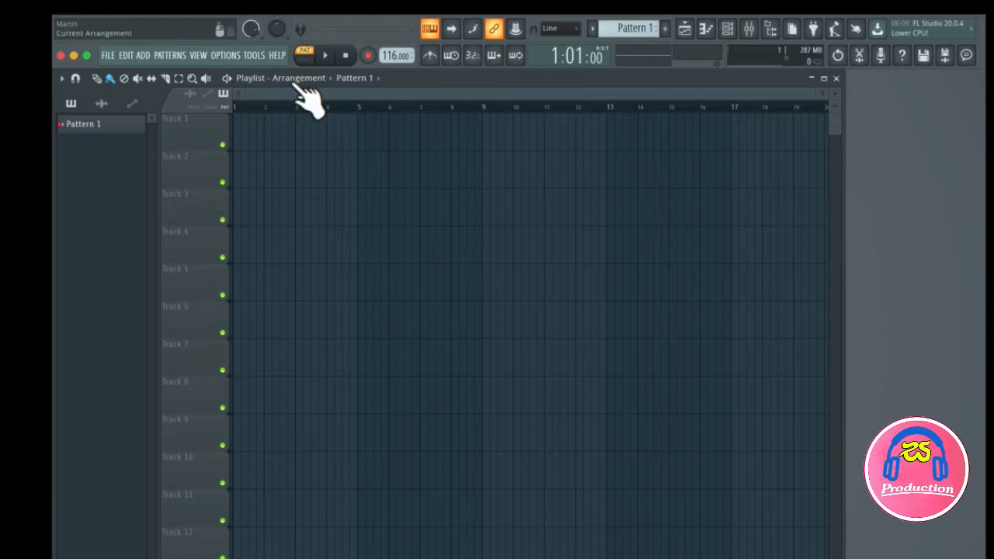
mouse_move(300, 29)
left_mouse_down()
mouse_move(399, 30)
mouse_move(300, 30)
left_mouse_up()
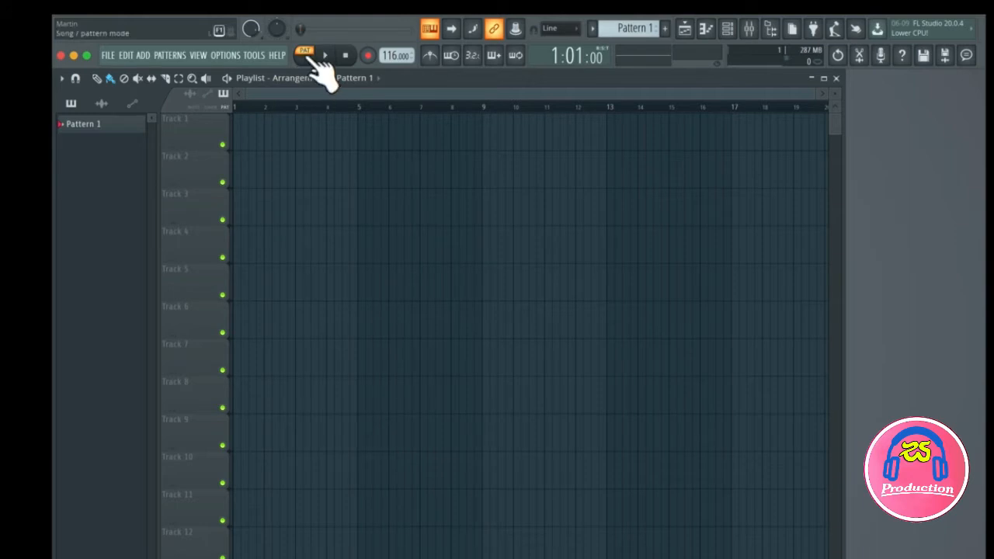
Switch playback to song mode and back to pattern mode, and set the tempo to 115 BPM.
left_click(308, 58)
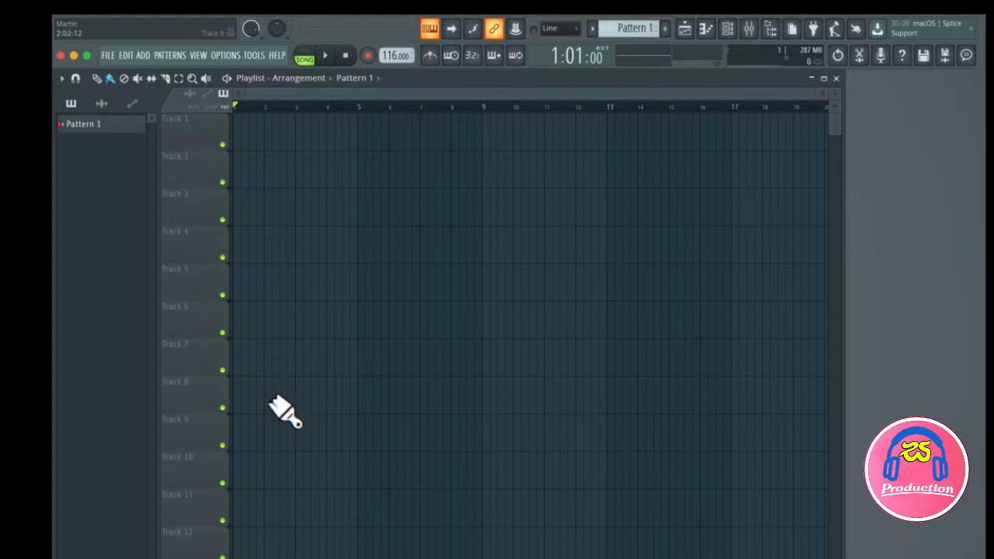
left_click(307, 54)
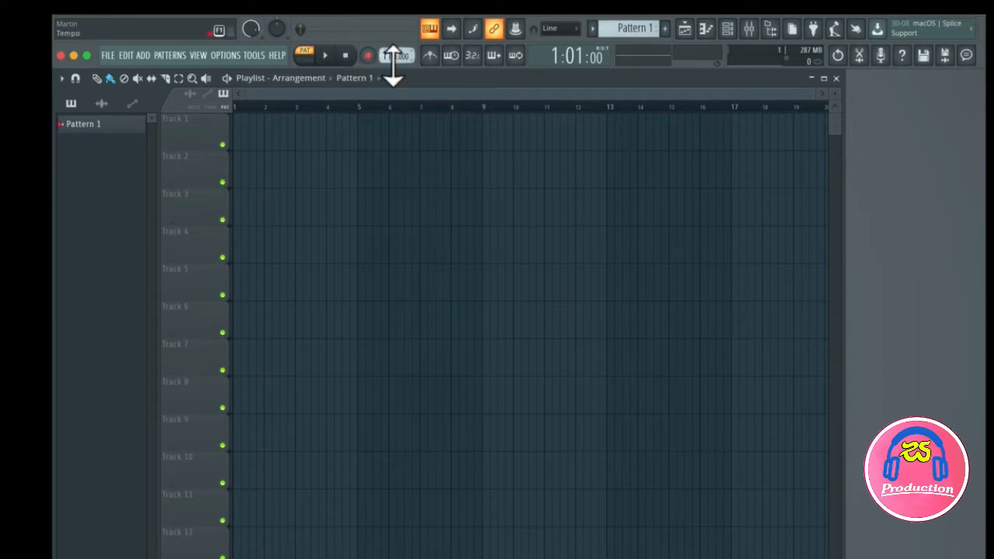
left_click_drag(394, 62, 405, 69)
Hide and show the playlist window several times, leaving it shown.
left_click(684, 31)
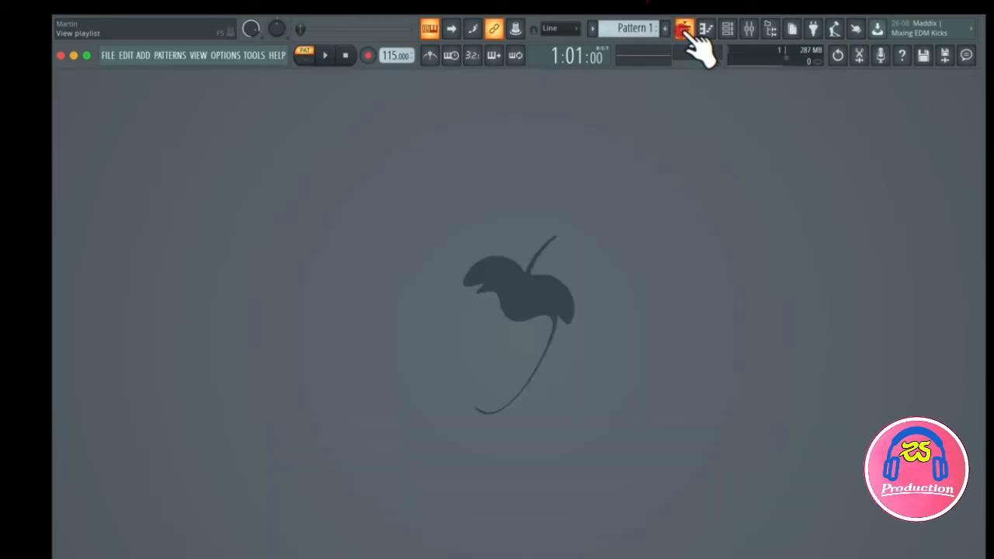
left_click(685, 31)
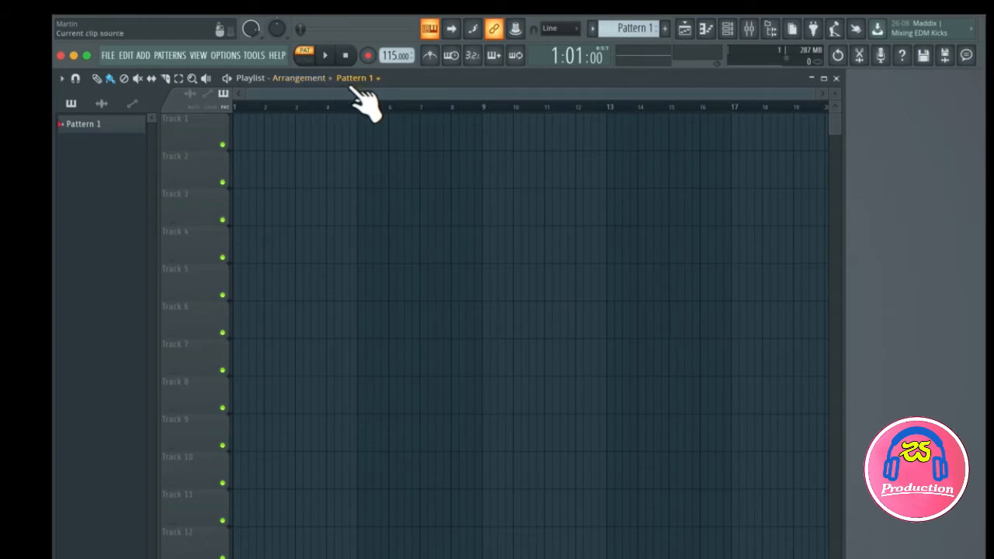
left_click(684, 31)
left_click(685, 31)
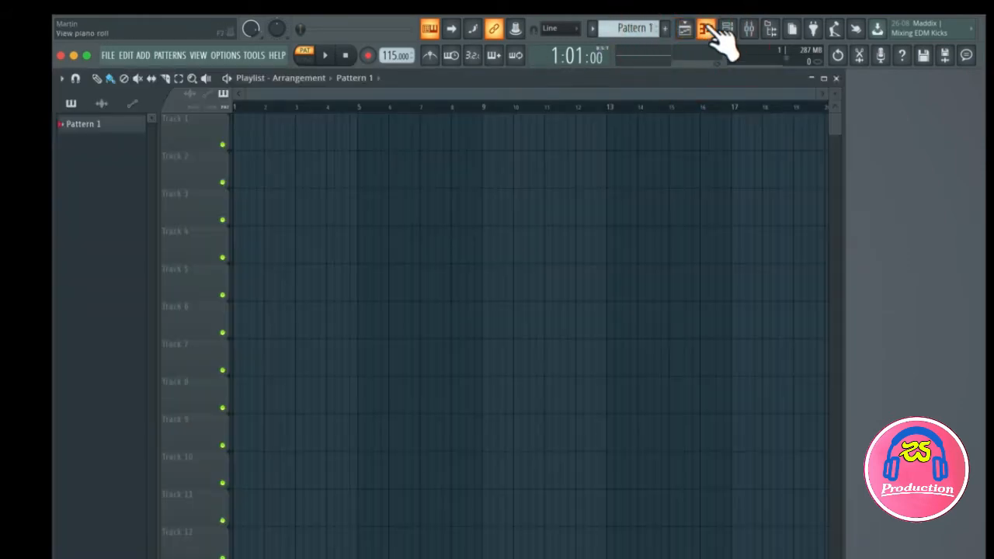
left_click(691, 31)
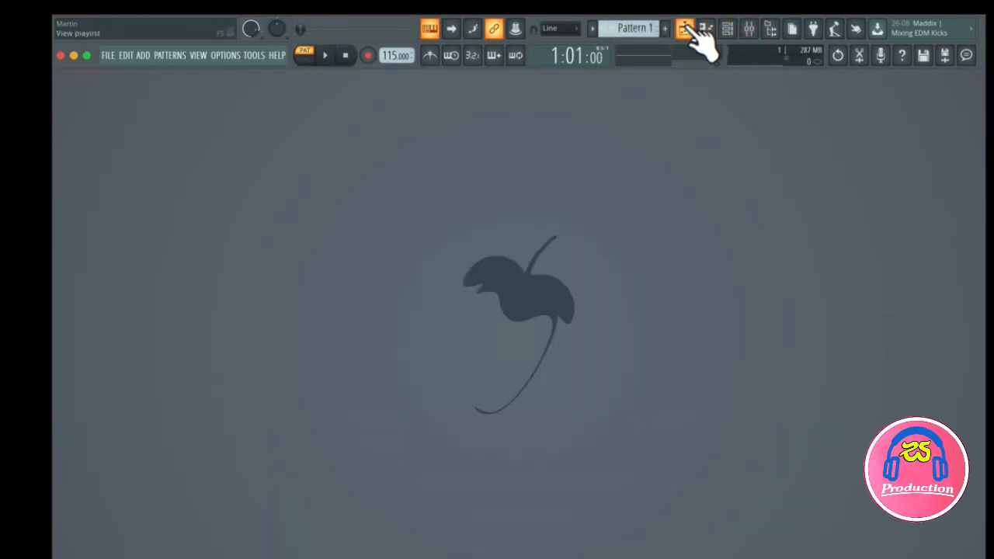
left_click(684, 32)
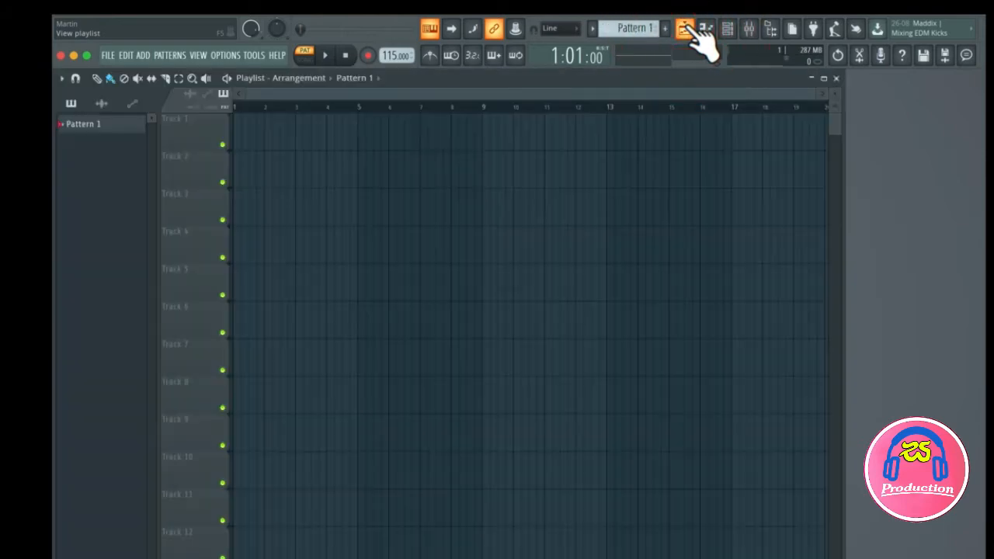
left_click(684, 31)
left_click(685, 31)
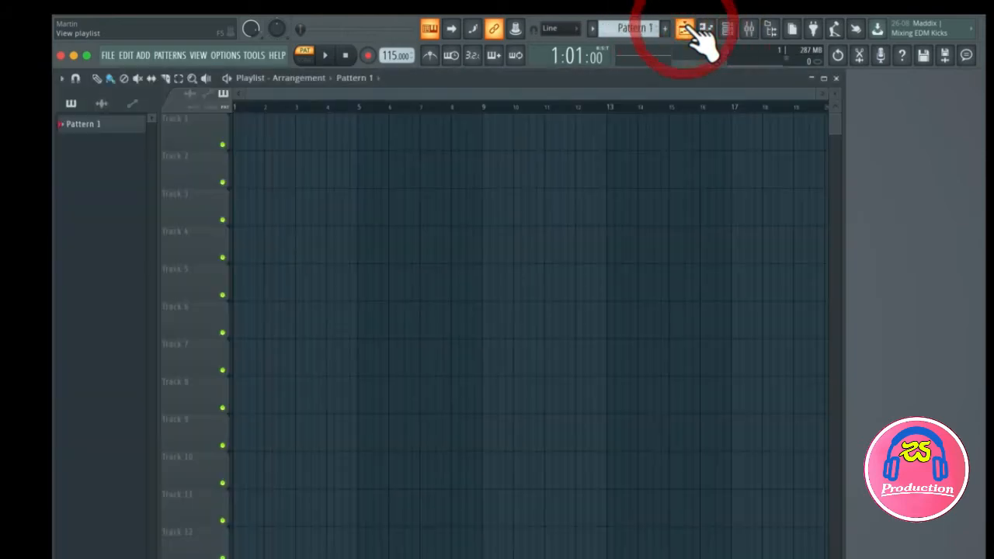
Open and close the piano roll a few times, leaving it closed.
left_click(706, 30)
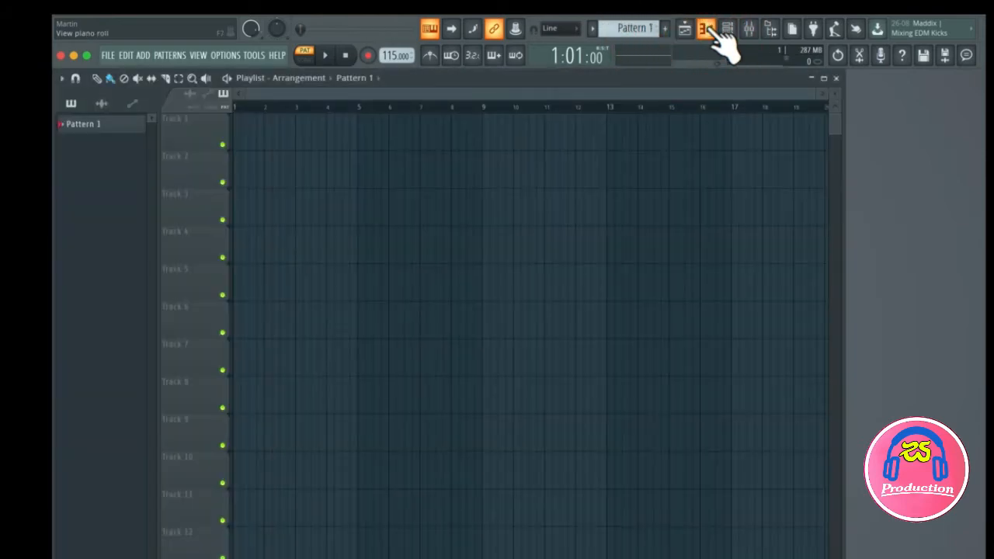
left_click(718, 34)
left_click(717, 34)
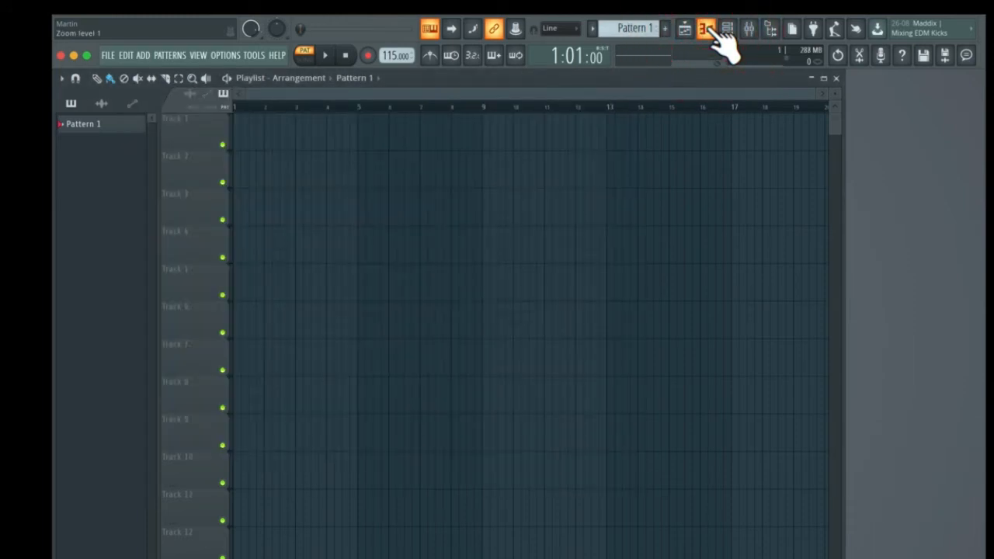
left_click(716, 33)
left_click(715, 32)
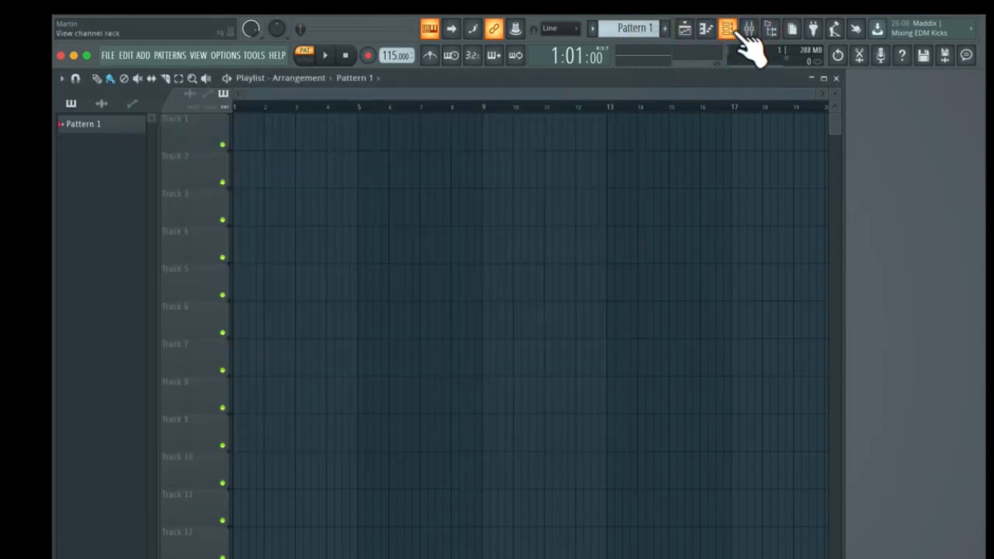
Show the channel rack with its Kick, Clap, Hat and Snare channels, and hide it again.
left_click(738, 32)
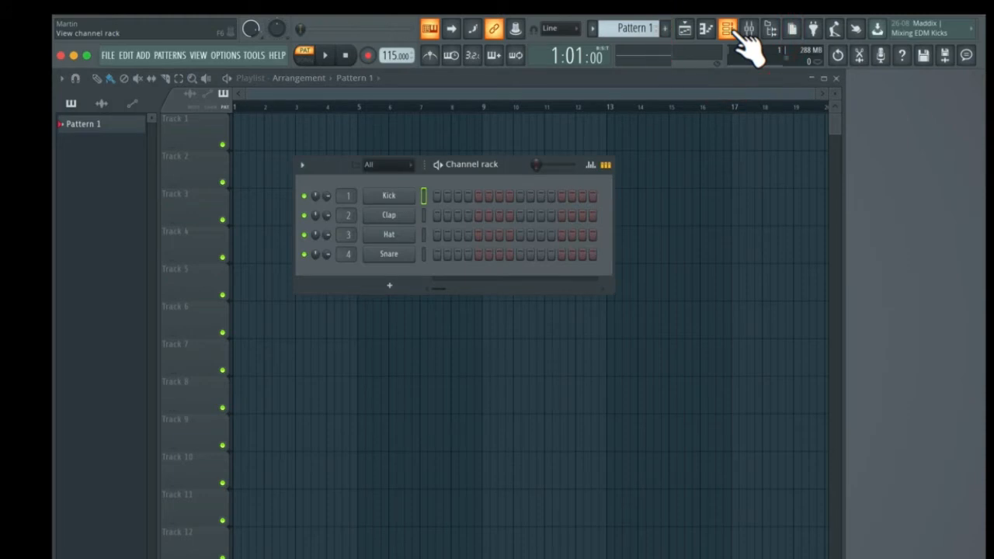
left_click(737, 33)
left_click(738, 32)
left_click(738, 32)
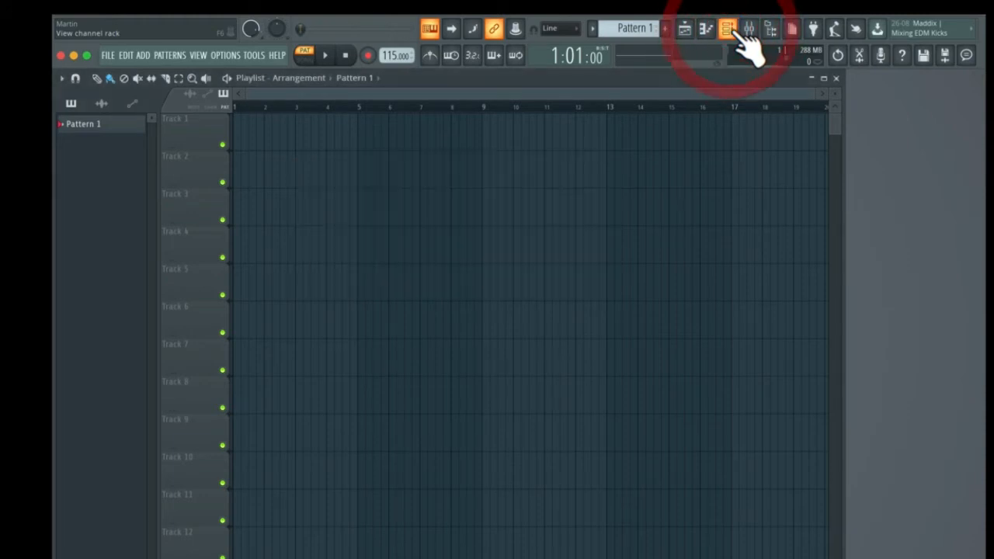
Show and hide the mixer, leaving it hidden.
left_click(750, 31)
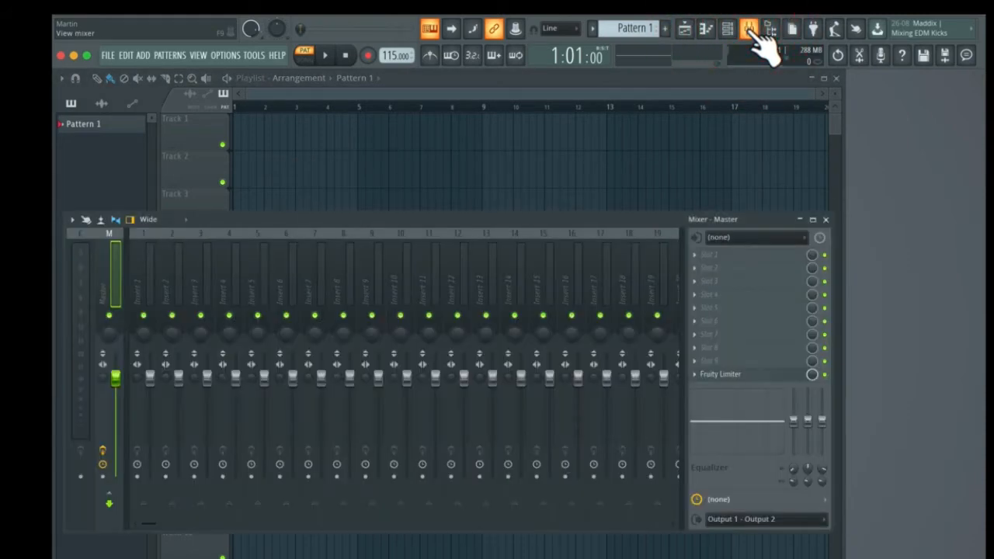
left_click(750, 31)
left_click(750, 31)
left_click(750, 31)
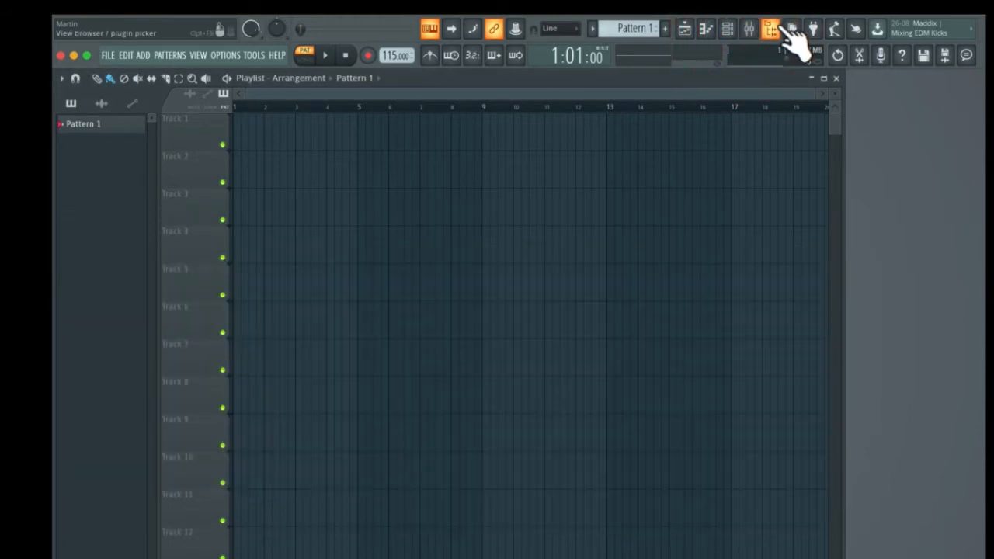
Look through the plugins and folders in the browser, and view the project picker, closing each again.
left_click(770, 29)
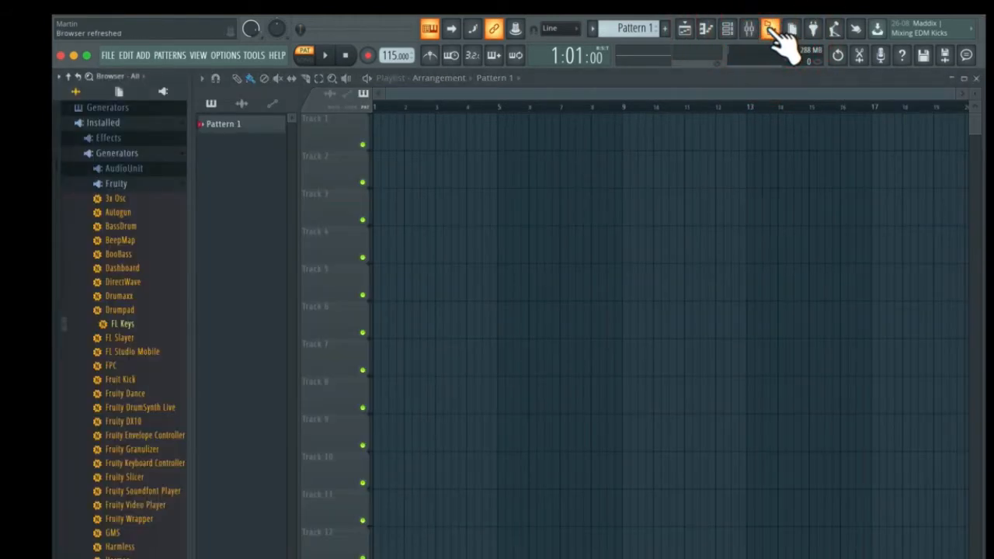
scroll(147, 345, "down", 10)
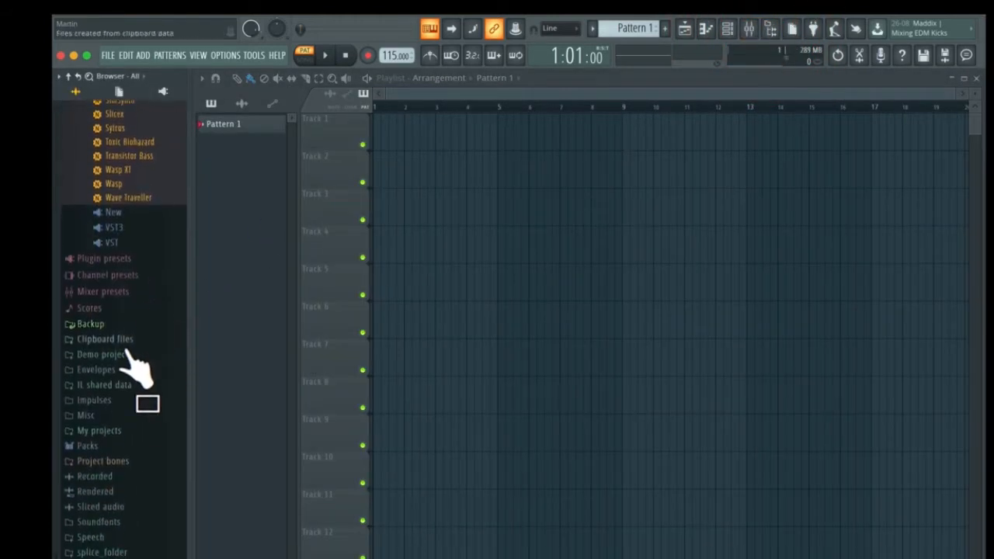
scroll(140, 320, "up", 10)
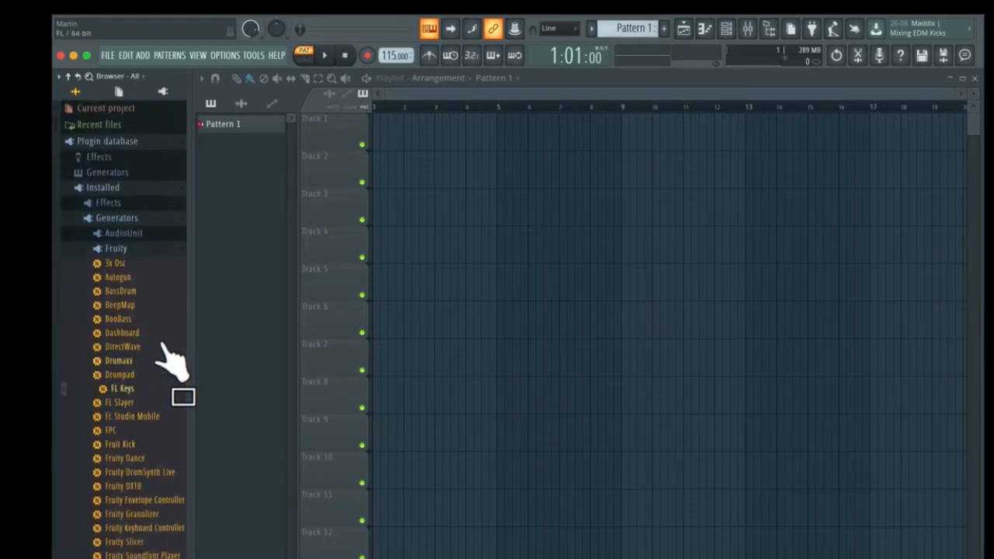
left_click(769, 30)
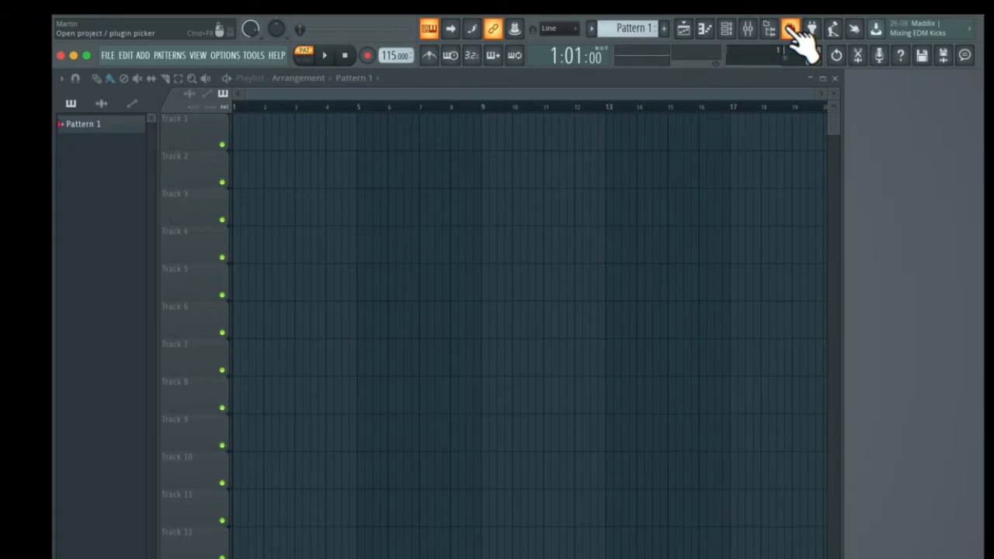
left_click(791, 29)
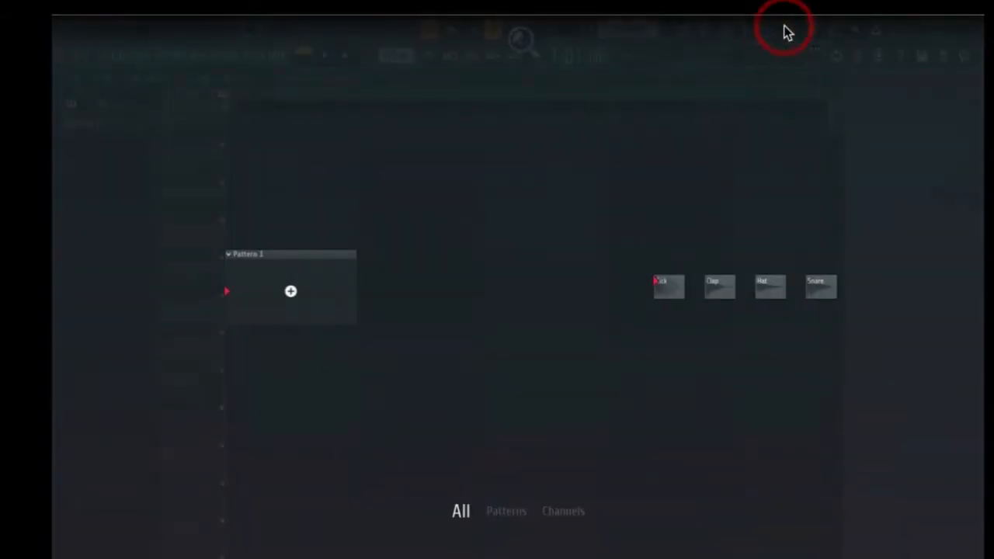
left_click(602, 121)
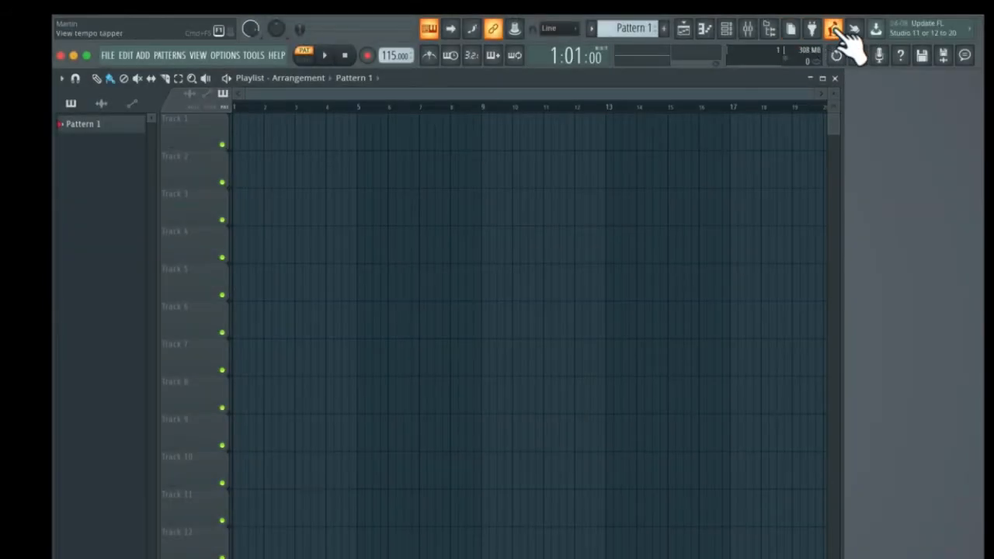
Tap a project tempo of 114 BPM with the tempo tapper and close it.
left_click(833, 31)
left_click(531, 195)
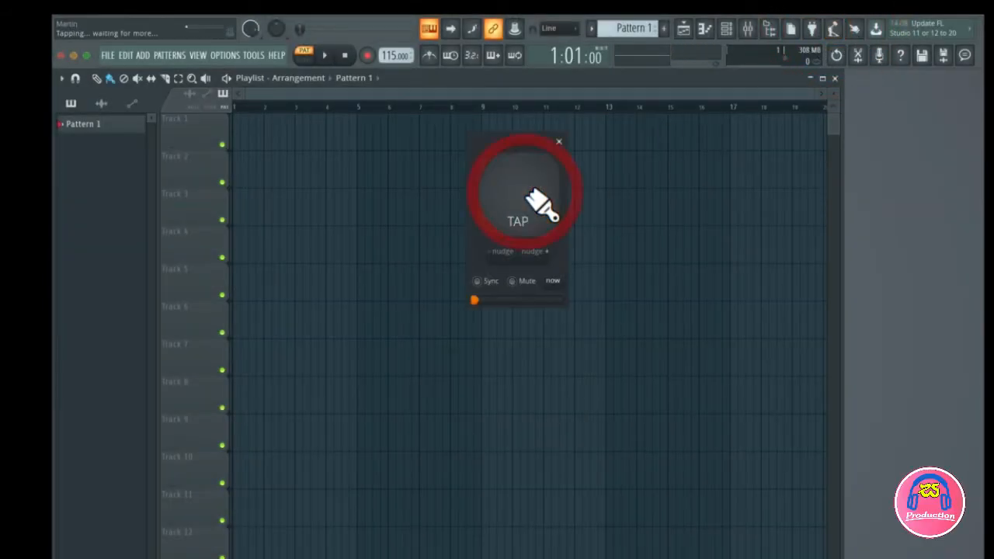
left_click(531, 196)
left_click(538, 200)
left_click(538, 200)
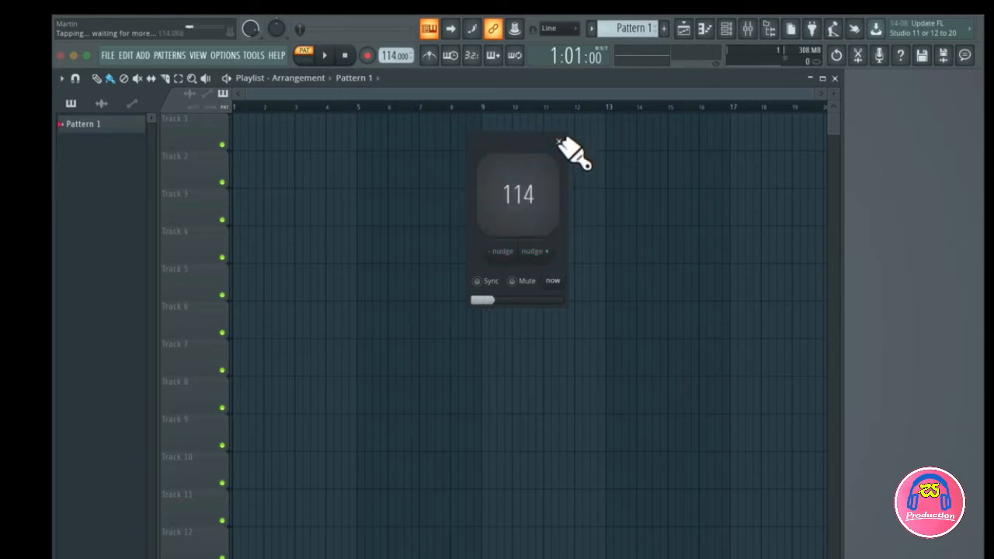
left_click(558, 142)
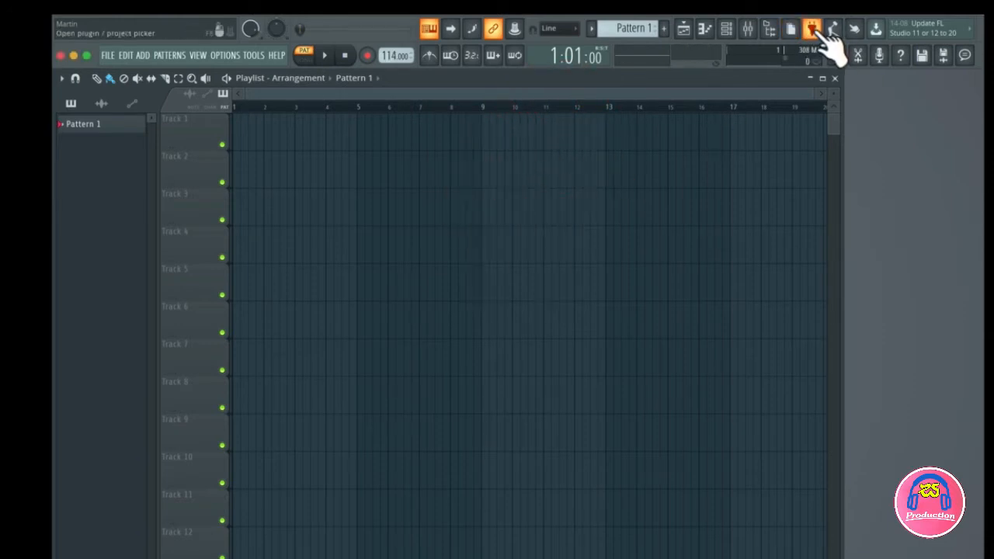
Open the touch pads, play several notes on different pads, and close them.
left_click(854, 29)
left_click(269, 402)
left_click(250, 444)
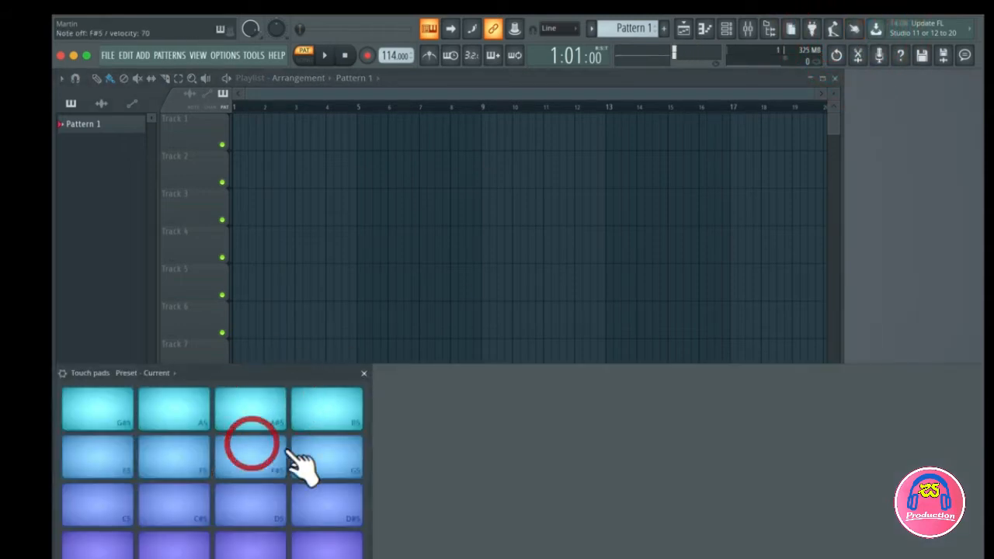
left_click(300, 446)
left_click(244, 510)
left_click(322, 543)
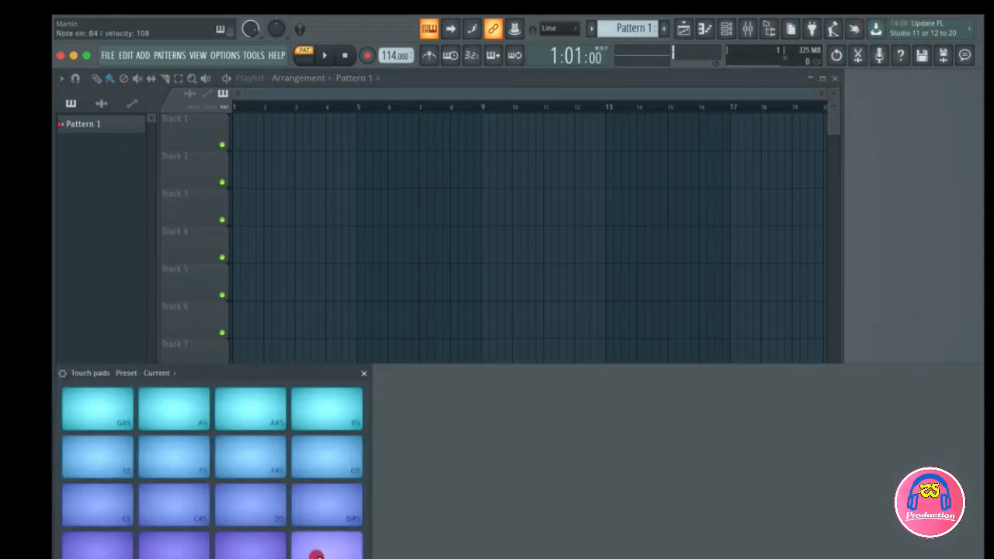
left_click(363, 374)
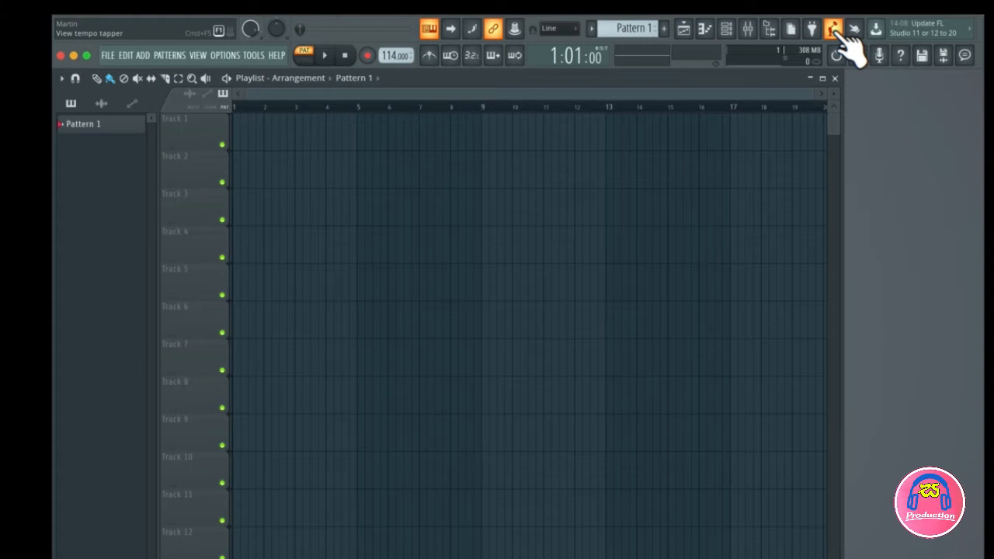
Tap a project tempo of 126 BPM with the tempo tapper and close it.
left_click(833, 30)
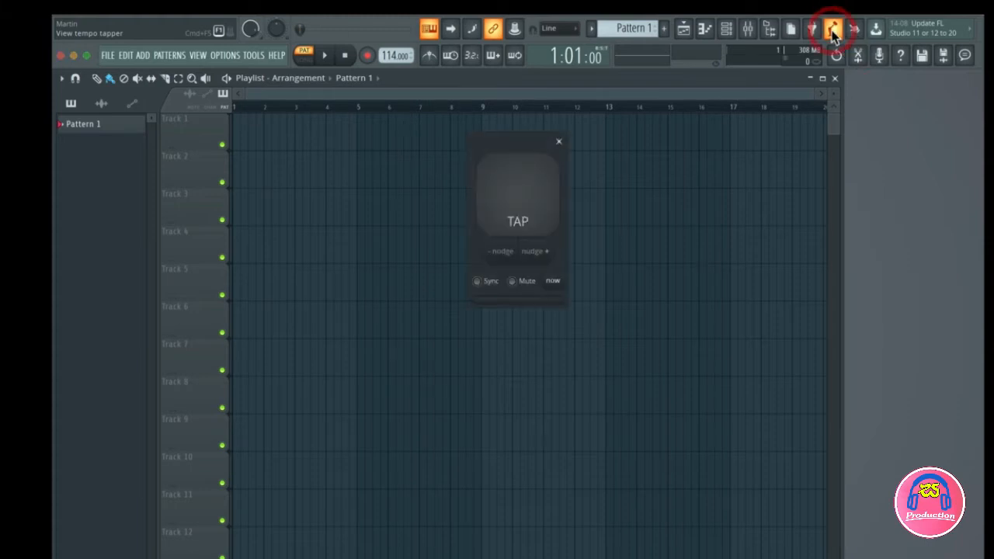
left_click(521, 188)
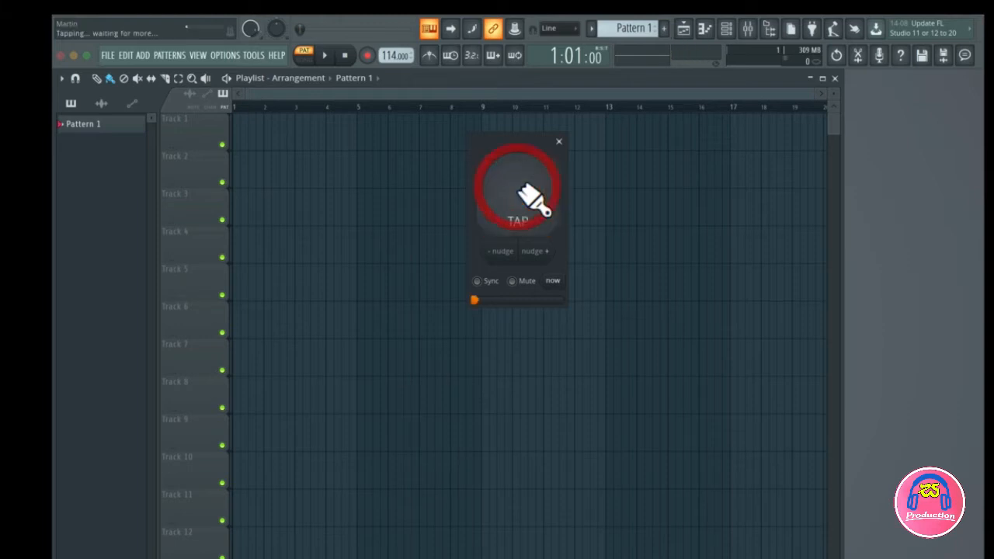
left_click(522, 188)
left_click(522, 188)
left_click(522, 189)
left_click(526, 193)
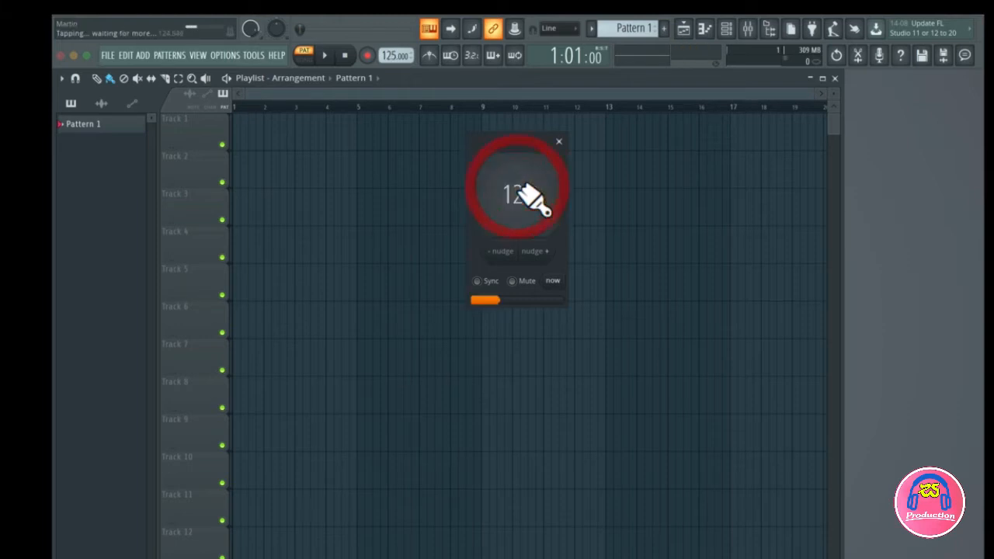
left_click(526, 192)
left_click(528, 193)
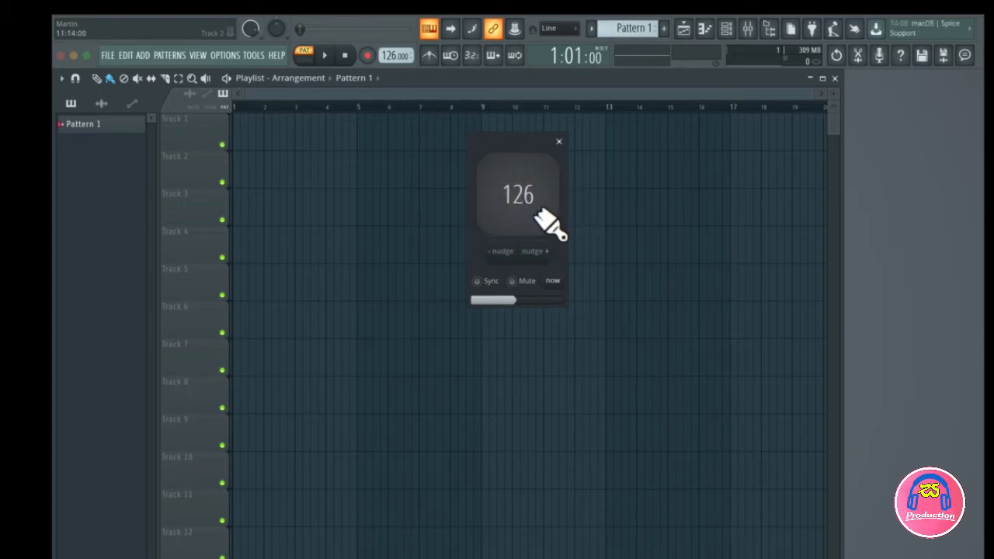
left_click(558, 141)
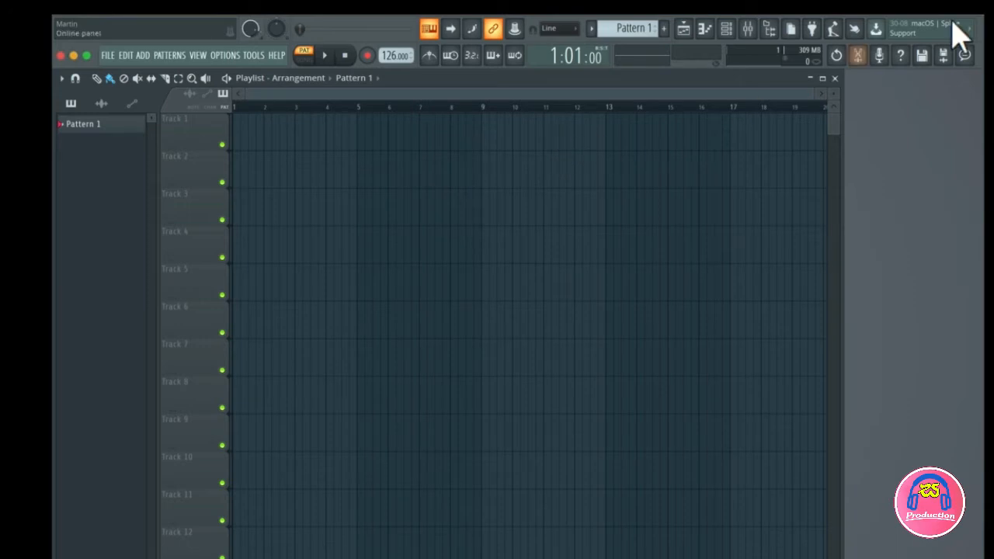
Show, hide and reopen the touch pads, play a few of the pads including B5 and G5, and close them.
left_click(854, 30)
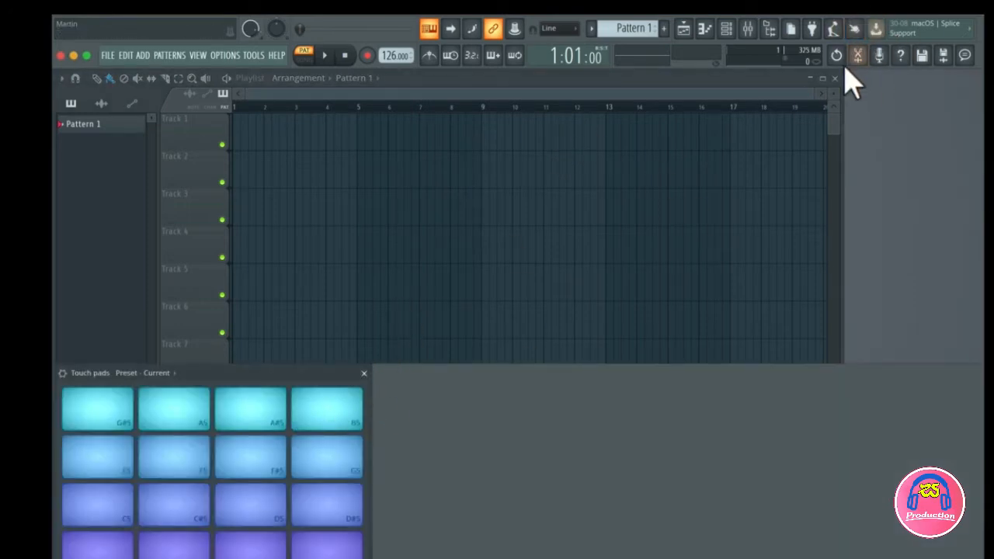
left_click(855, 30)
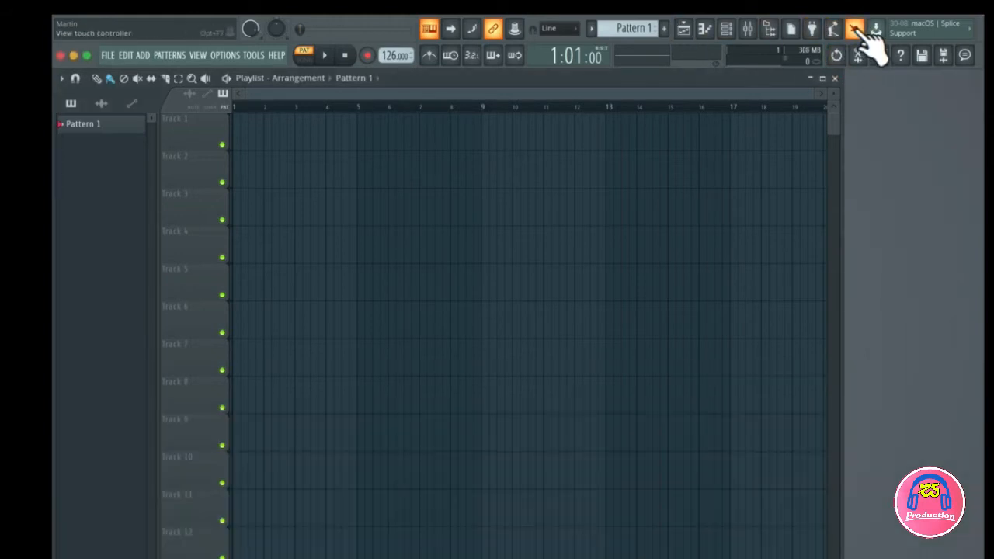
left_click(857, 31)
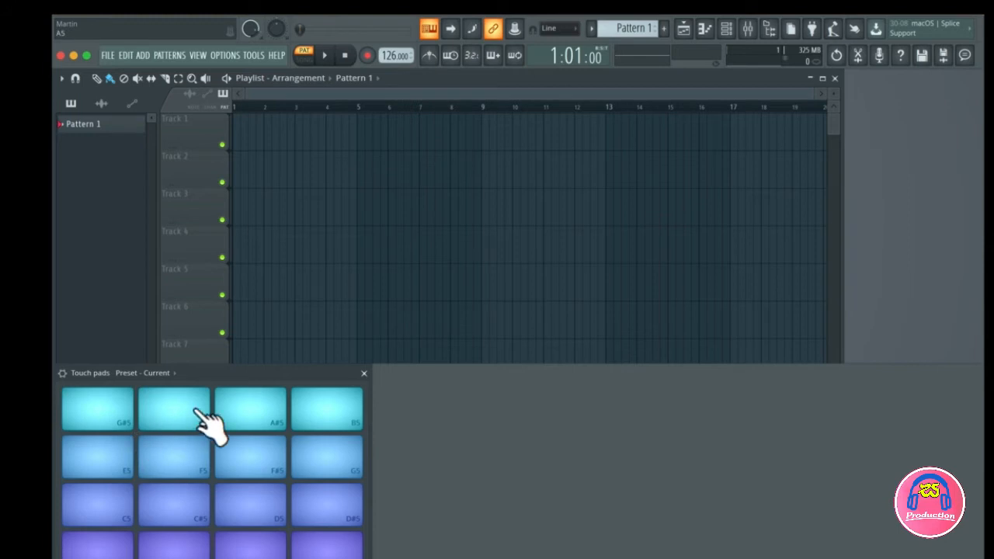
left_click(322, 407)
left_click(318, 455)
left_click(326, 547)
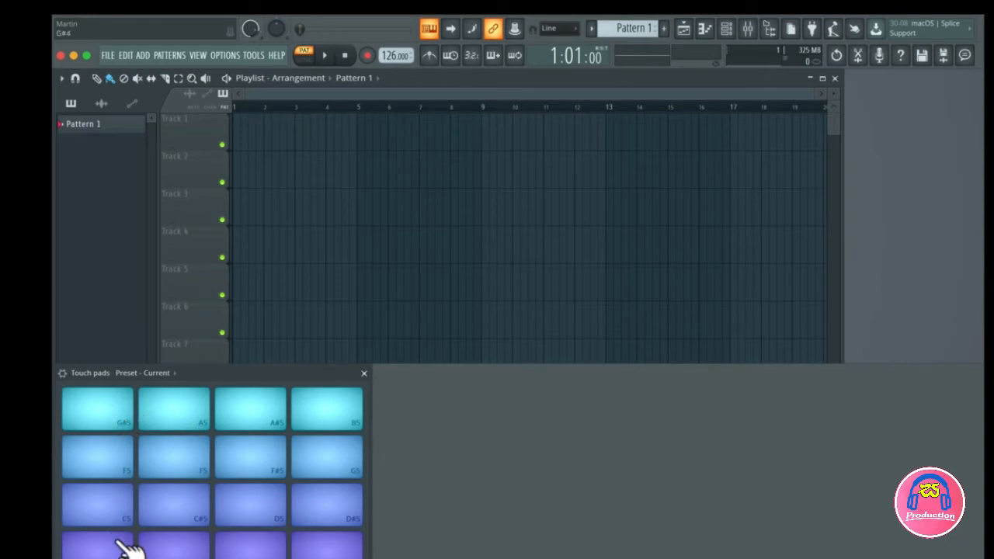
left_click(363, 373)
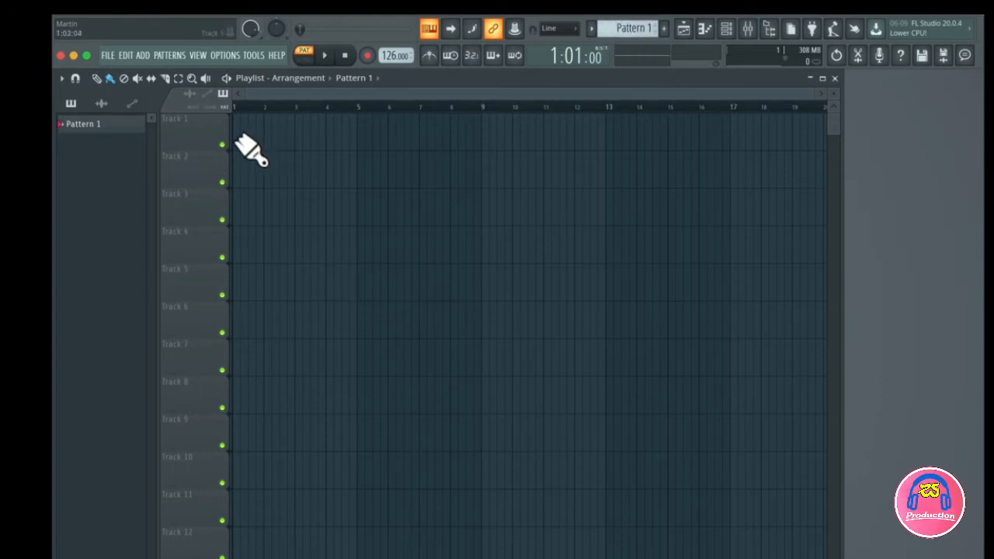
Paint individual Pattern 1 clips at scattered positions on playlist tracks 1, 4, 5 and 8.
left_click(322, 134)
left_click(378, 133)
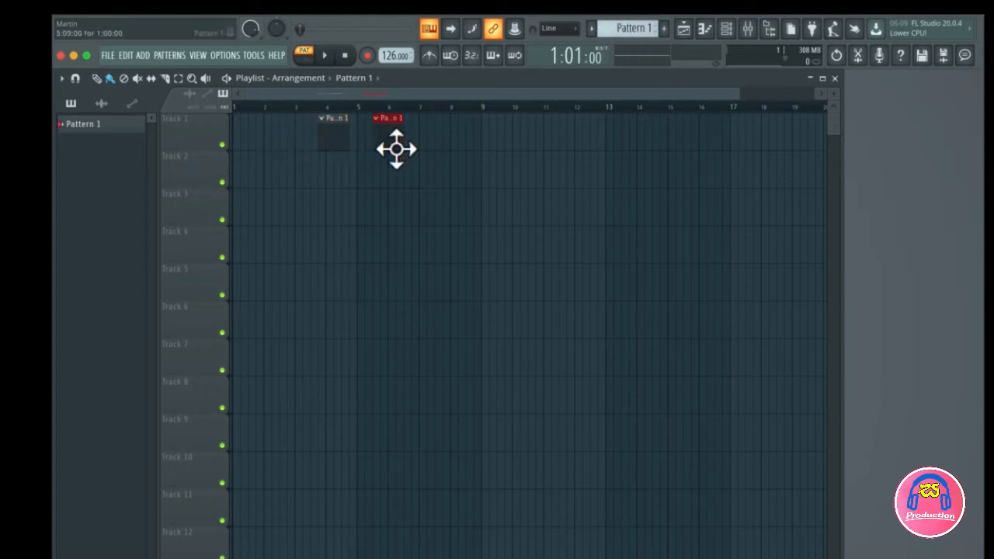
left_click(485, 133)
left_click(613, 132)
left_click(528, 245)
left_click(340, 281)
left_click(503, 396)
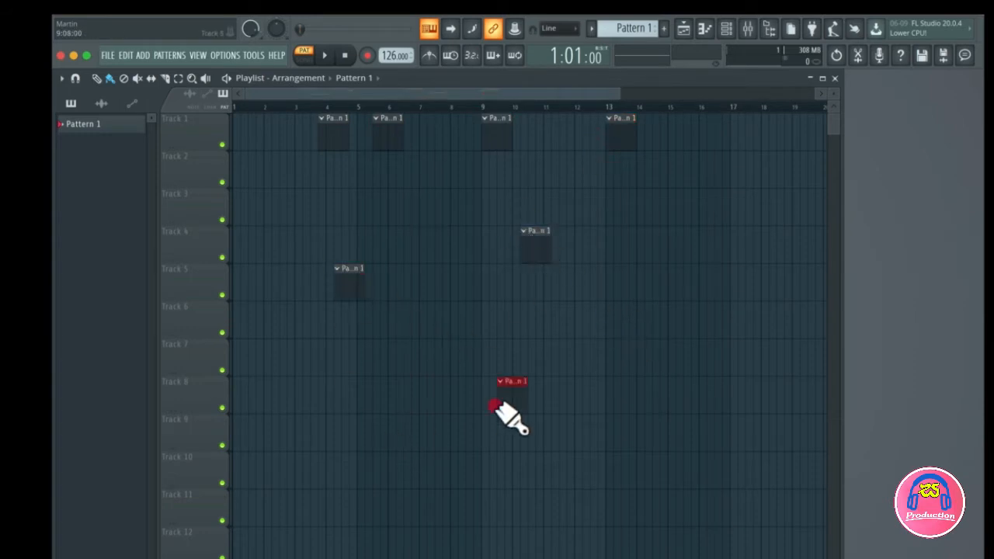
left_click(627, 281)
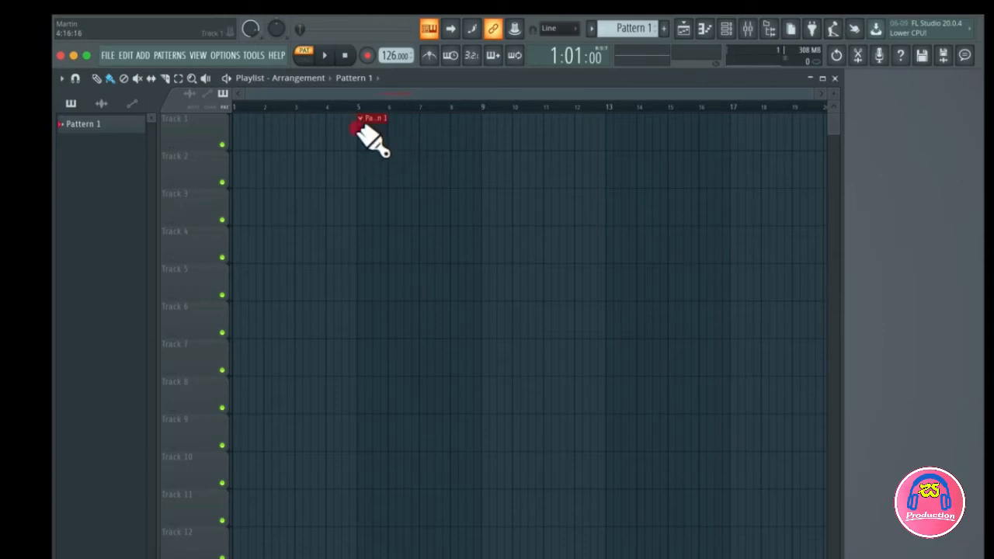
Demonstrate placing a Pattern 1 clip at bar 5 of track 1, stretching it to four bars, and deleting it.
left_click_drag(398, 131, 502, 131)
right_click(442, 126)
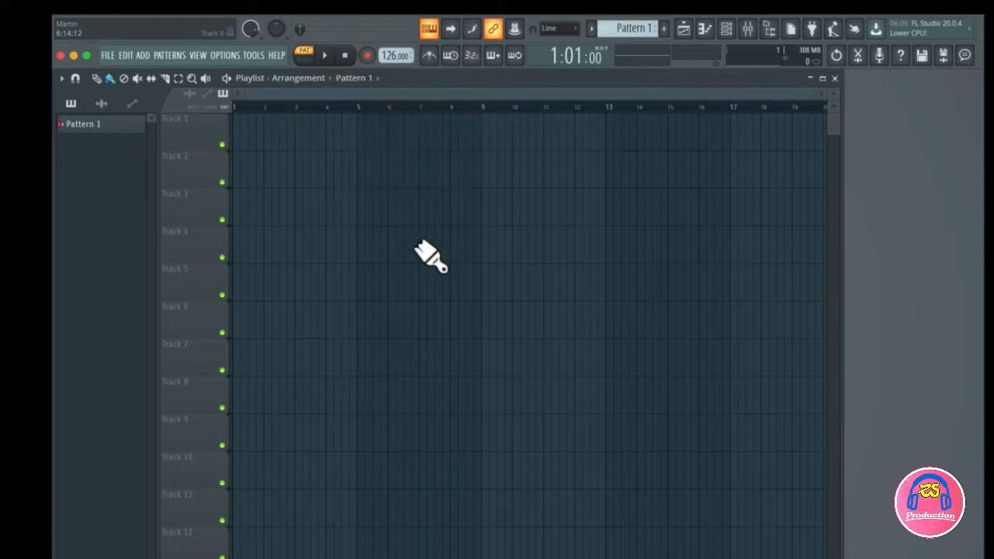
left_click_drag(388, 132, 481, 135)
right_click(393, 134)
left_click(356, 134)
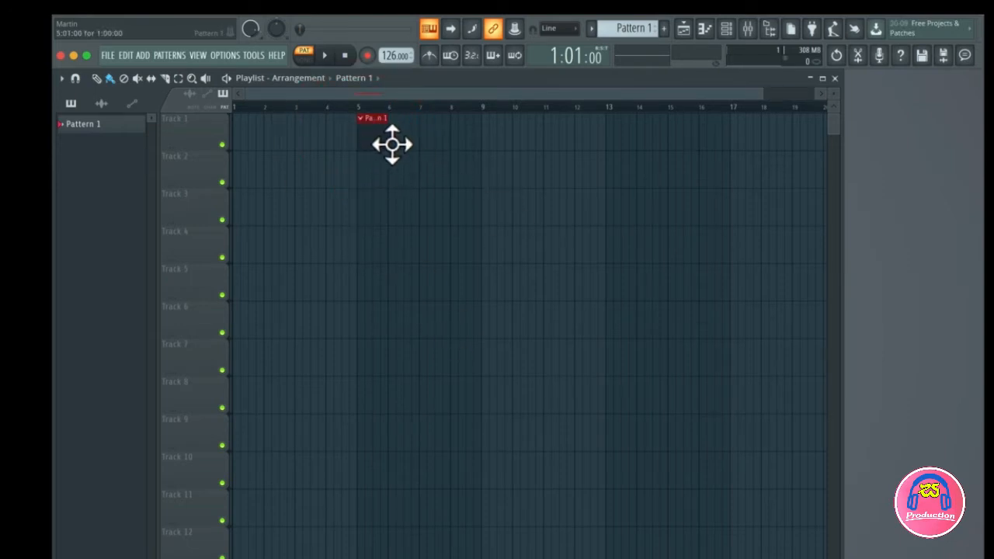
left_click_drag(395, 135, 488, 147)
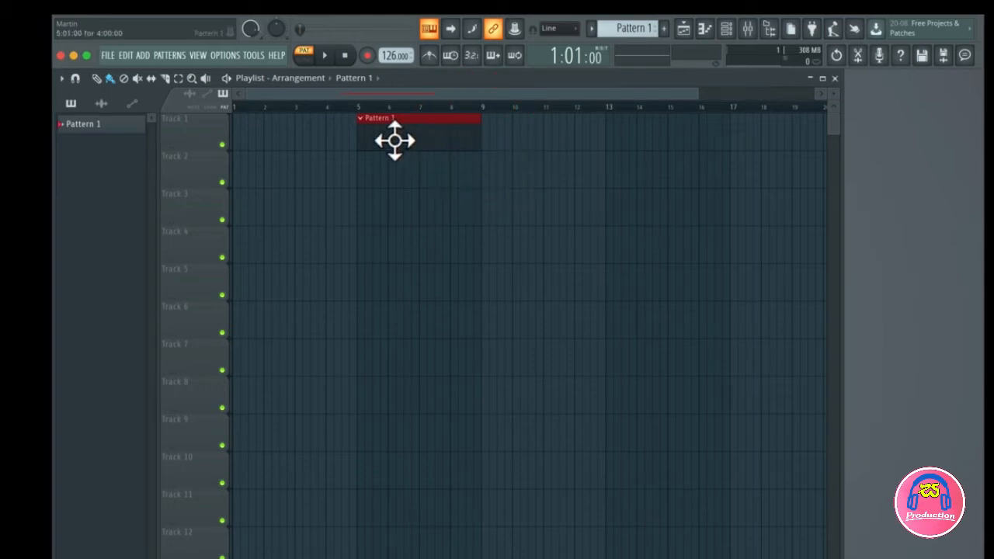
right_click(434, 148)
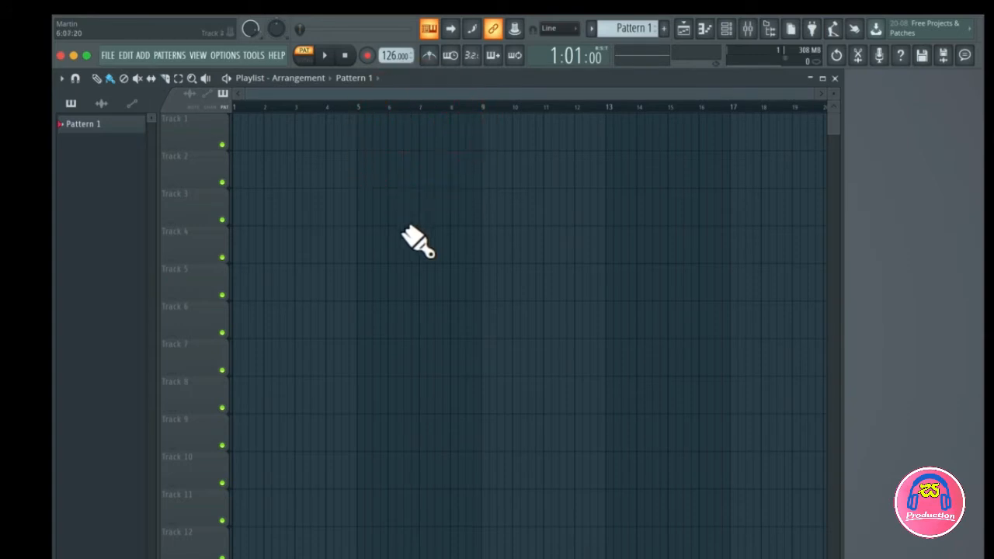
Paint a row of Pattern 1 clips along track 3 and one clip at bar 5 of track 1, erasing each again.
mouse_move(412, 198)
left_mouse_down()
mouse_move(528, 217)
mouse_move(659, 271)
left_mouse_up()
right_click(653, 211)
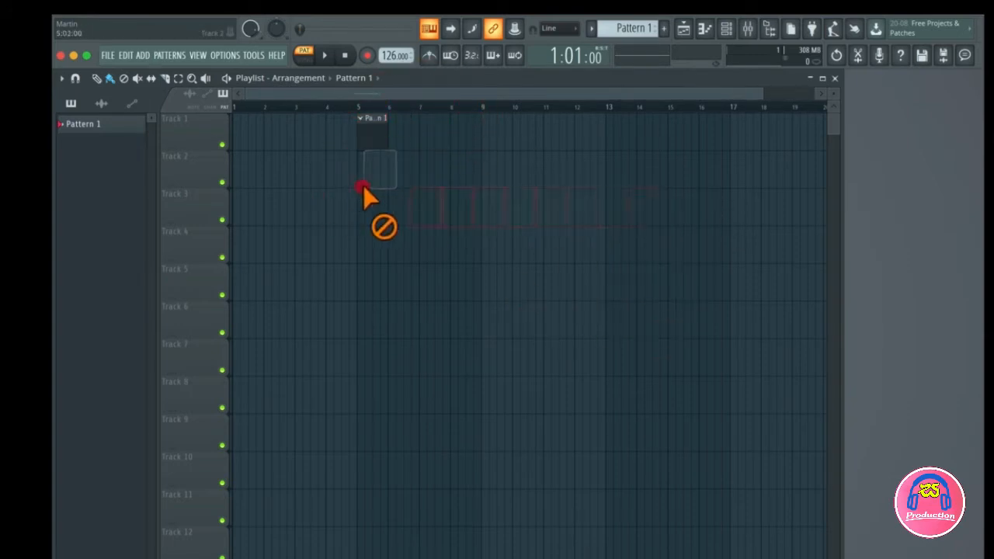
left_click(357, 136)
right_click(361, 137)
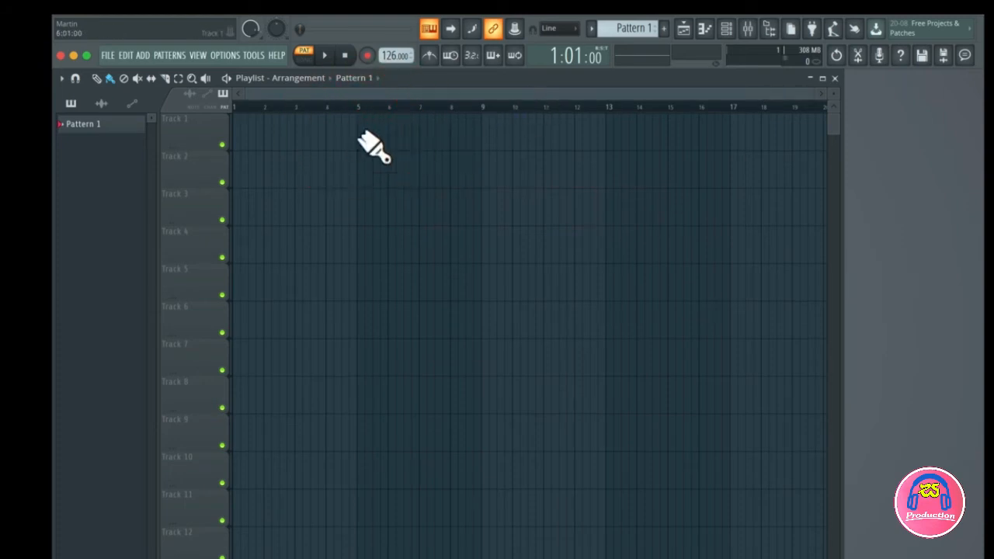
Place Pattern 1 clips at bars 5 and 8 of track 1 and a long row across track 3, and erase them all.
left_click(365, 136)
left_click(448, 139)
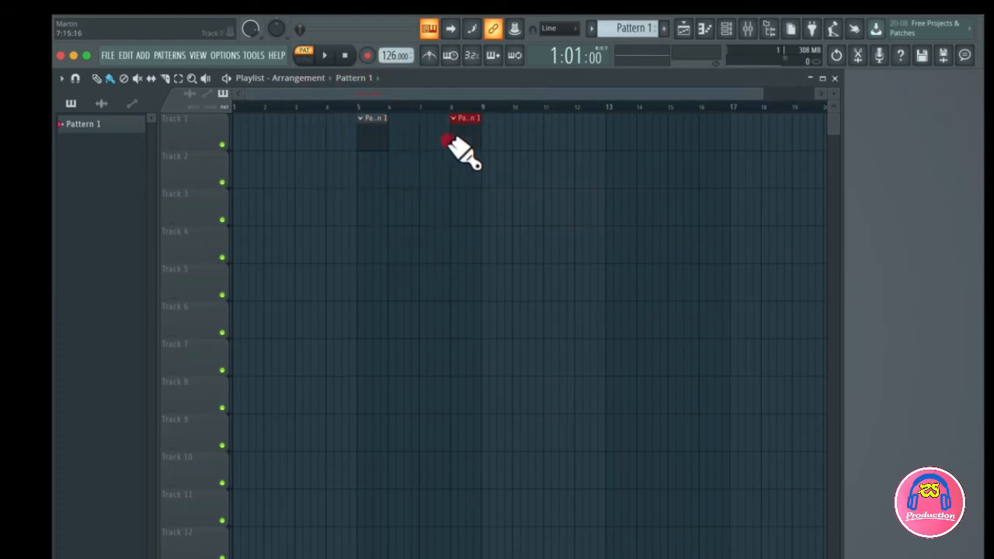
left_click_drag(304, 208, 823, 226)
left_click_drag(477, 261, 477, 261)
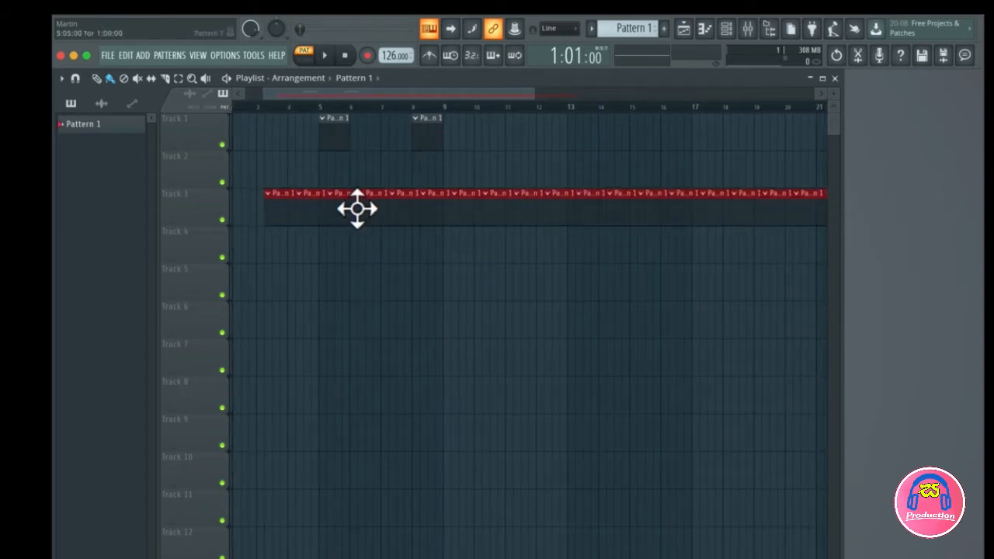
mouse_move(290, 213)
left_mouse_down()
mouse_move(849, 228)
mouse_move(823, 218)
left_mouse_up()
mouse_move(621, 206)
left_mouse_down()
mouse_move(849, 211)
mouse_move(261, 215)
left_mouse_up()
mouse_move(367, 187)
left_mouse_down()
mouse_move(151, 124)
mouse_move(326, 151)
mouse_move(341, 140)
mouse_move(629, 122)
left_mouse_up()
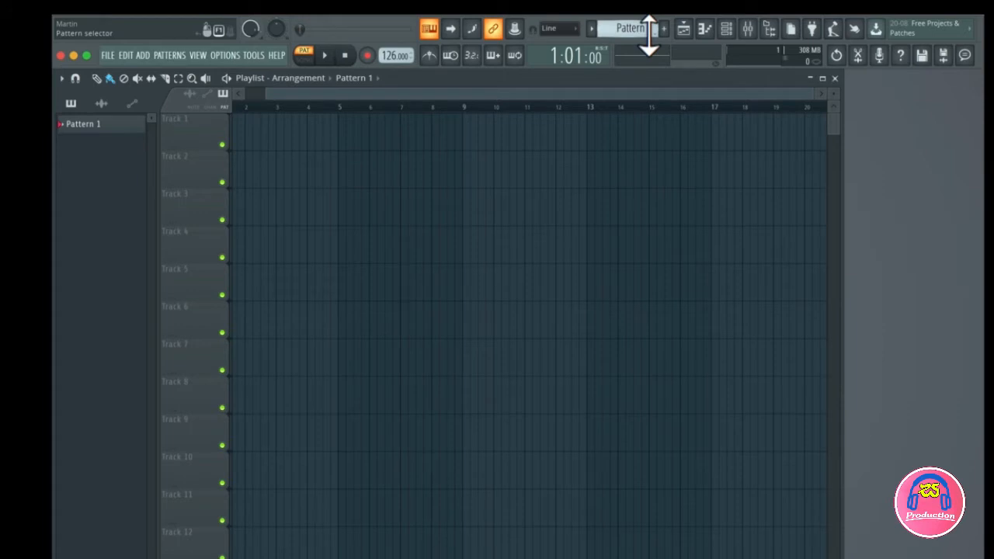
Place a single Pattern 1 clip at bar 5 on track 1.
left_click(342, 128)
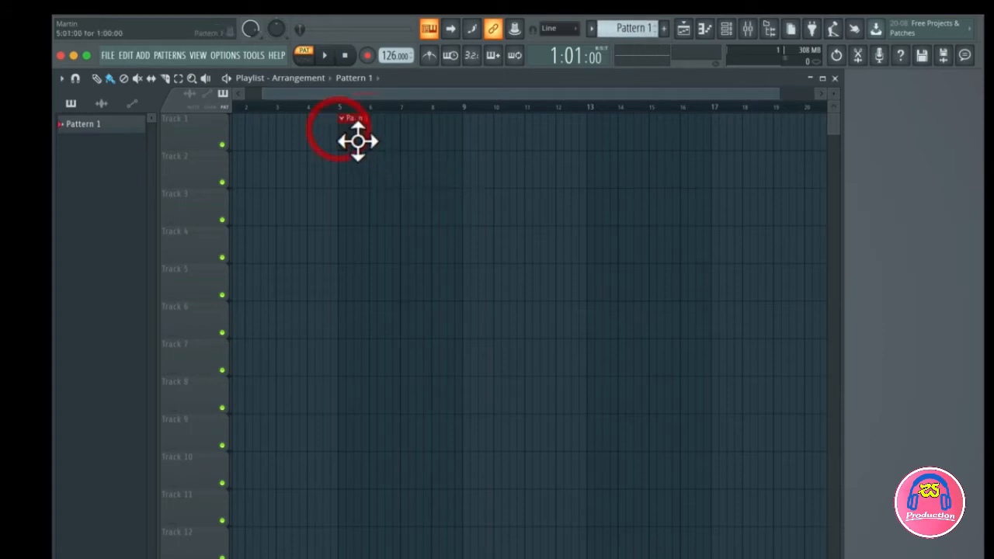
left_click(342, 118)
left_click(342, 118)
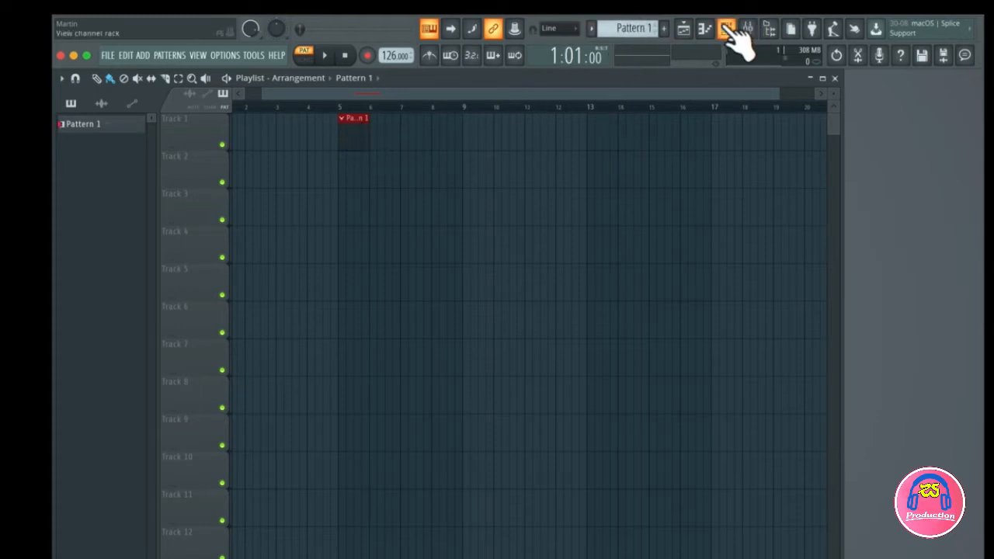
Add four F#6 Kick notes, one per beat of bar 2, in the piano roll, and trim the playlist clip's start to bar 6.
left_click(704, 29)
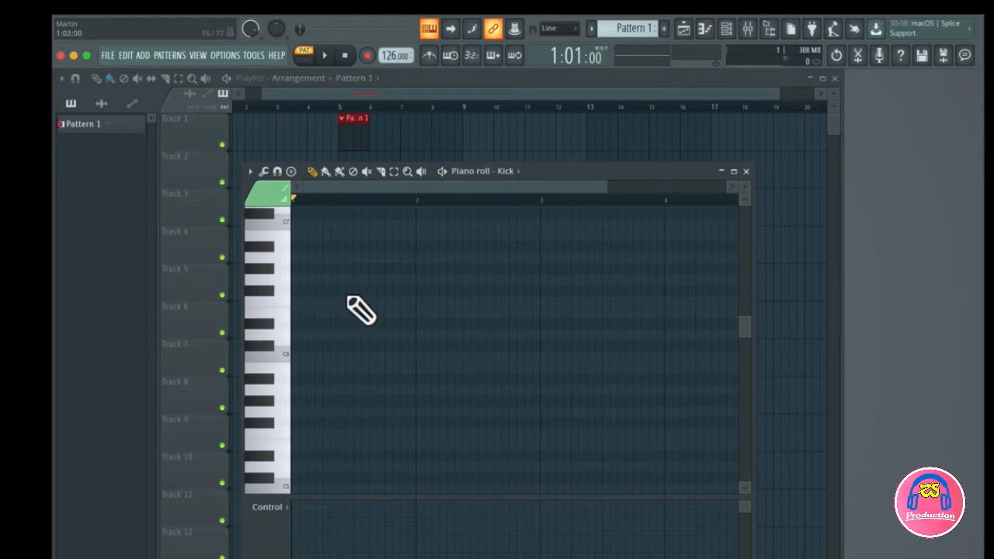
left_click(420, 291)
left_click(454, 291)
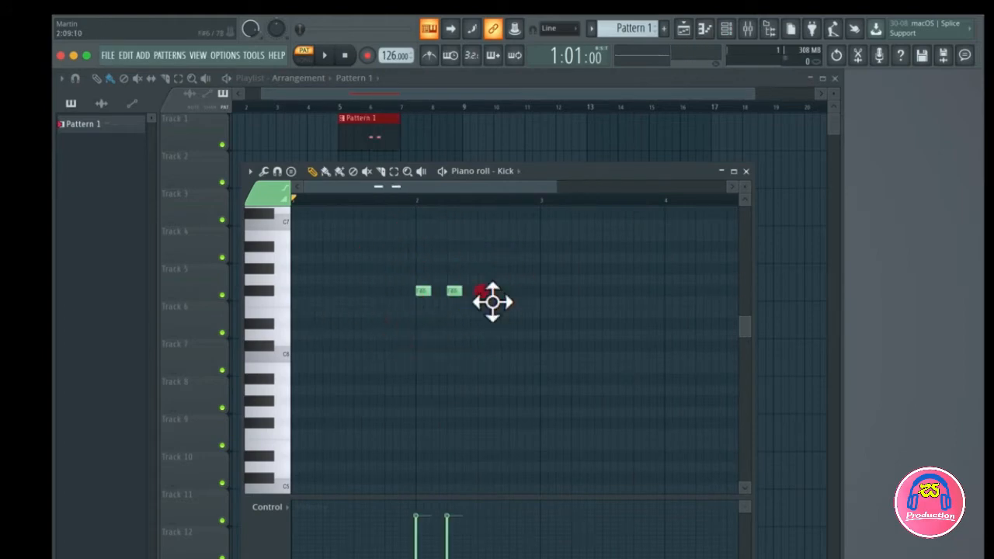
left_click(484, 290)
left_click(516, 290)
left_click(745, 171)
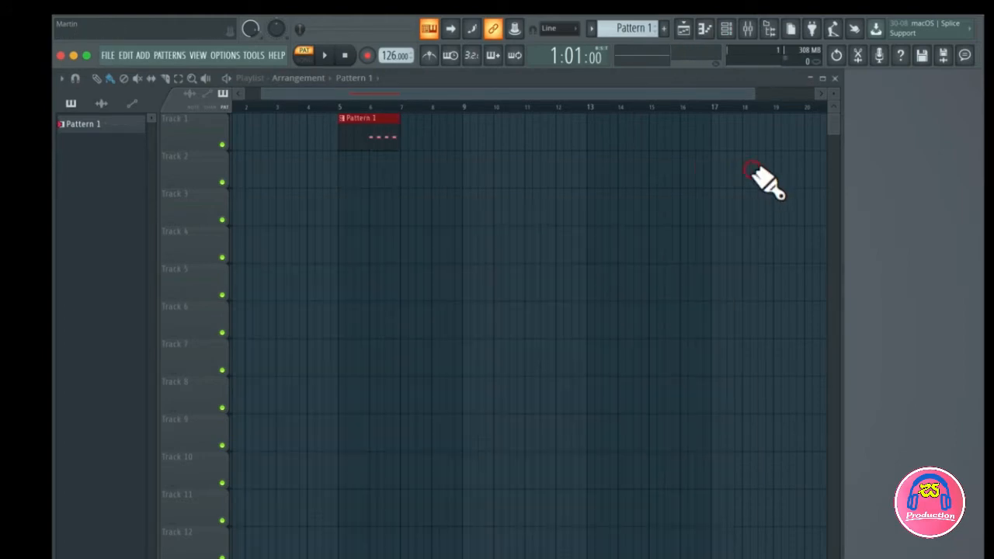
left_click_drag(349, 155, 370, 151)
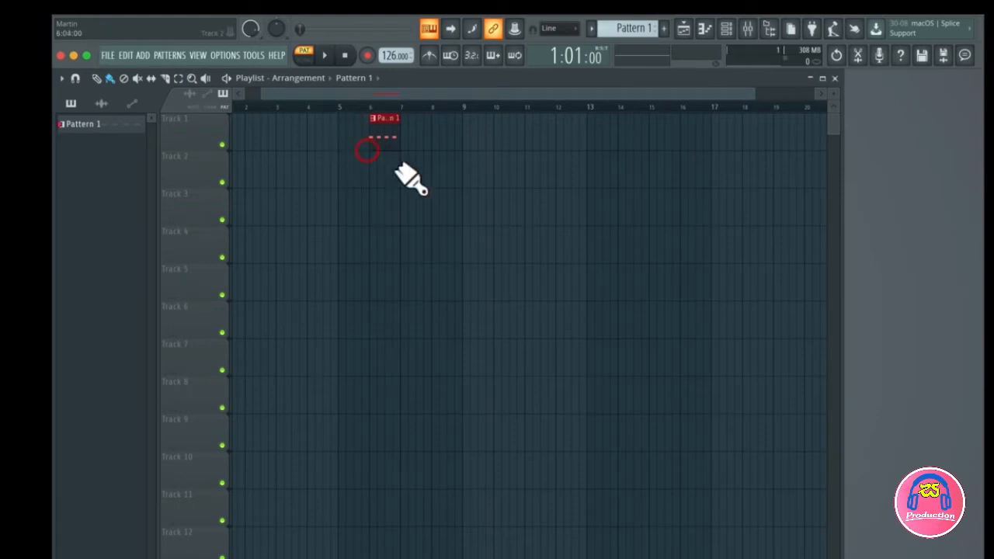
Place further Pattern 1 clips at scattered positions on tracks 1, 3, 4, 6 and 7.
left_click(443, 196)
left_click(606, 136)
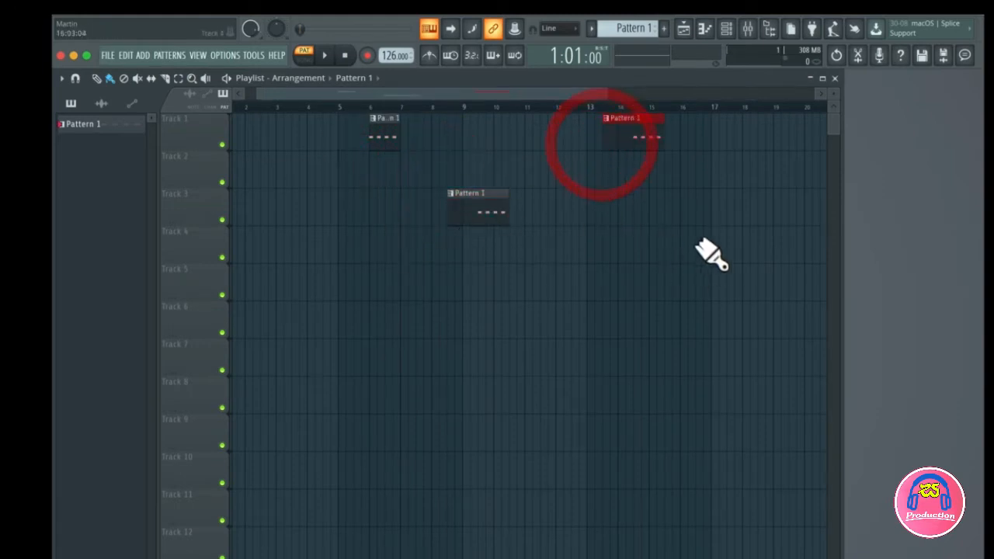
left_click(738, 208)
left_click(584, 322)
left_click(390, 351)
left_click(374, 252)
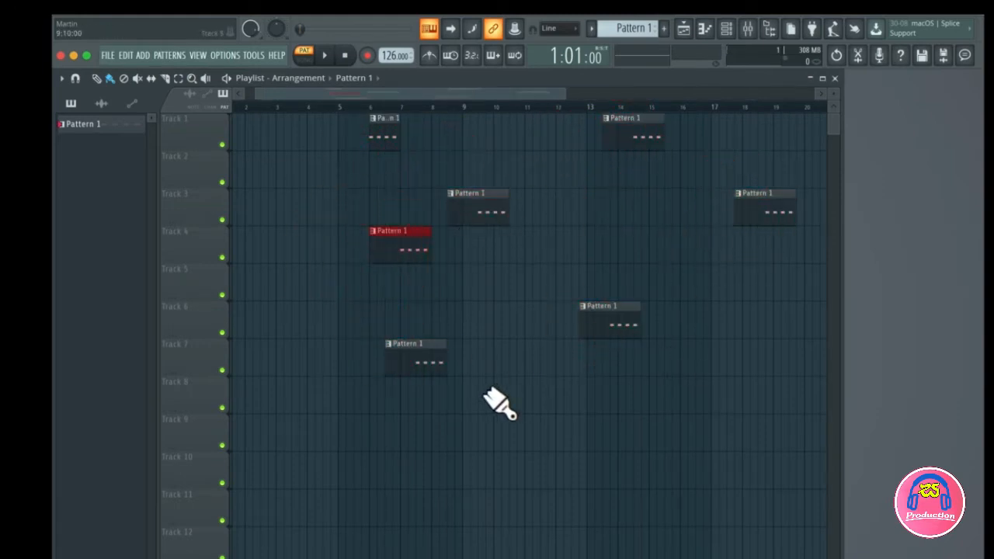
Delete the clips on tracks 3, 4, 6 and 7, and move the second track 1 clip to bar 7, directly behind the first.
right_click(399, 245)
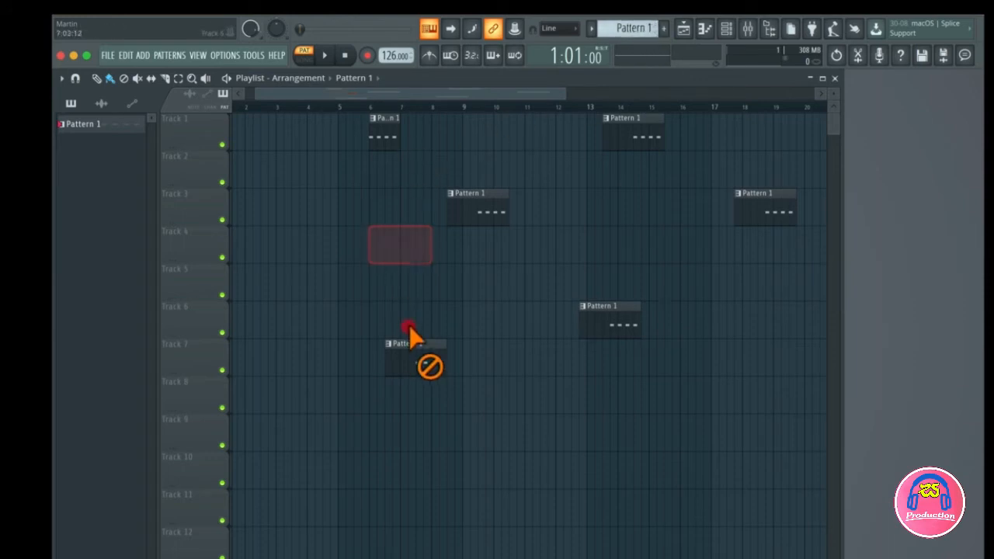
right_click(411, 357)
right_click(477, 210)
right_click(609, 322)
right_click(776, 212)
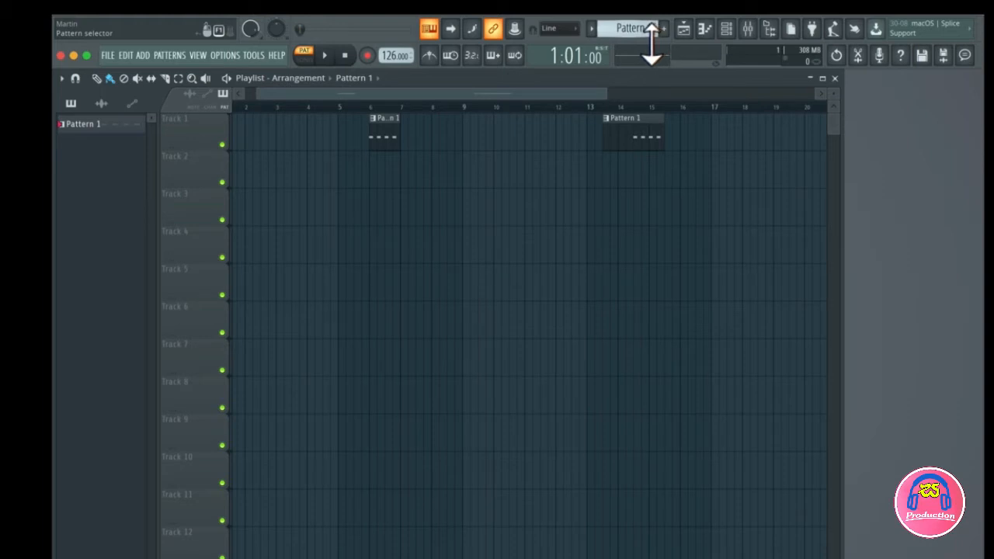
left_click_drag(641, 147, 430, 155)
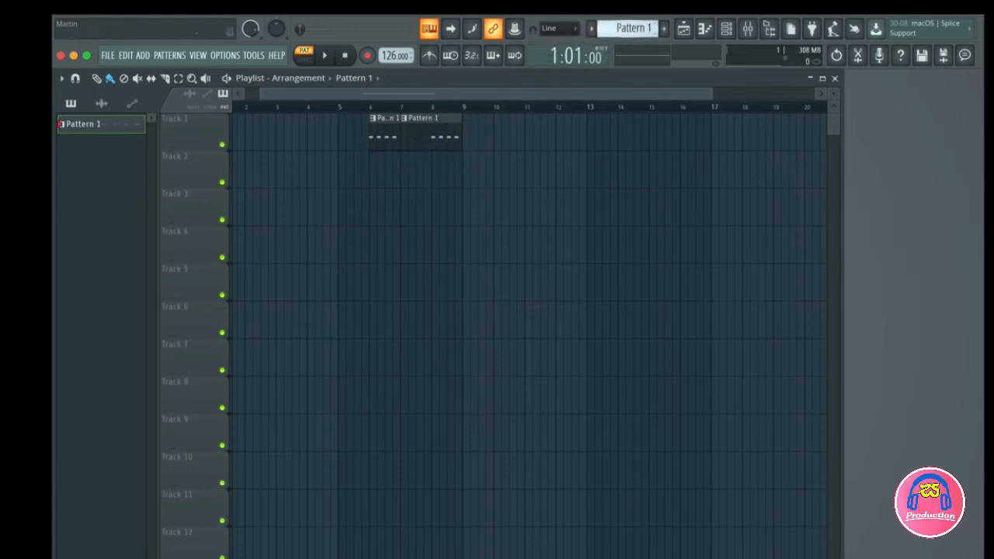
Add a new empty pattern with its default name, then advance to the next empty pattern without renaming it.
left_click(663, 29)
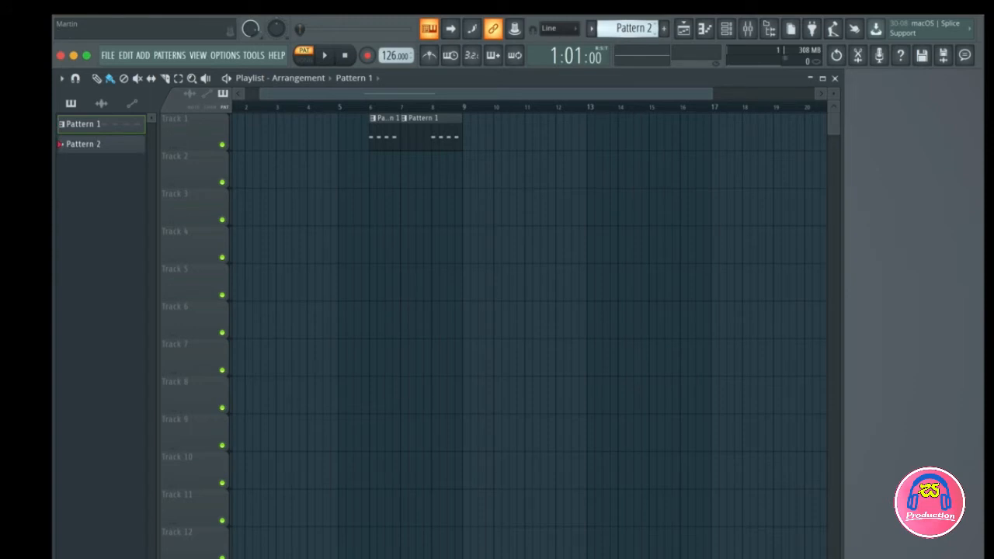
left_click(664, 30)
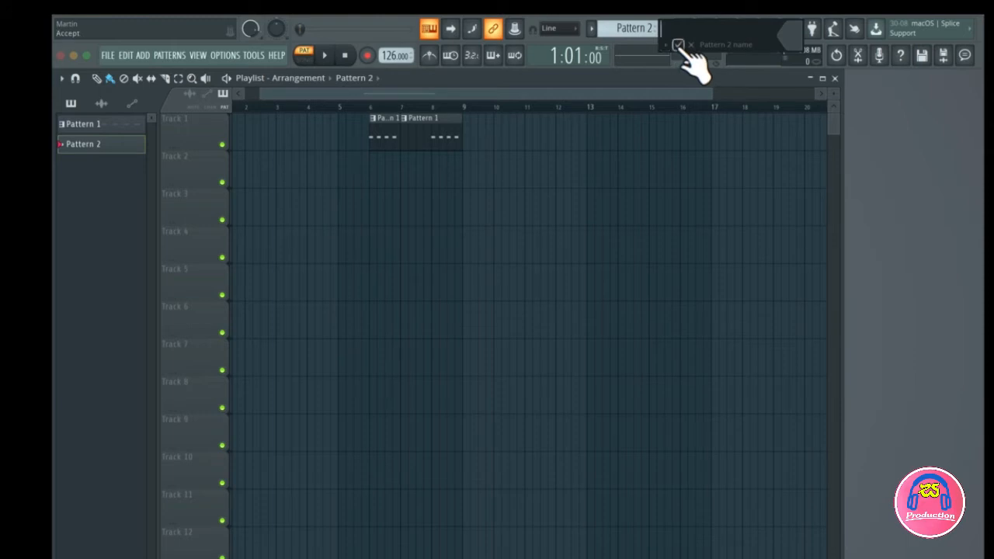
left_click(674, 45)
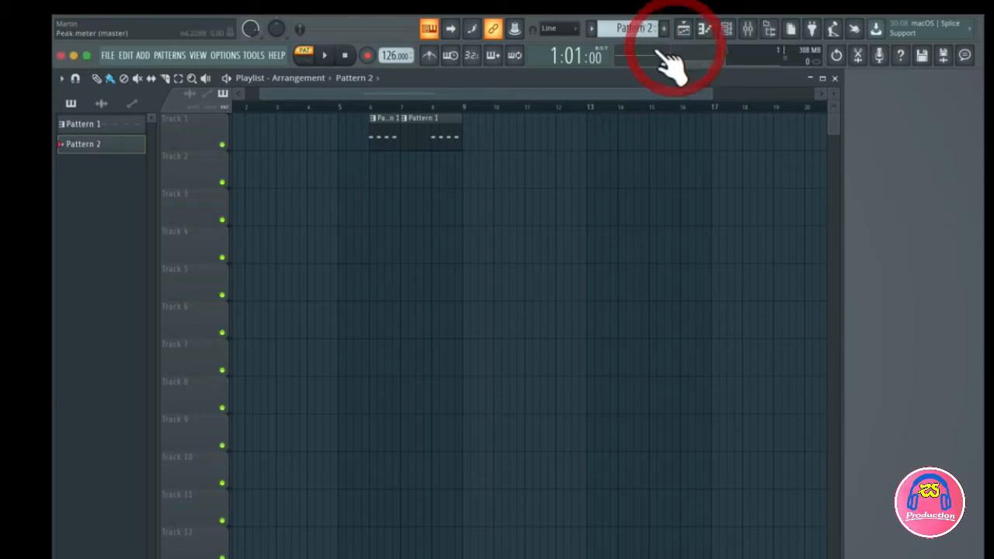
left_click(592, 29)
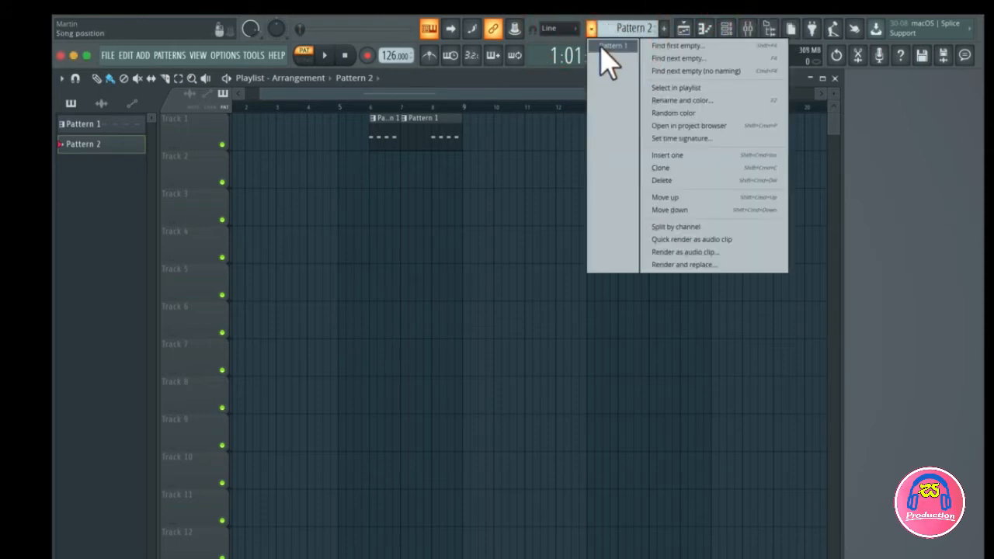
left_click(684, 59)
left_click(563, 61)
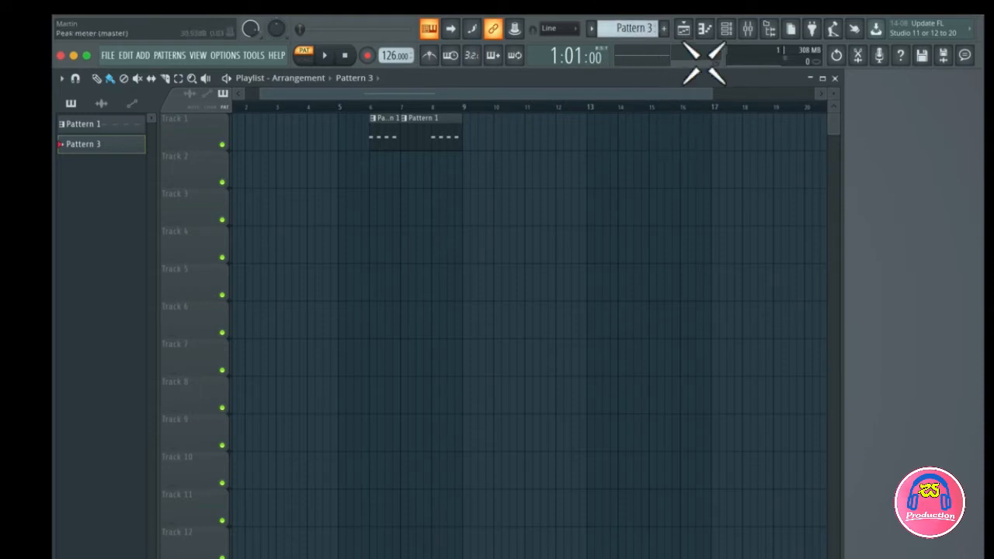
Add four G6 Kick notes to Pattern 3, spaced two beats apart across bars 1 and 2, and close the piano roll.
left_click(715, 31)
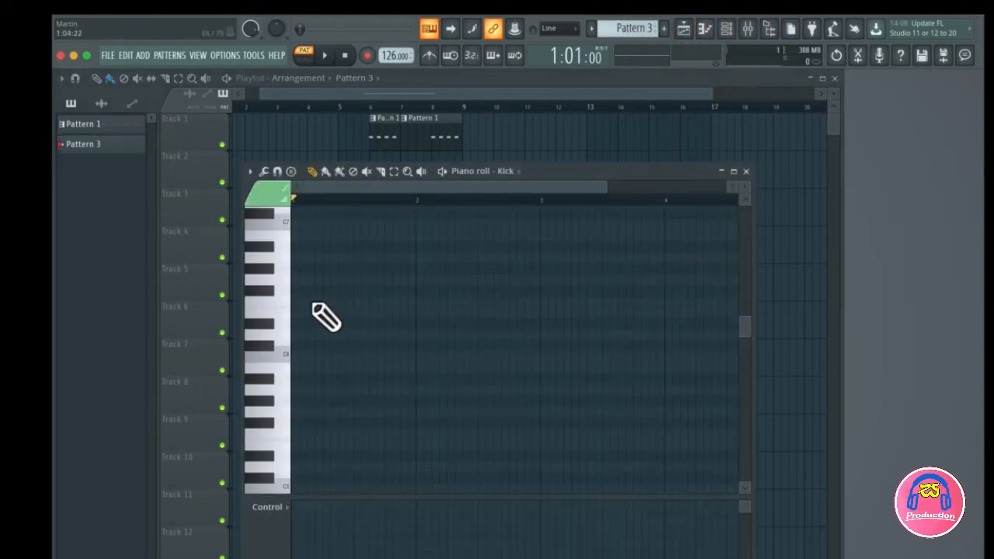
left_click(298, 279)
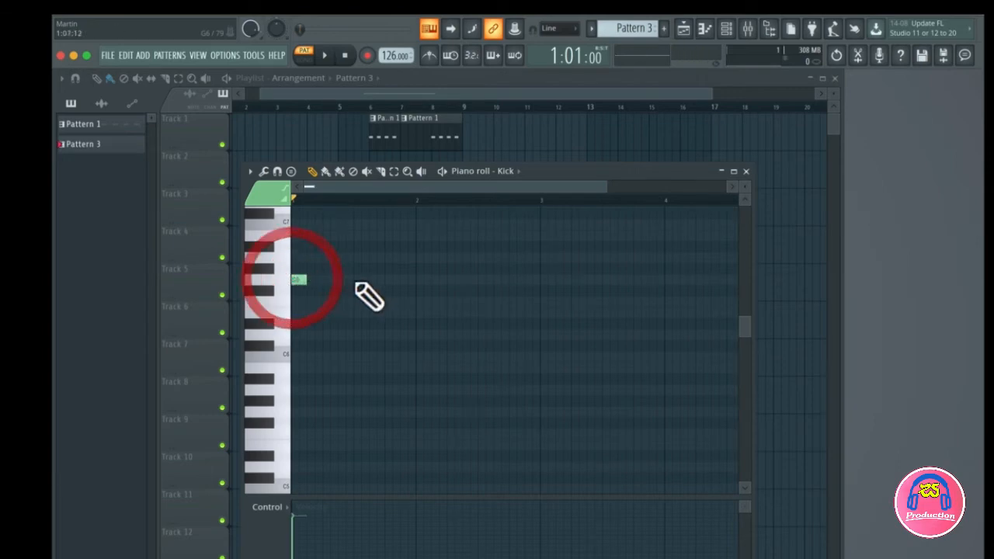
left_click(361, 280)
left_click(420, 280)
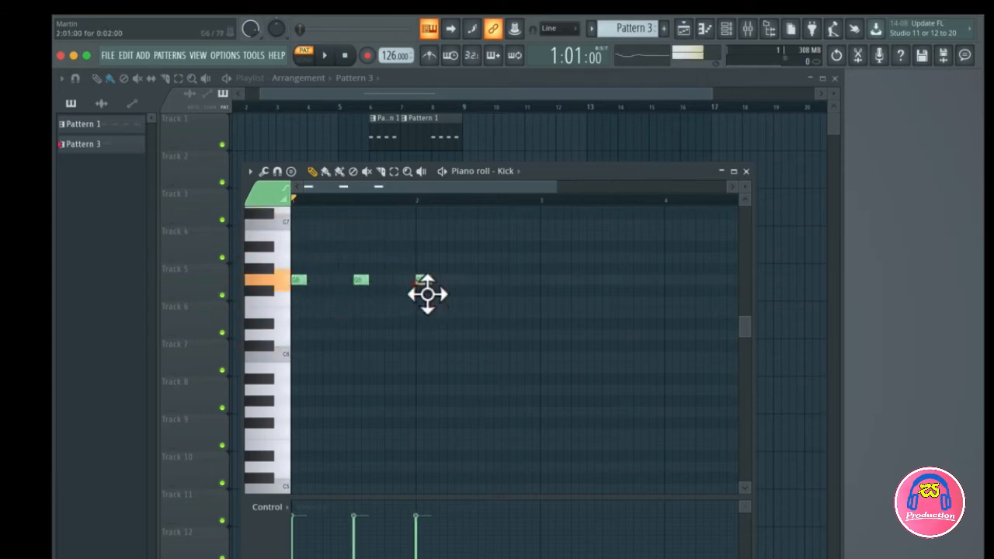
left_click(480, 279)
left_click(746, 171)
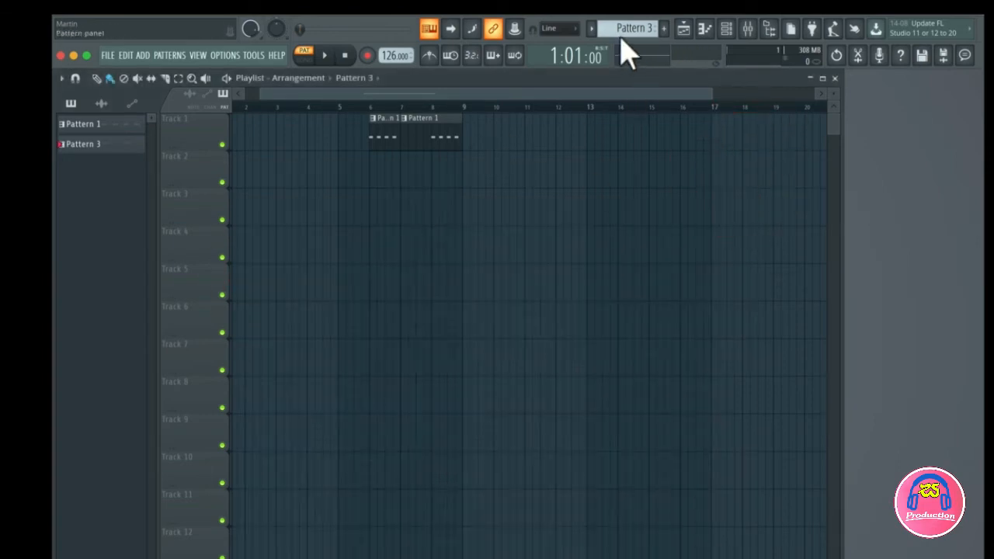
Place a Pattern 3 clip at bar 8 on track 2 and move it two bars earlier.
left_click(431, 171)
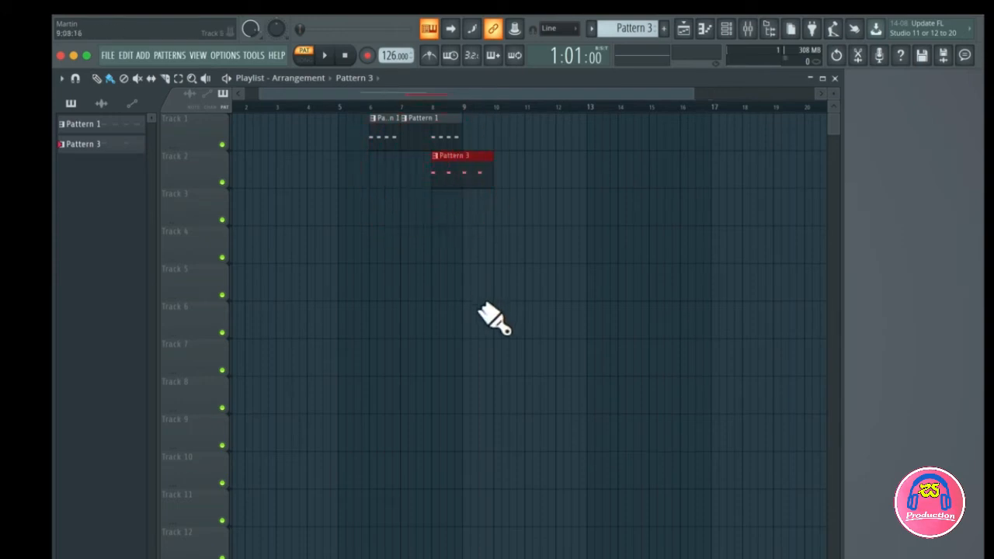
left_click_drag(472, 179, 409, 179)
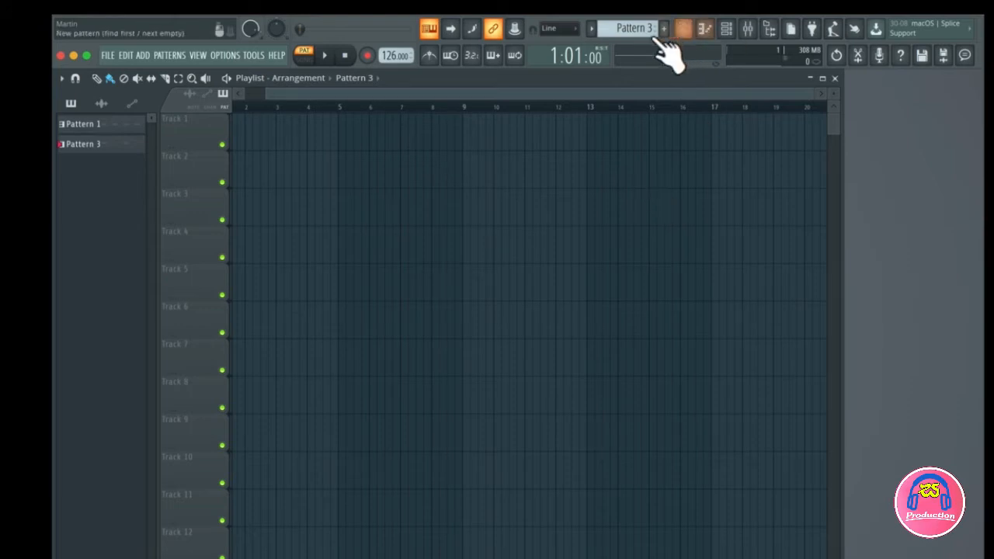
Open a new Edison audio editor on the master track and close it.
left_click(858, 57)
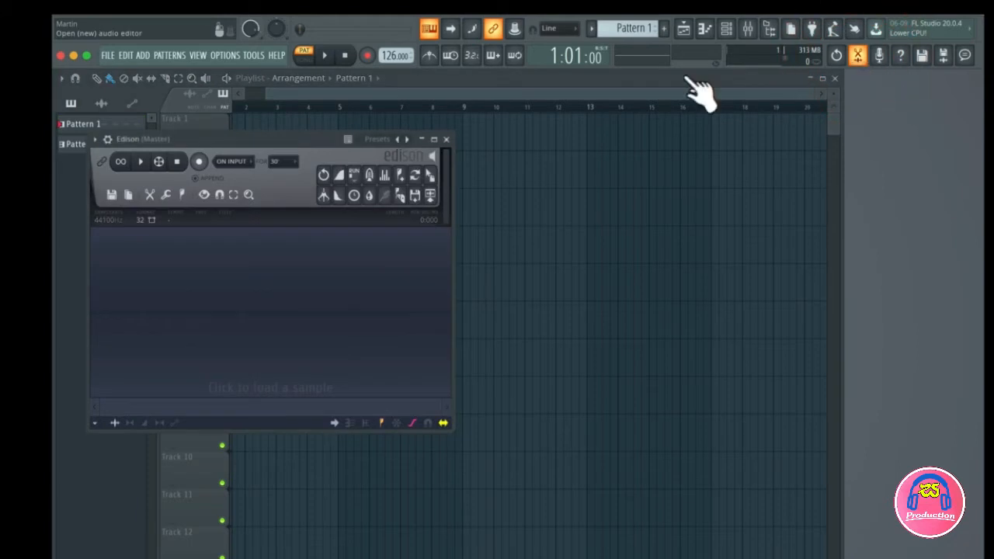
left_click(441, 137)
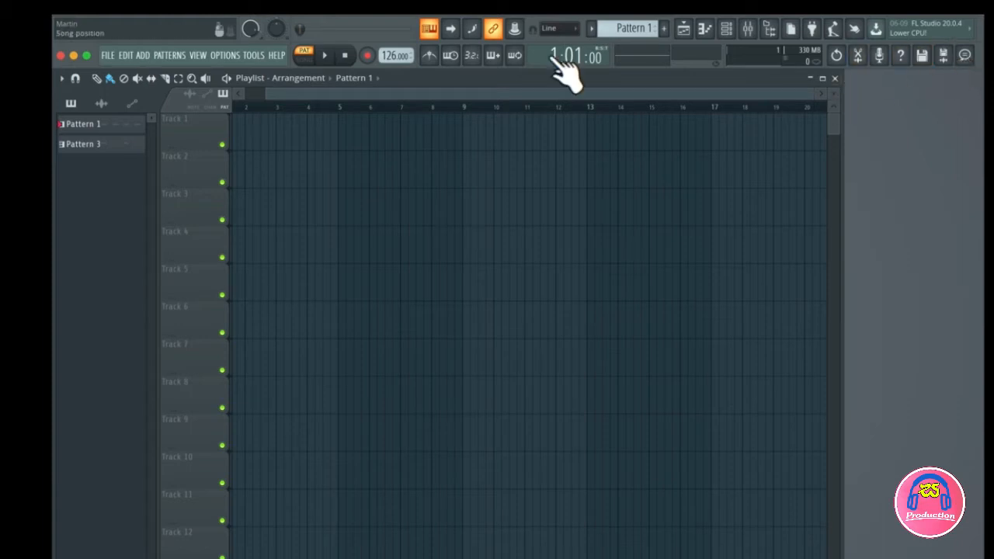
Switch the time format of the song position display back and forth.
left_click(579, 60)
left_click(578, 60)
left_click(568, 61)
left_click(576, 59)
Switch the output monitor between oscilloscope and spectrum views while playing test notes on the typing keyboard.
left_click(632, 58)
key("g")
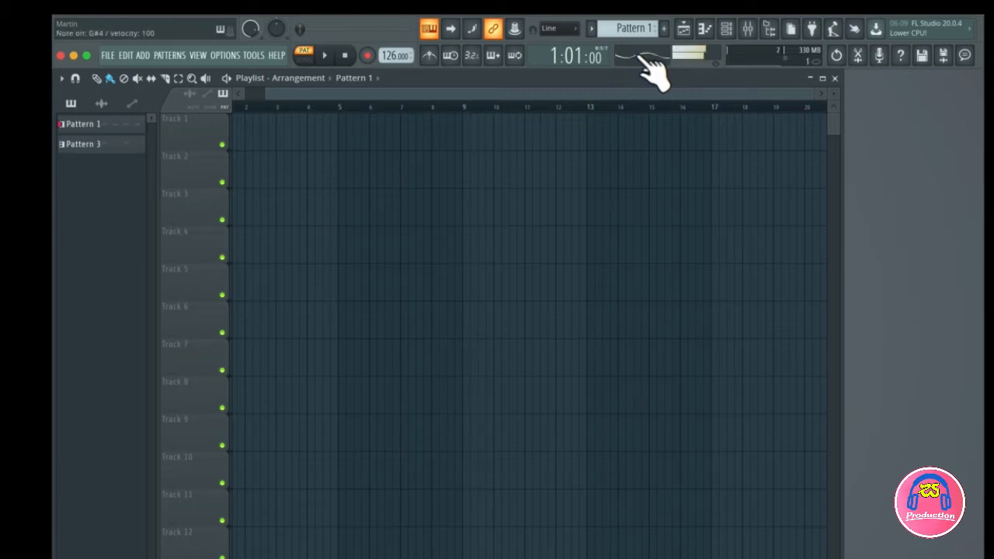
left_click(643, 58)
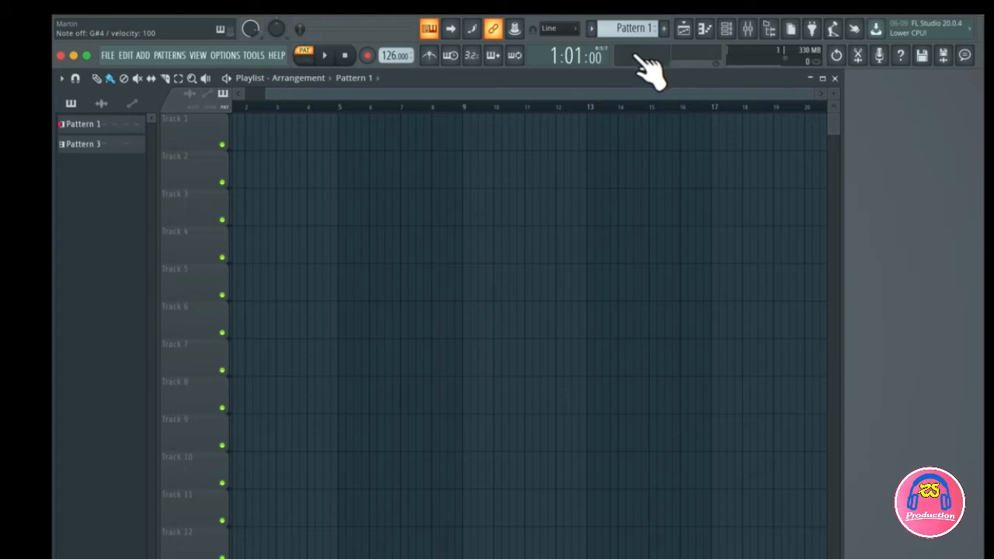
key("h")
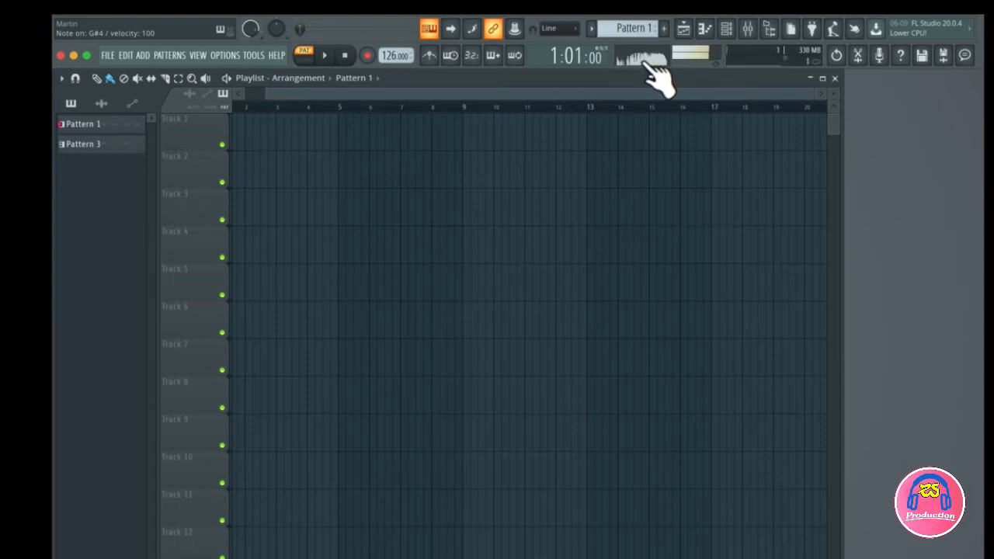
left_click(646, 59)
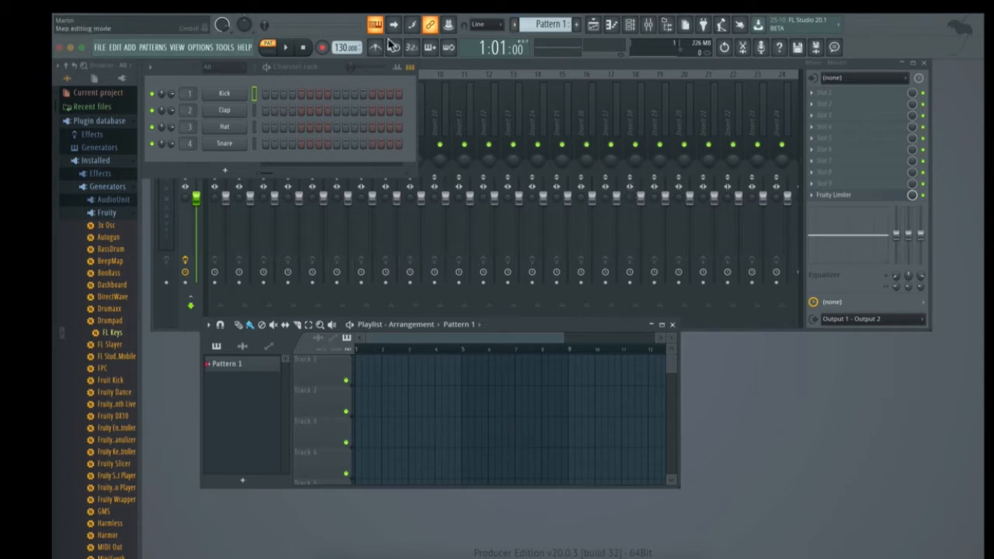
Switch playback between song and pattern mode, finishing in pattern mode.
left_click(268, 48)
left_click(268, 48)
left_click(268, 49)
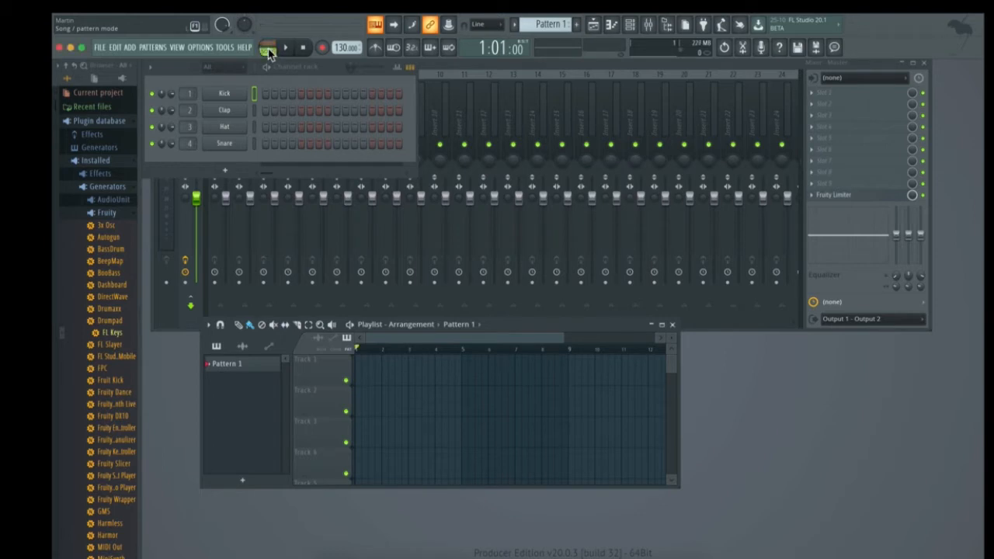
left_click(268, 48)
Open the Set knob for the tempo, turn it slightly and close it.
right_click(341, 48)
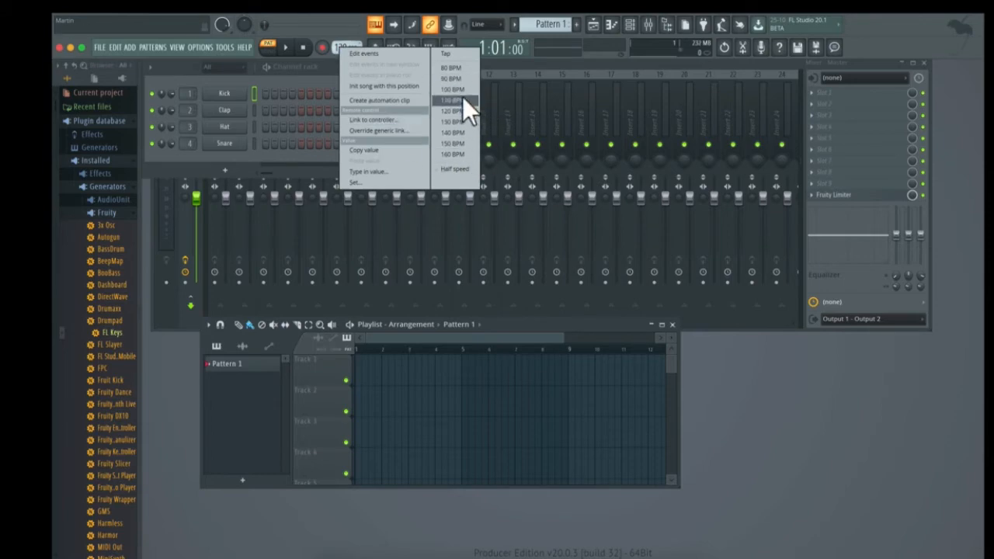
left_click(403, 182)
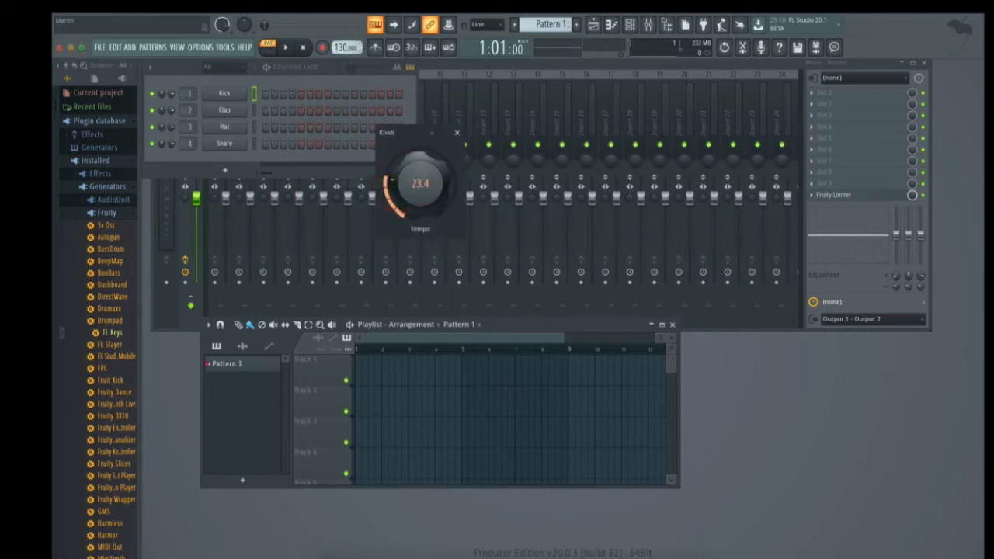
mouse_move(414, 184)
left_mouse_down()
mouse_move(417, 136)
mouse_move(420, 214)
mouse_move(422, 177)
left_mouse_up()
left_click(456, 132)
Set the project tempo to 120 BPM by entering the value directly.
right_click(346, 48)
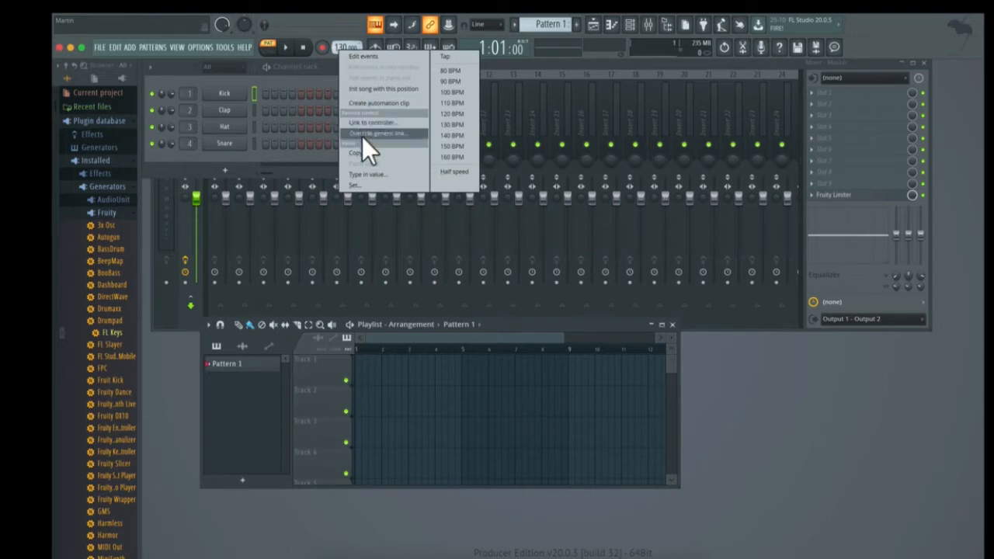
left_click(390, 175)
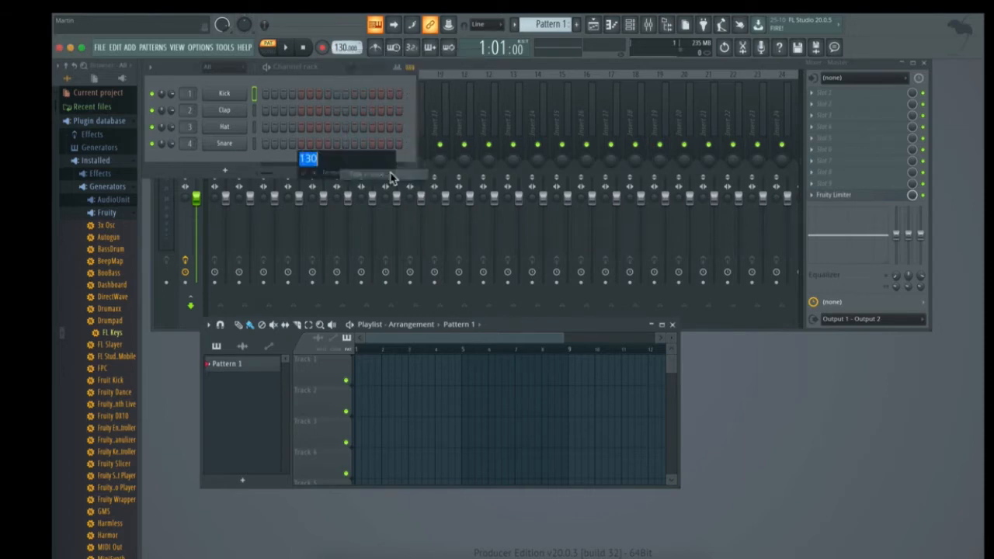
type("120")
key("Return")
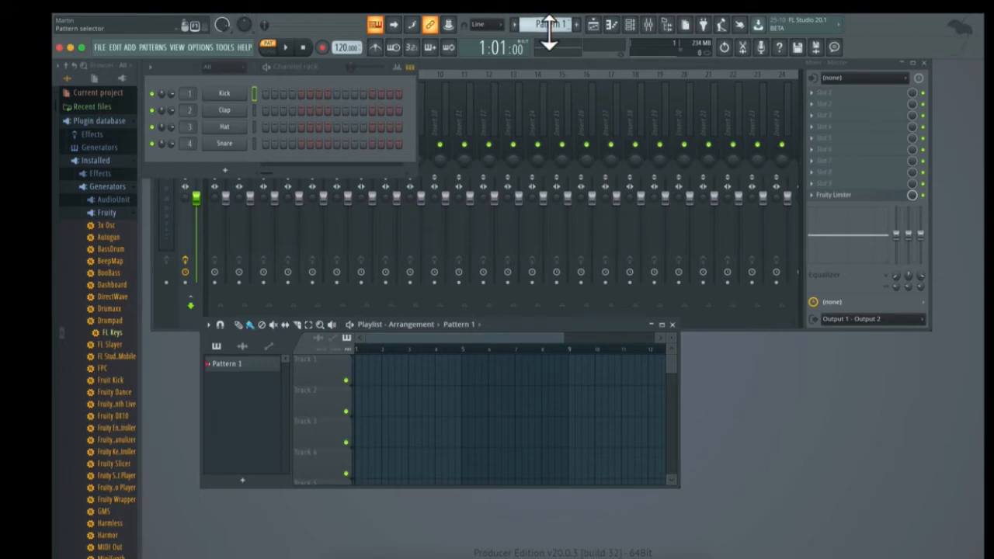
Rename Pattern 1 as Test and switch the pattern selector to Pattern 3.
left_click(576, 28)
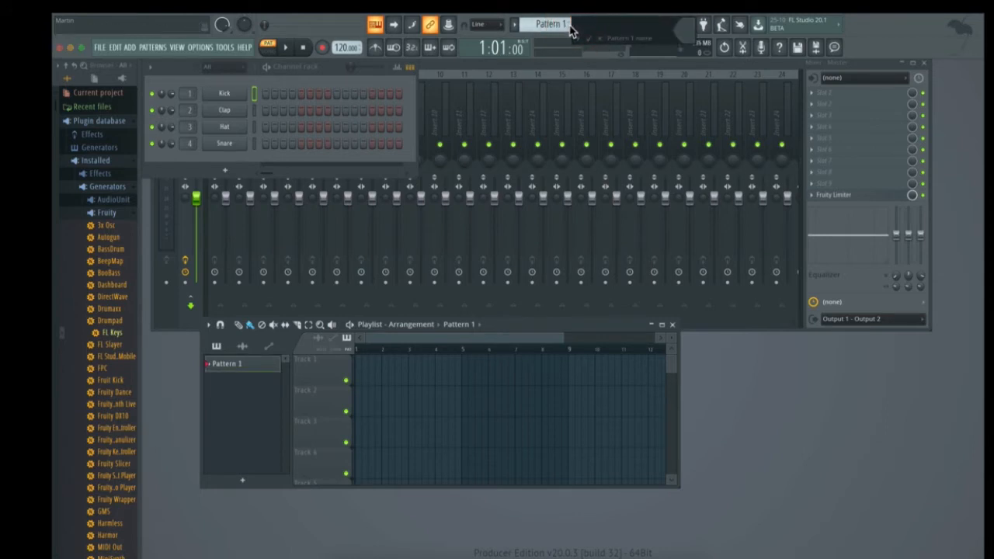
left_click(632, 28)
type("Test")
key("Return")
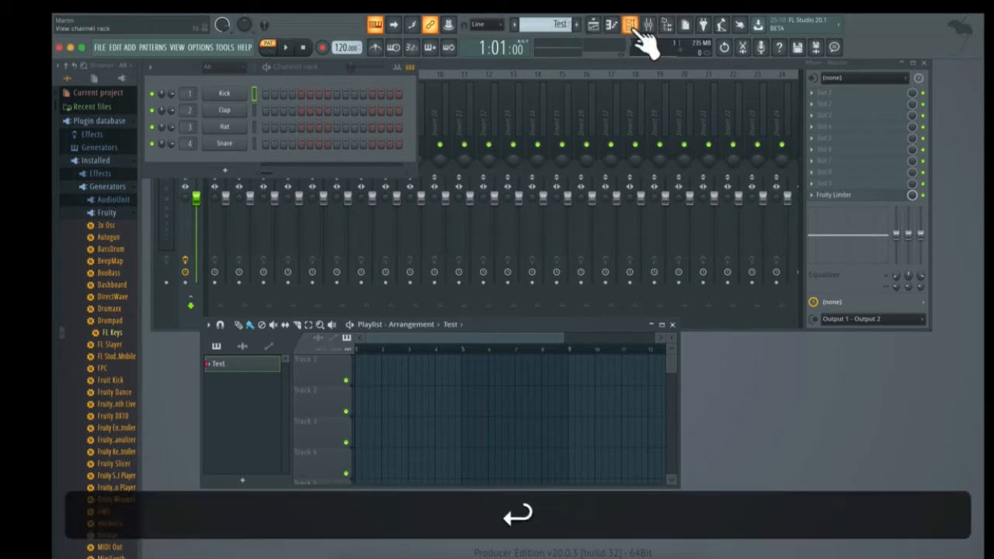
left_click_drag(563, 28, 561, 15)
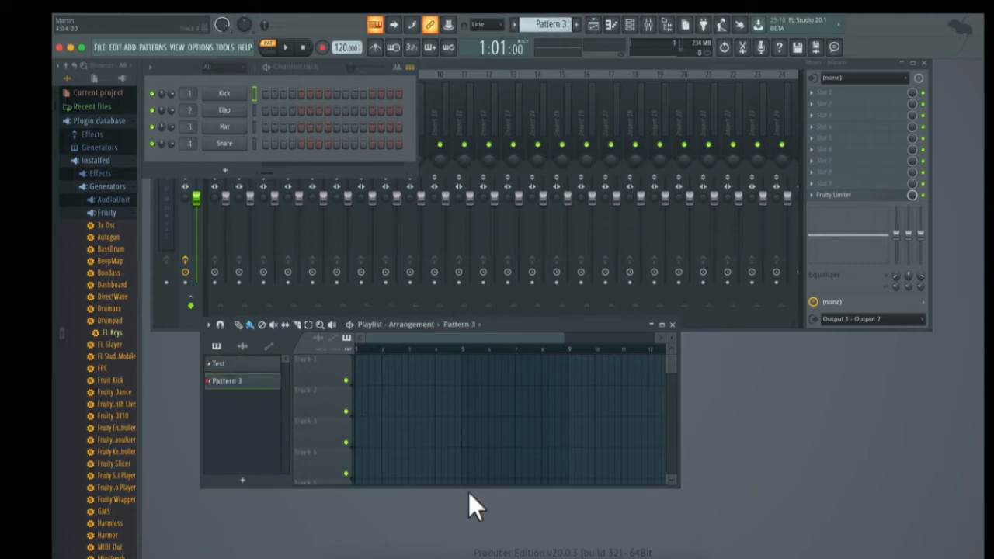
Enlarge the playlist window, and hide the playlist, piano roll and channel rack to clear the workspace.
left_click_drag(680, 491, 727, 552)
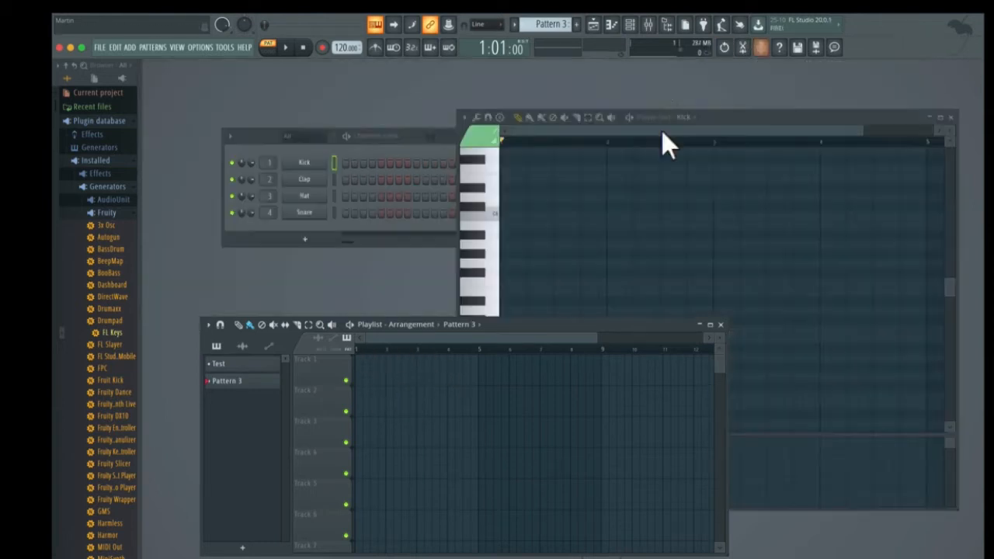
left_click(594, 25)
left_click(611, 26)
left_click(630, 26)
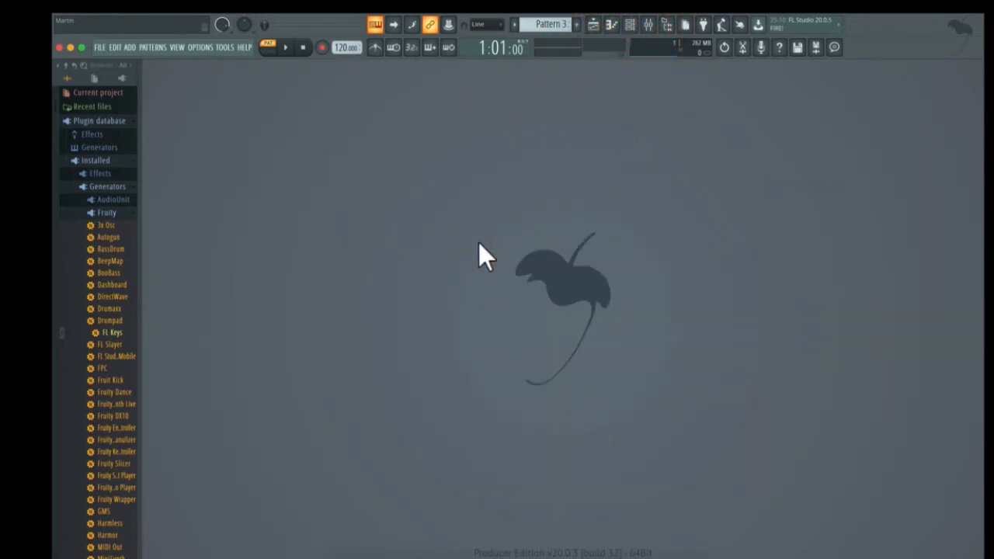
Widen the browser and collapse its Fruity generators folder.
left_click_drag(144, 161, 271, 160)
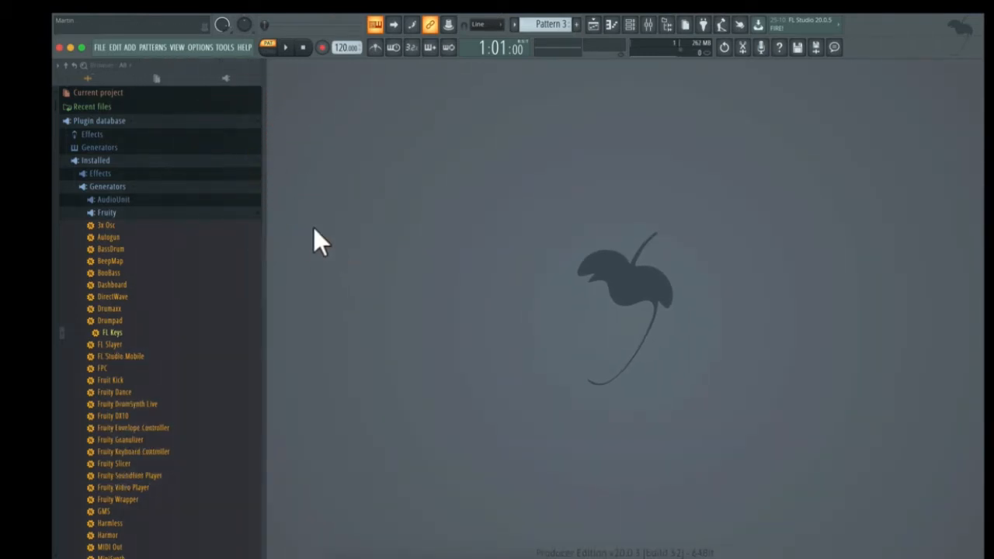
scroll(203, 354, "down", 1)
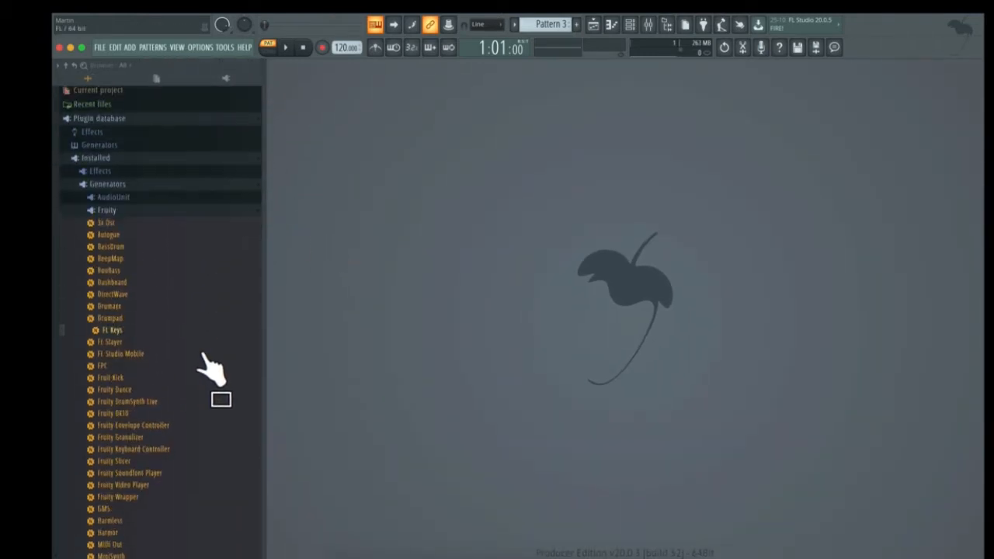
left_click(253, 211)
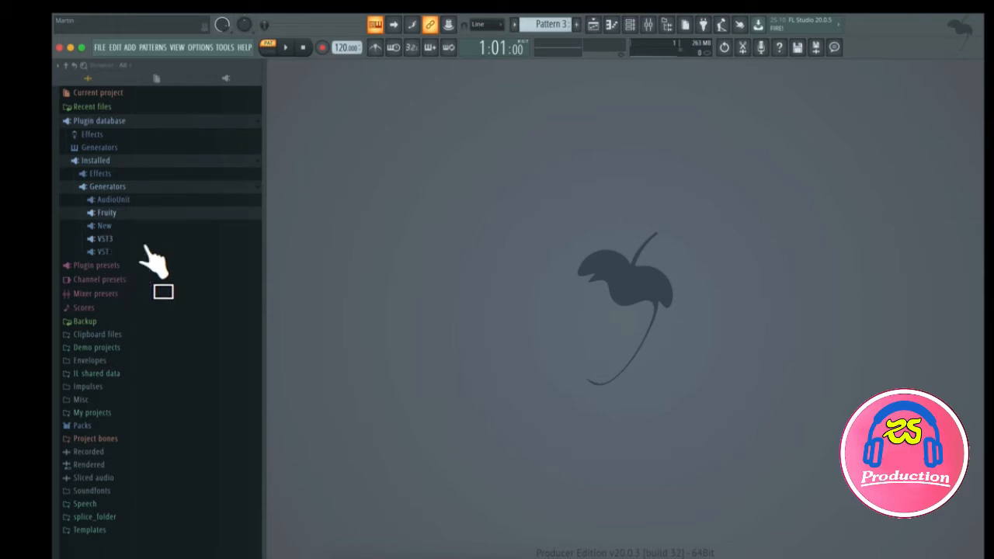
Show the channel rack and place it near the centre of the workspace, briefly opening and closing the piano roll.
left_click(648, 24)
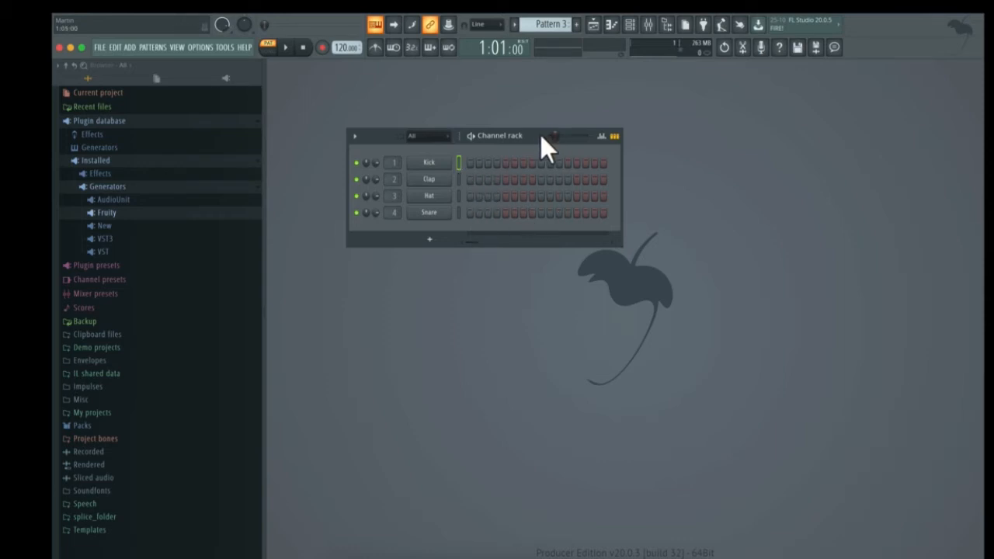
left_click_drag(541, 135, 817, 101)
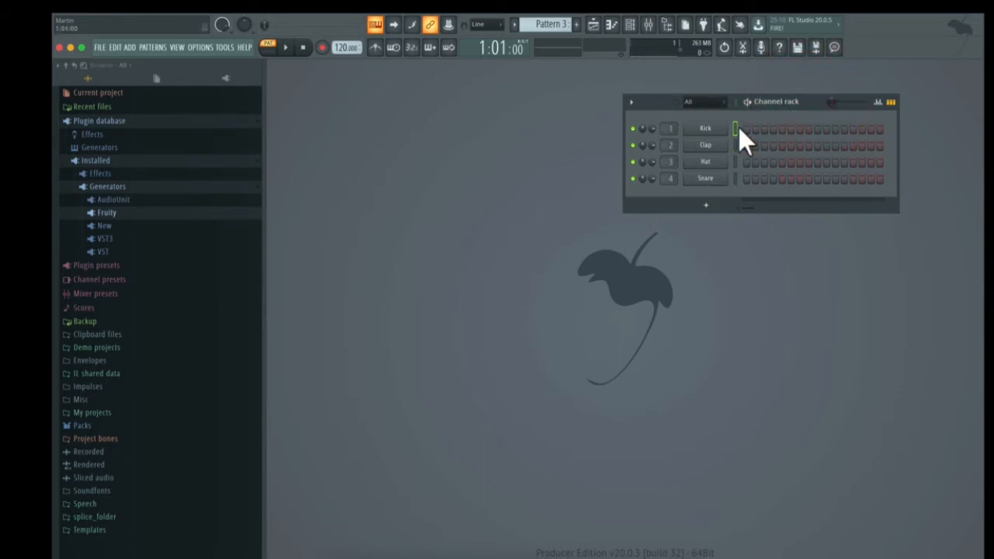
left_click(618, 28)
left_click(613, 25)
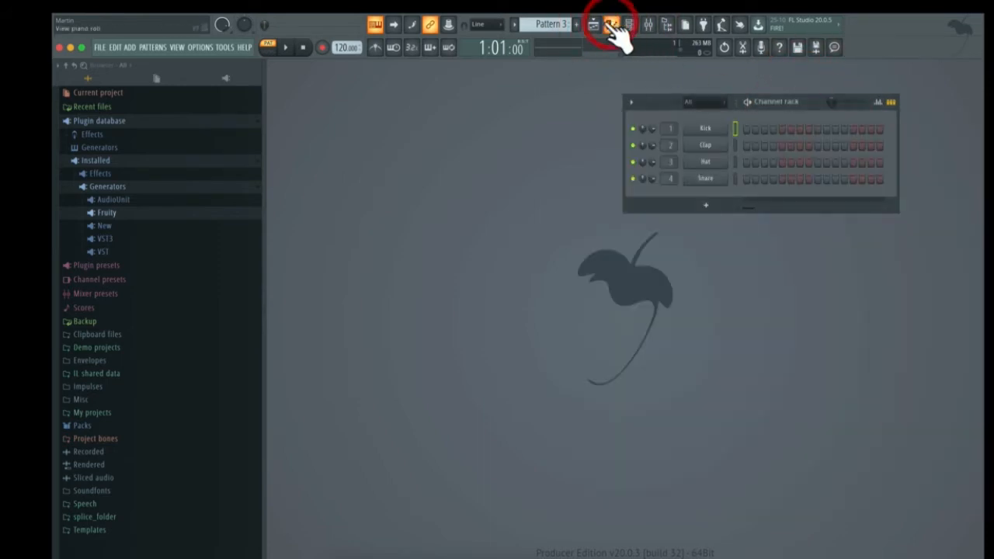
left_click_drag(805, 107, 621, 204)
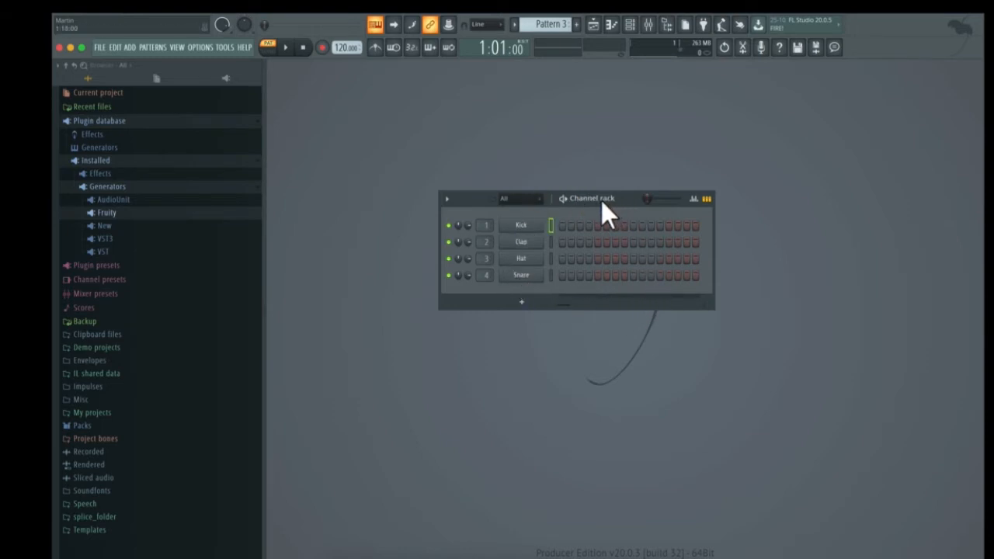
Show the playlist window, move the channel rack above it and shift the playlist up slightly beneath the rack.
left_click(594, 25)
left_click_drag(625, 221, 625, 77)
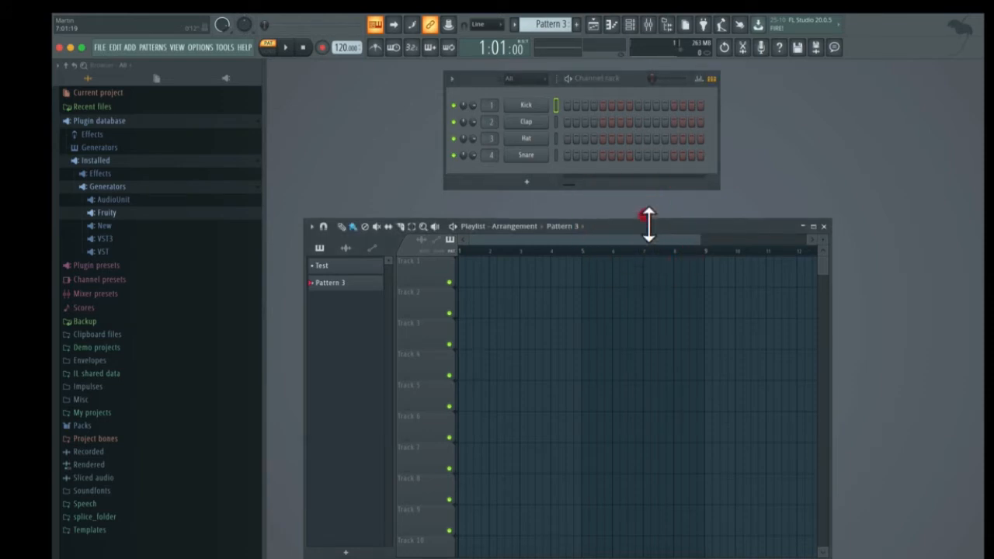
left_click_drag(647, 221, 649, 169)
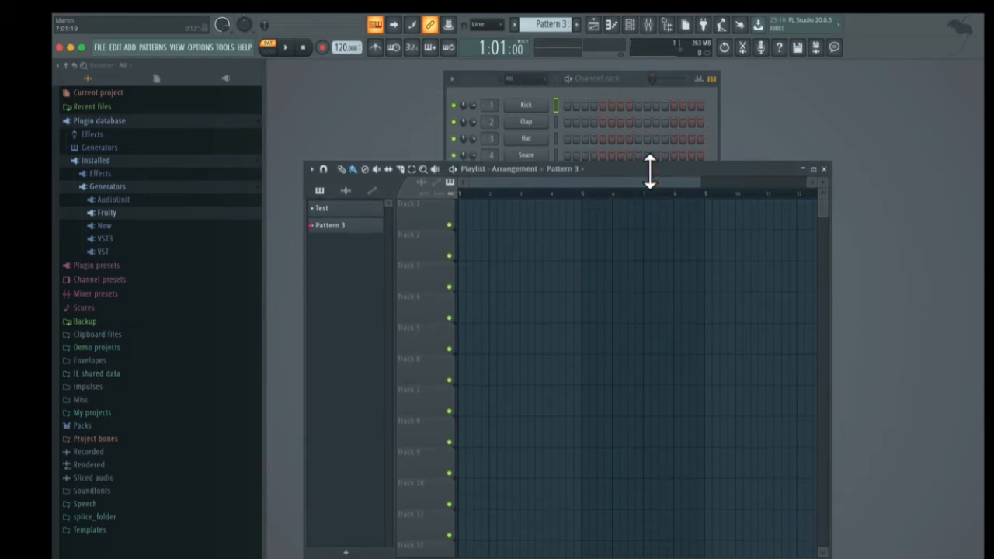
Show the mixer, move it to the lower part of the workspace and close it.
left_click(648, 24)
left_click_drag(612, 62, 599, 144)
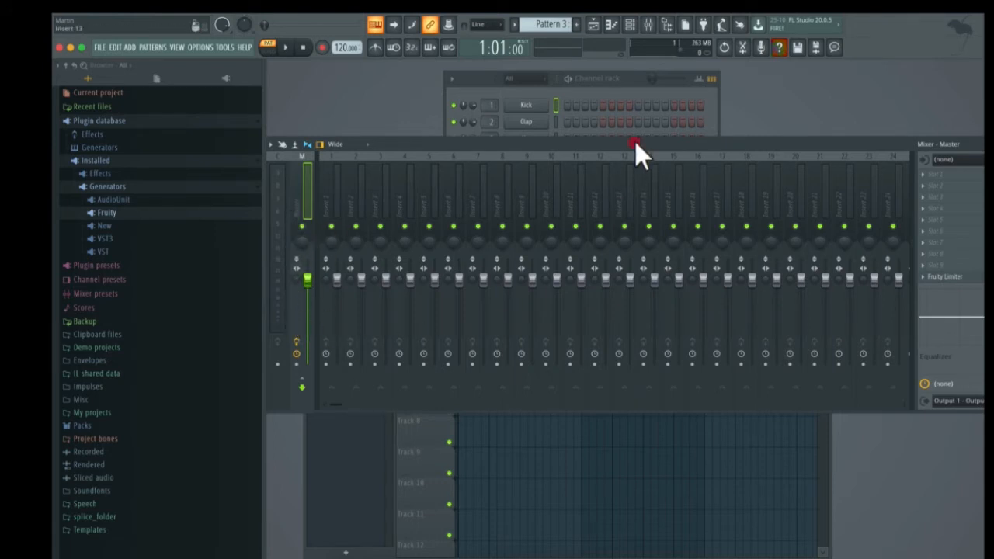
left_click_drag(635, 141, 633, 144)
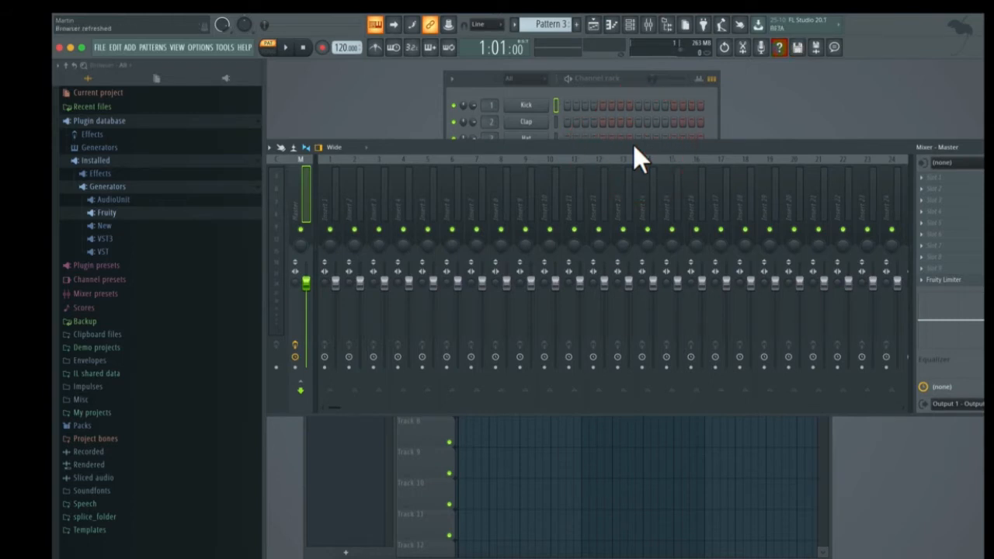
left_click_drag(633, 144, 524, 278)
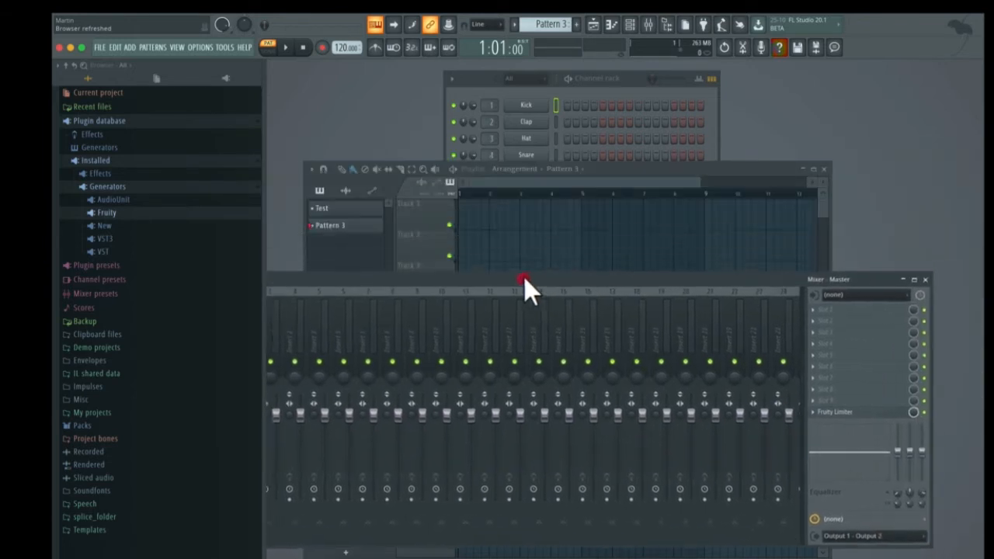
left_click(923, 279)
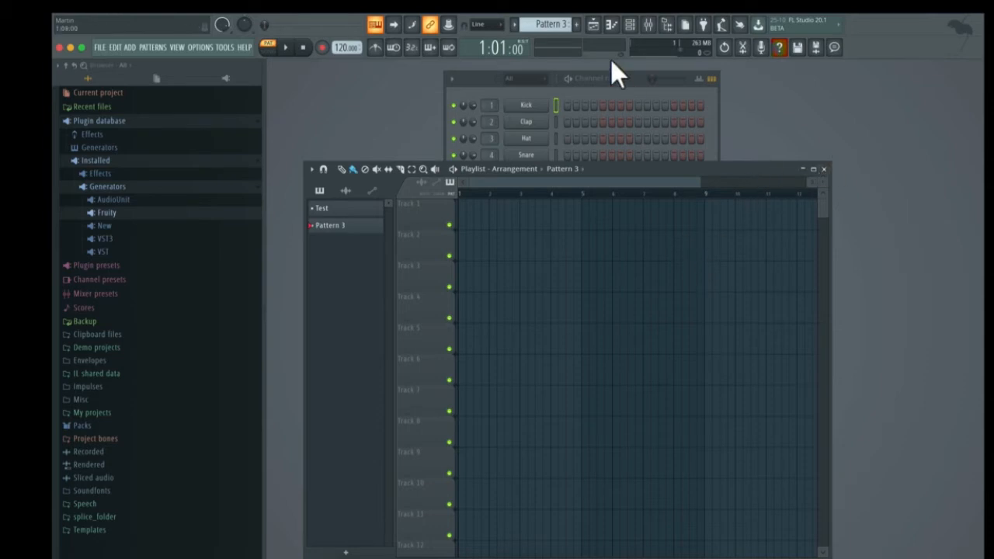
Reopen the mixer and shift it rightwards, bring the playlist and channel rack in front, and move the rack to the workspace's upper right.
left_click(628, 84)
left_click(752, 172)
left_click(650, 25)
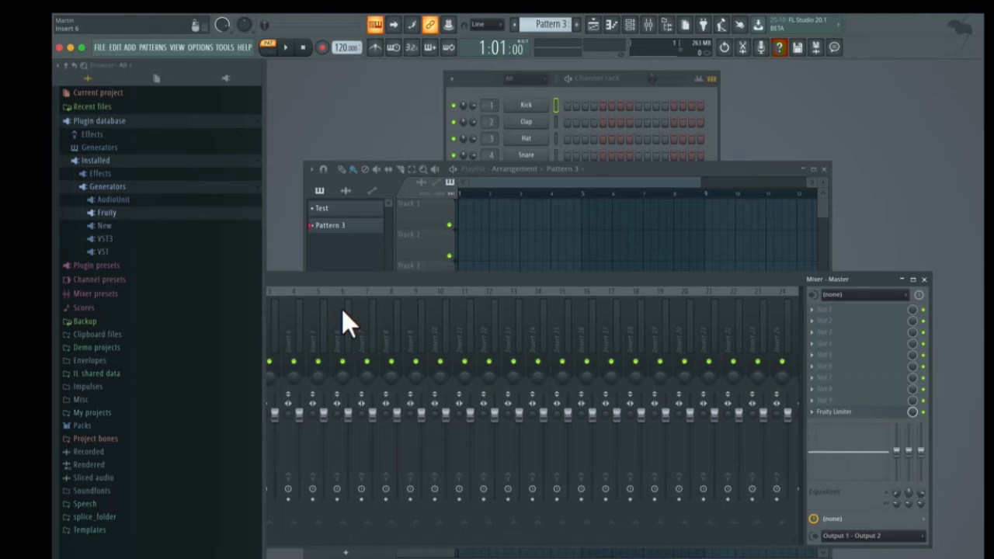
left_click_drag(365, 277, 439, 288)
left_click(598, 168)
left_click(698, 88)
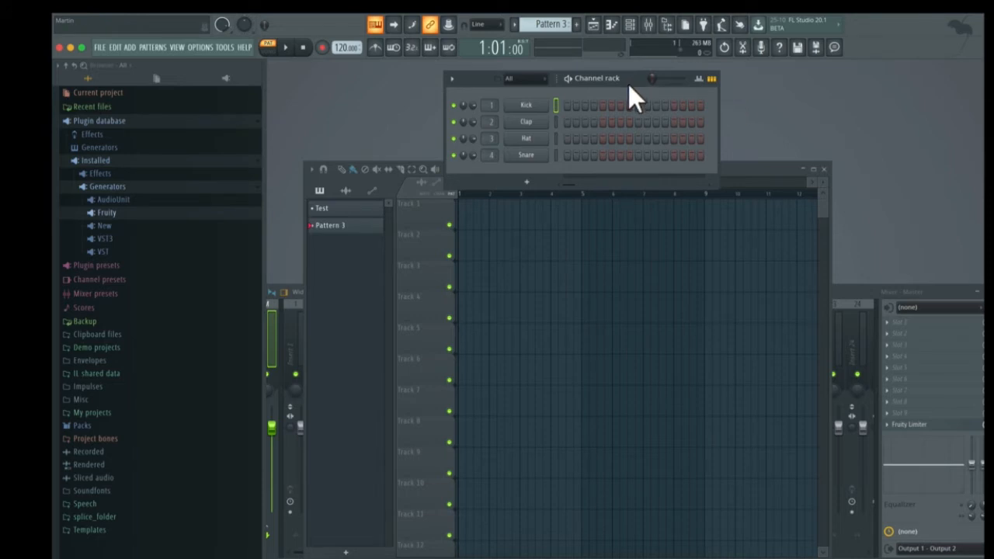
left_click_drag(628, 84, 787, 72)
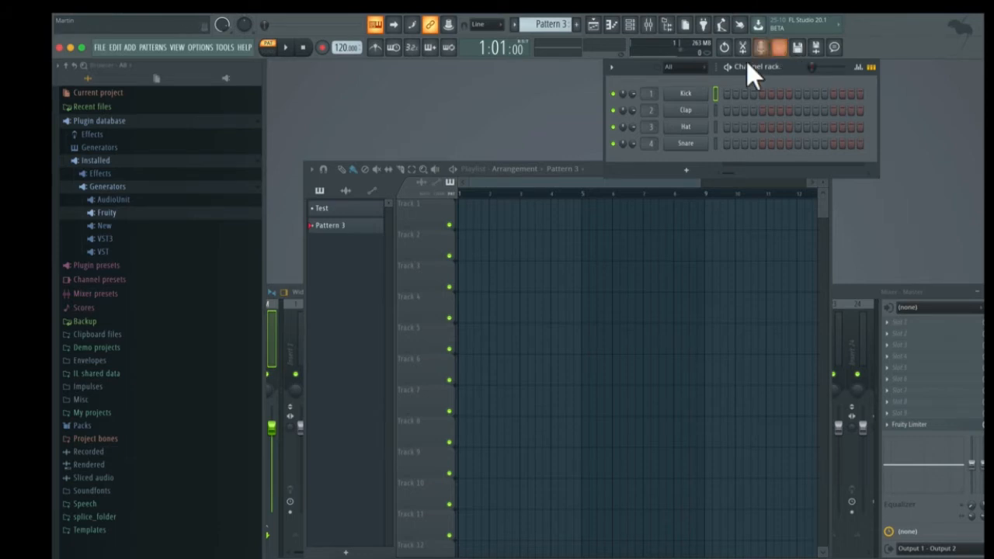
Toggle the piano roll, channel rack and mixer, and hide every window including the playlist to clear the workspace.
left_click(612, 26)
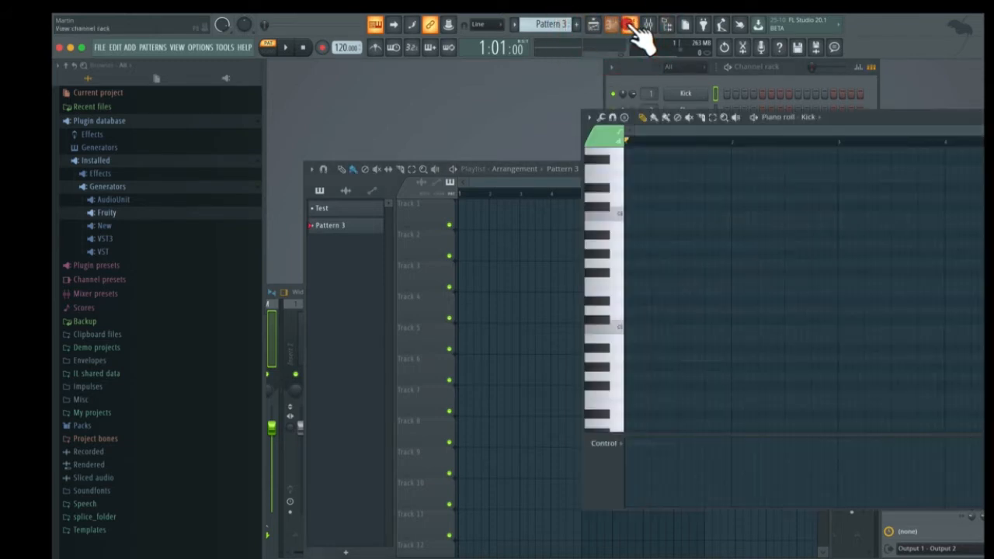
left_click(630, 26)
left_click(629, 26)
left_click(649, 25)
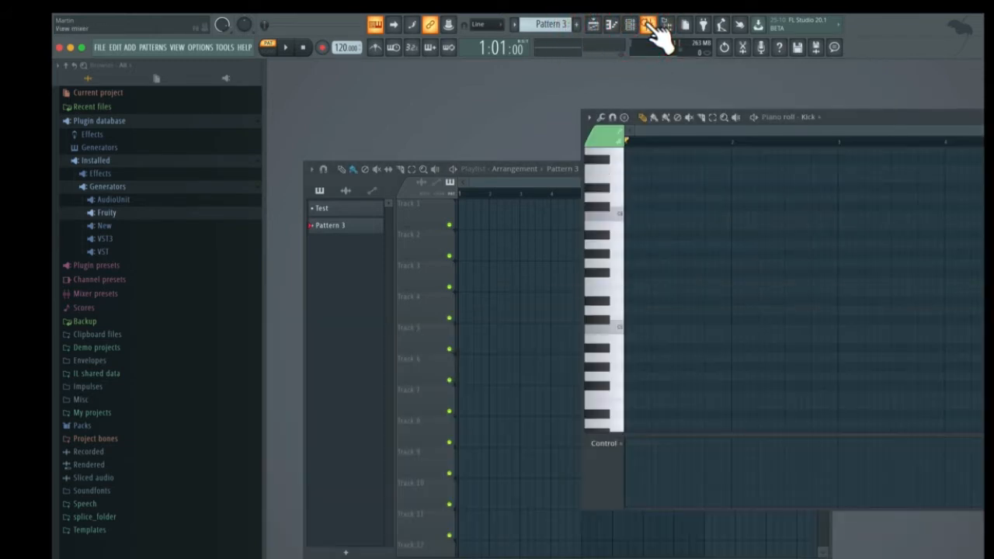
left_click(612, 25)
left_click(593, 24)
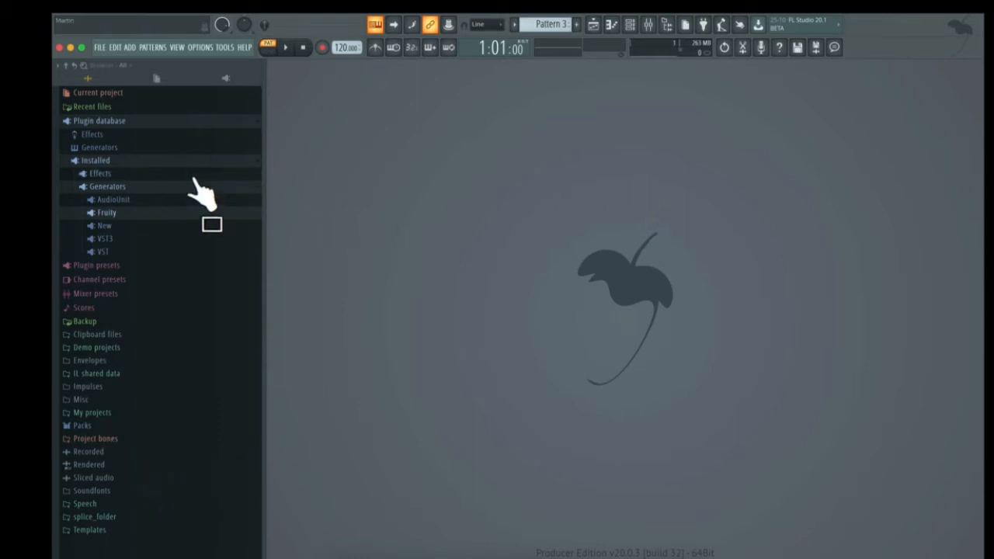
Select splice_folder in the browser, view the Current project and Plugin database snapshots, and return to the All snapshot.
left_click(105, 516)
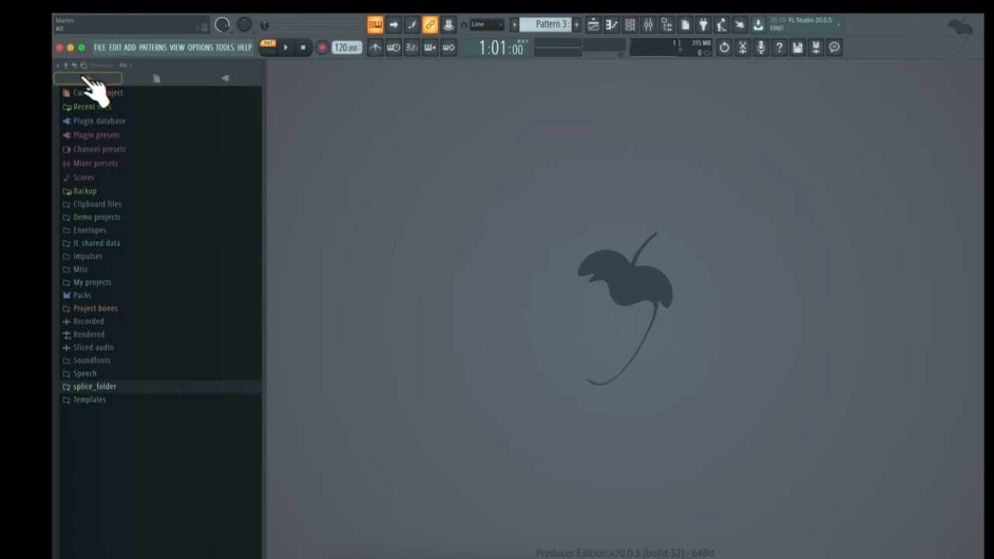
left_click(147, 78)
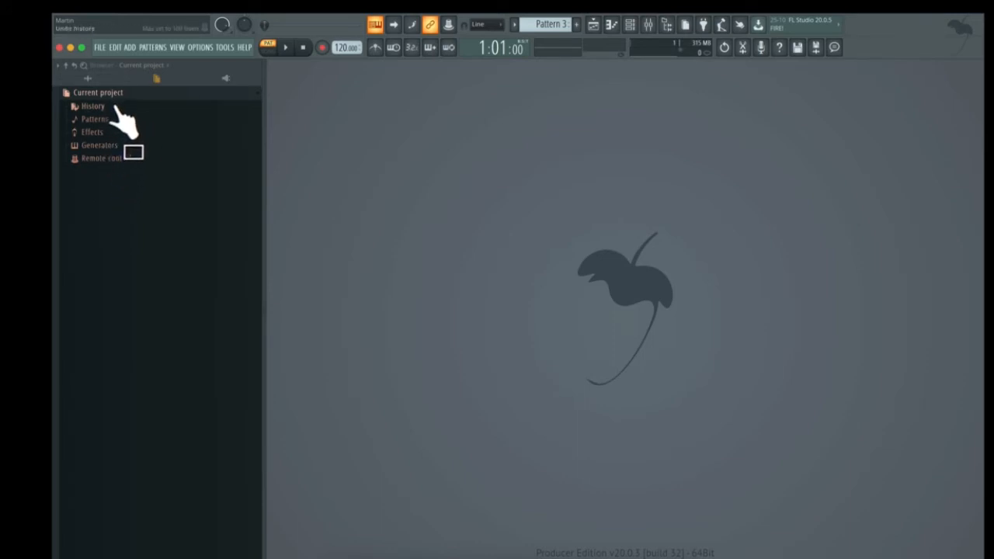
left_click(225, 78)
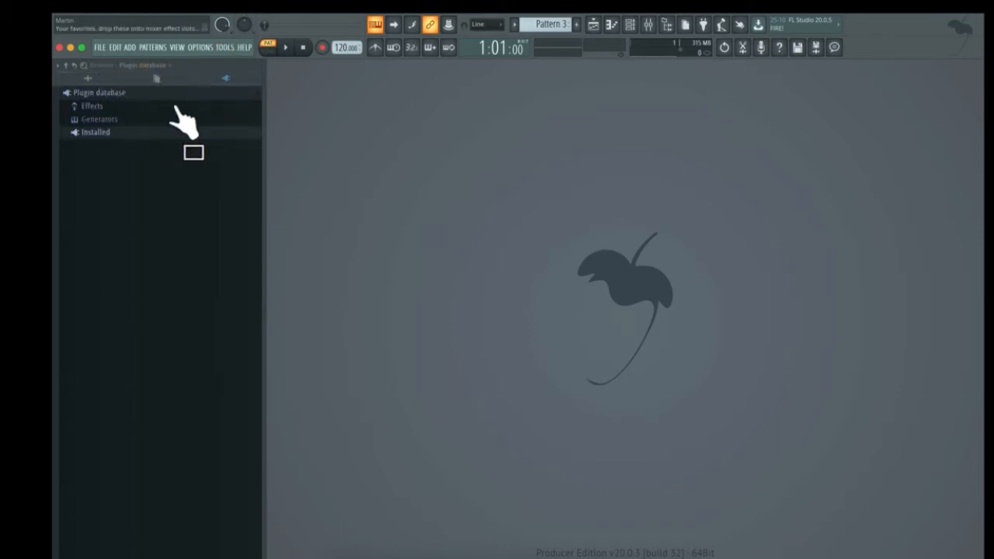
left_click_drag(212, 71, 110, 62)
scroll(222, 300, "down", 3)
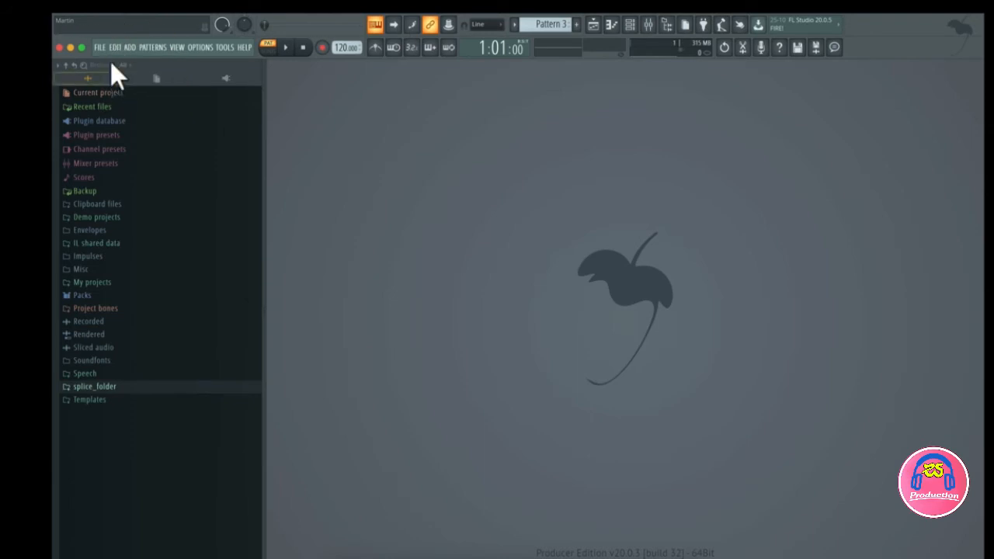
Examine the list of browser snapshots, and cycle through Plugin database and Current project back to All.
left_click(124, 63)
left_click(123, 64)
left_click(123, 64)
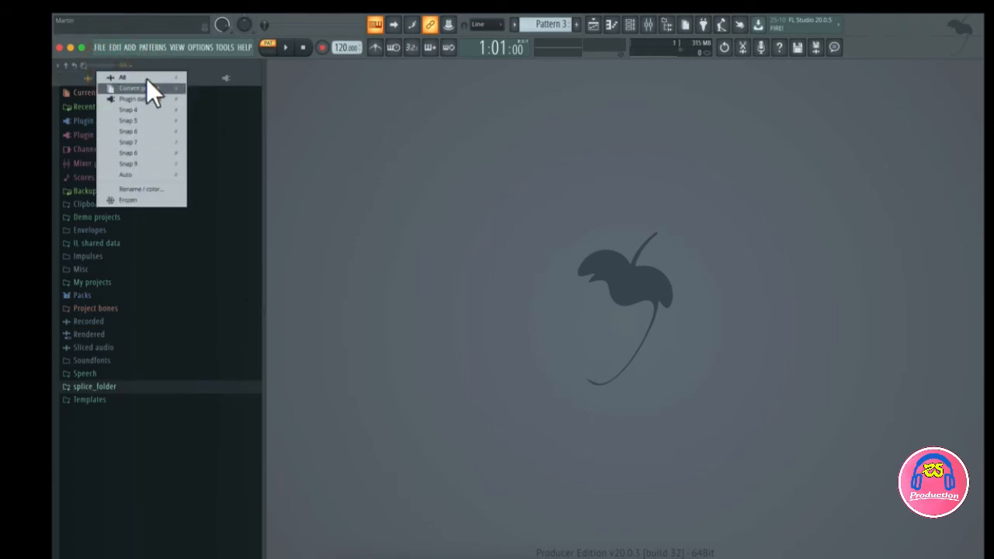
left_click(221, 68)
left_click(224, 75)
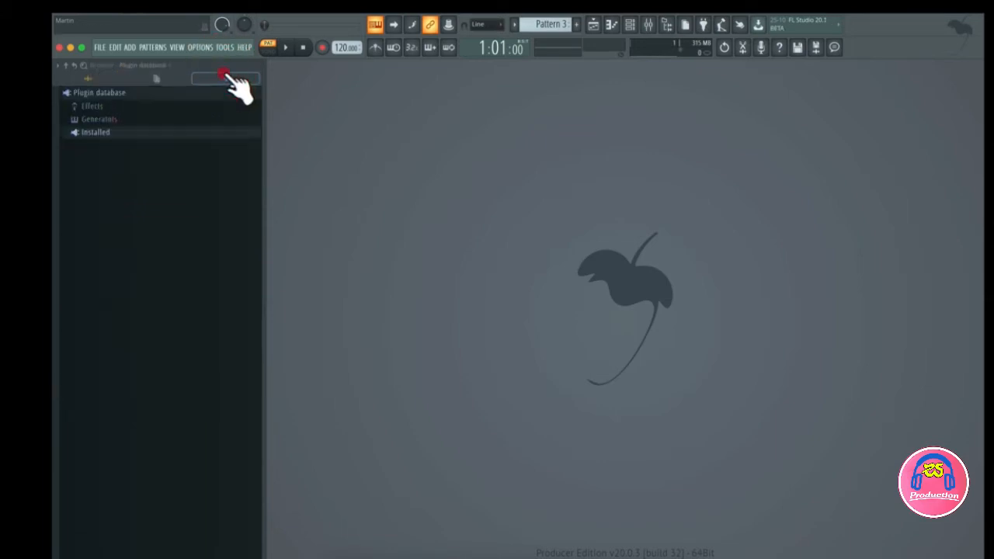
left_click(156, 77)
left_click(87, 77)
Switch the browser to the Snap 4 snapshot and return it to All.
left_click(134, 64)
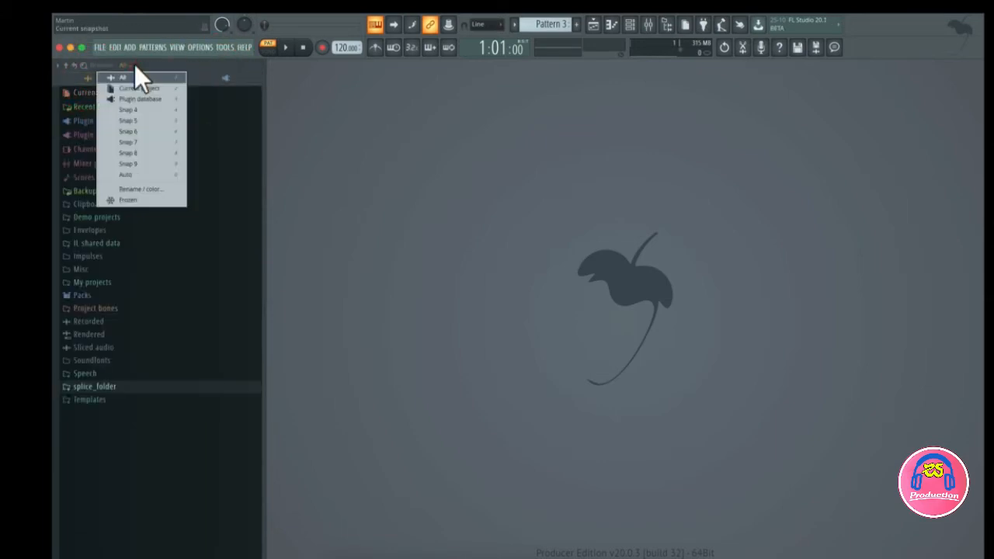
left_click(139, 108)
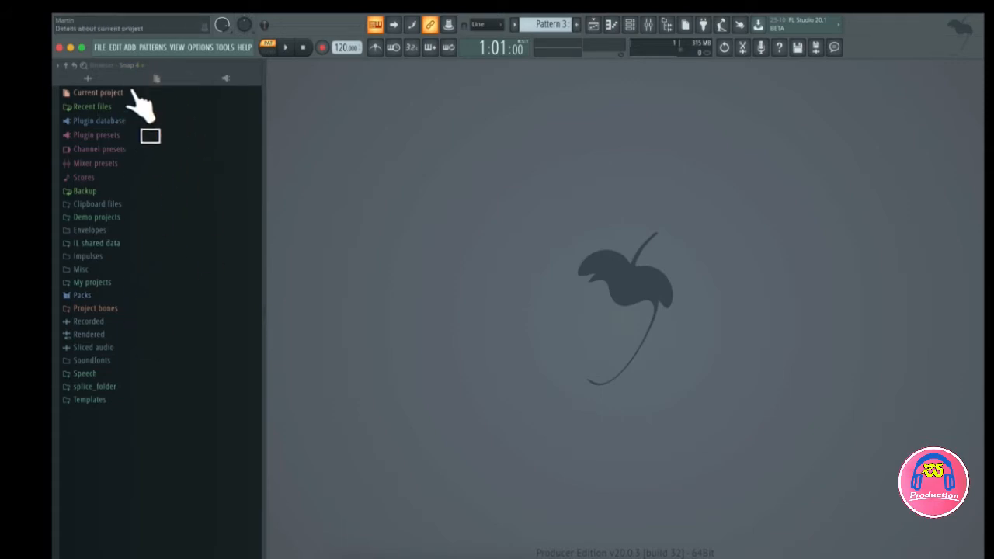
left_click(137, 64)
left_click(129, 77)
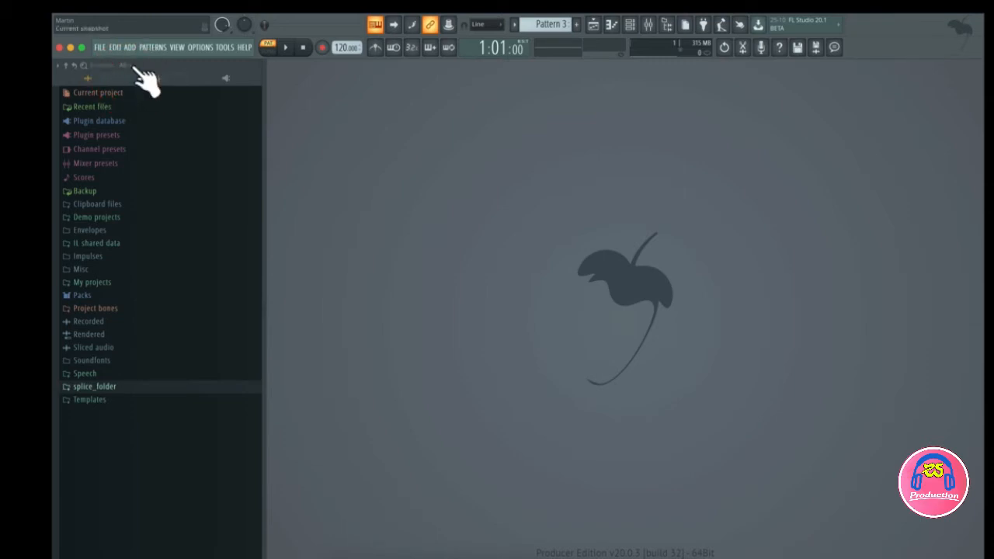
Open the browser's search box and close it without searching.
left_click(59, 65)
left_click(70, 86)
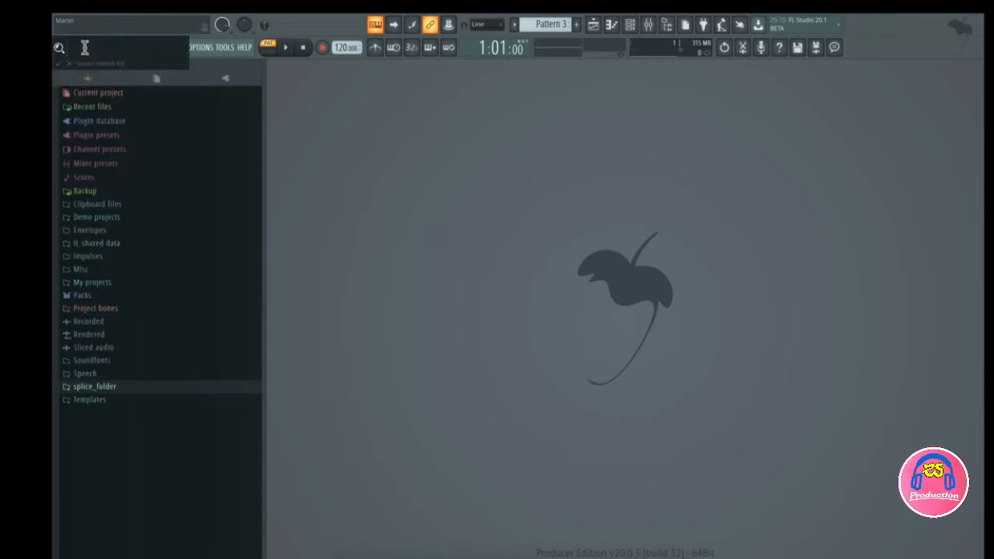
left_click(70, 63)
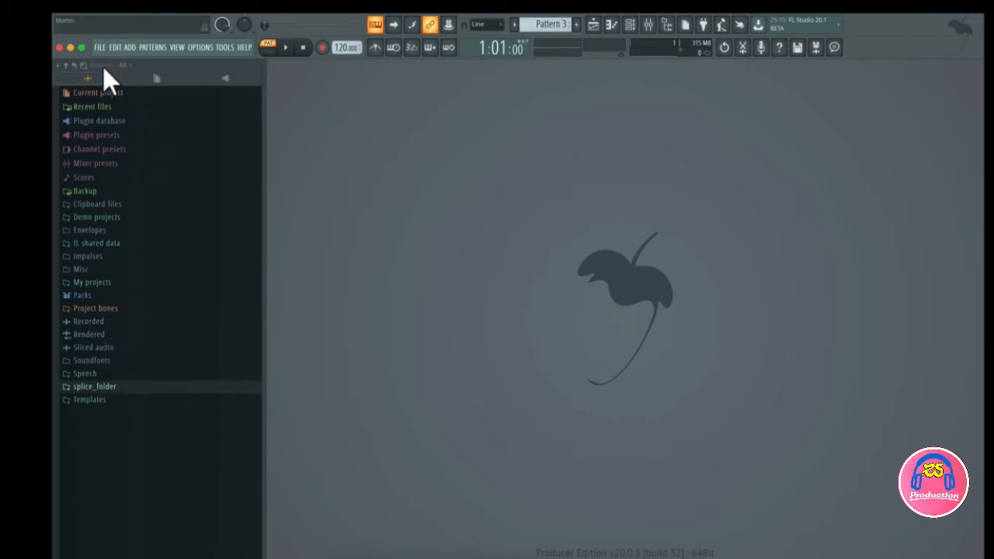
Add the Sample Packs folder from Documents as a browser extra search folder in the file settings.
left_click(200, 47)
left_click(199, 104)
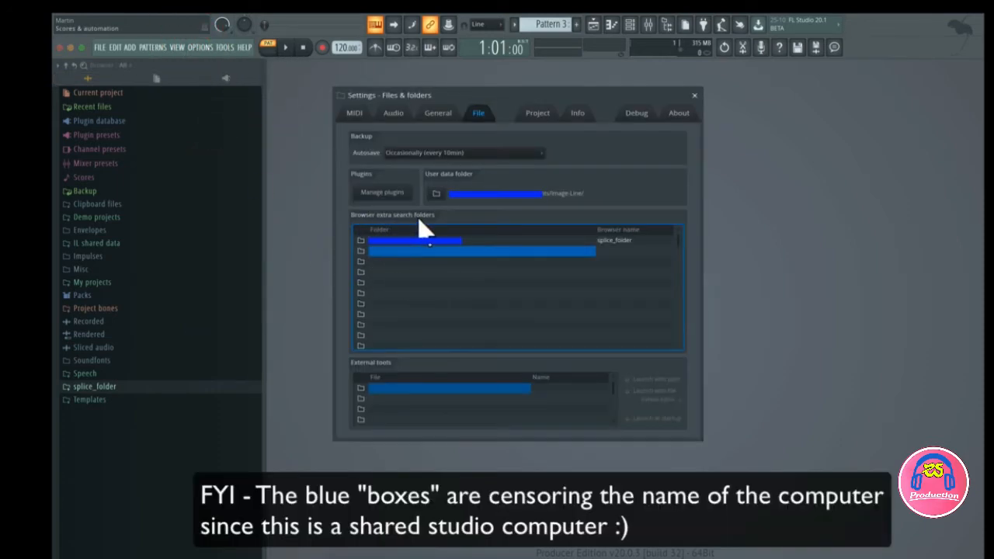
left_click(361, 250)
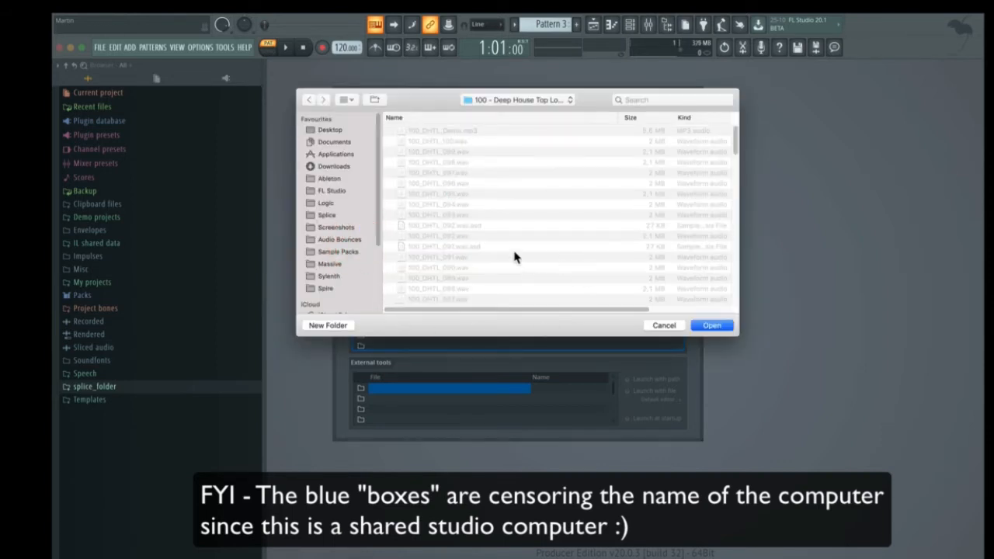
left_click(557, 103)
left_click(544, 116)
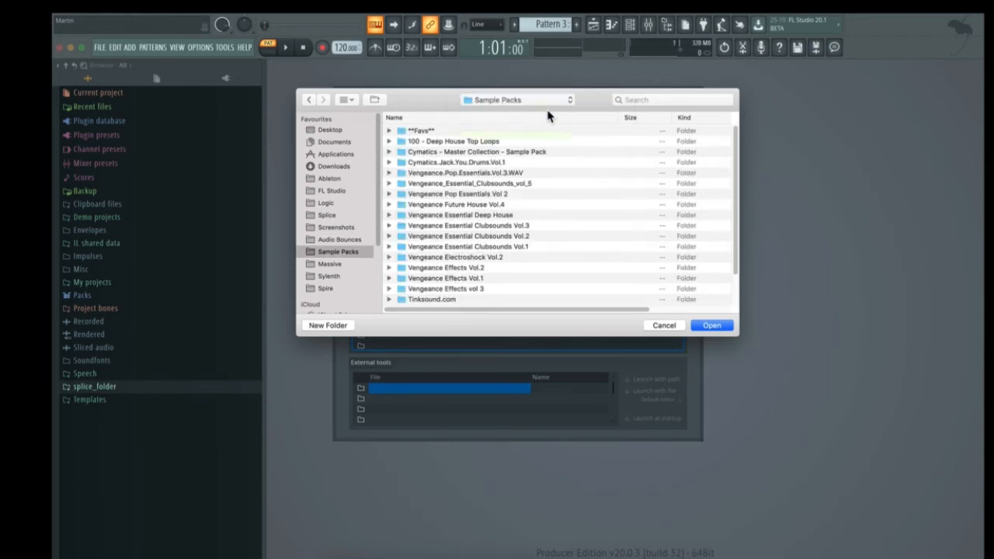
left_click(509, 163)
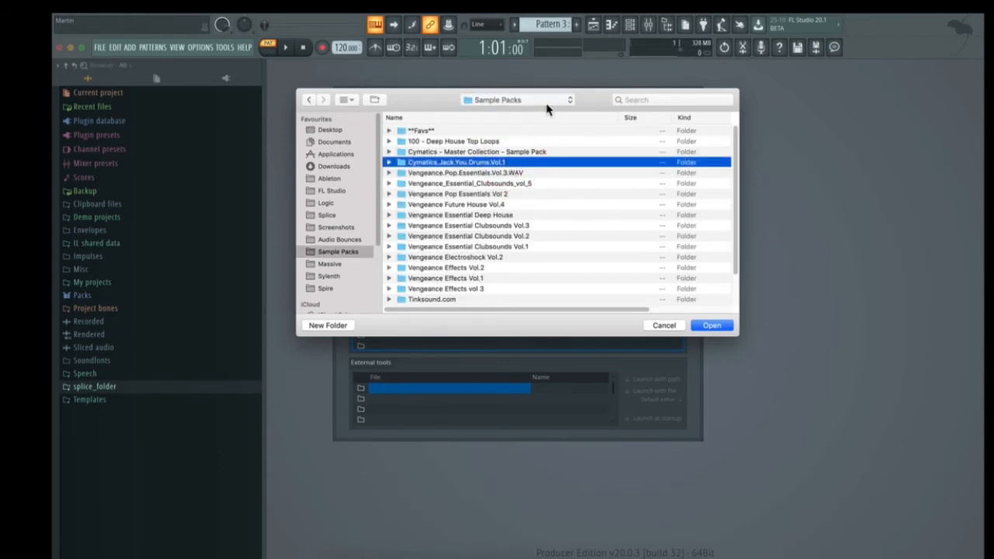
left_click(547, 107)
left_click(541, 114)
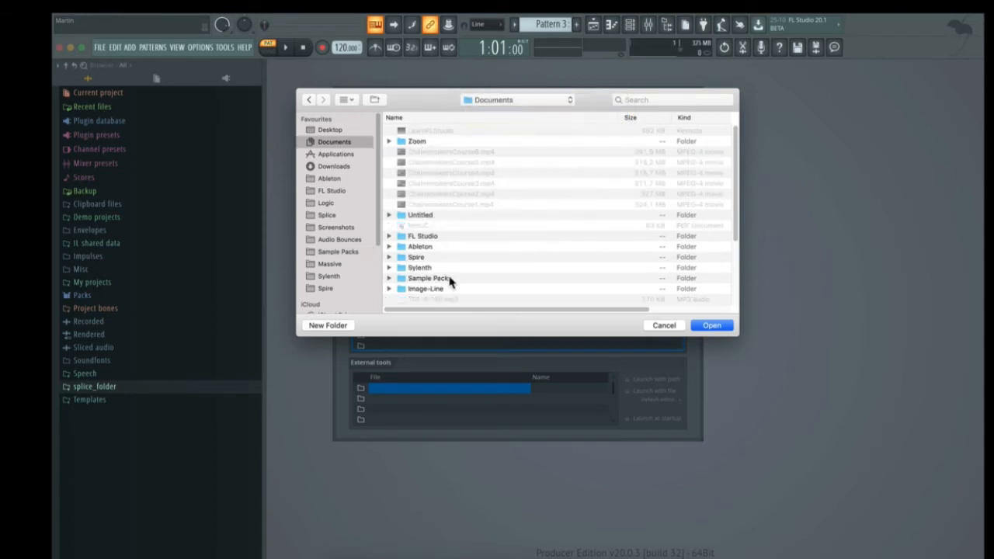
left_click(449, 278)
left_click(712, 325)
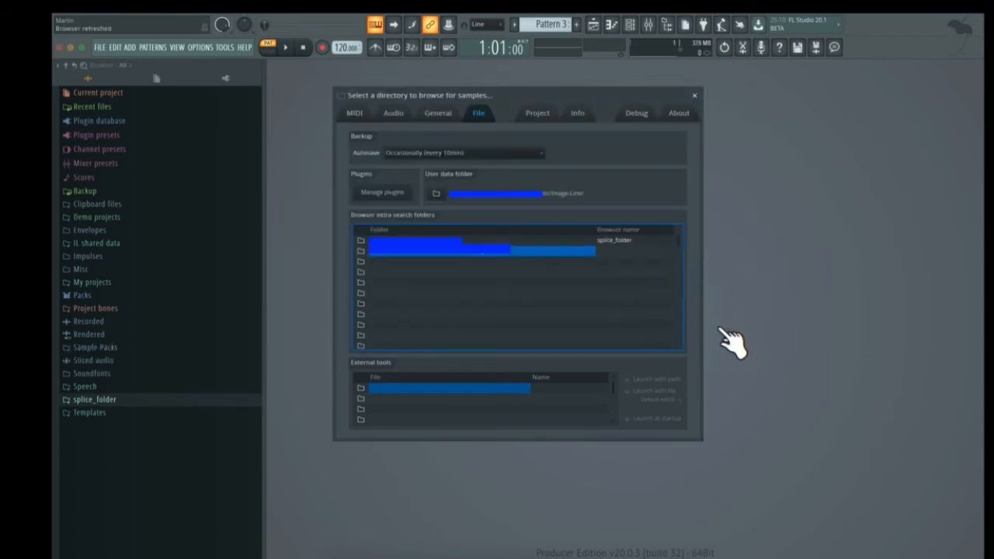
Add the 100 - Deep House Top Loops folder as another browser extra search folder, and close the settings.
left_click(360, 262)
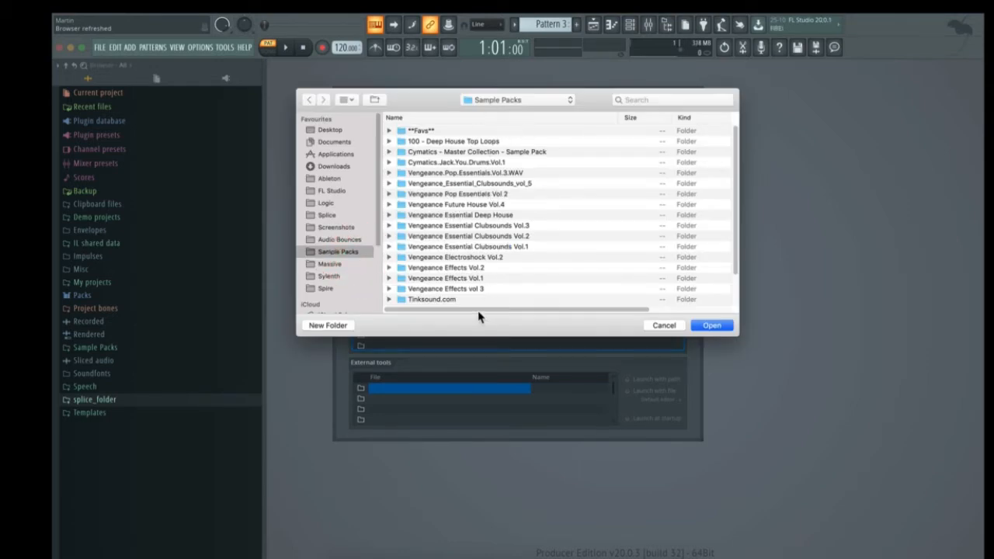
left_click(476, 141)
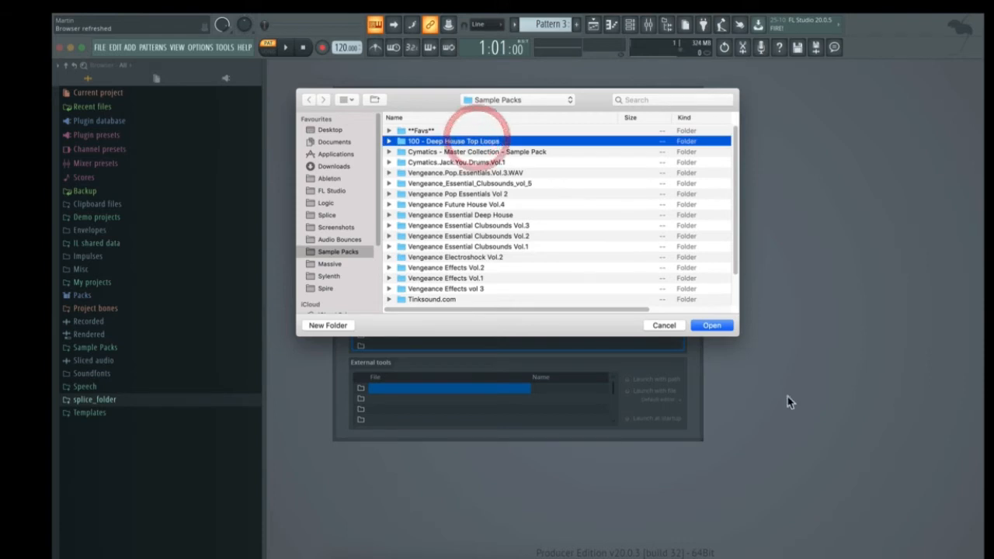
left_click(712, 325)
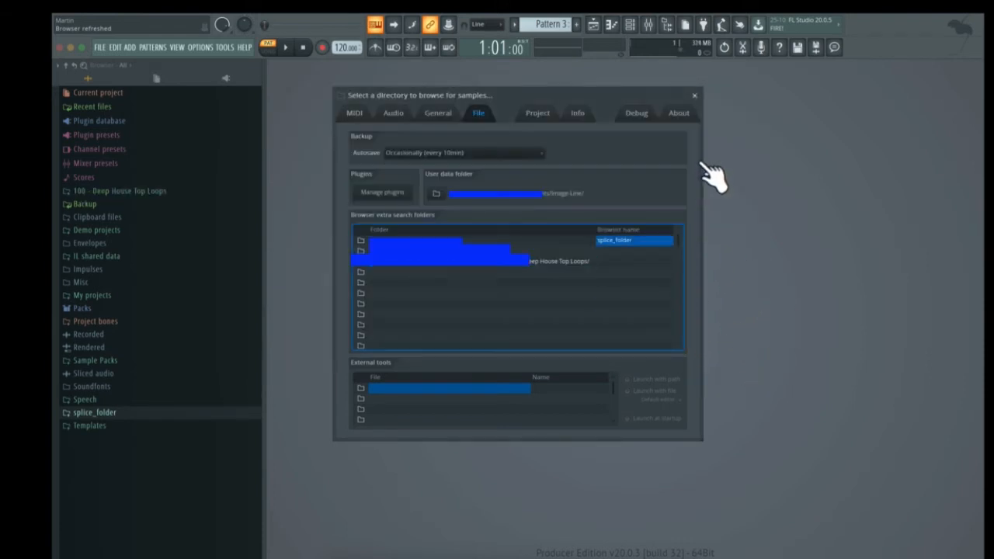
left_click(633, 254)
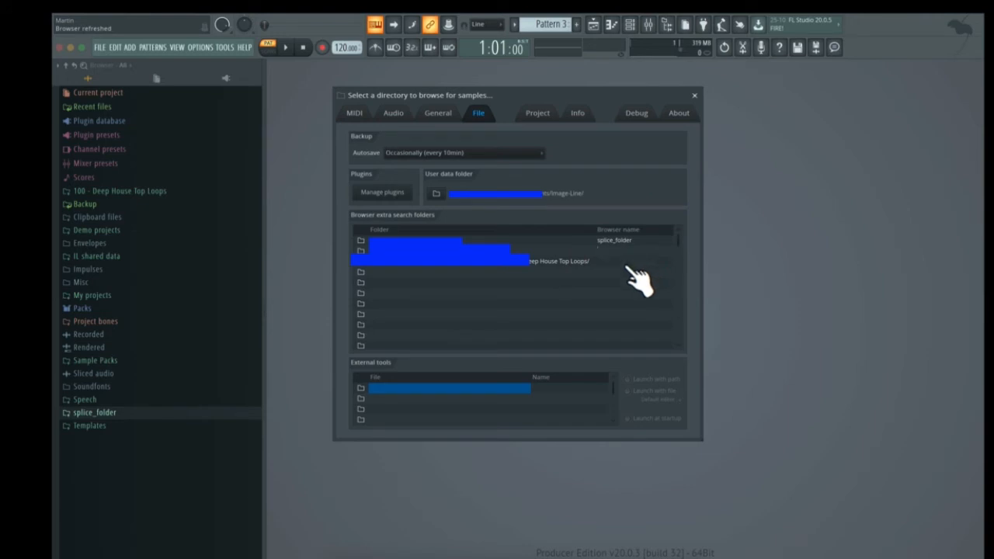
left_click(632, 261)
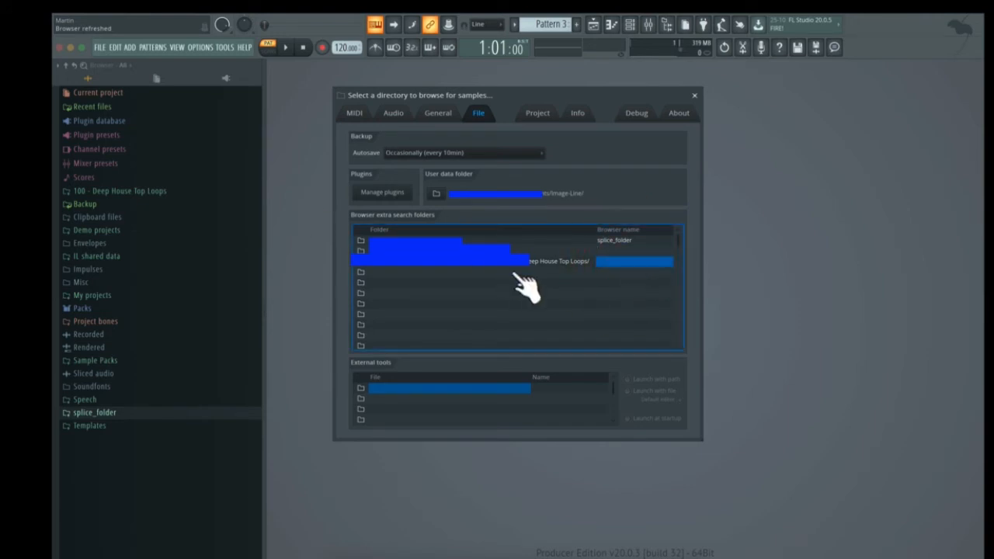
left_click(694, 95)
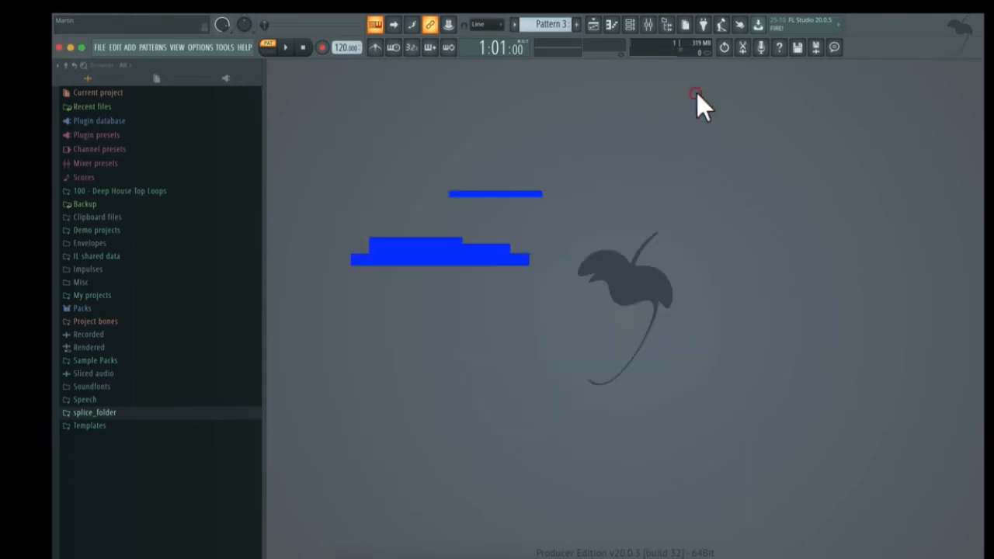
Look through the added 100 - Deep House Top Loops and Sample Packs folders in the browser, and collapse Sample Packs again.
left_click(149, 191)
left_click(95, 360)
scroll(118, 419, "down", 3)
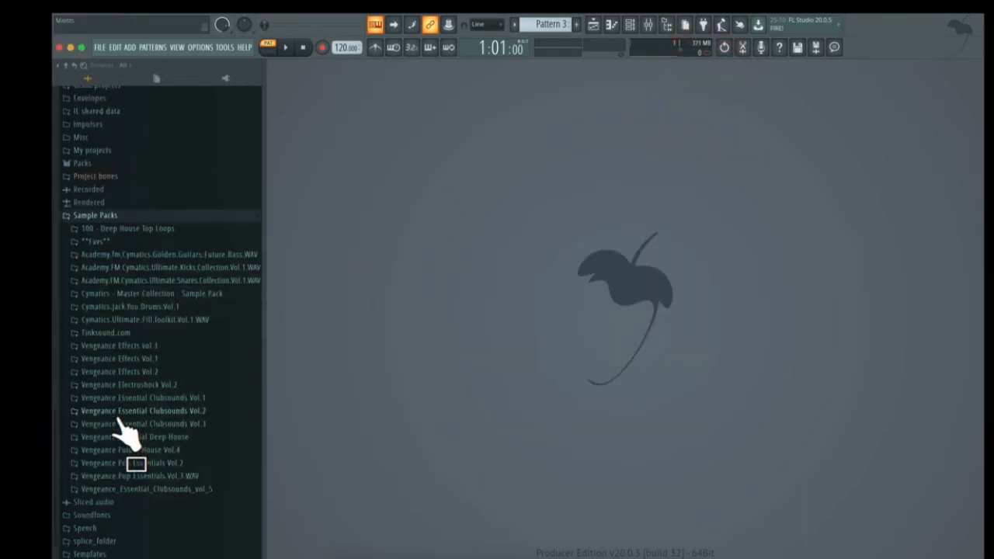
left_click(136, 386)
left_click(134, 385)
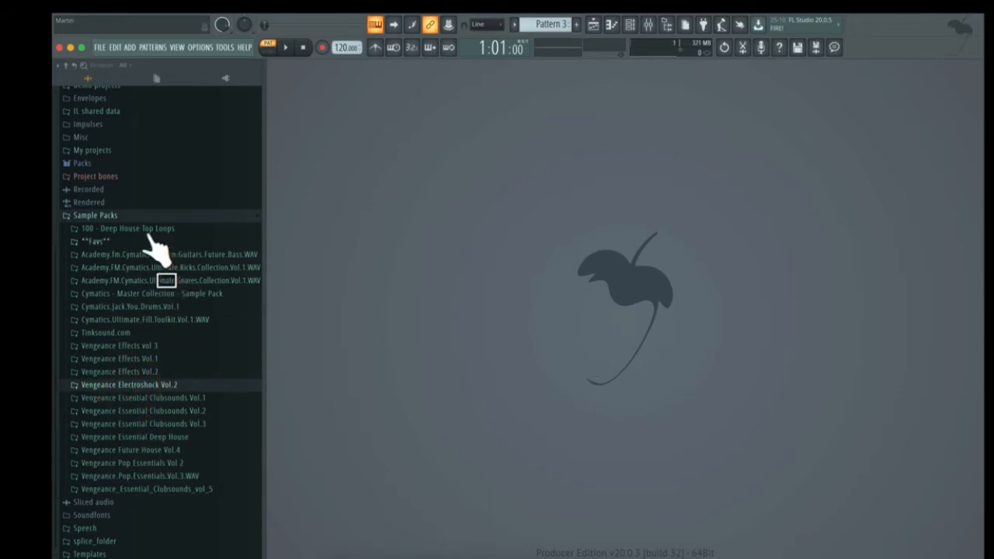
left_click(123, 215)
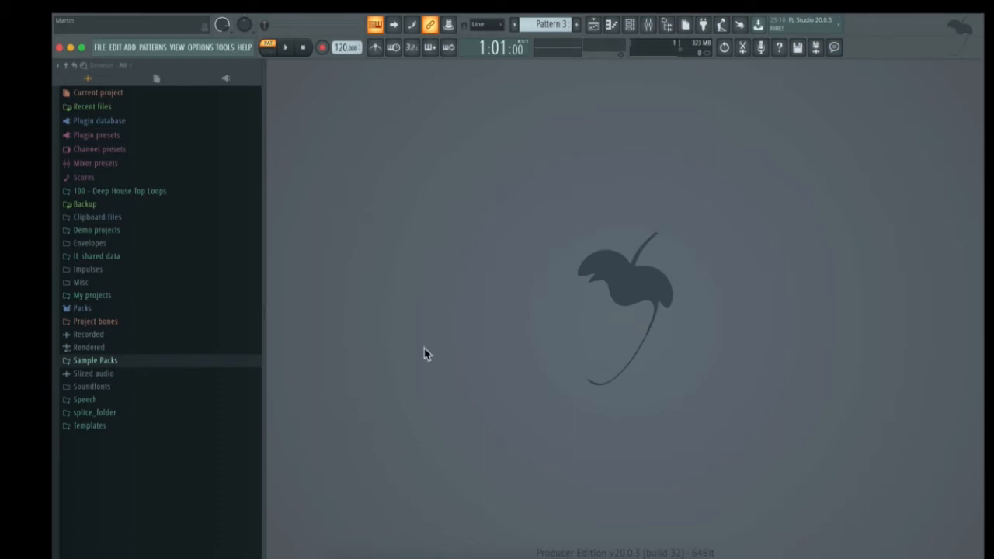
Preview 100_DHTL_001 from the 100 - Deep House Top Loops folder inside Sample Packs and open it in a new channel.
left_click(115, 361)
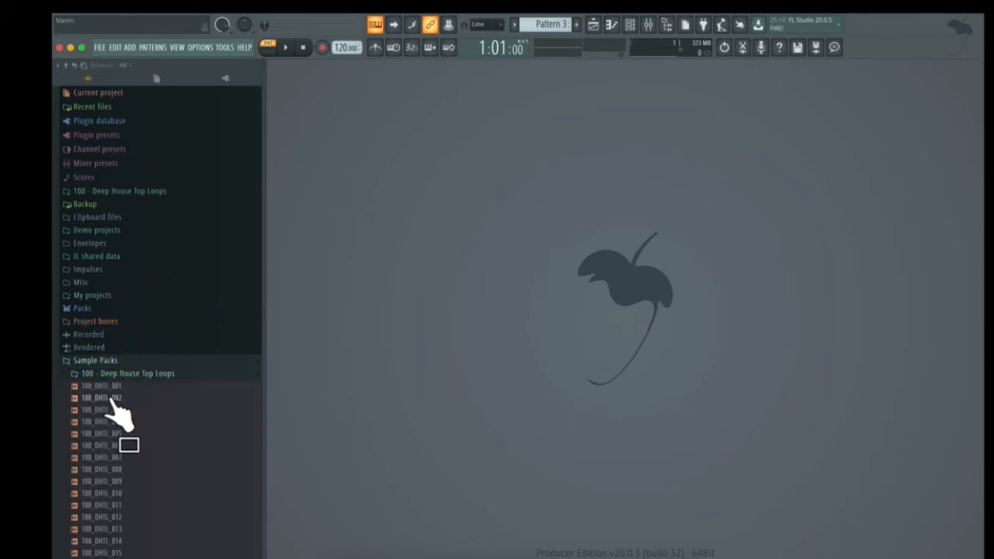
left_click(119, 386)
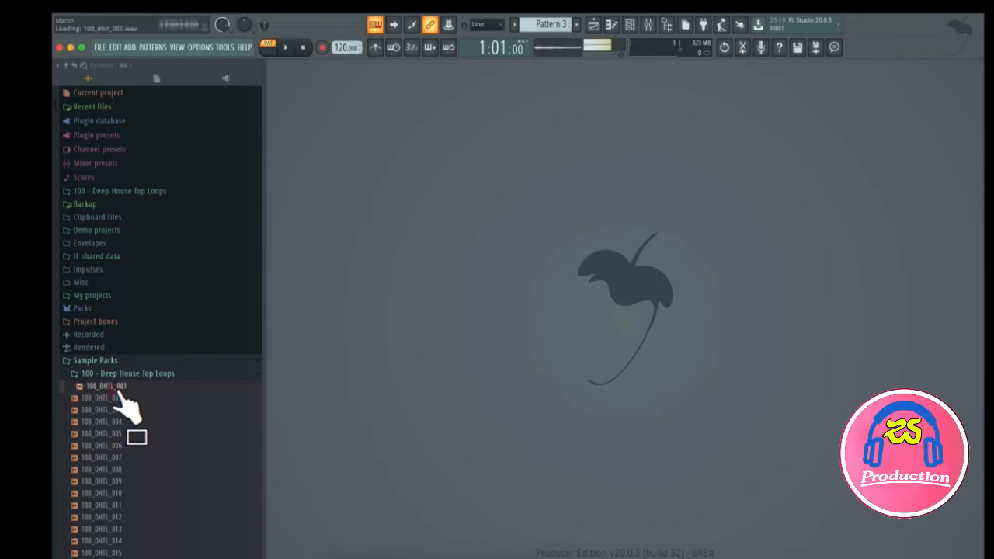
right_click(114, 387)
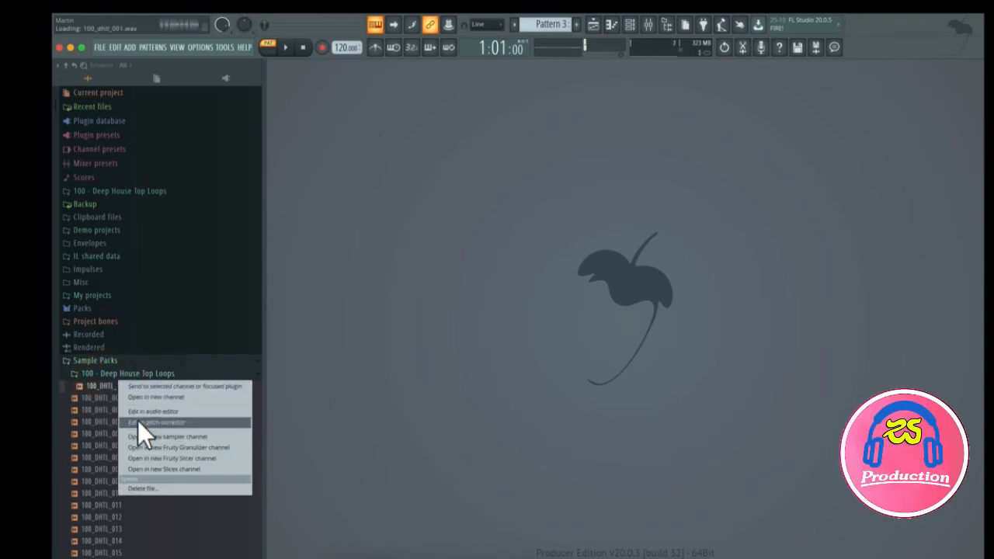
left_click(149, 397)
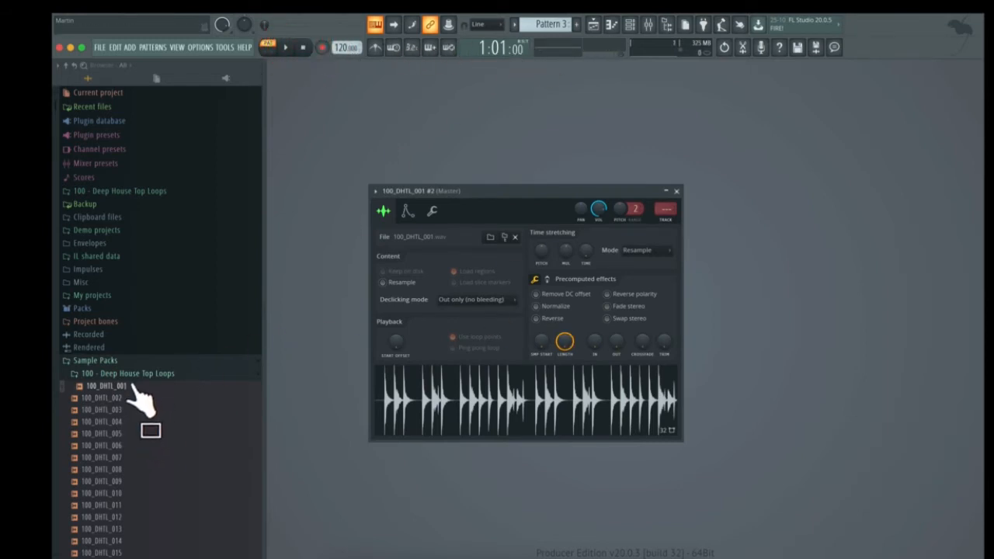
left_click_drag(130, 386, 542, 392)
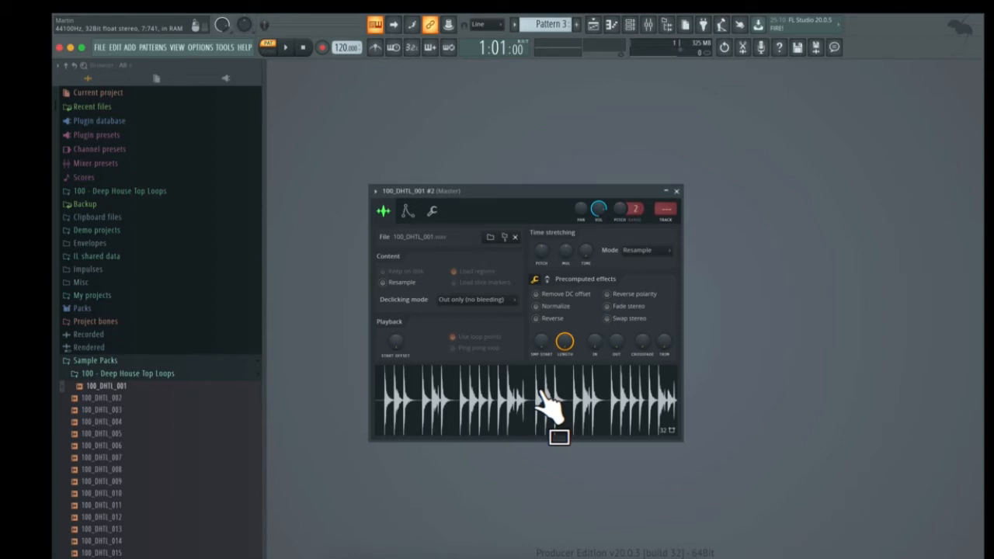
Try the Reverse and Normalize precomputed effects on the 100_DHTL_001 sample.
left_click_drag(543, 394, 548, 334)
left_click(549, 319)
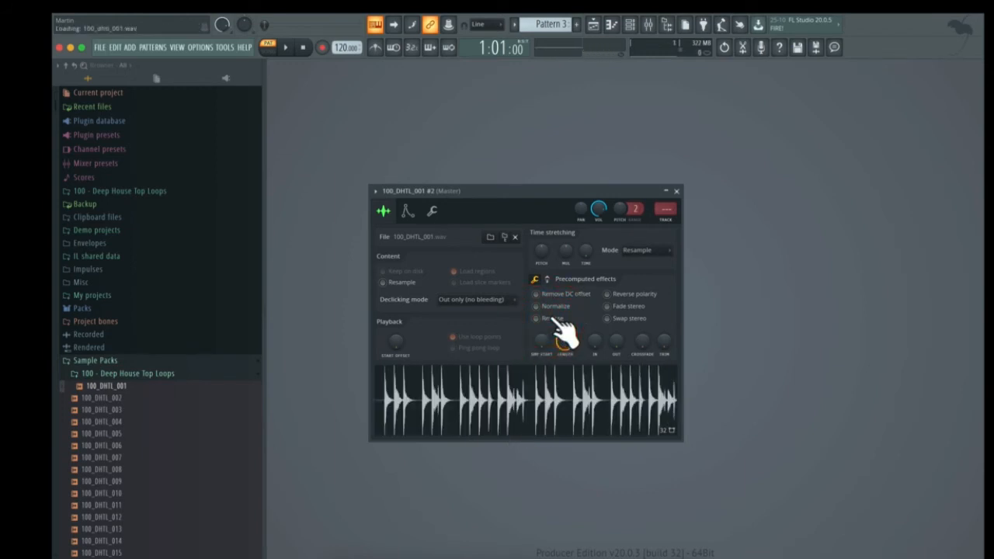
left_click(553, 306)
Show the sampler's envelope settings and set the channel's pitch range to 12.
left_click(409, 211)
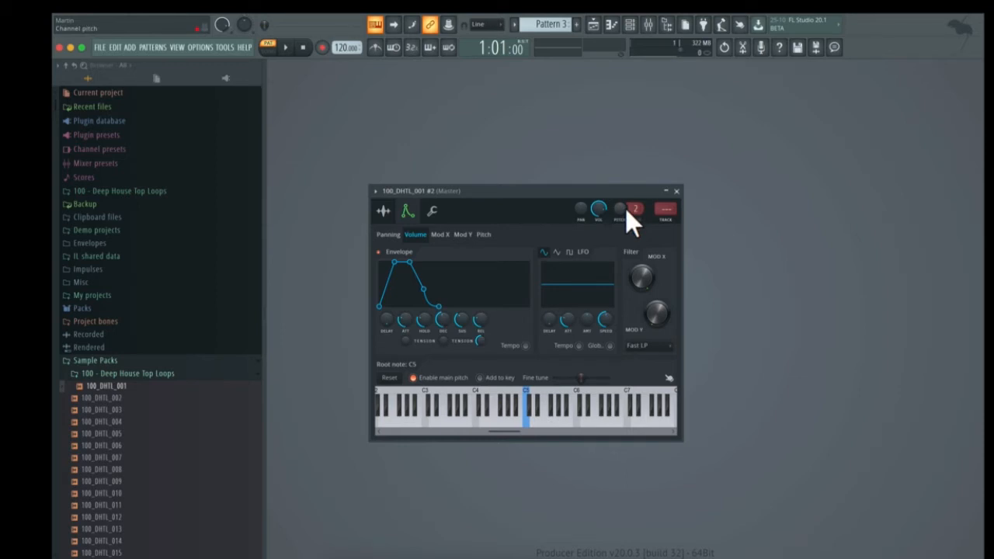
left_click_drag(637, 212, 636, 190)
left_click_drag(621, 209, 621, 200)
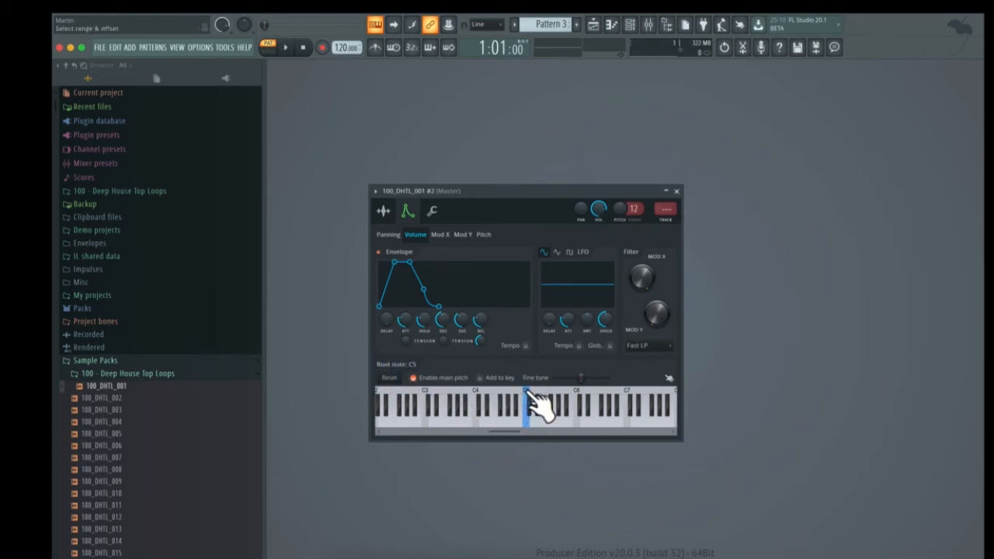
Set the sample's root note to C3 and its key zone from C3 to B7, and return to the sample settings.
left_click(424, 391)
right_click(424, 391)
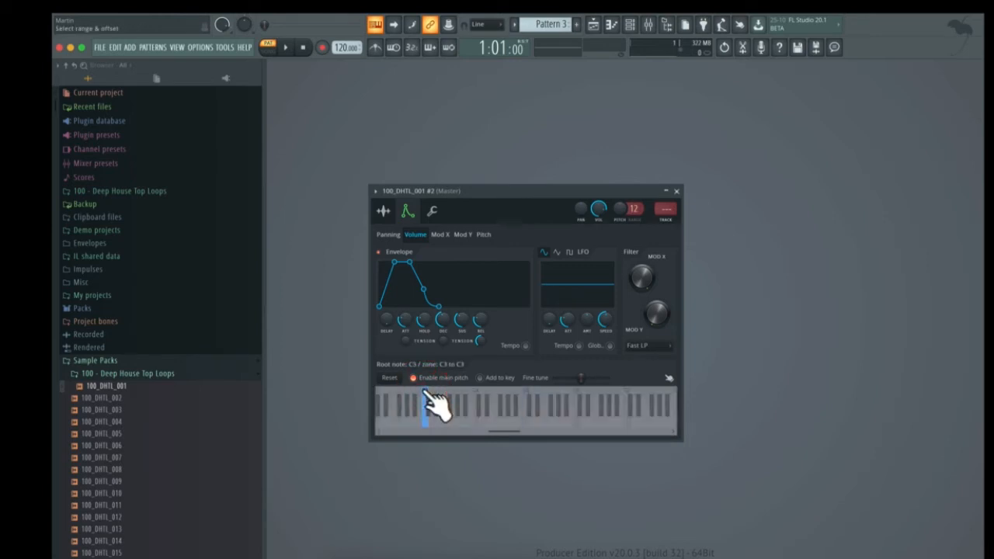
left_click_drag(424, 392, 673, 401)
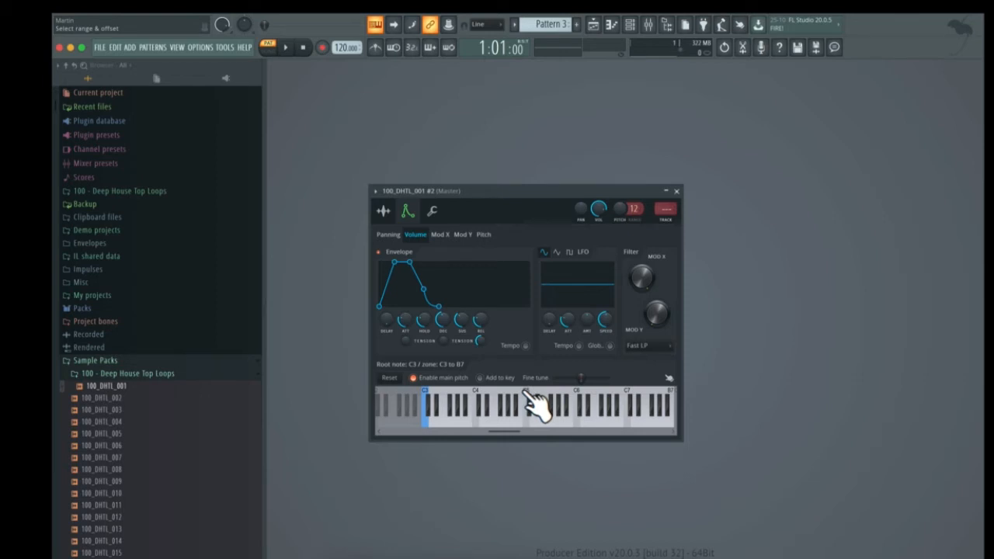
left_click(383, 211)
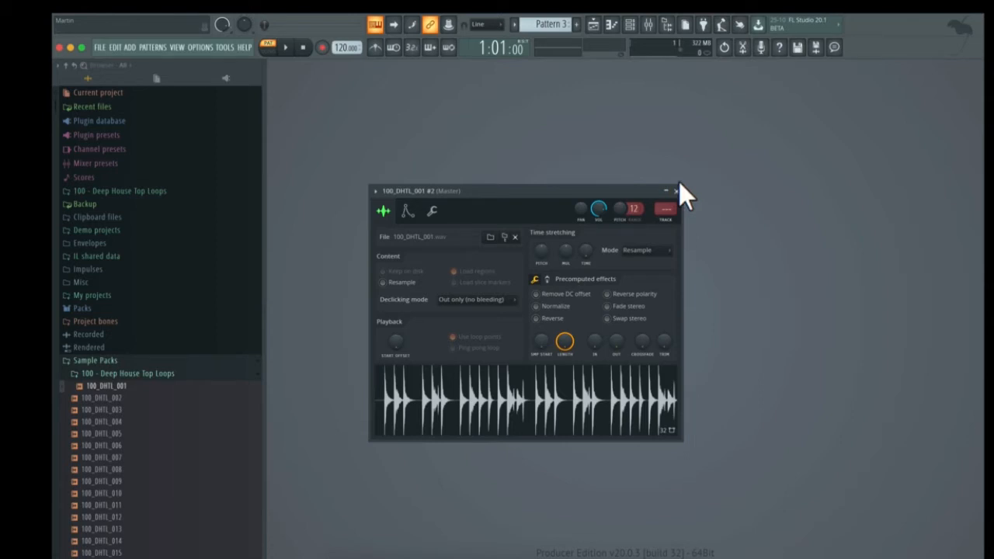
Open the channel rack and delete the duplicate 100_DHTL_001 channel above the #2 channel.
left_click(631, 26)
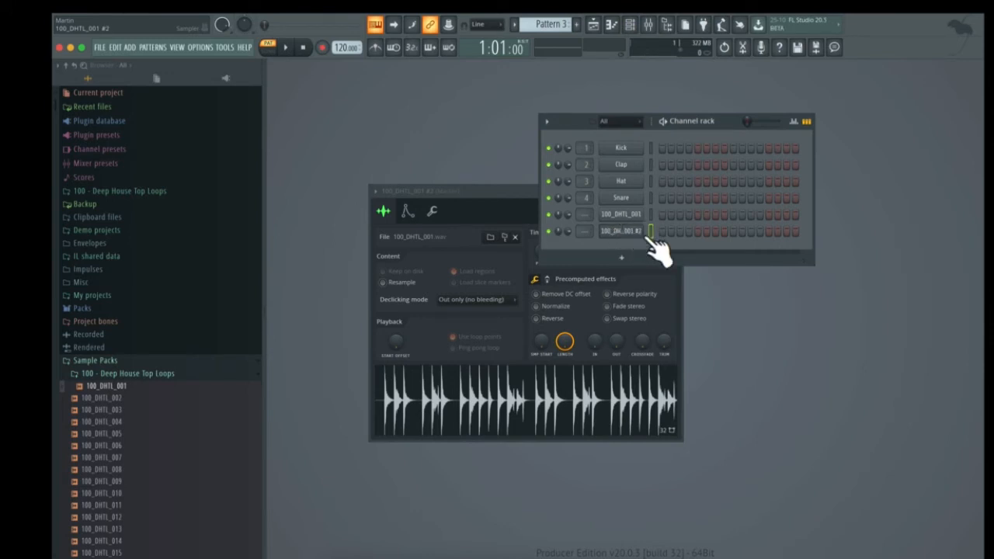
right_click(635, 218)
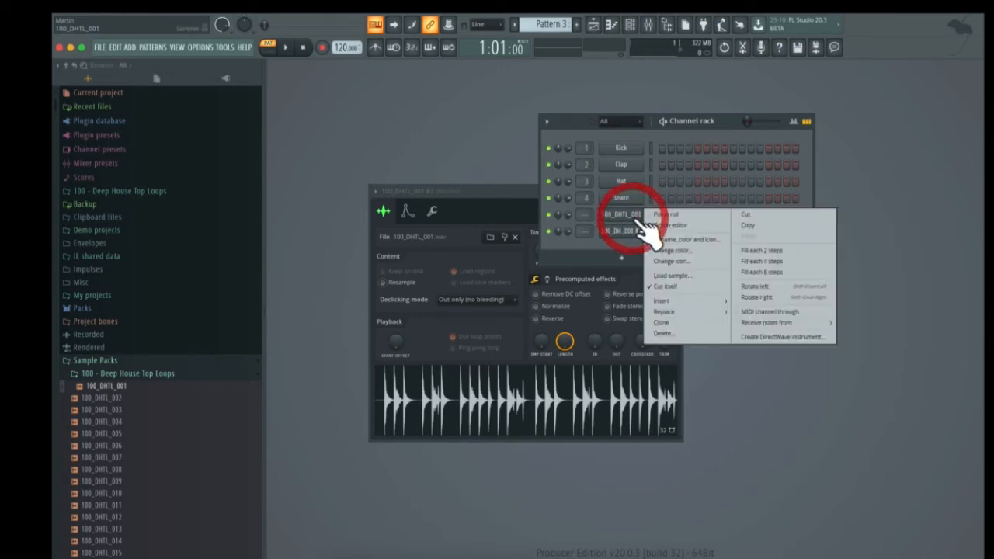
left_click(690, 329)
left_click(574, 257)
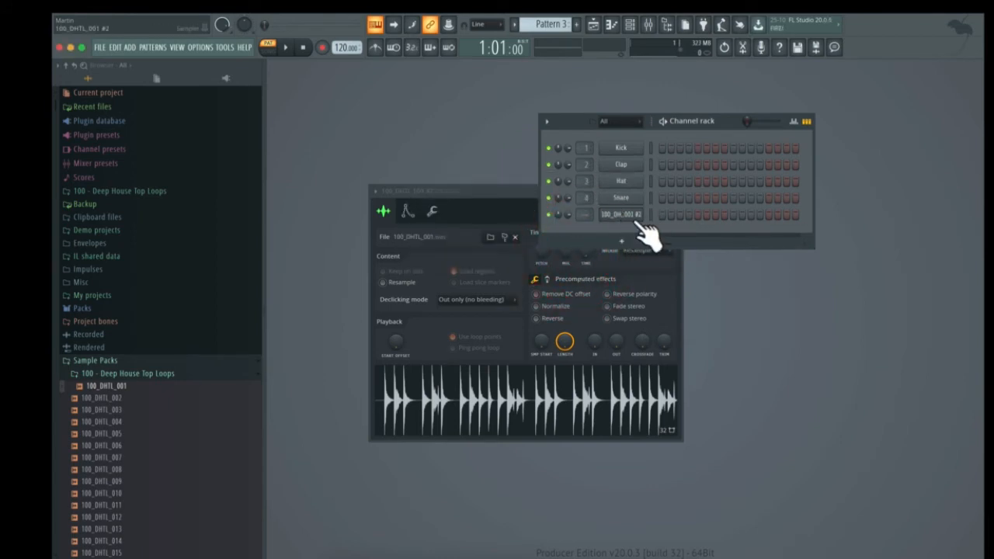
Add steps 1, 5, 9 and 13 to the 100_DHTL_001 #2 channel and clear them again.
left_click(662, 214)
left_click(697, 213)
left_click(733, 214)
left_click(767, 214)
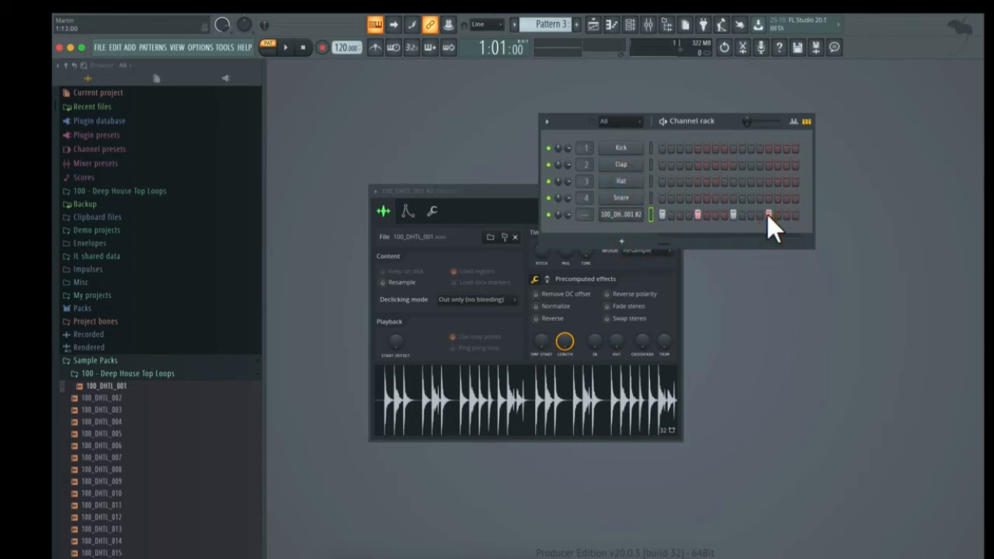
left_click_drag(764, 215, 728, 208)
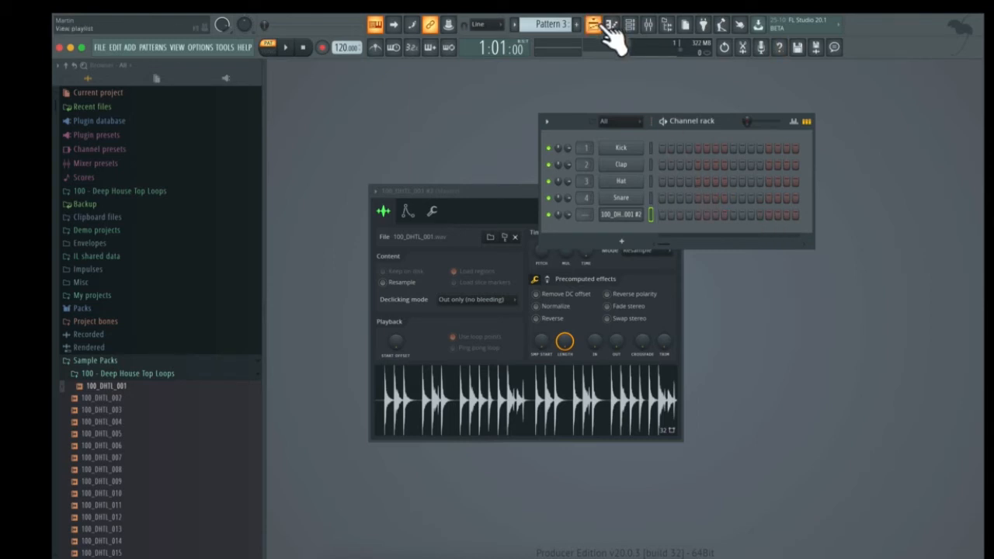
Show the playlist and the mixer, reposition the mixer window, and close the playlist.
left_click(604, 28)
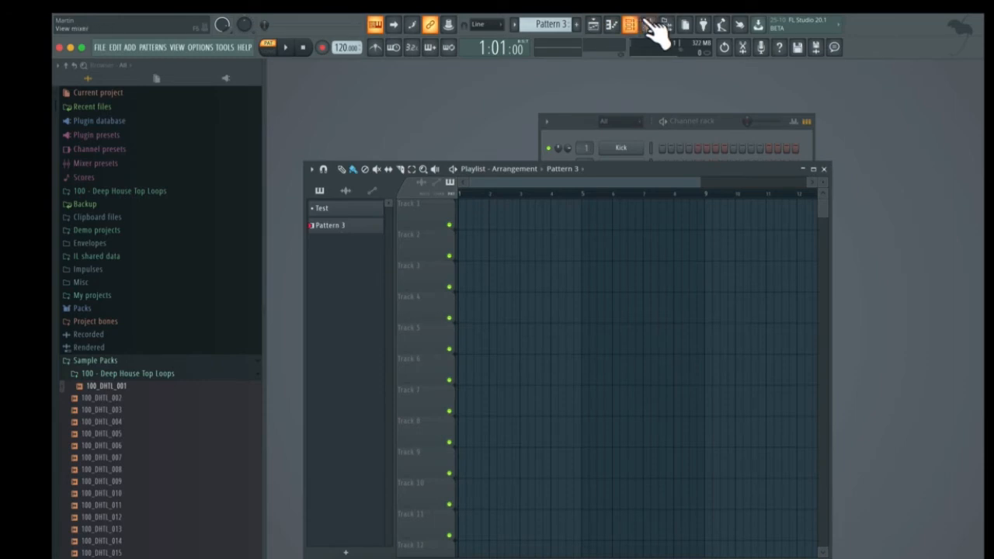
left_click(648, 26)
left_click_drag(439, 292, 518, 277)
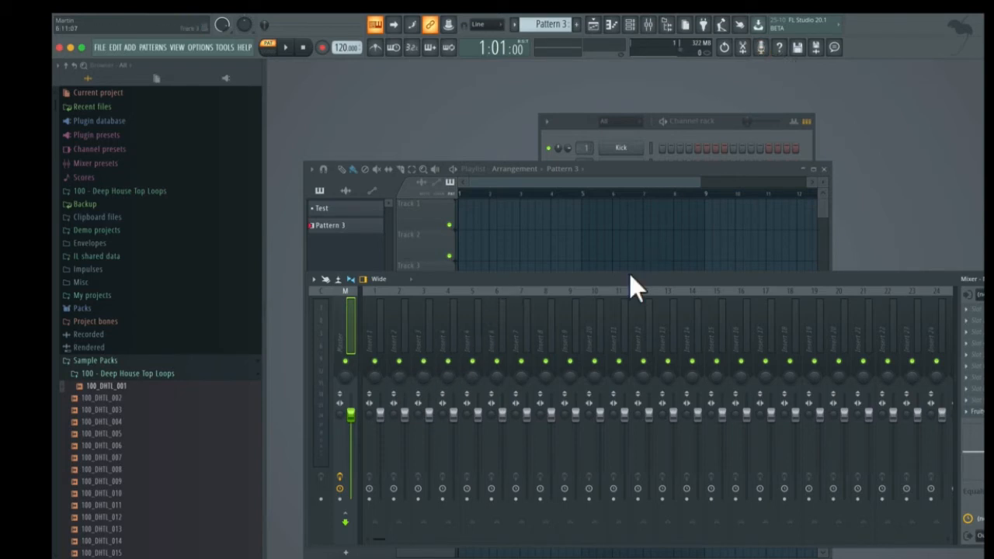
left_click(823, 168)
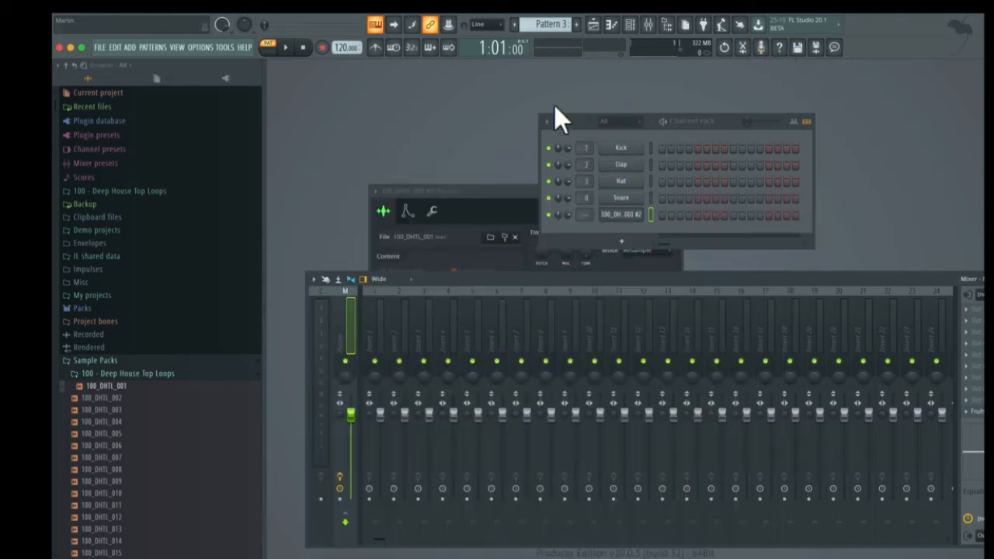
Toggle the piano roll and the playlist windows on and off.
left_click(611, 25)
left_click(610, 25)
left_click(594, 25)
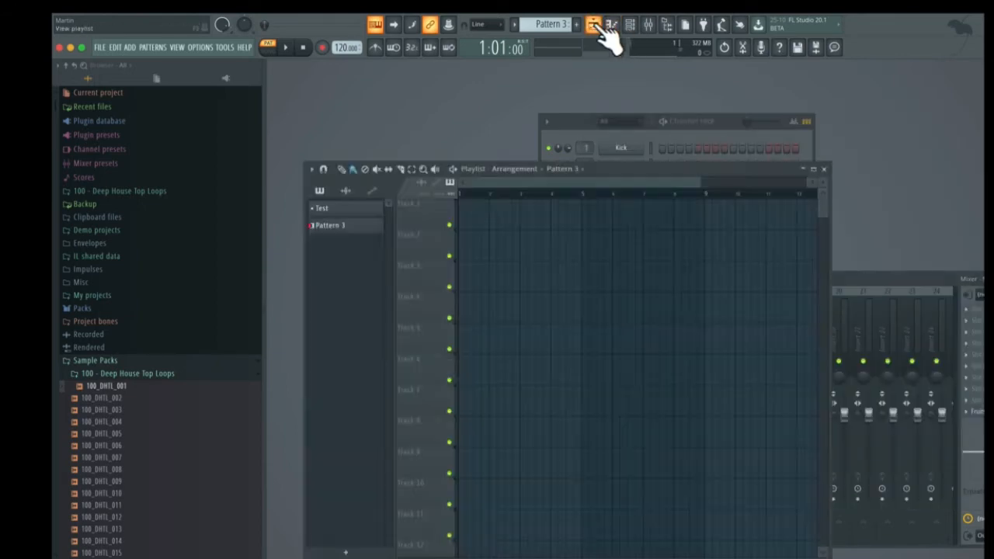
left_click(594, 24)
Close the mixer, the channel rack and the sampler window to clear the workspace.
left_click(648, 25)
left_click(648, 25)
left_click(648, 26)
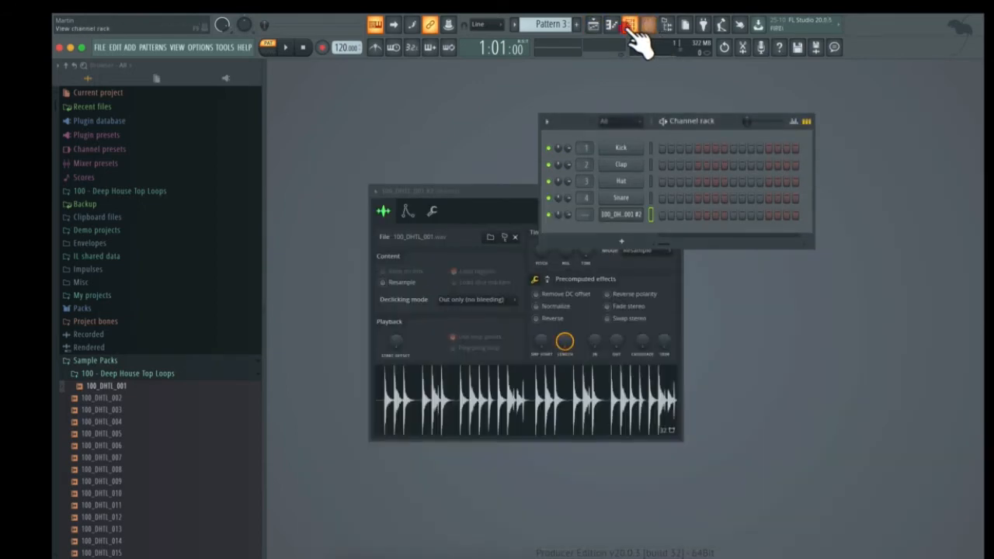
left_click(629, 25)
left_click(676, 190)
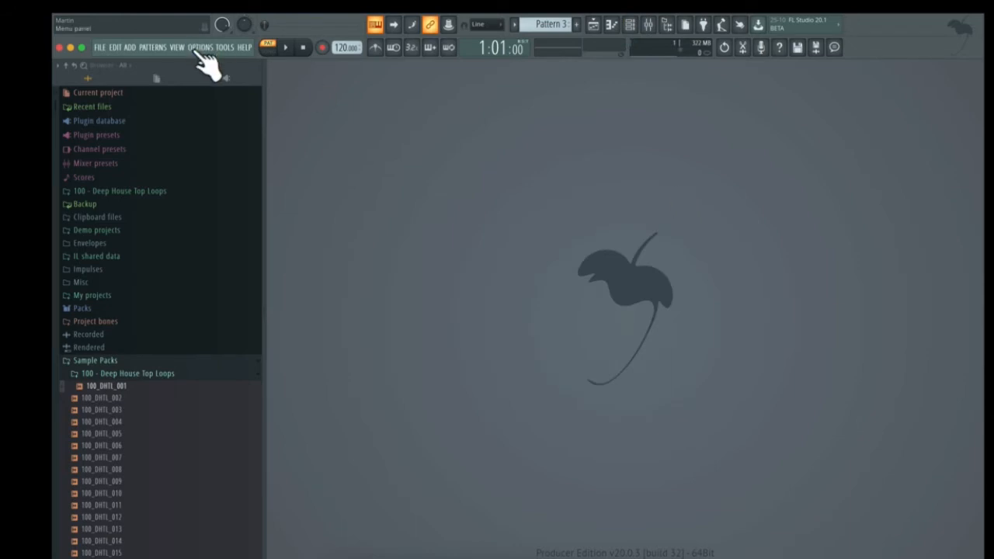
Show the channel rack and the playlist, and maximize the playlist window.
key("F6")
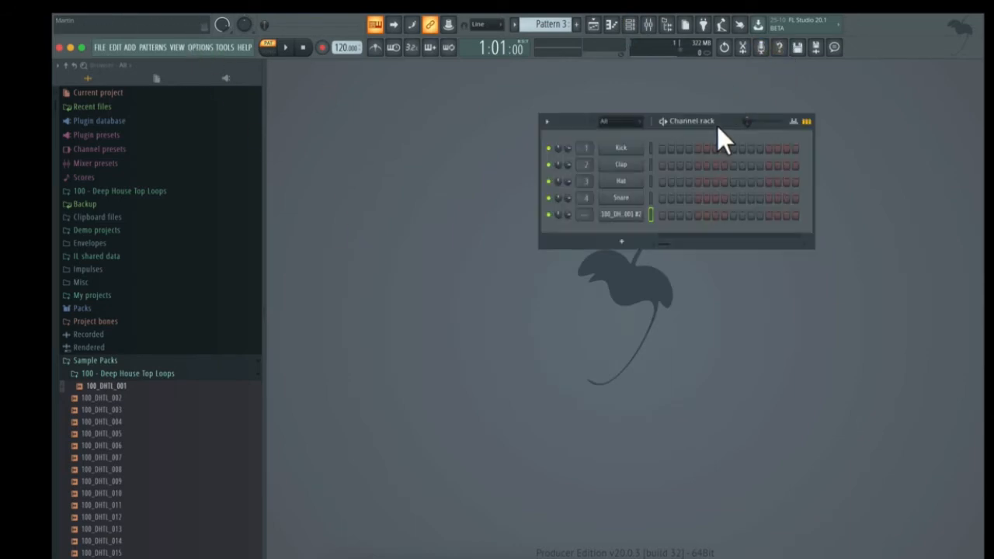
left_click(593, 25)
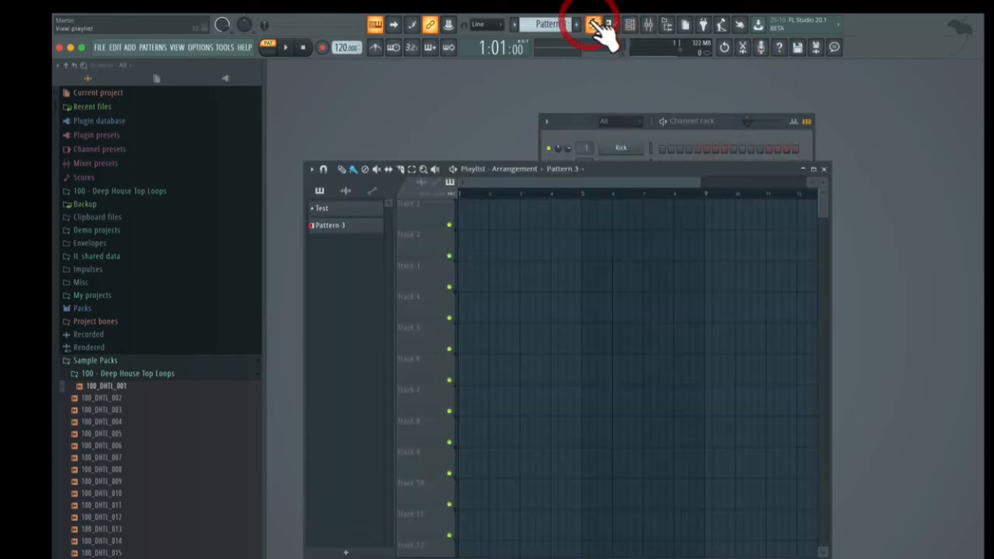
double_click(630, 171)
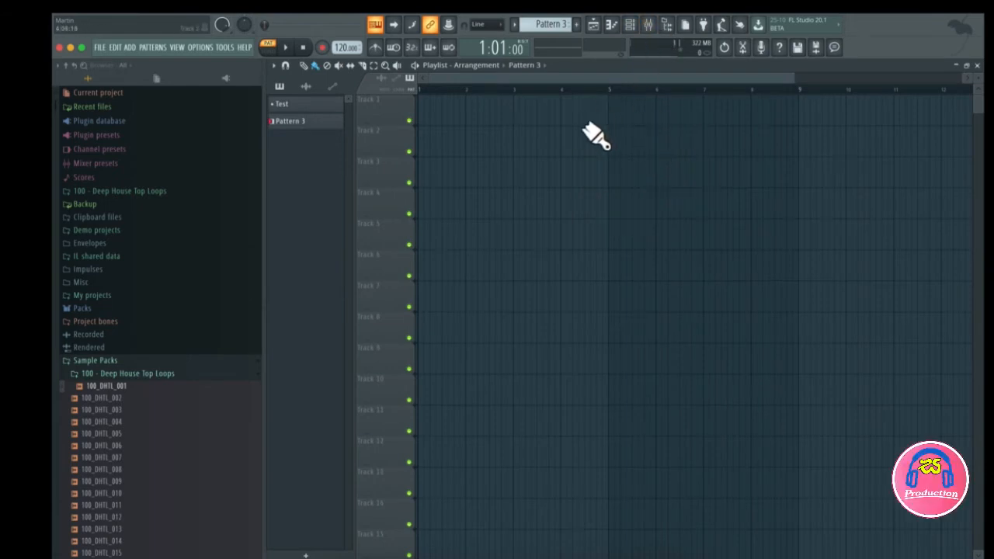
Toggle the channel rack over the maximized playlist, place a Pattern 3 clip on Track 3 and delete the clip.
left_click(635, 25)
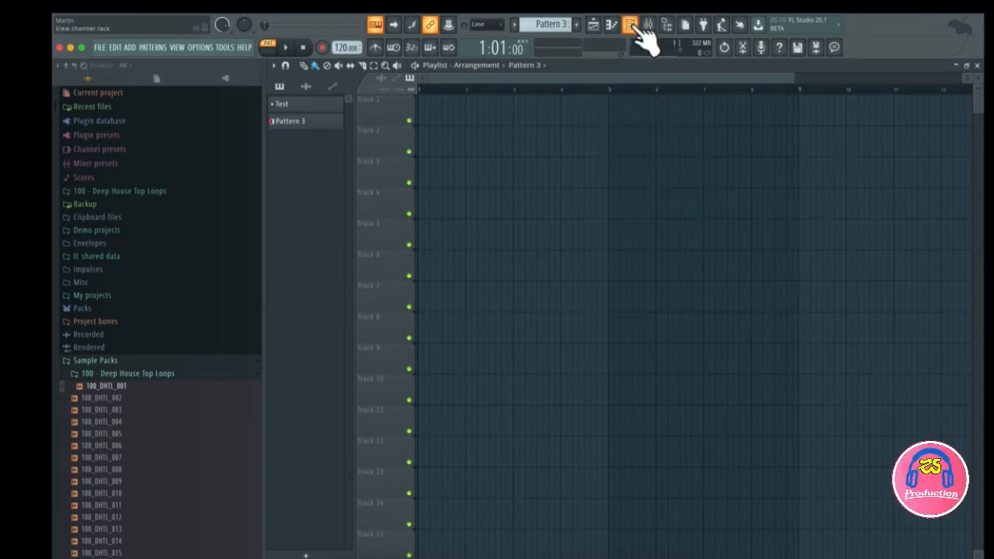
left_click(630, 25)
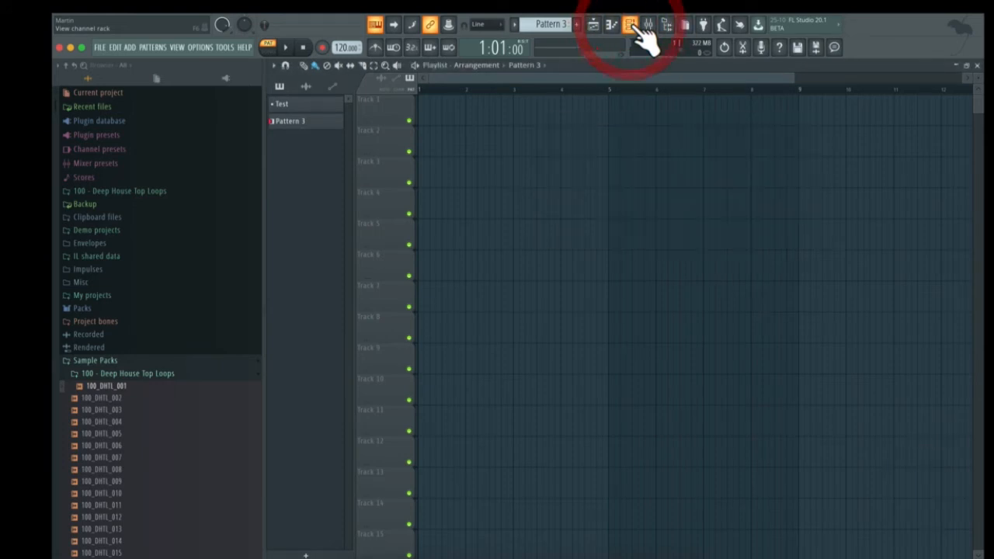
left_click(630, 25)
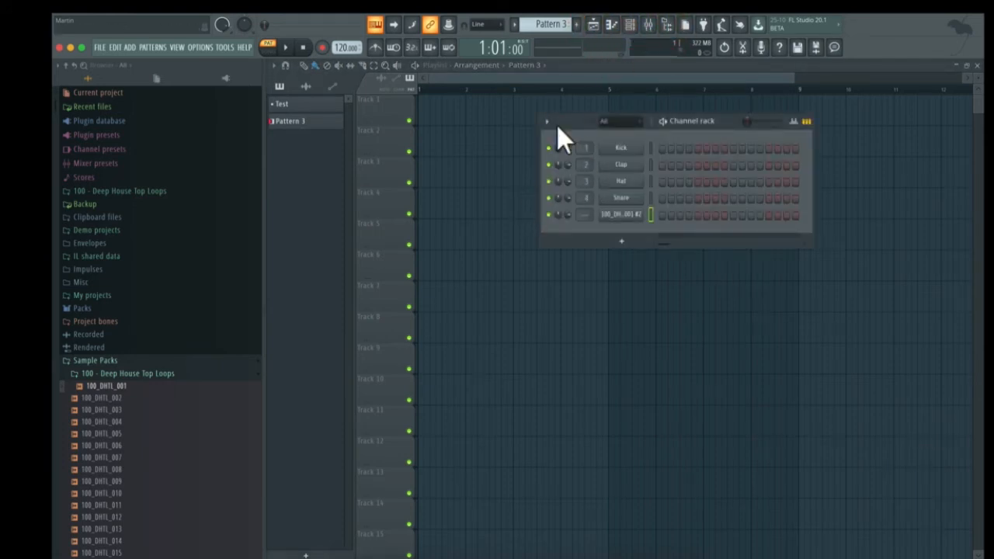
left_click(485, 180)
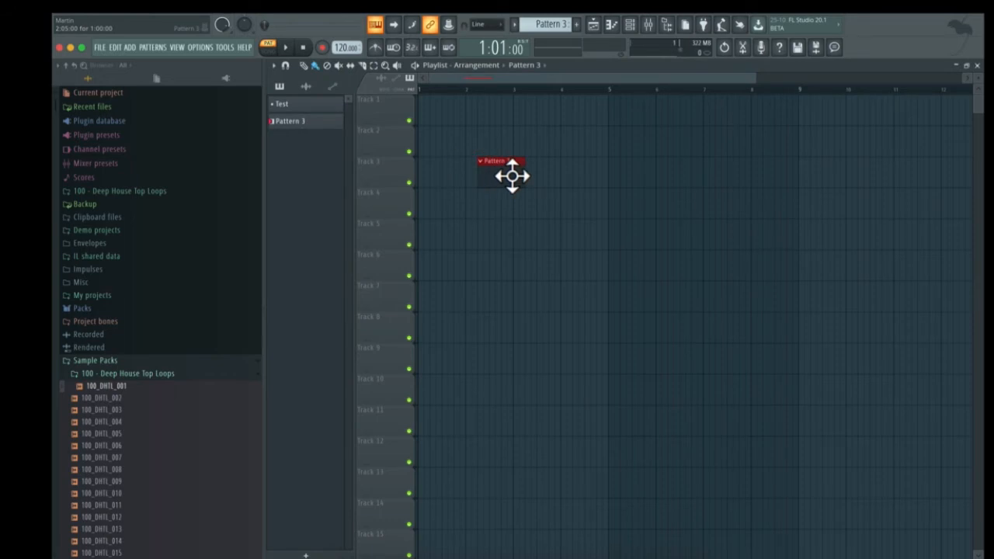
right_click(512, 176)
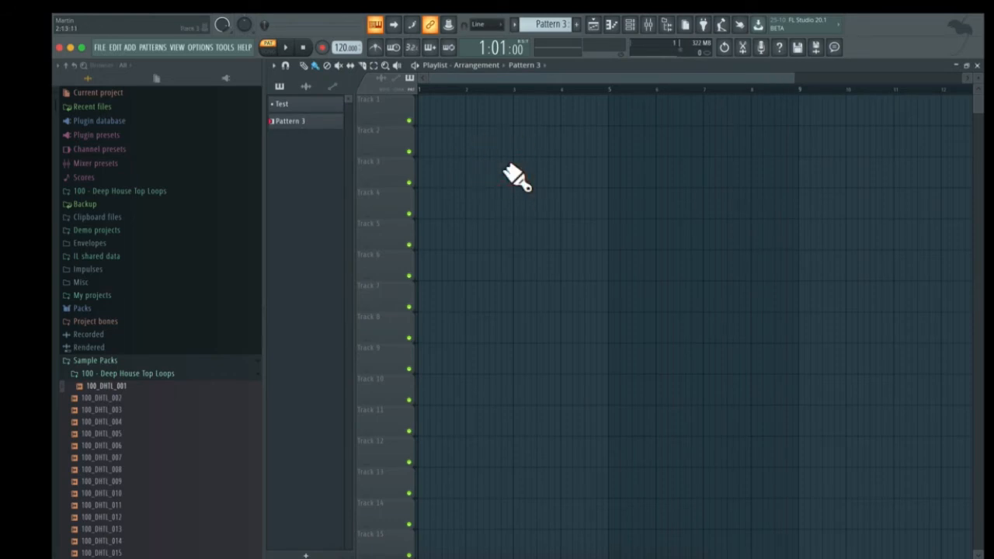
Bring up the channel rack and set its window to Detached.
left_click(646, 24)
left_click(547, 121)
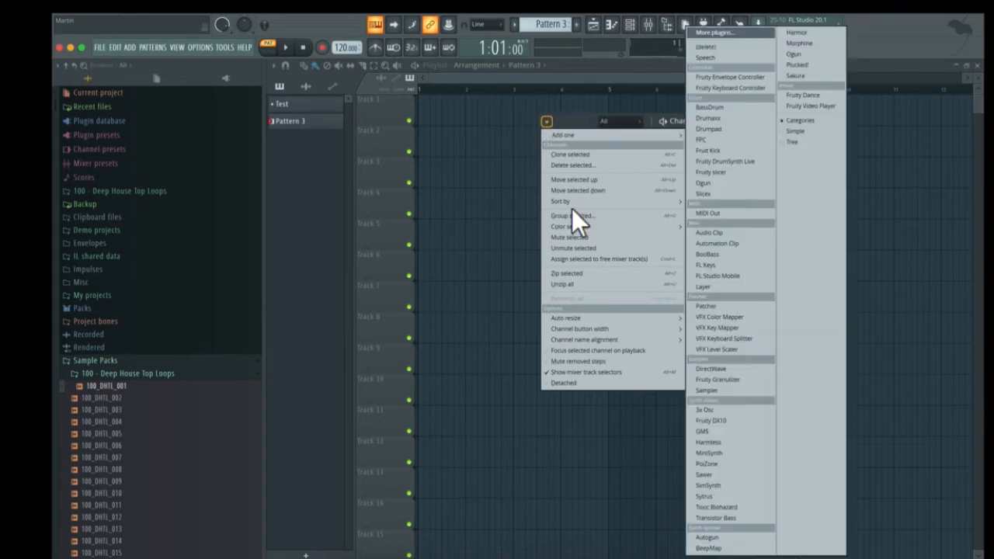
left_click(592, 383)
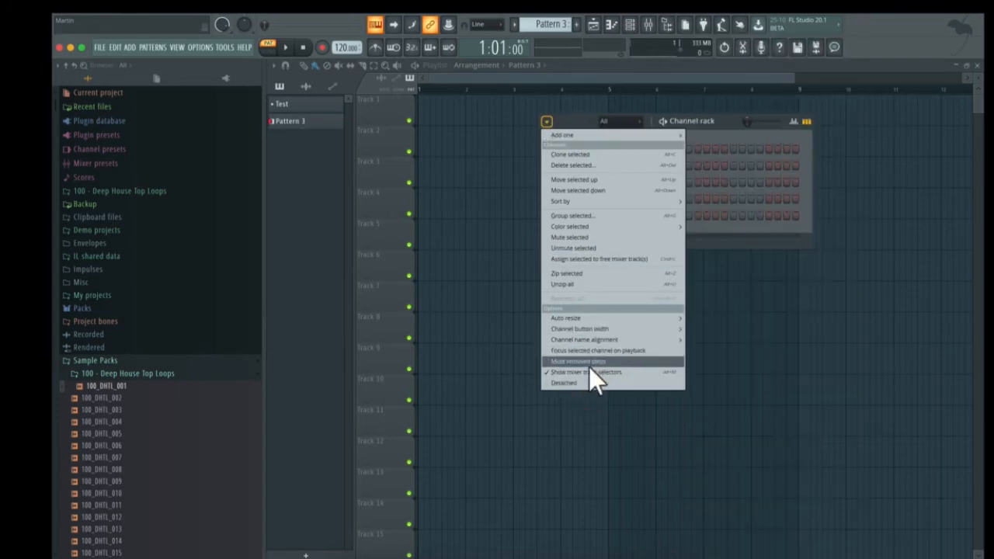
Detach the channel rack, move it over the lower playlist tracks, and place and delete a Pattern 3 clip on Track 7.
left_click(578, 388)
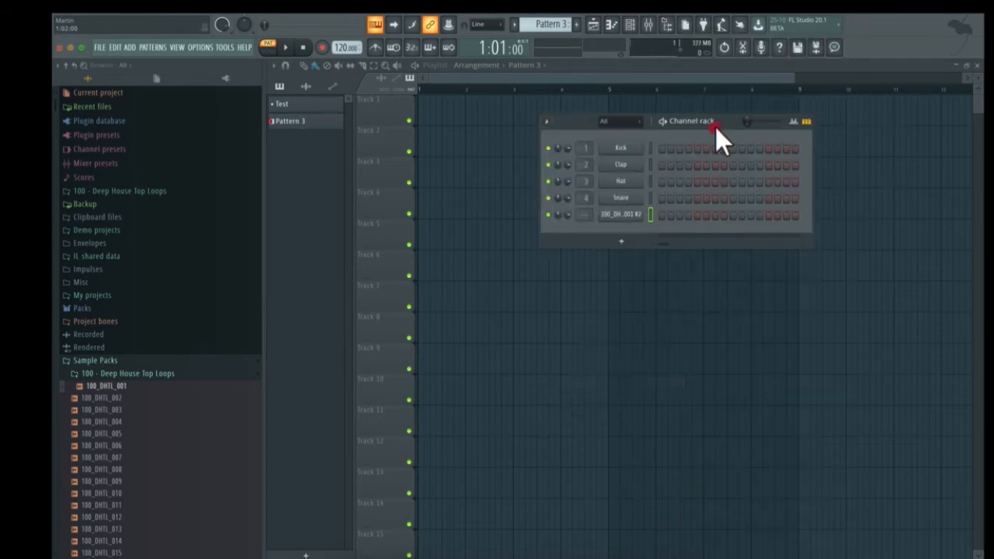
left_click_drag(715, 127, 477, 405)
left_click(499, 311)
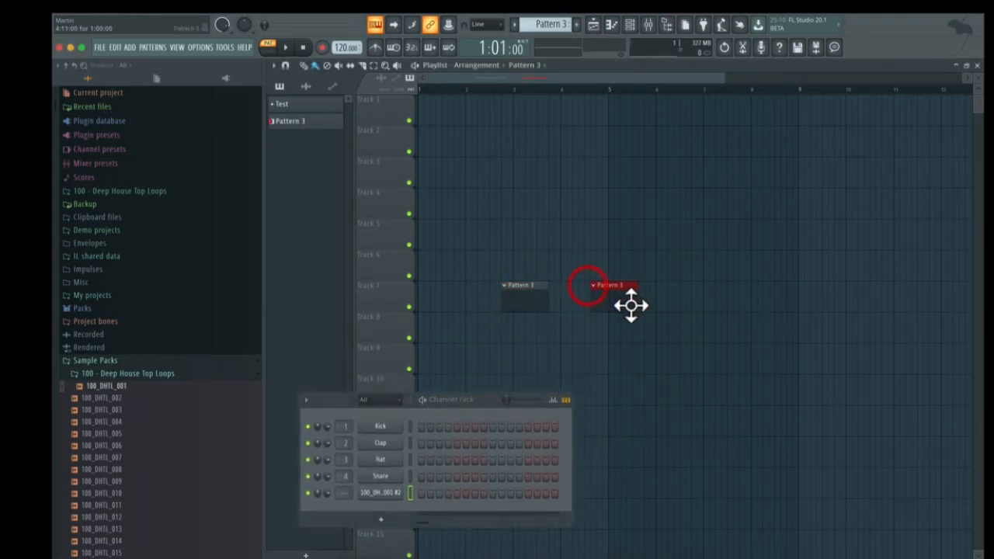
right_click(524, 307)
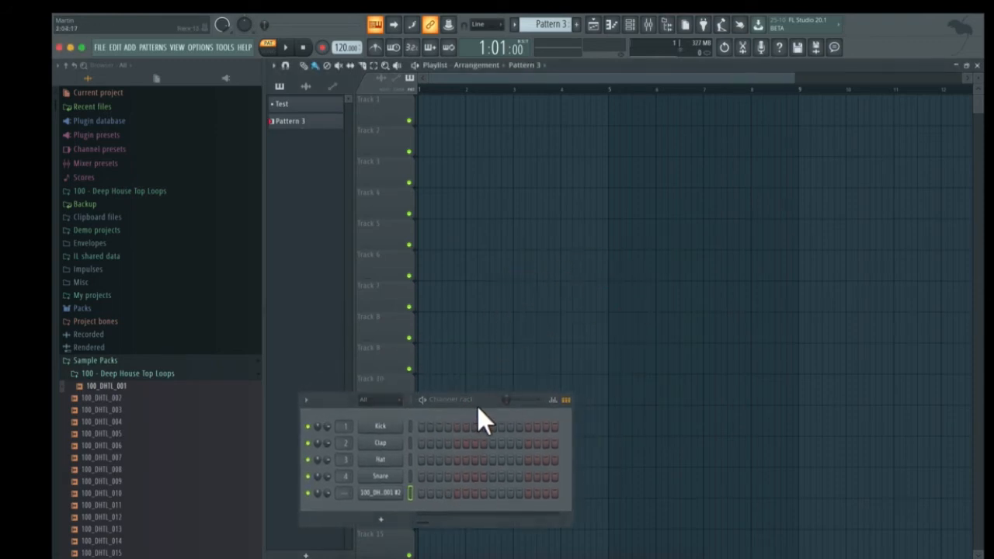
Hide and show the detached channel rack twice.
left_click(635, 25)
left_click(633, 24)
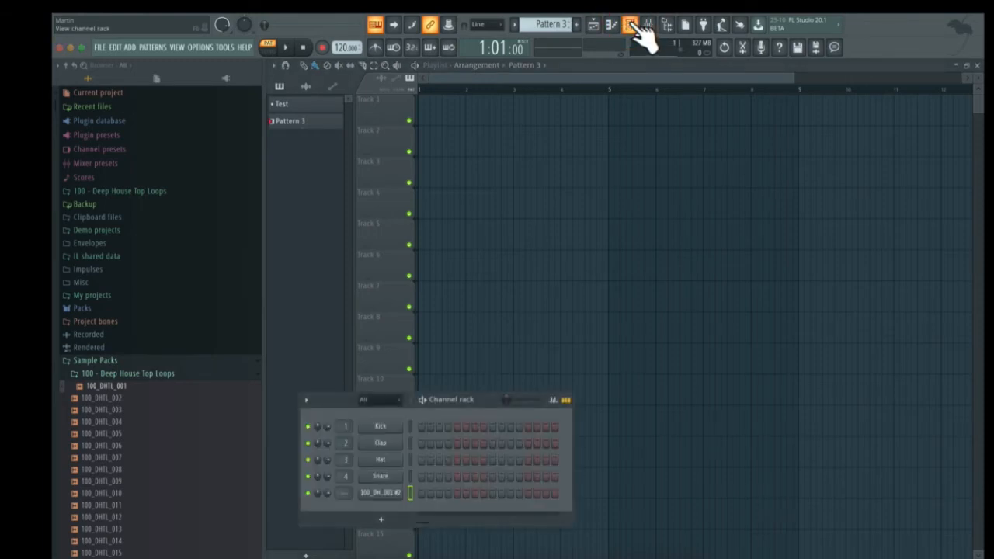
left_click(634, 25)
left_click(632, 25)
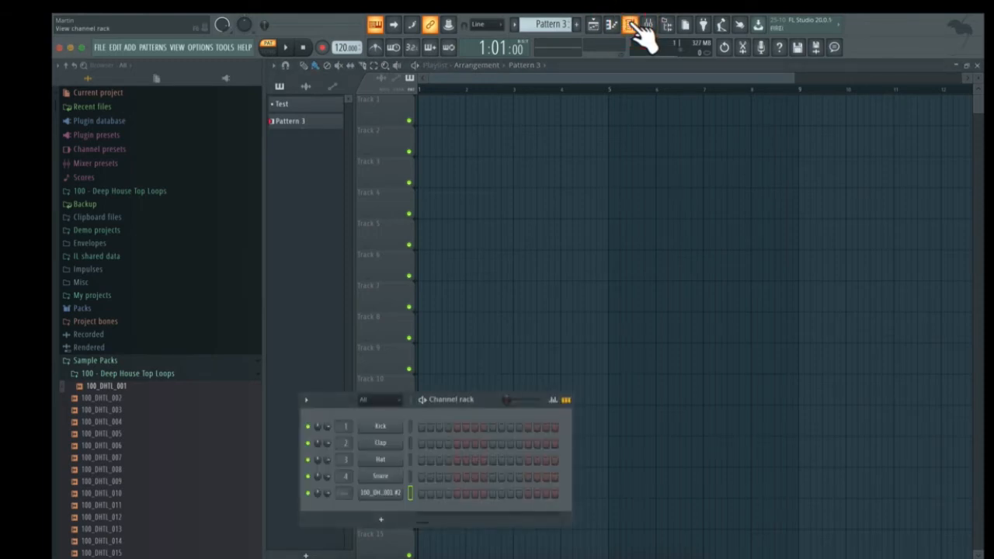
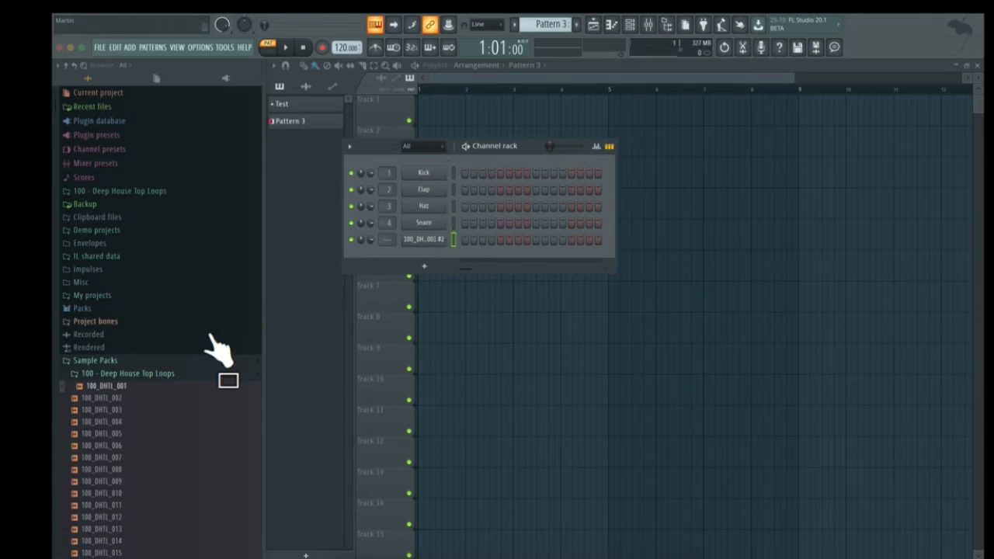
Preview the 909 Kick and 808 Kick samples from Packs > Drums > Kicks and add 808 Kick as a new channel.
left_click(109, 372)
left_click(103, 308)
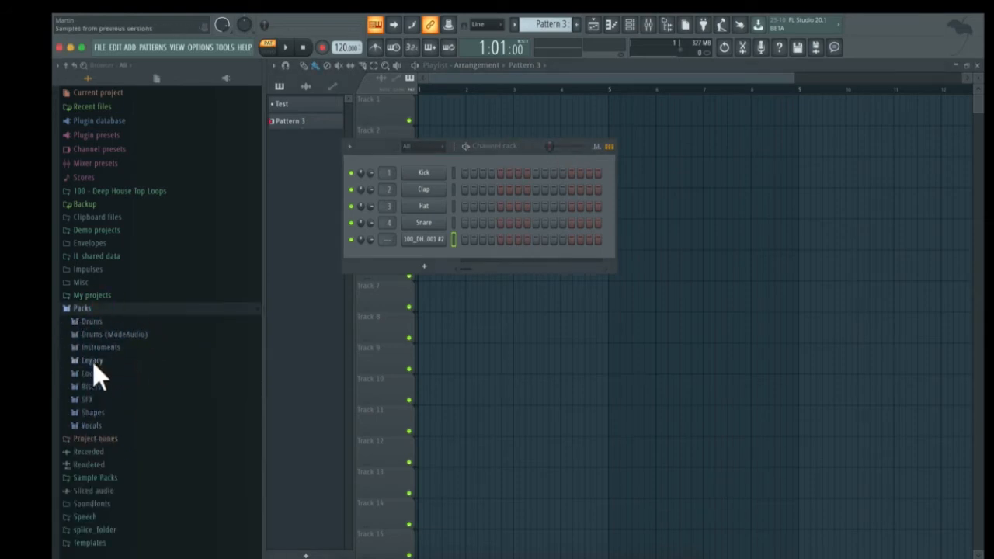
left_click(108, 321)
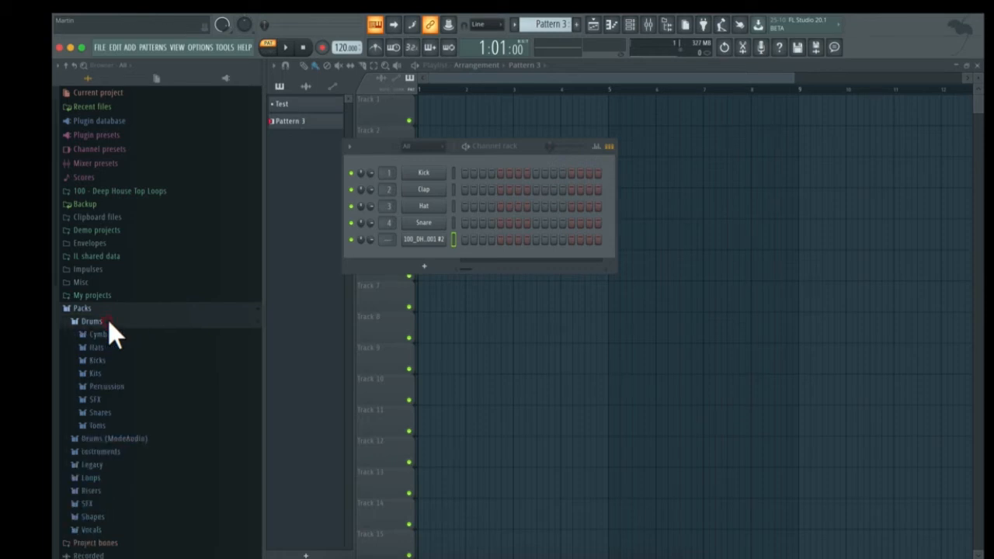
left_click(108, 360)
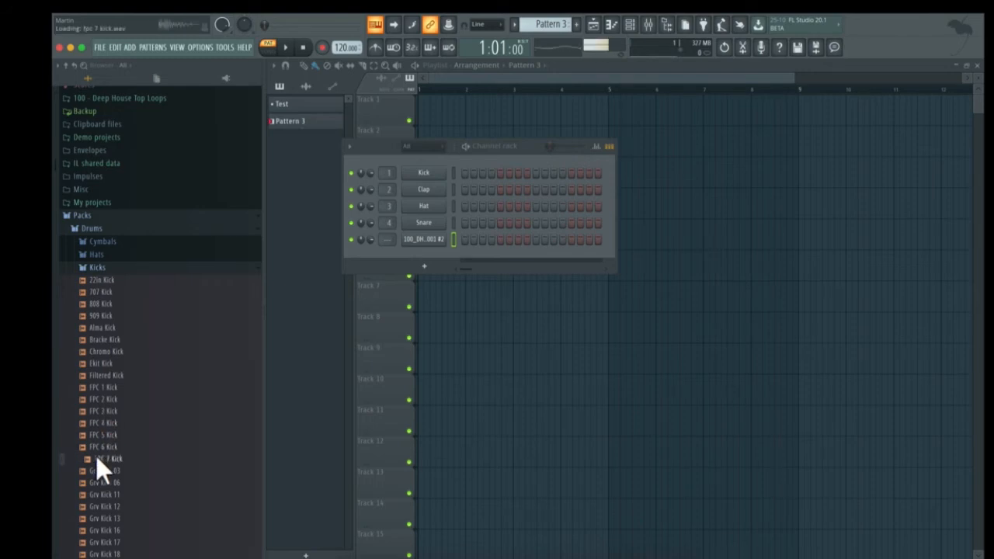
left_click(117, 315)
left_click(116, 303)
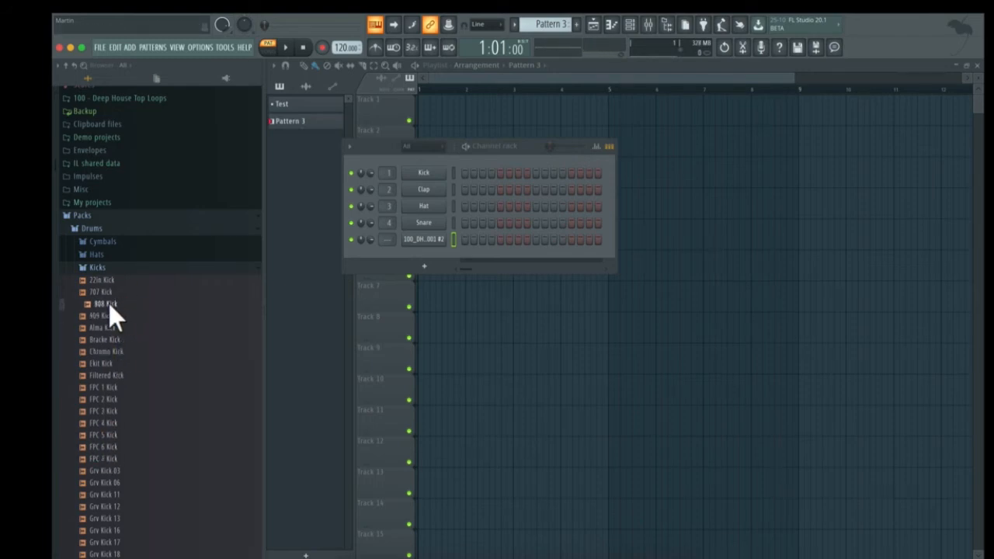
left_click_drag(102, 301, 424, 250)
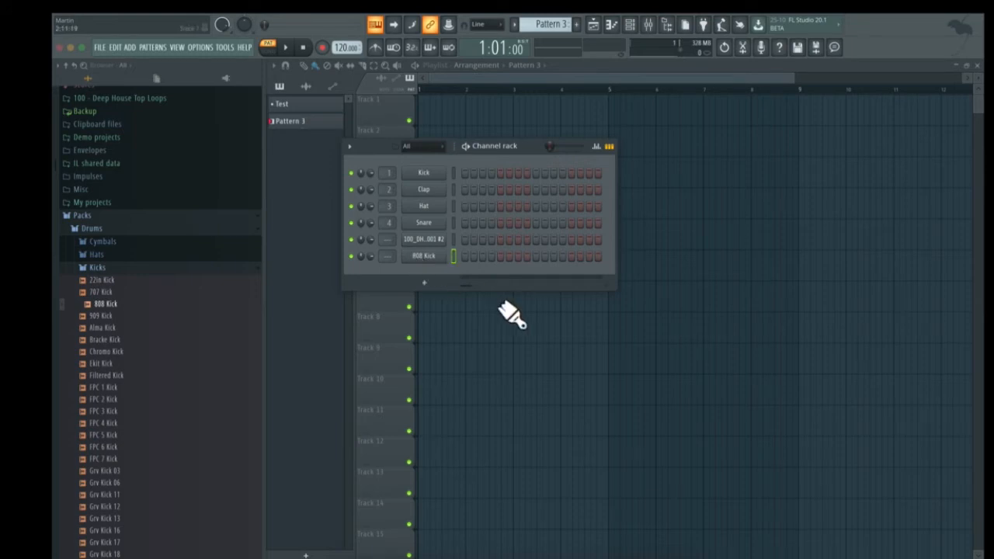
Add the Classical Acoustic (1) sample from Packs > Instruments > Guitar > Classical Acoustic as a new channel.
scroll(205, 295, "up", 1)
left_click(172, 276)
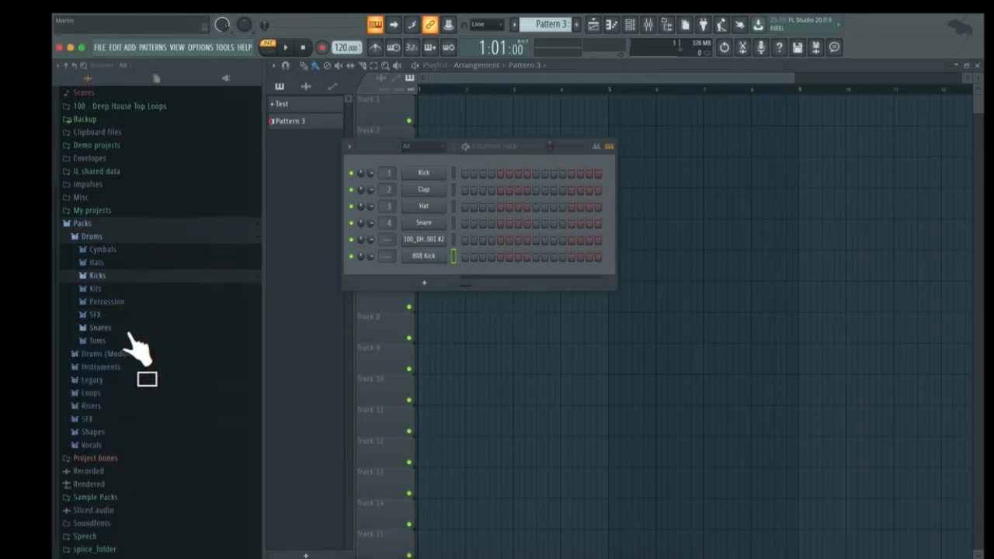
left_click(118, 366)
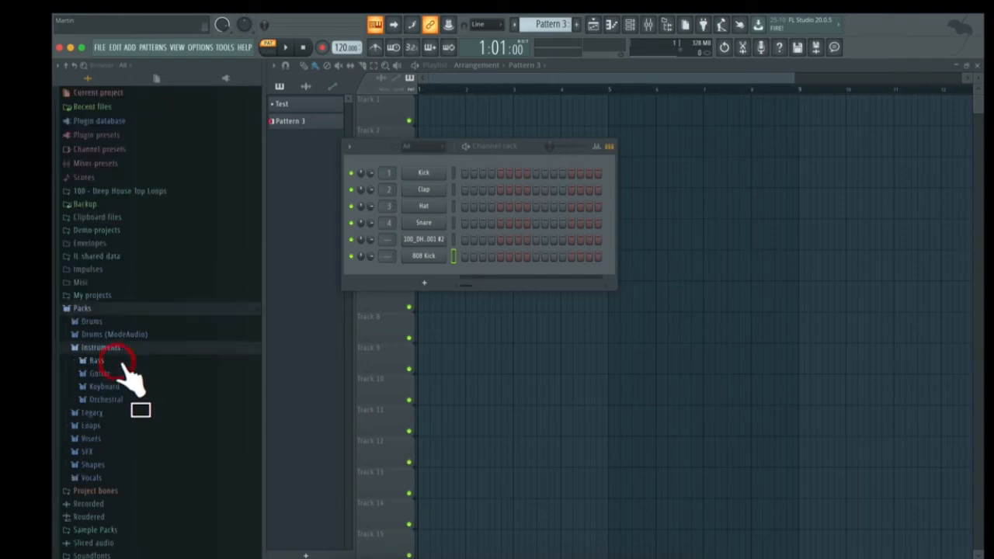
left_click(117, 373)
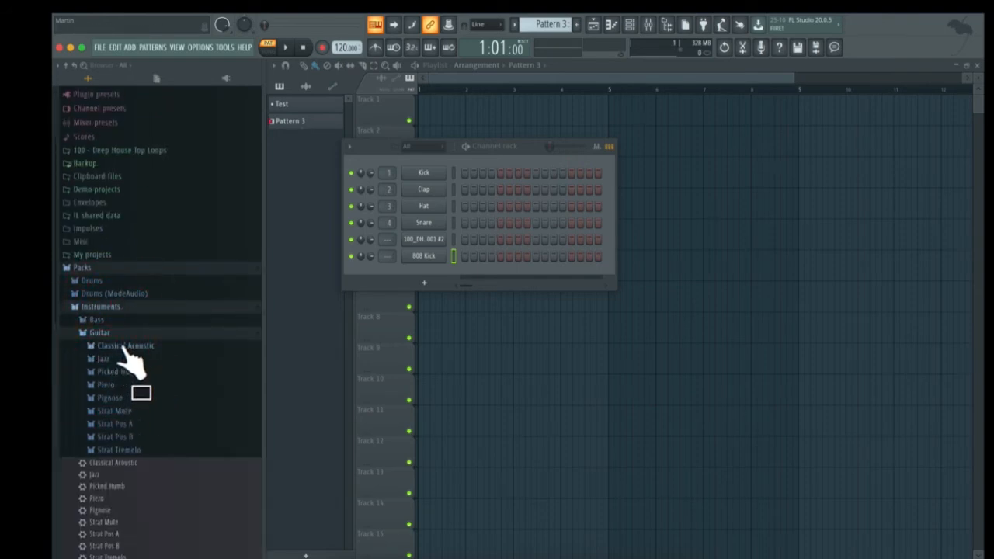
left_click(125, 346)
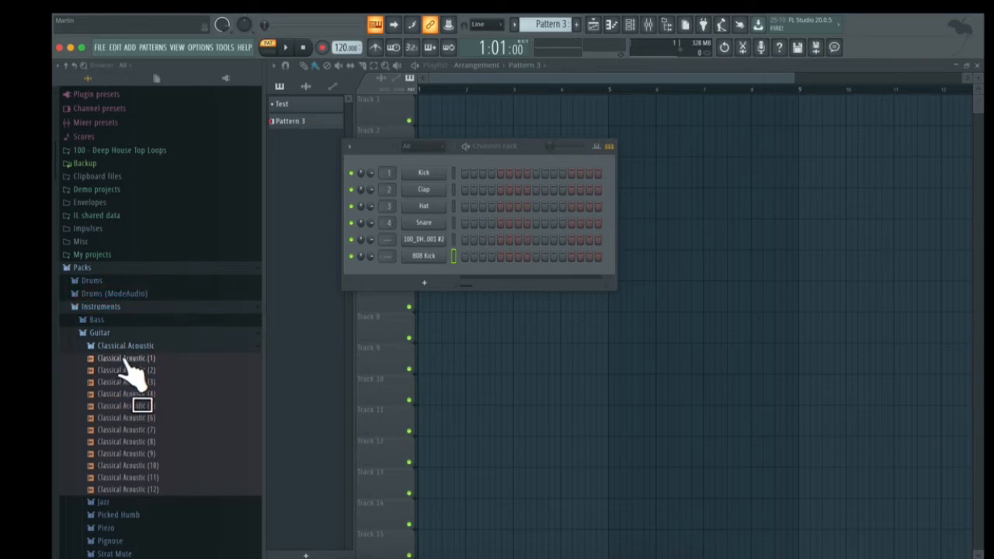
left_click_drag(126, 363, 431, 276)
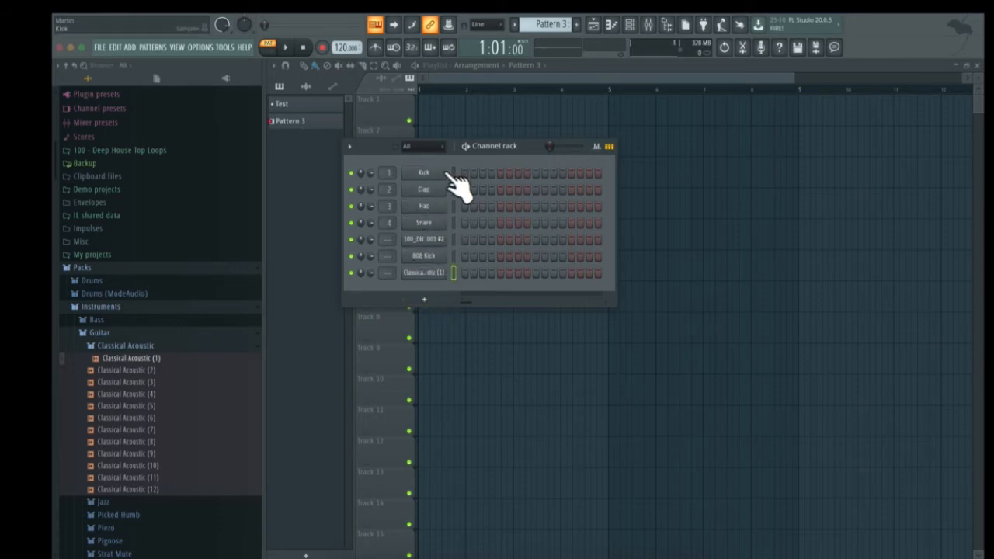
Inspect the 808 Kick channel's sample and envelope settings with the channel rack moved aside, and close its sampler window.
left_click(423, 256)
left_click_drag(516, 147, 788, 121)
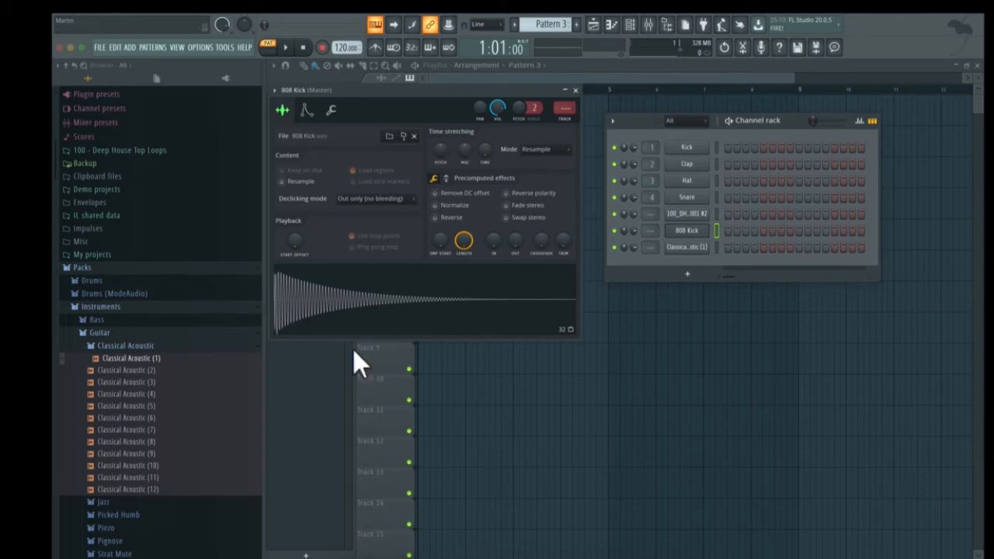
left_click(368, 312)
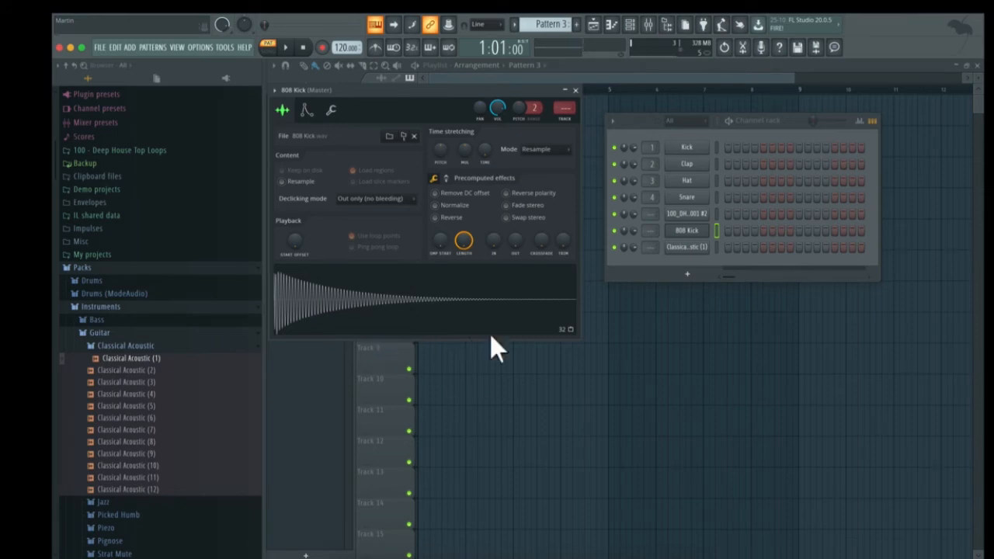
left_click(307, 111)
left_click(575, 91)
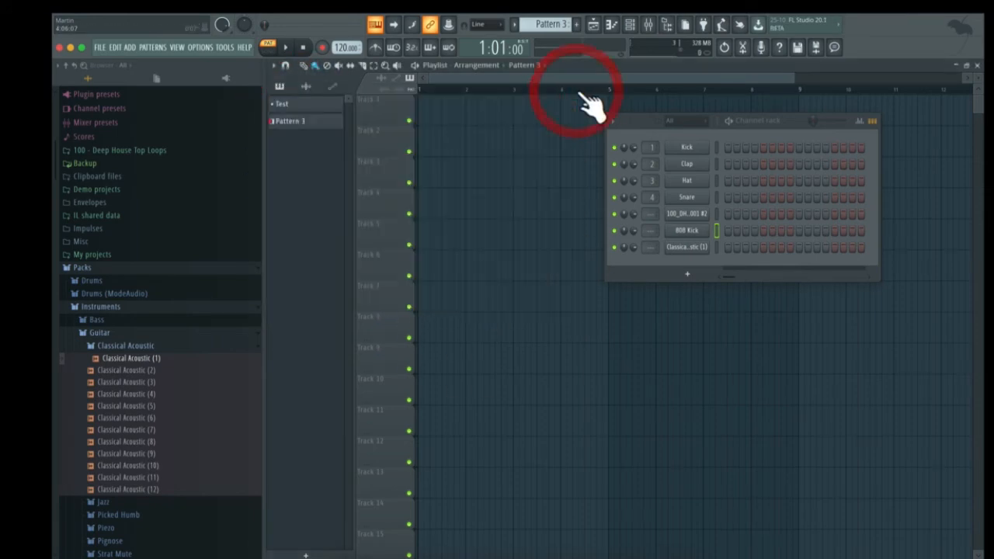
Reposition the channel rack and view the sampler windows of the Classical Acoustic (1), 808 Kick, Snare, Hat, Clap and Kick channels.
left_click(788, 125)
left_click_drag(789, 125, 635, 149)
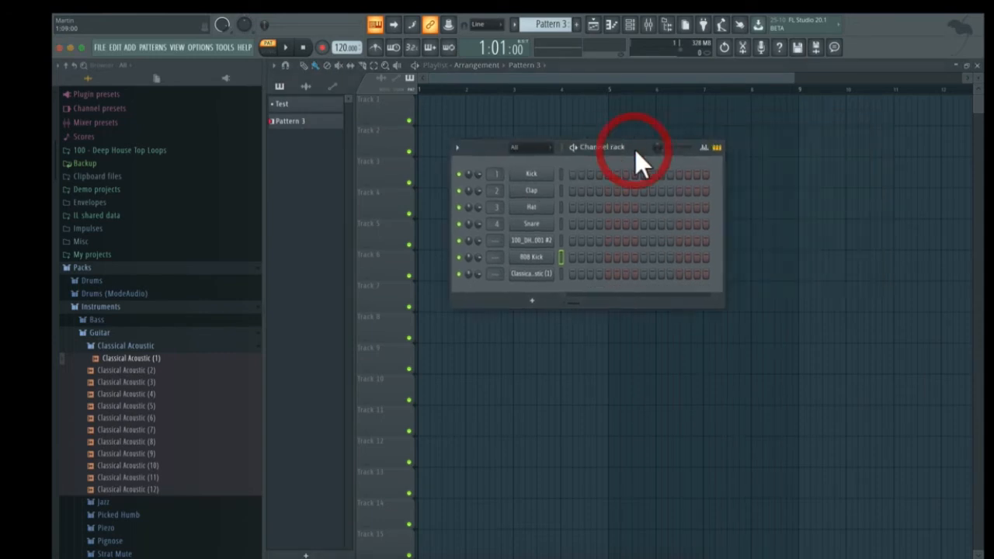
left_click(532, 274)
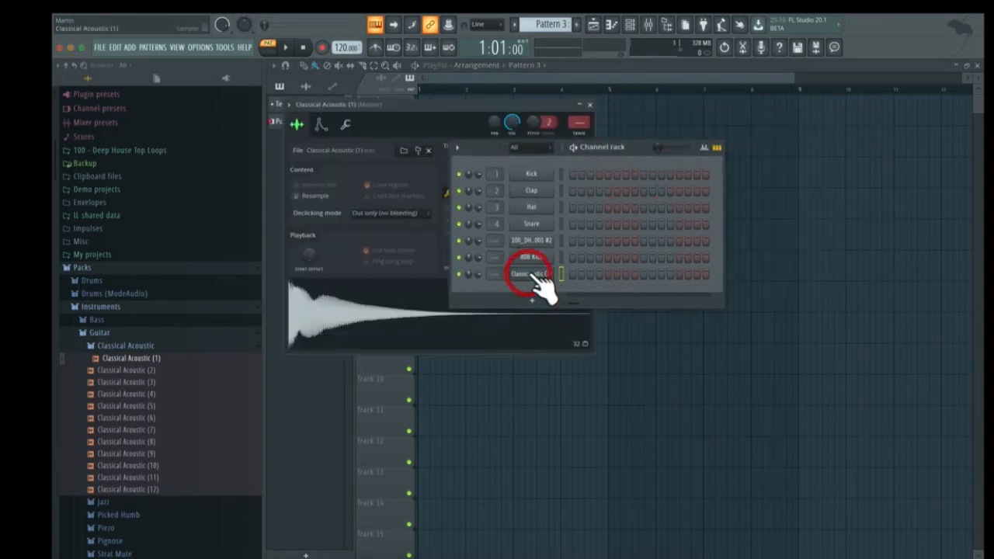
left_click(531, 257)
left_click(542, 223)
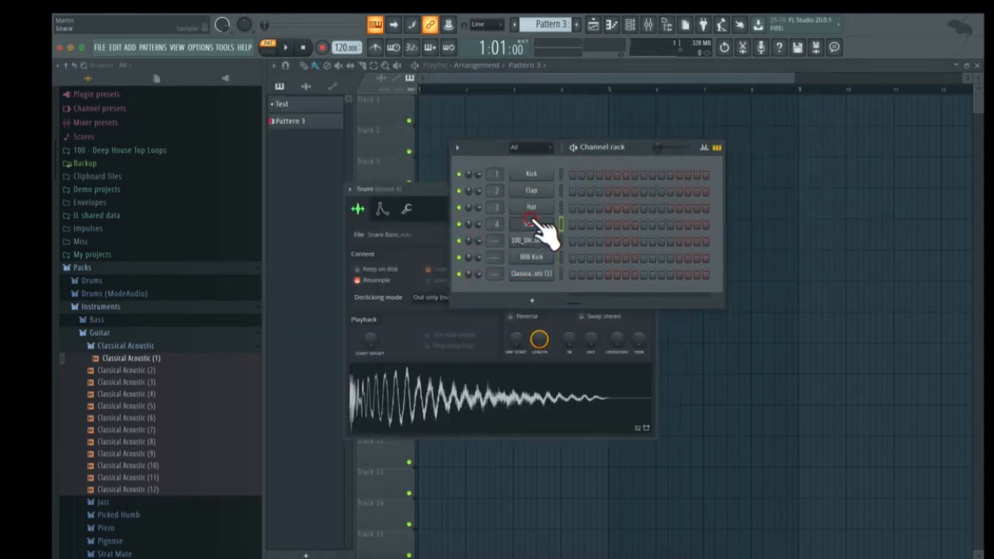
left_click(543, 206)
left_click(544, 191)
left_click(542, 168)
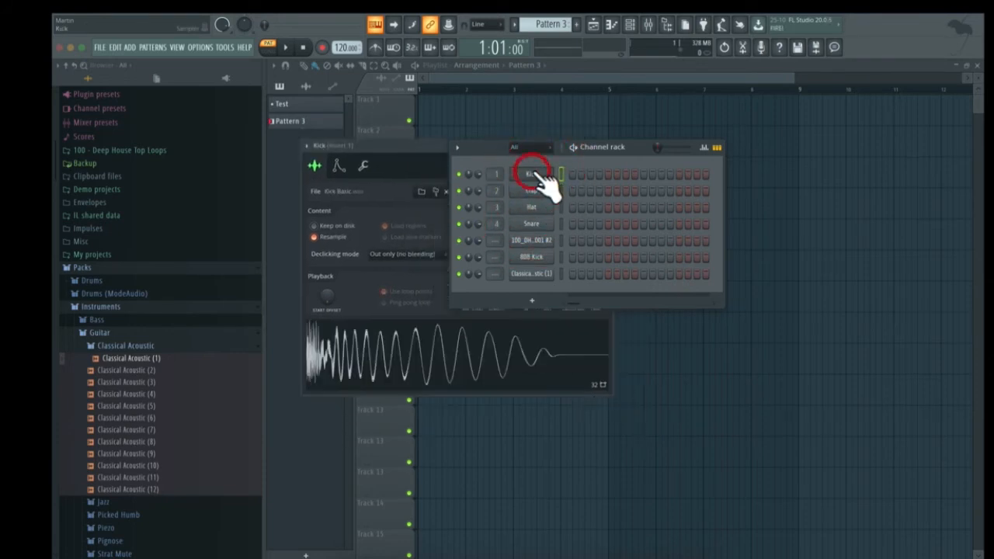
Move the channel rack aside, try the Kick channel's panning, volume and mixer track controls, and show its sampler window.
left_click_drag(471, 150, 831, 216)
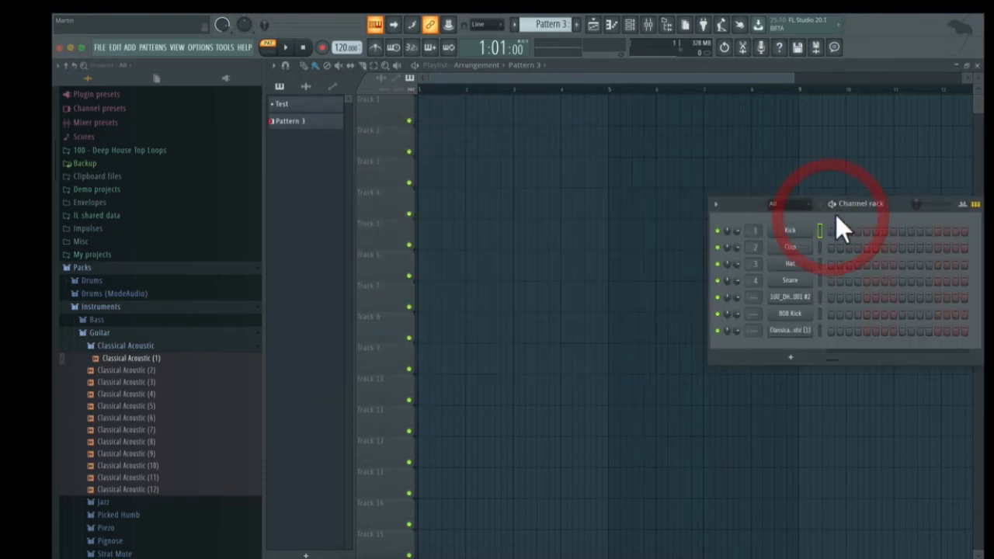
left_click(835, 214)
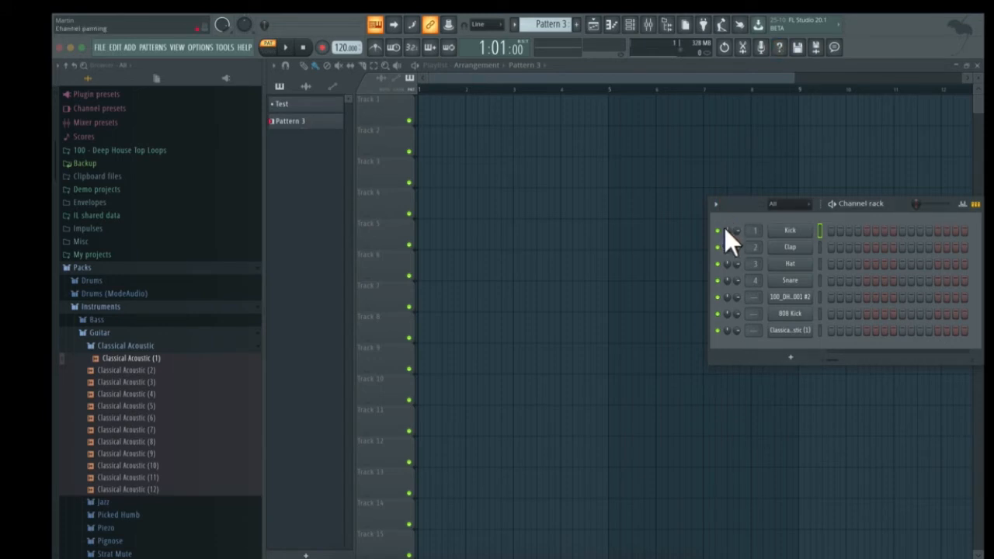
left_click_drag(727, 231, 727, 235)
left_click_drag(737, 230, 737, 239)
left_click(789, 230)
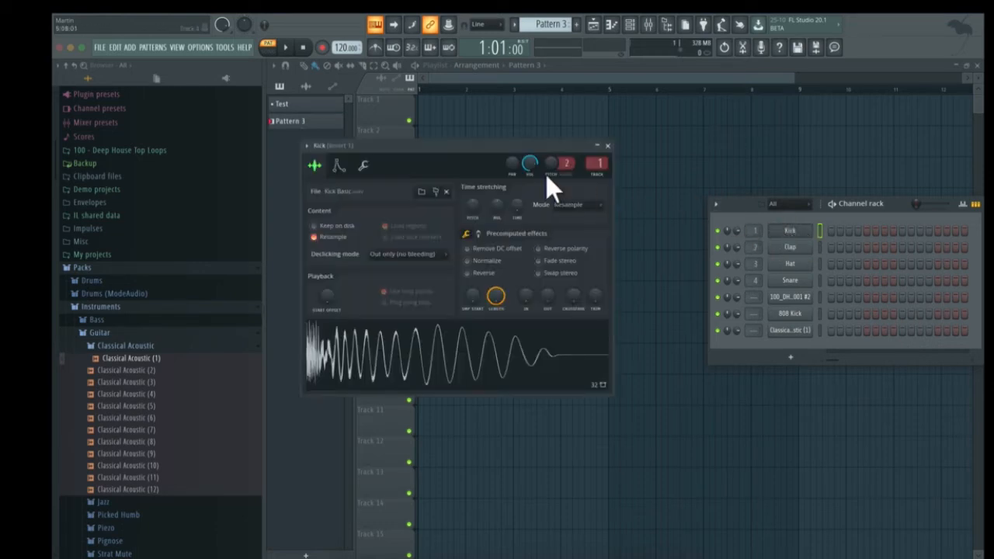
mouse_move(736, 233)
left_mouse_down()
mouse_move(736, 222)
mouse_move(726, 229)
left_mouse_up()
mouse_move(756, 236)
left_mouse_down()
mouse_move(755, 228)
mouse_move(755, 244)
left_mouse_up()
Show the mixer, reposition it, and route the Kick channel to mixer track 10.
left_click(650, 25)
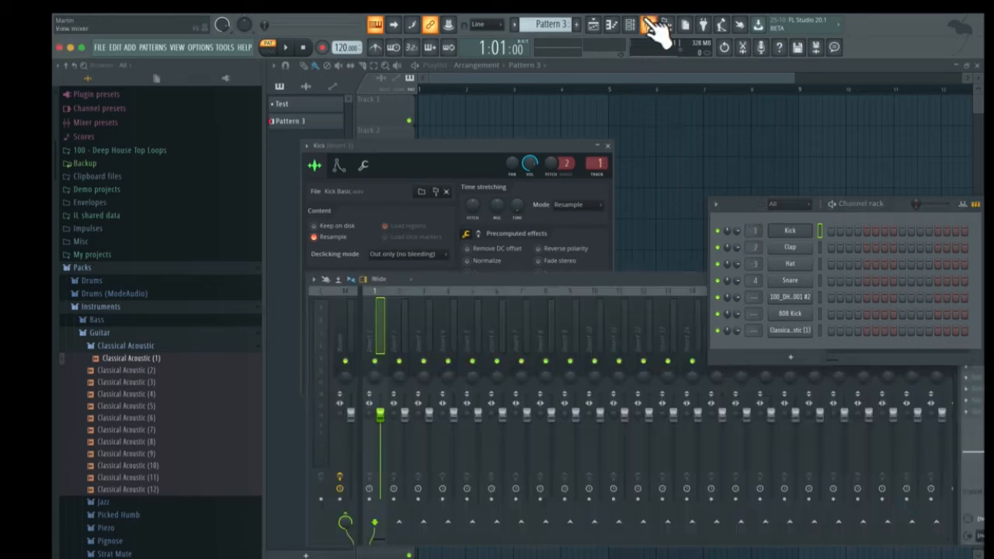
left_click_drag(656, 277, 549, 286)
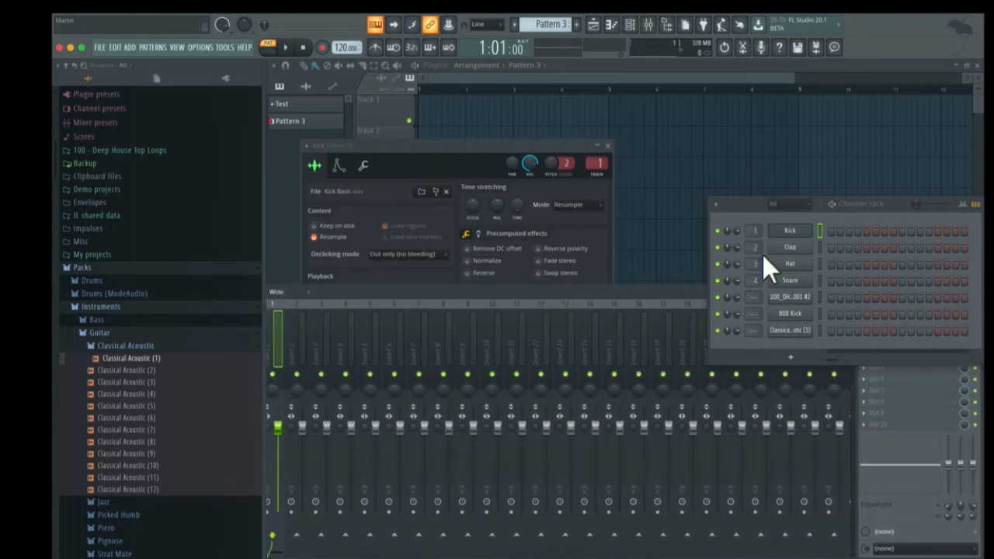
left_click_drag(756, 231, 756, 183)
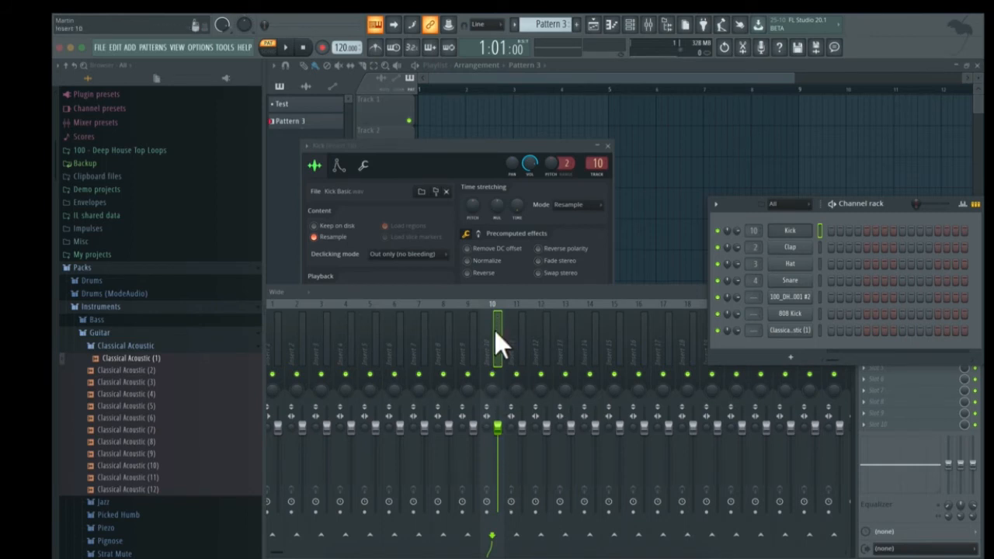
Examine the automation, remote control and value options of the Kick channel's mixer track selector.
left_click_drag(756, 231, 760, 237)
right_click(757, 230)
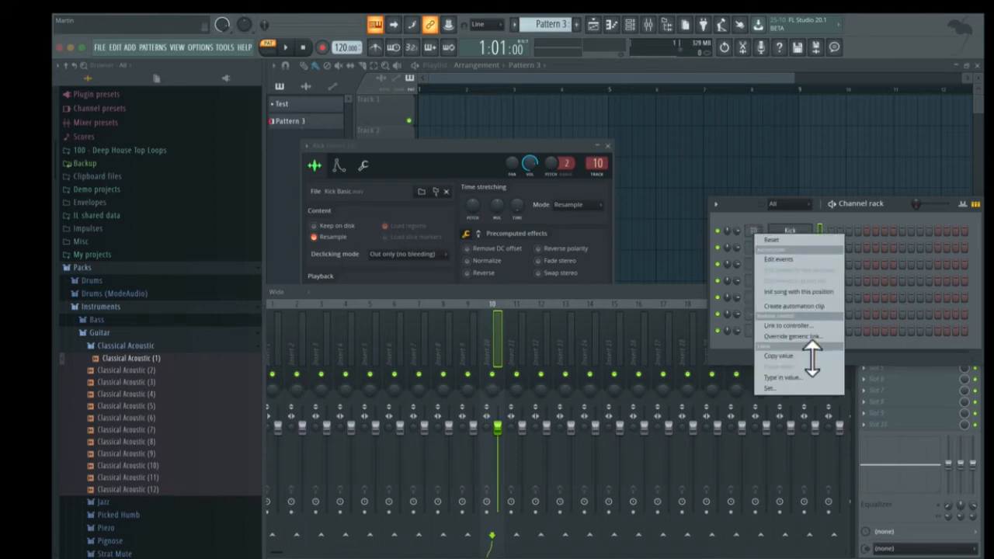
left_click(817, 220)
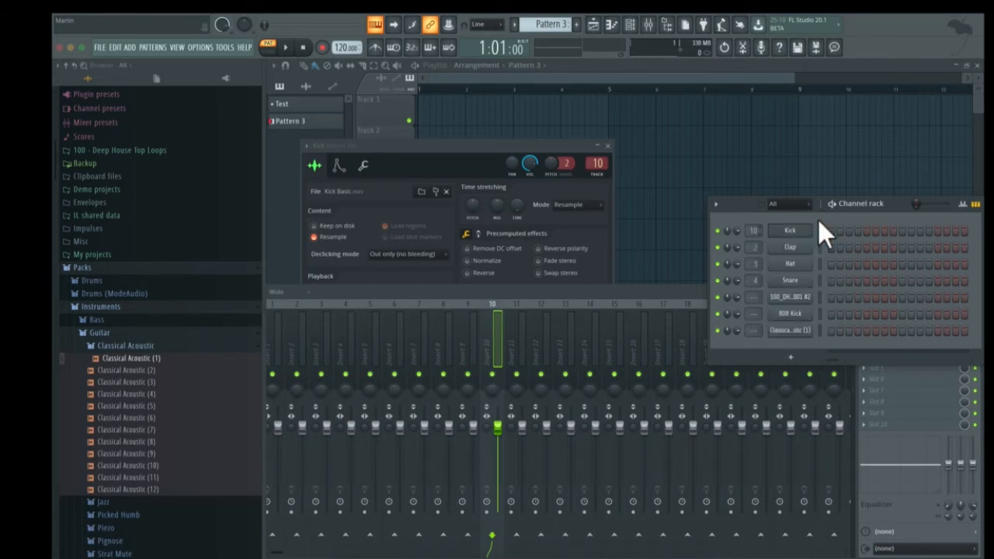
mouse_move(753, 231)
left_mouse_down()
mouse_move(753, 250)
mouse_move(753, 231)
left_mouse_up()
right_click(757, 233)
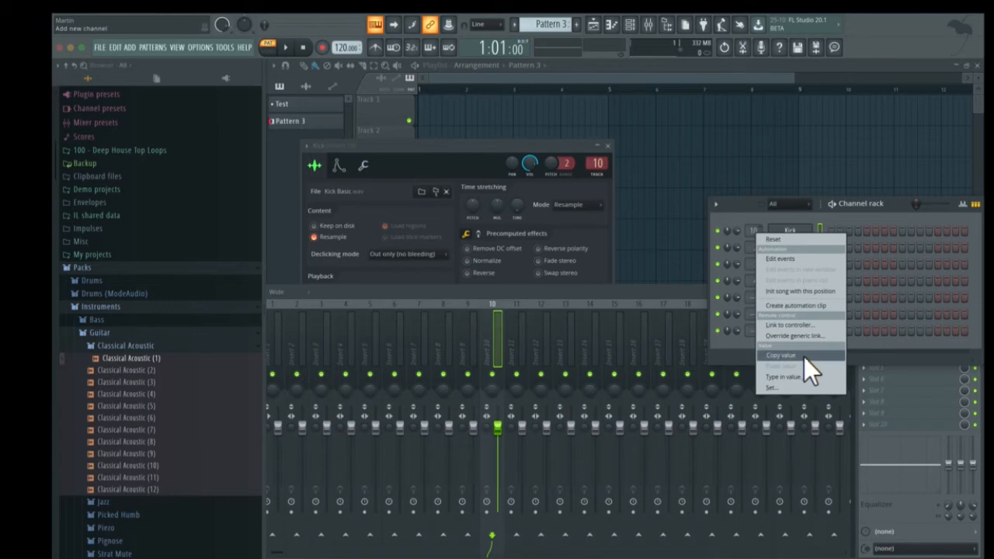
left_click(739, 205)
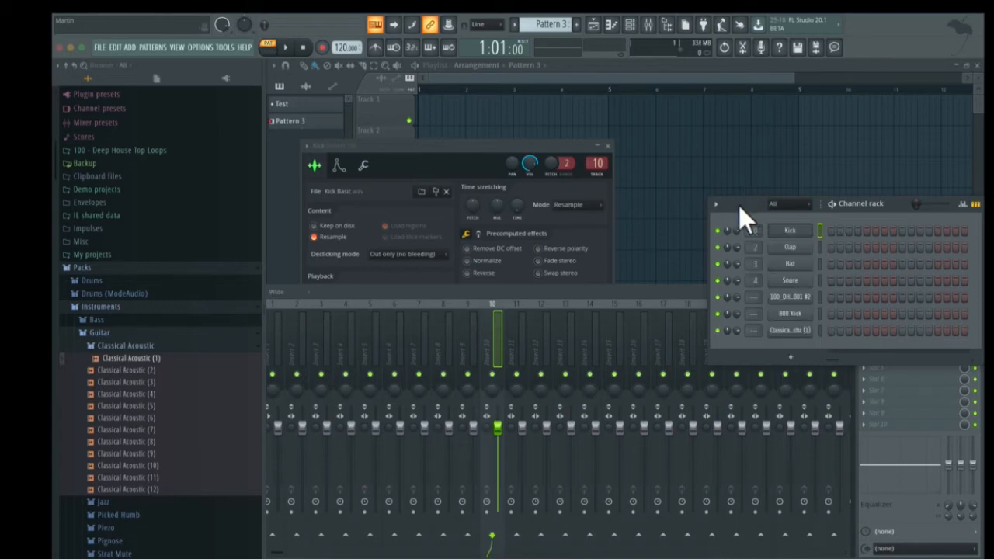
Copy the Kick channel's mixer track value and paste it onto the Clap channel's mixer track selector.
right_click(753, 229)
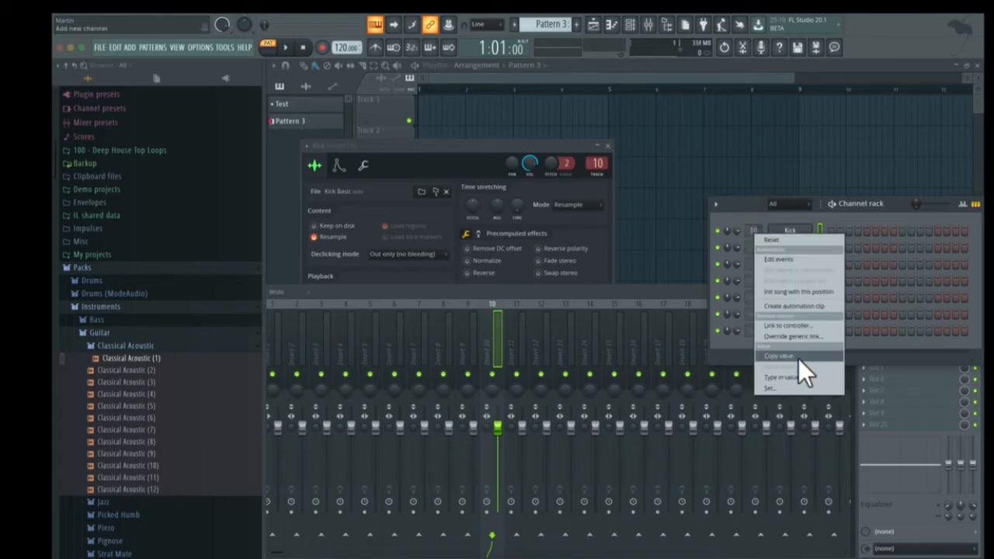
left_click(798, 358)
right_click(753, 246)
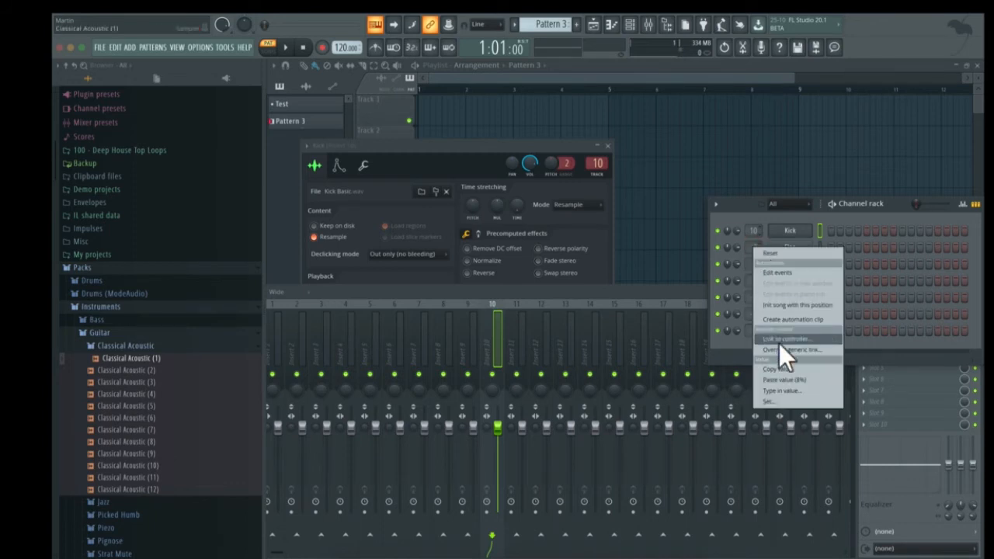
left_click(783, 379)
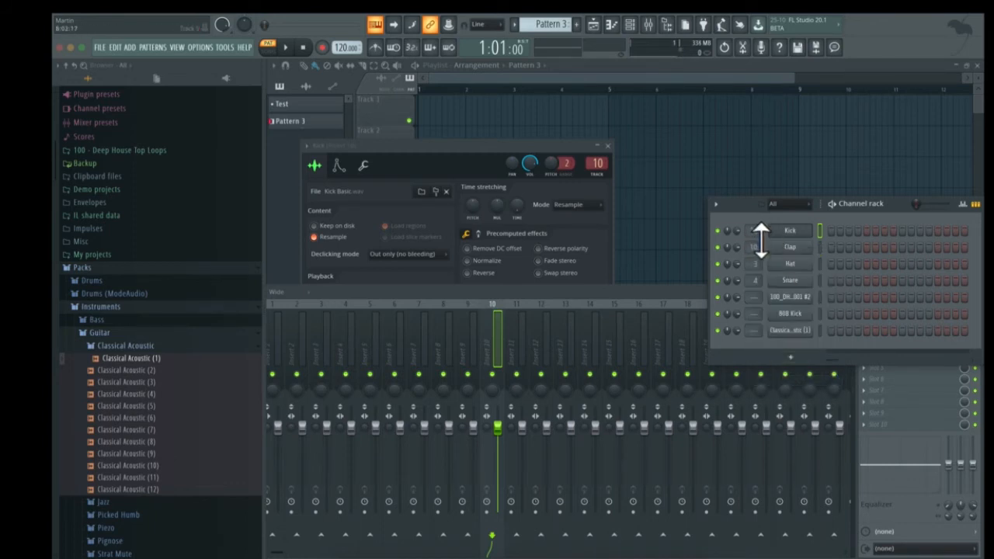
Copy the Kick channel's volume value and paste it onto the Hat channel's volume.
right_click(733, 230)
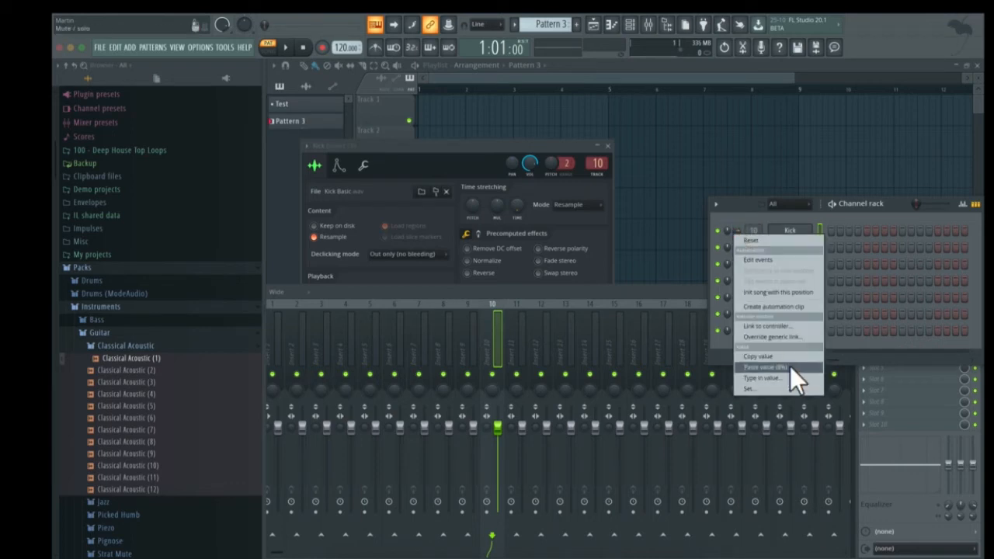
left_click(791, 366)
right_click(739, 268)
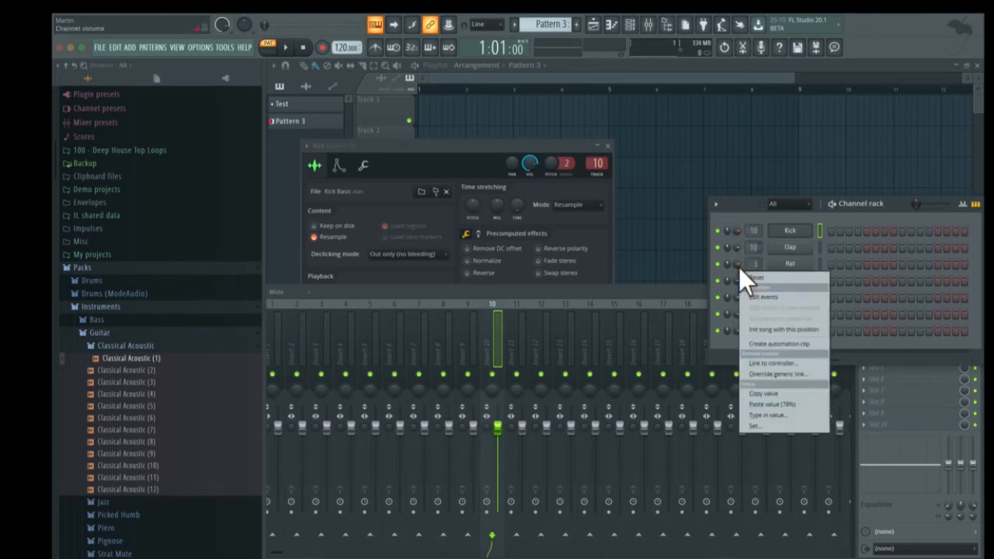
left_click(786, 404)
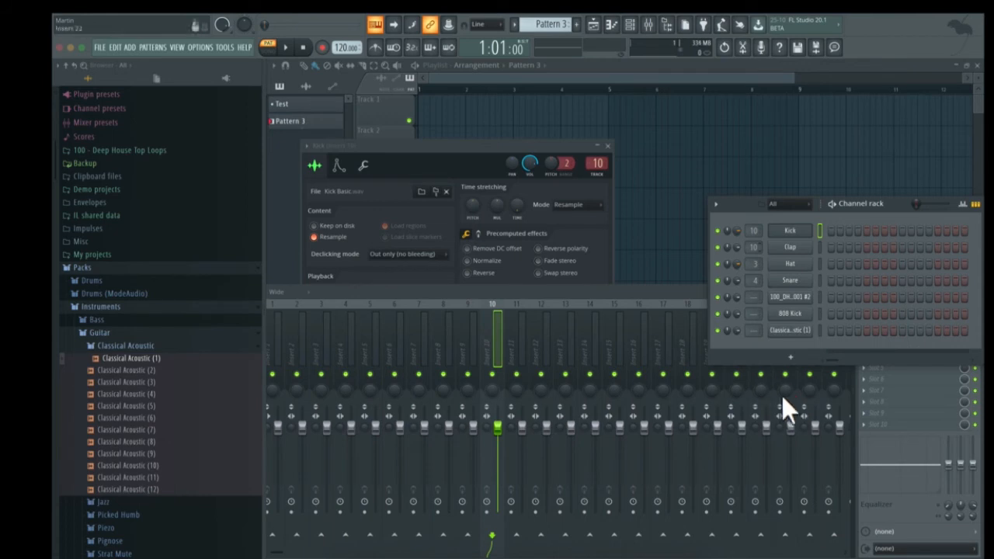
Route the Kick channel to mixer track 20 by entering the track number directly.
right_click(753, 233)
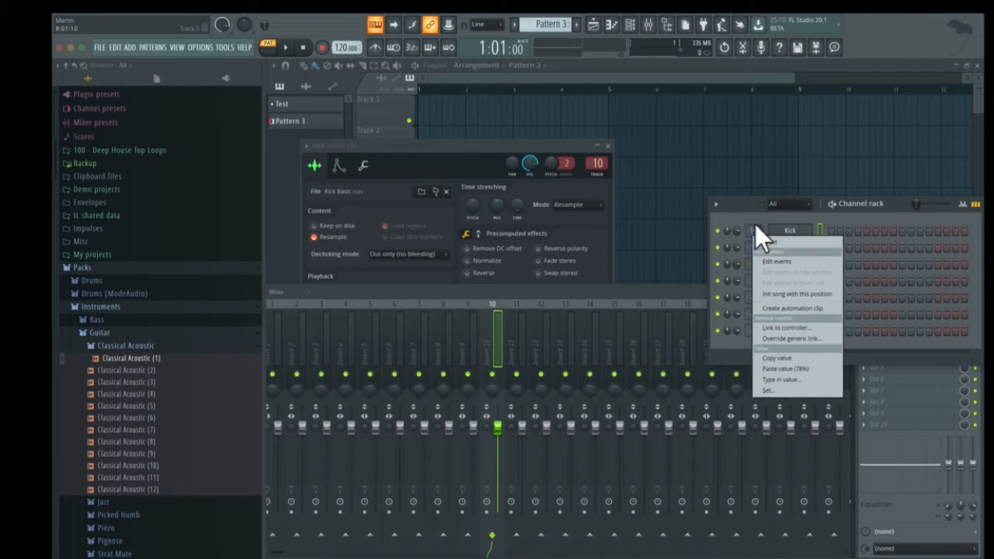
right_click(752, 226)
right_click(752, 226)
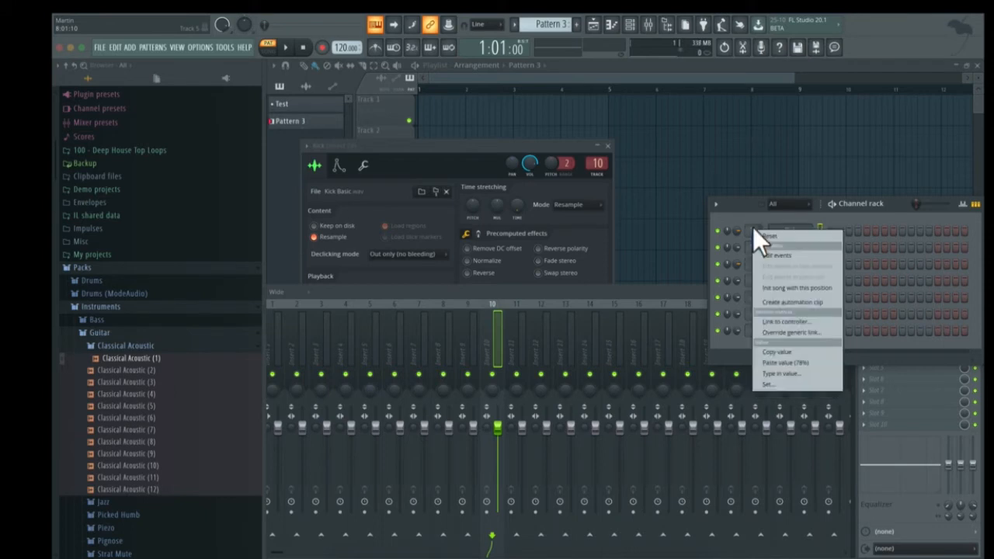
left_click(793, 384)
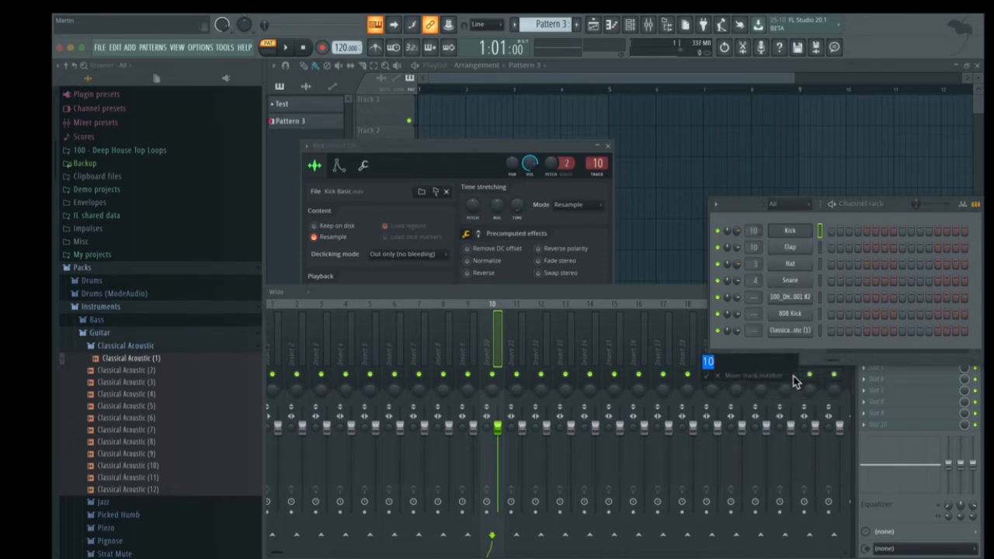
type("20")
key("Return")
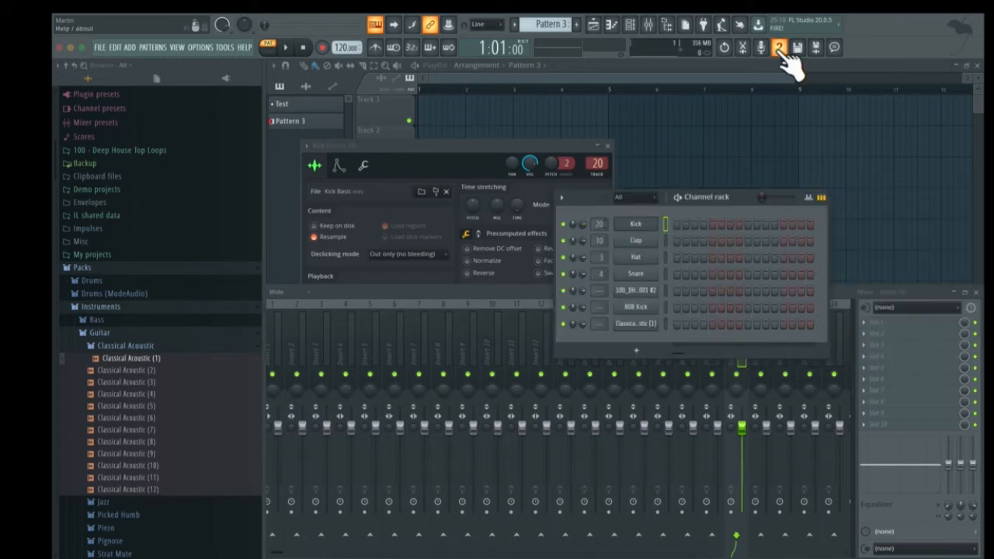
Close the Kick sampler window and the mixer, and reposition the channel rack over the middle of the playlist.
left_click(607, 145)
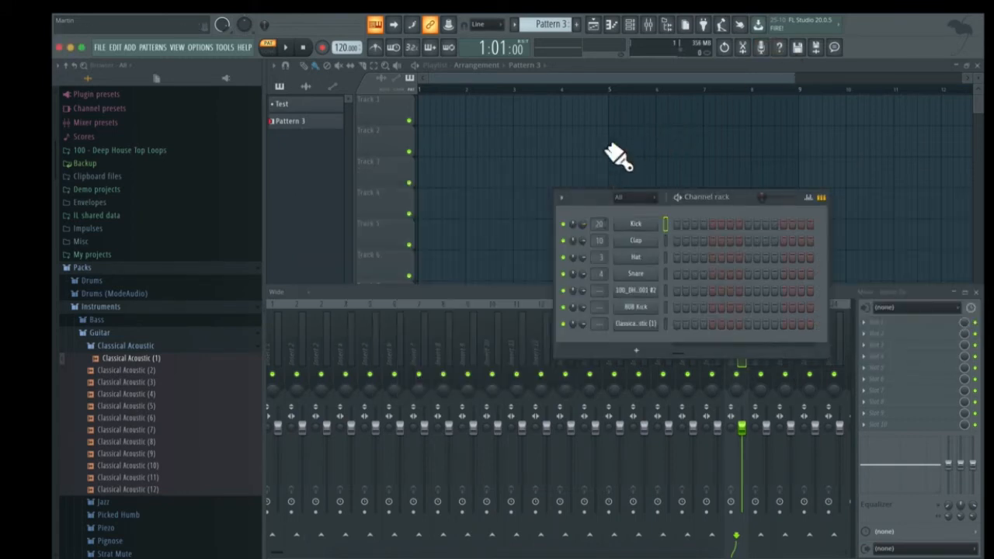
left_click(976, 291)
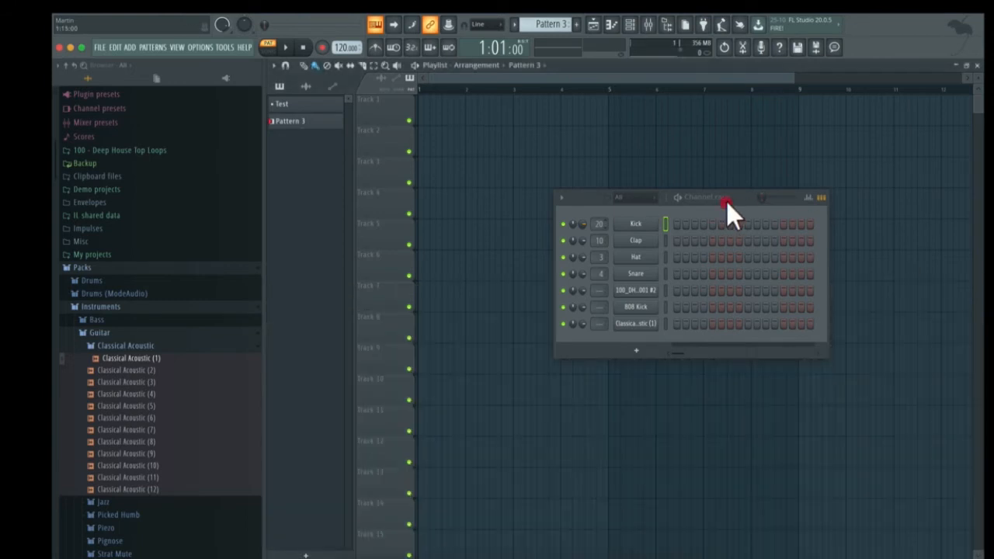
left_click_drag(725, 200, 631, 236)
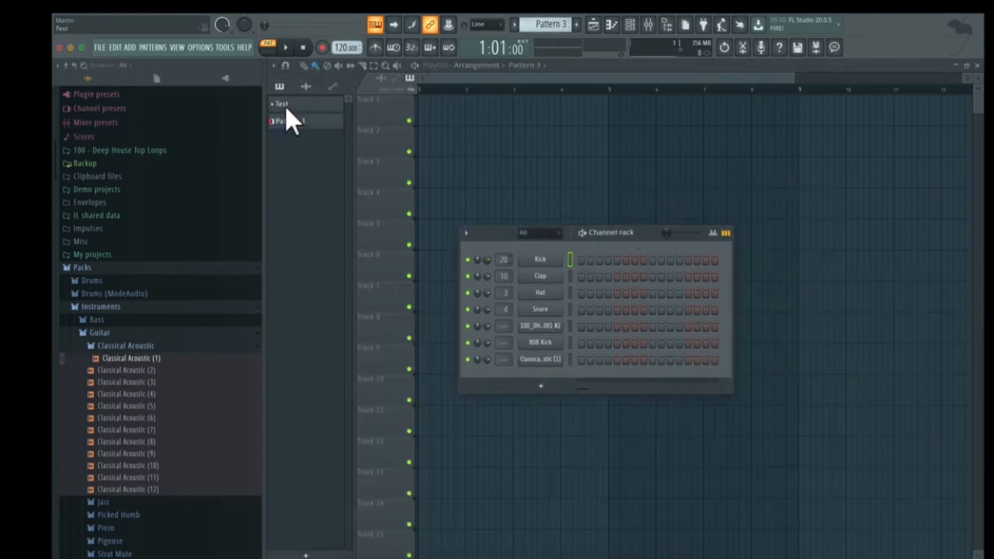
Add a new pattern named Kick and give it a blue colour.
left_click(576, 25)
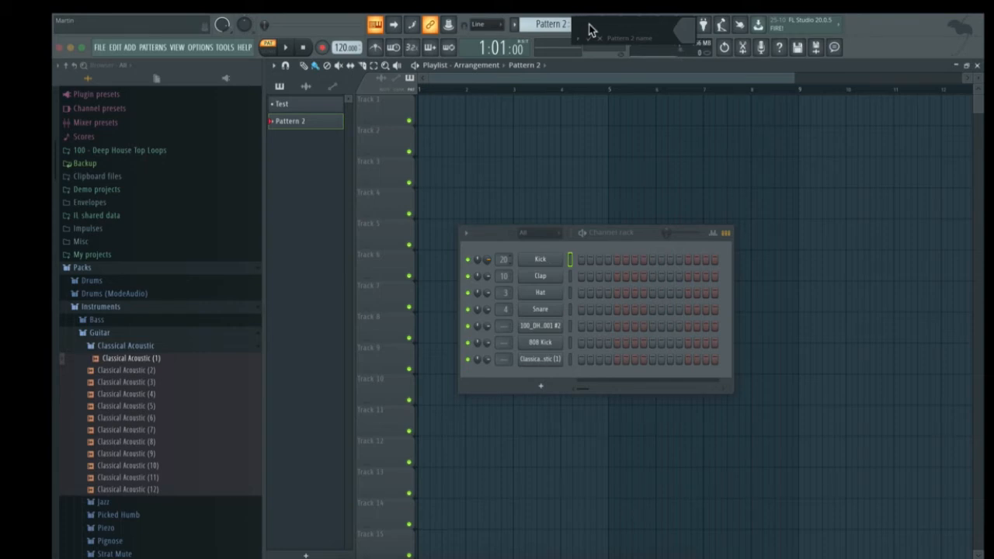
type("Kick")
left_click(686, 30)
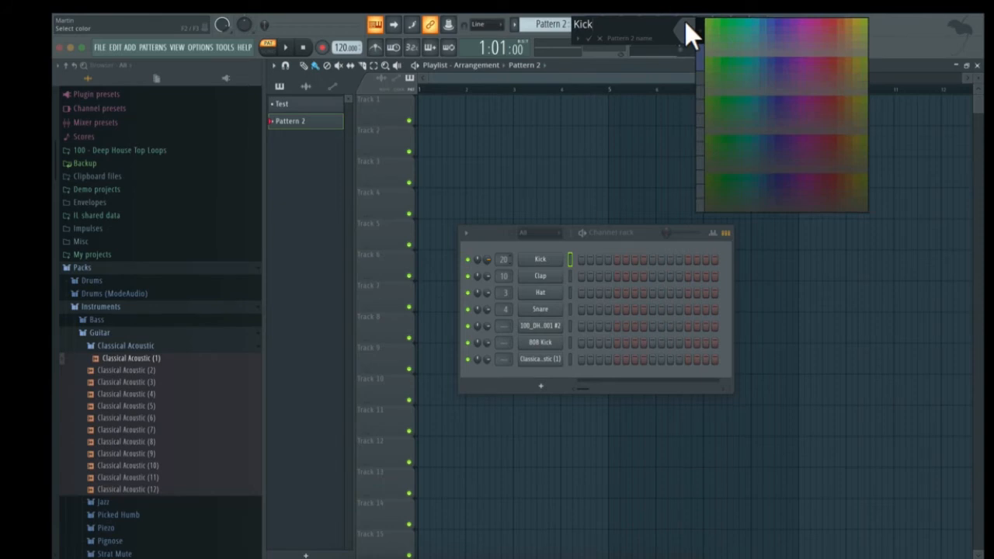
left_click(701, 64)
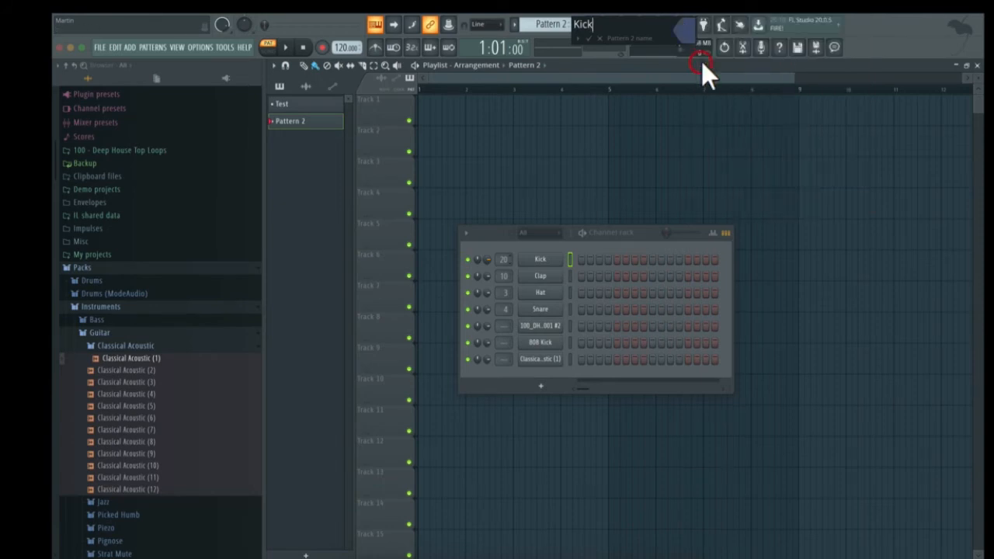
left_click(589, 38)
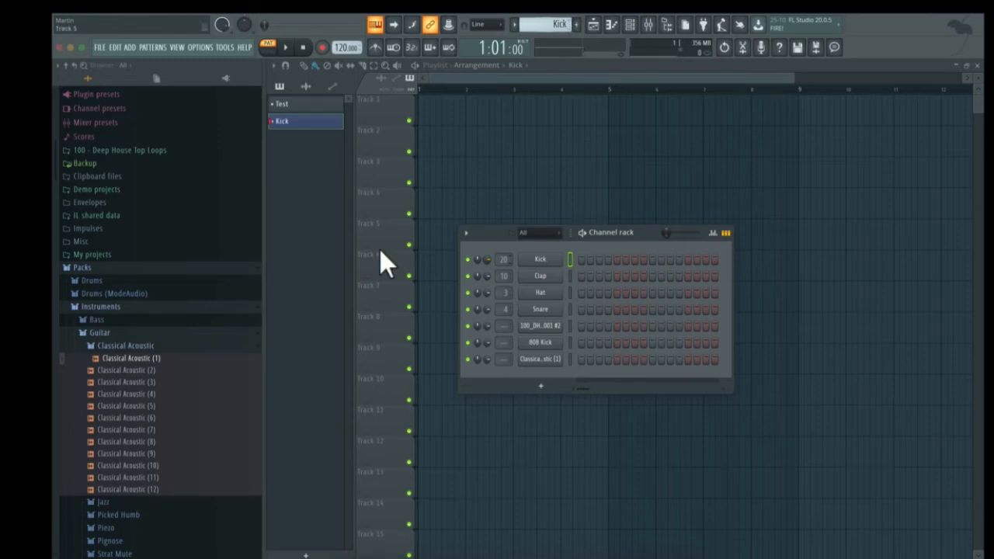
Change the Kick channel's colour to the same blue as the Kick pattern.
right_click(548, 259)
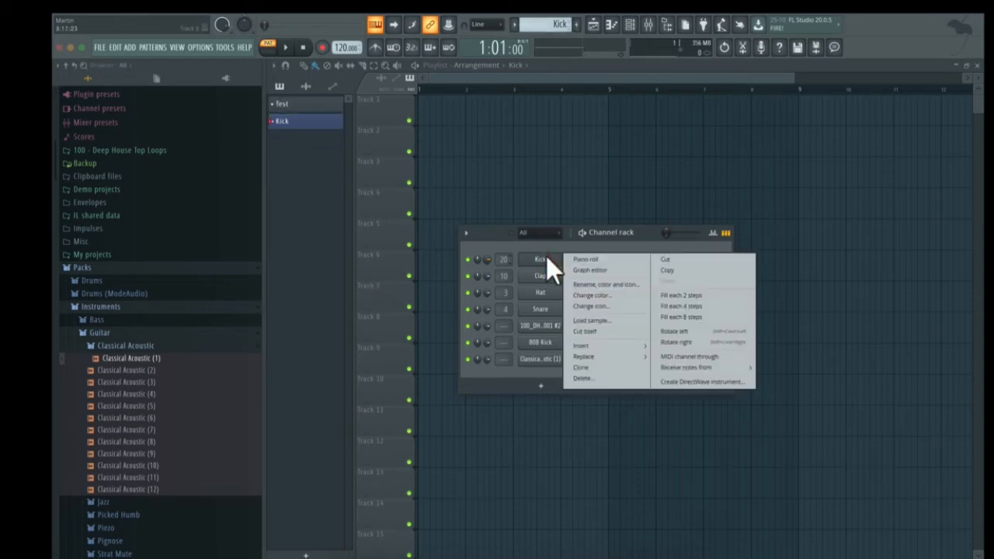
left_click(595, 294)
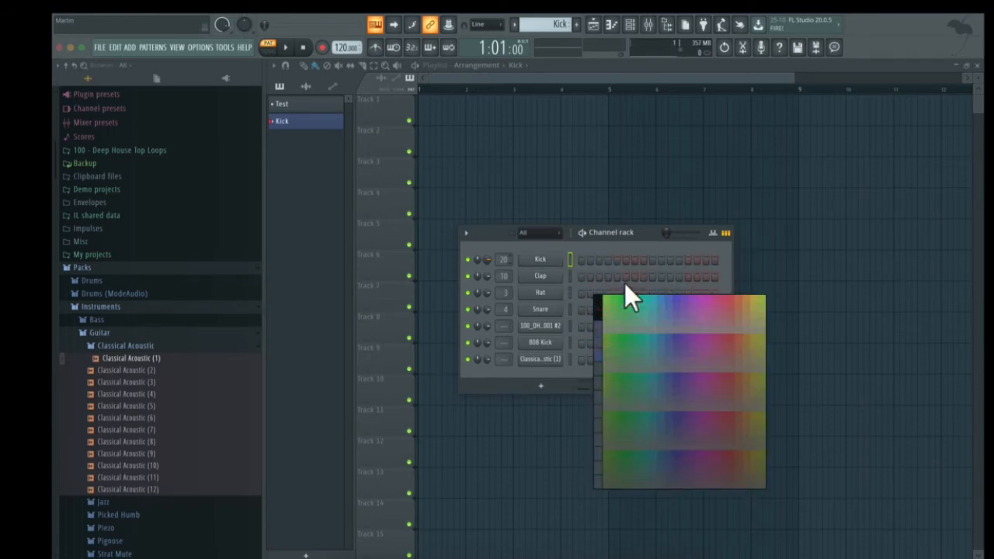
left_click(597, 331)
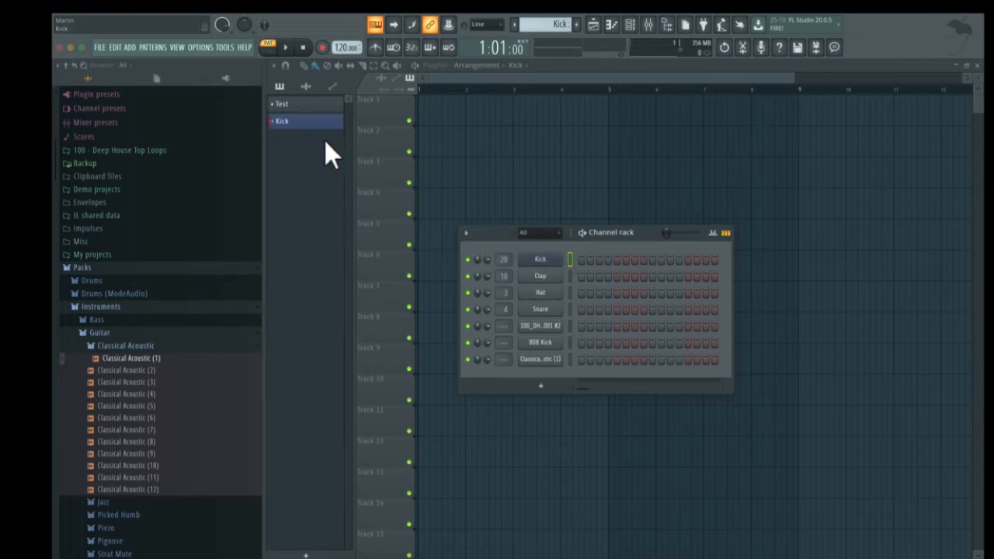
Try adding and removing single steps on the Kick channel, including filling the row and erasing all of it.
left_click(582, 260)
left_click(617, 259)
left_click(652, 259)
left_click(688, 259)
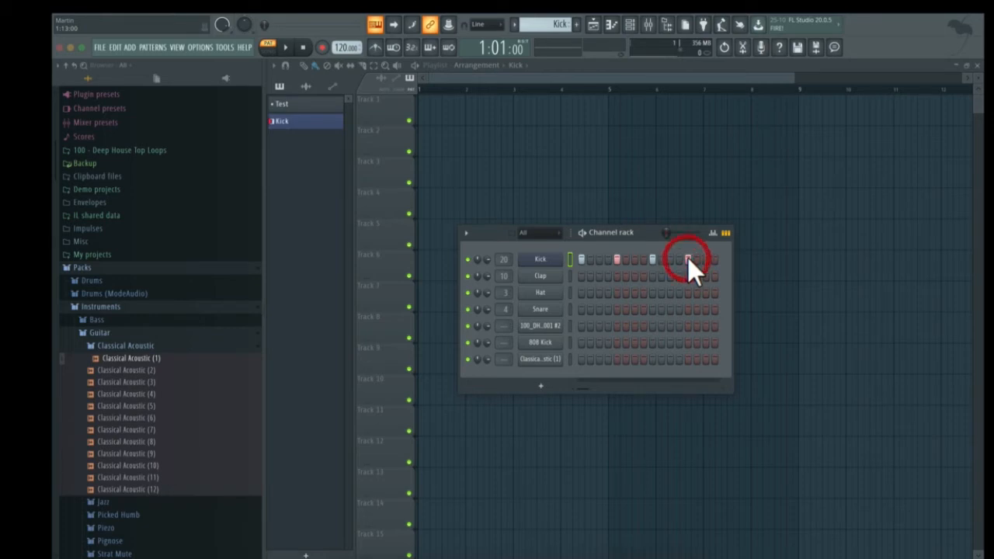
left_click(618, 259)
left_click(652, 259)
left_click(692, 259)
left_click_drag(586, 259, 709, 257)
left_click(707, 259)
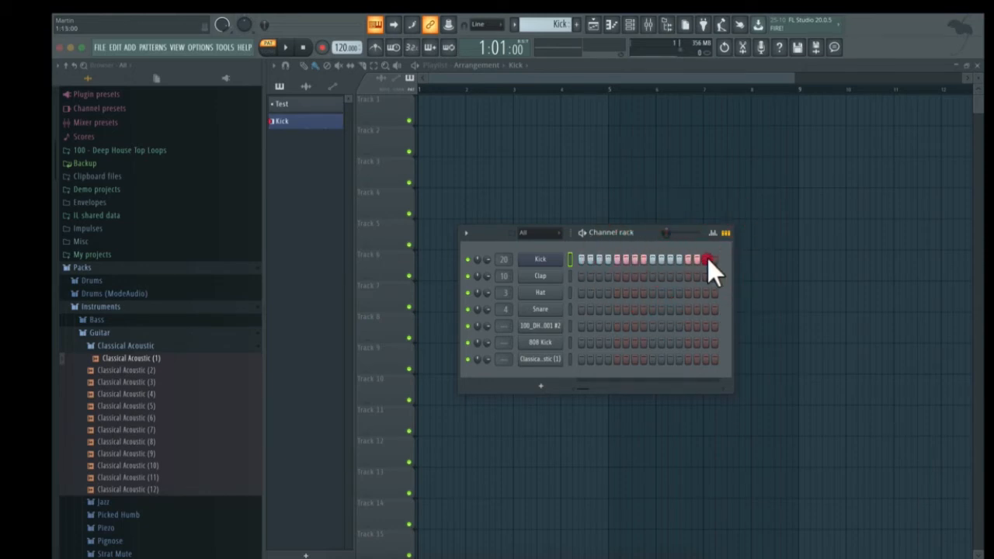
left_click_drag(600, 253, 581, 251)
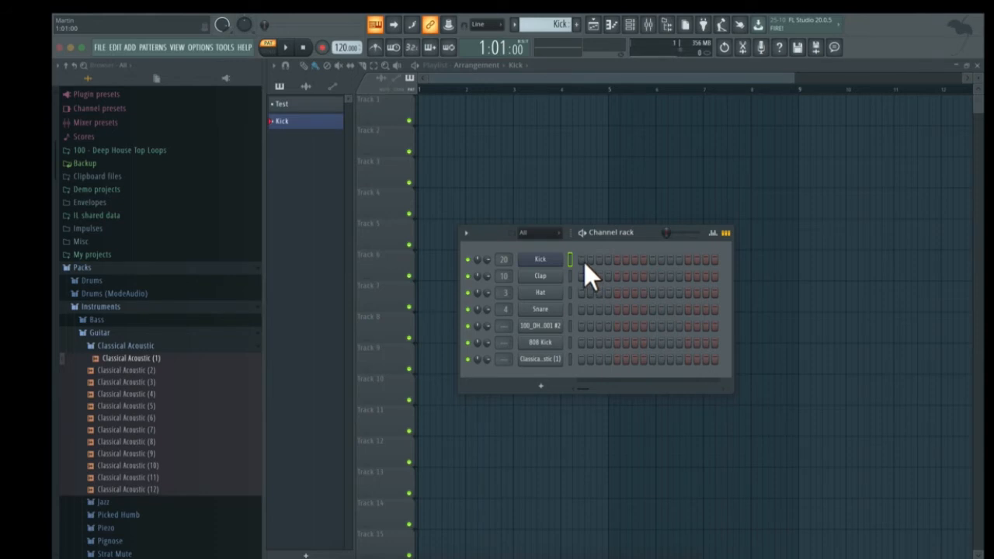
Activate Kick steps 1, 5, 9 and 13 and play the pattern.
left_click(580, 260)
left_click(616, 260)
left_click(652, 258)
left_click(688, 258)
key("space")
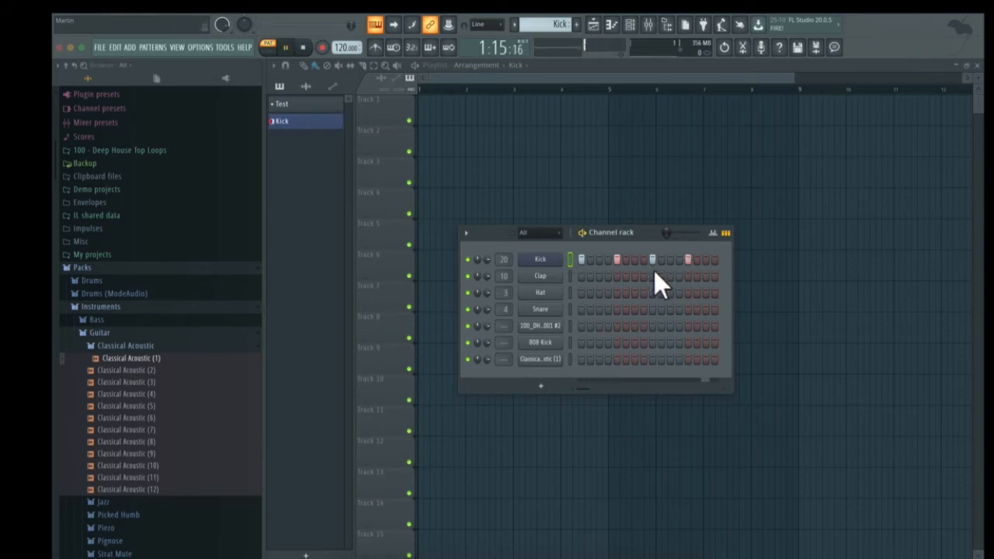
key("space")
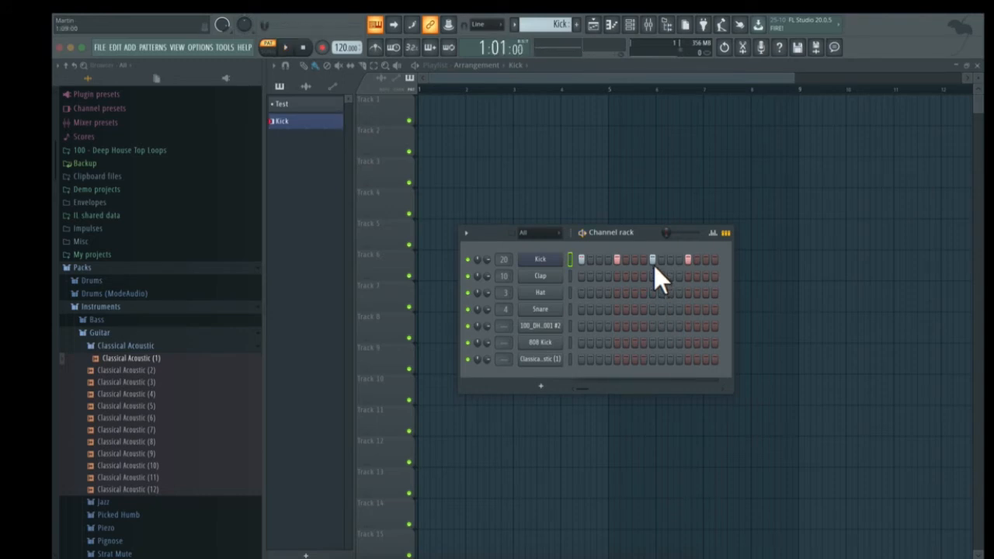
Place the Kick pattern on playlist Track 1 at bar 2 and play the song from just before it.
left_click_drag(303, 120, 467, 105)
left_click(461, 87)
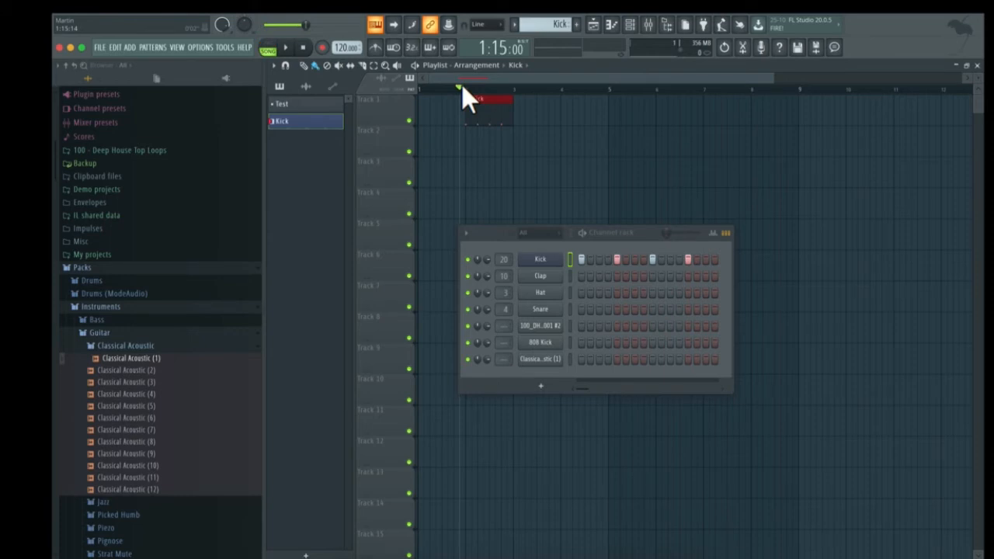
key("space")
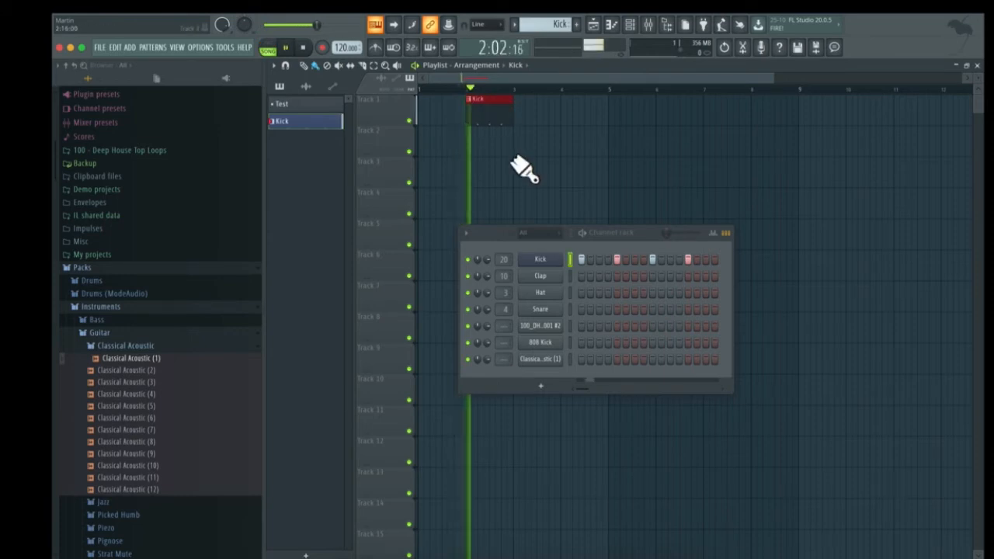
key("space")
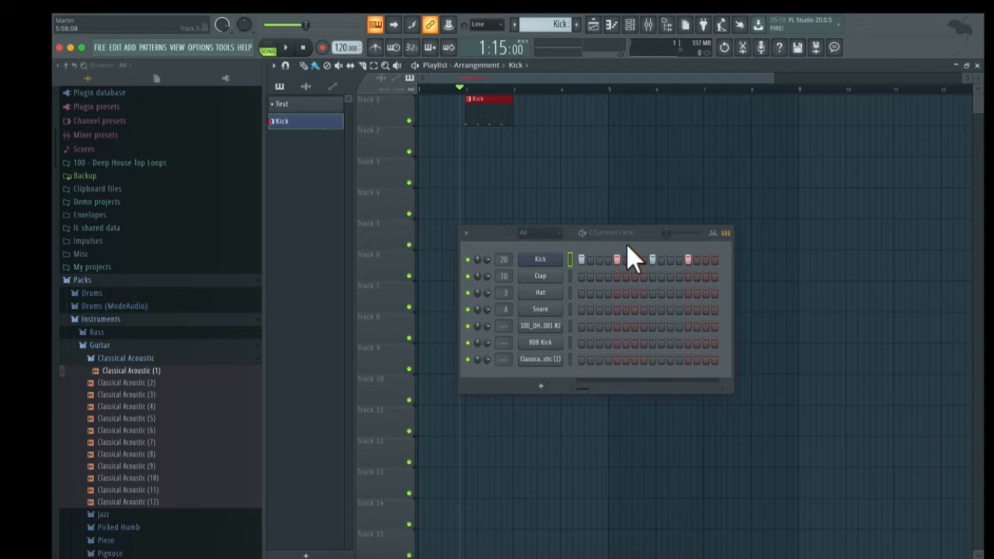
Show the mixer with the channel rack moved above it, and play the song to watch the Kick on mixer track 20.
left_click(627, 245)
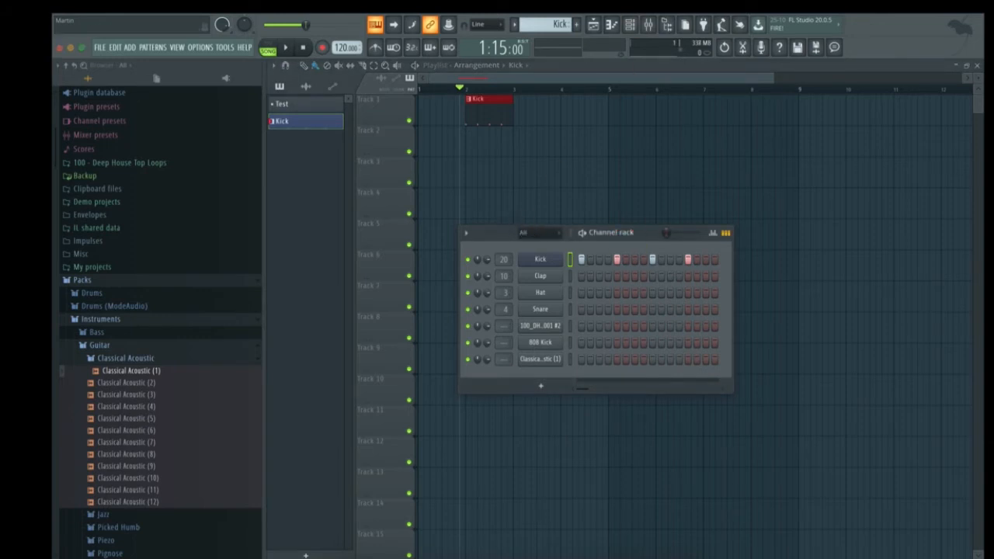
left_click(648, 25)
left_click(602, 242)
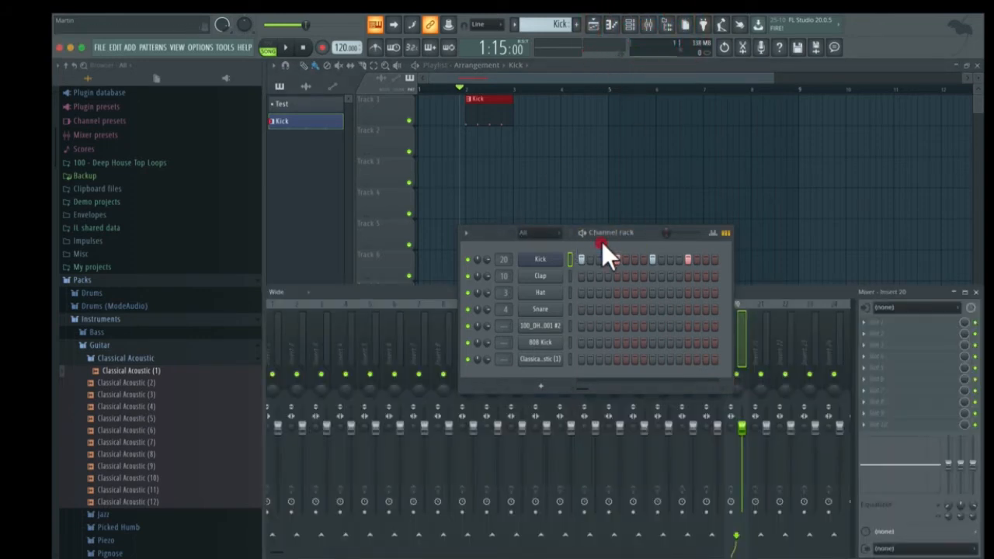
left_click_drag(645, 231, 647, 94)
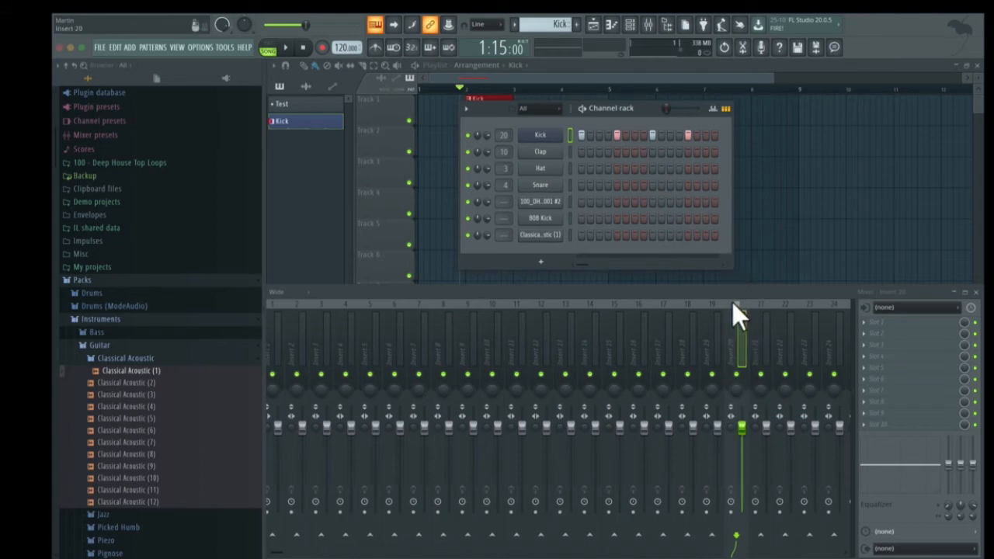
key("space")
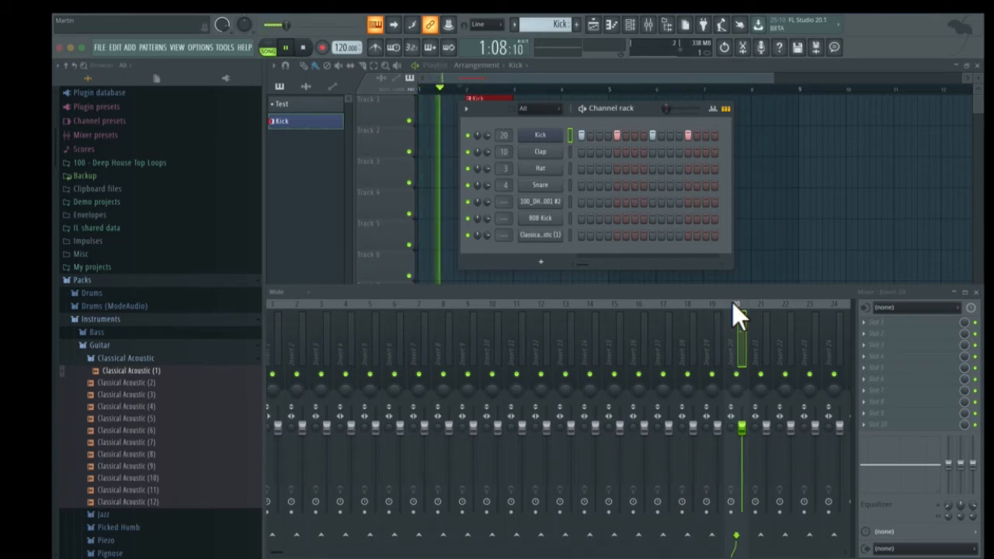
key("space")
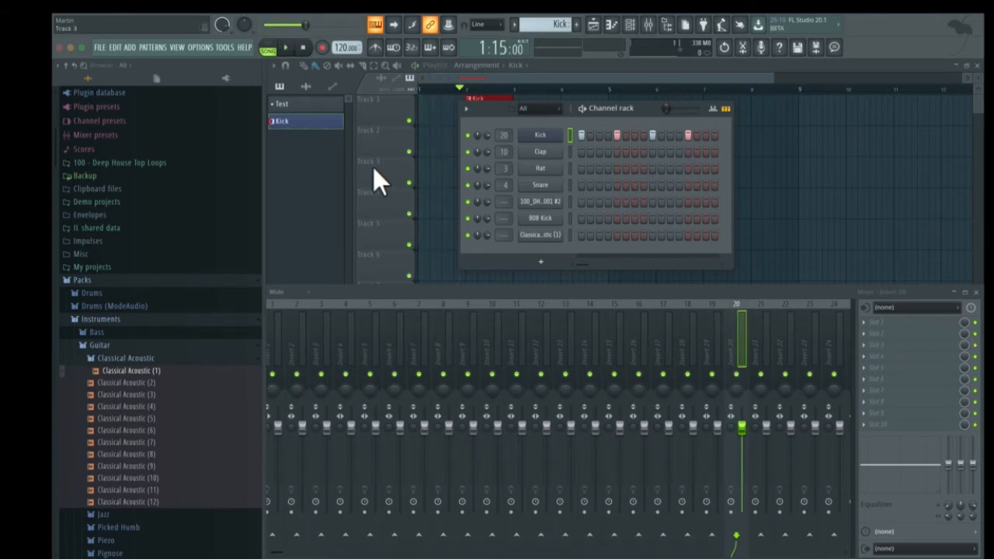
Clear the channel rack and mixer away from the playlist's Kick clip and set the song position to 1:03:00.
left_click_drag(482, 115, 314, 284)
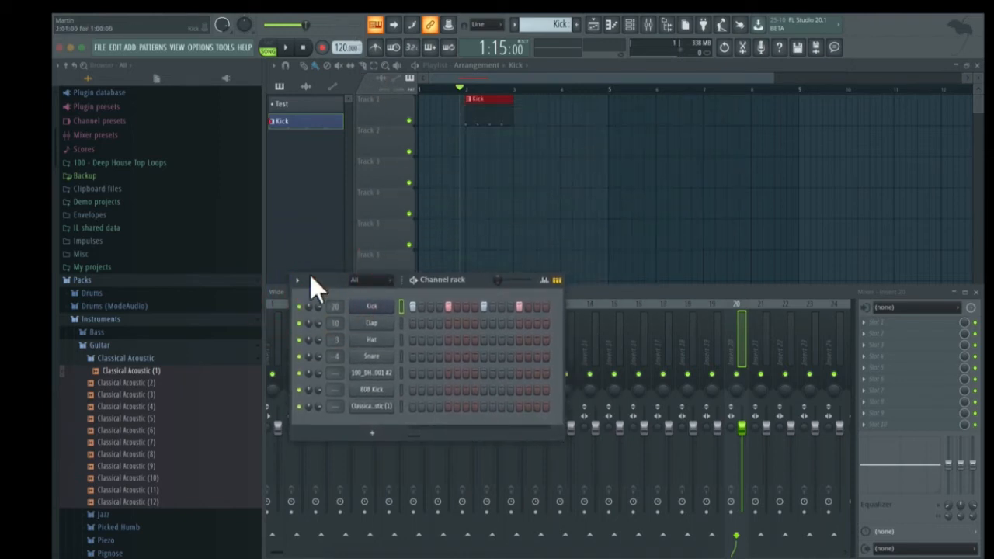
left_click(269, 52)
left_click_drag(461, 88, 433, 116)
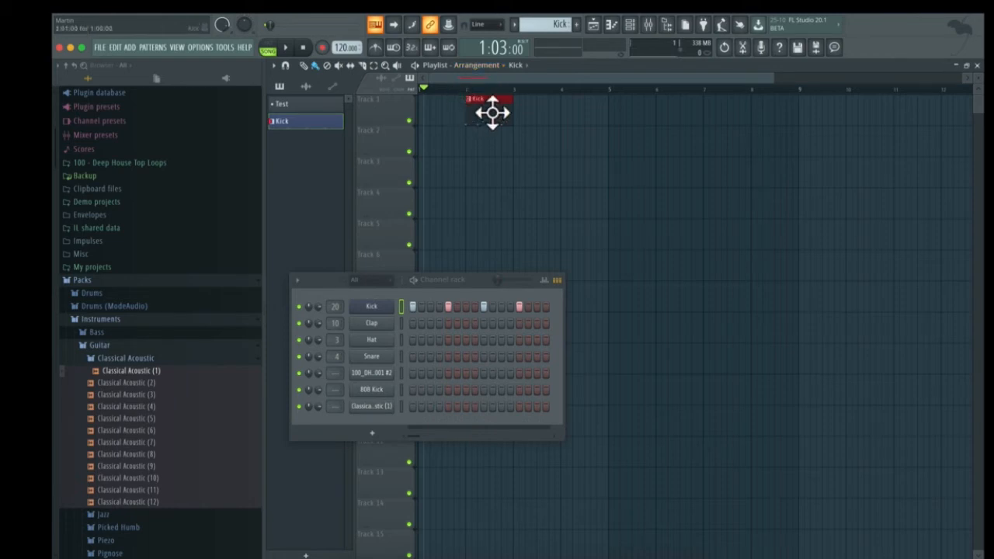
Move the Kick clip on Track 1 to bar 3, add Kick clips at bars 5 and 7, and play the song.
left_click_drag(494, 109, 541, 115)
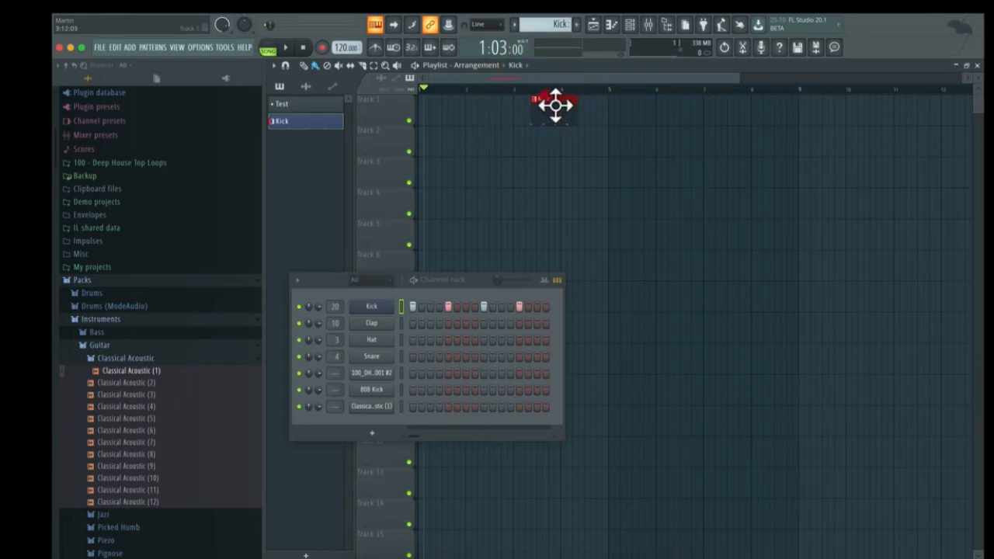
left_click(624, 112)
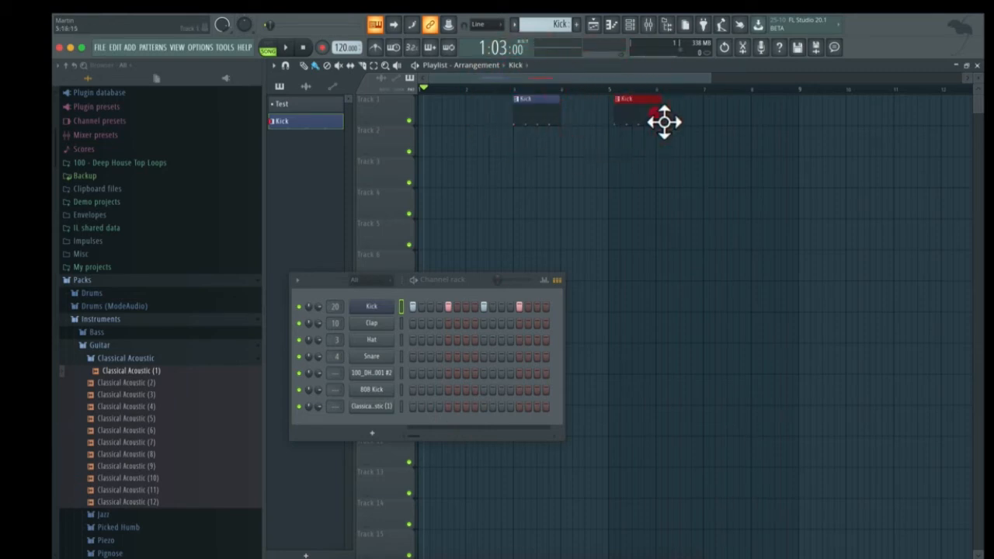
left_click(708, 113)
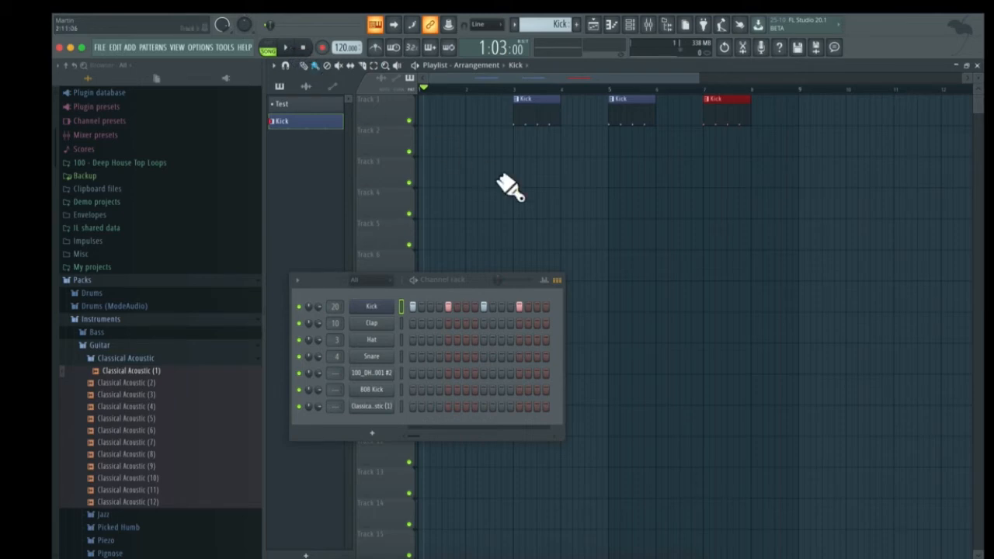
left_click(292, 49)
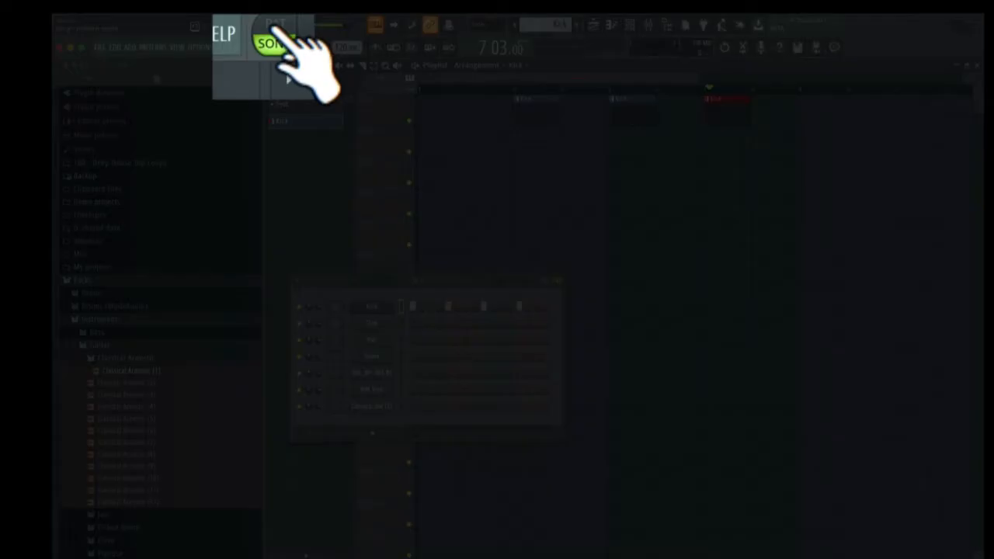
Switch playback to pattern mode and play the Kick pattern, the Test pattern and the Kick pattern again.
left_click(277, 27)
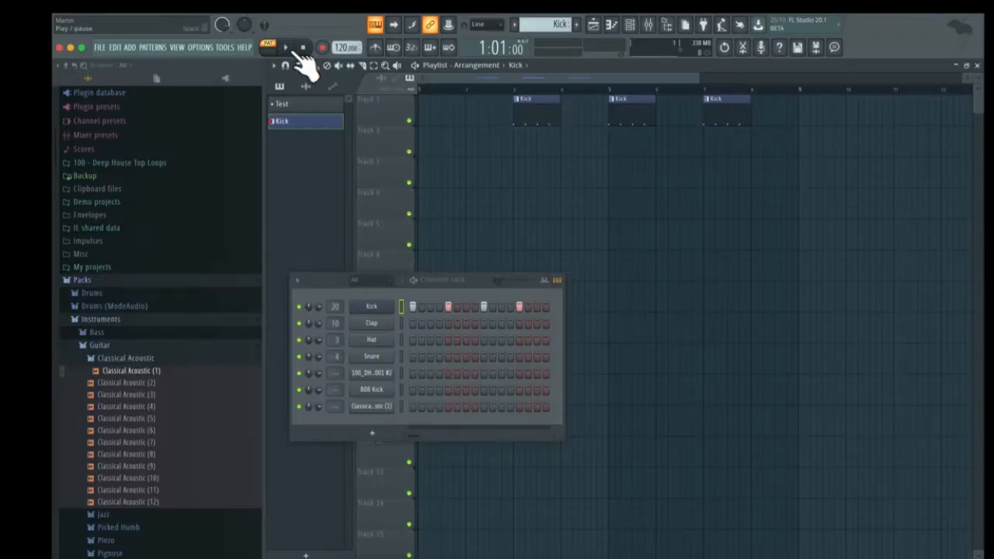
left_click(286, 47)
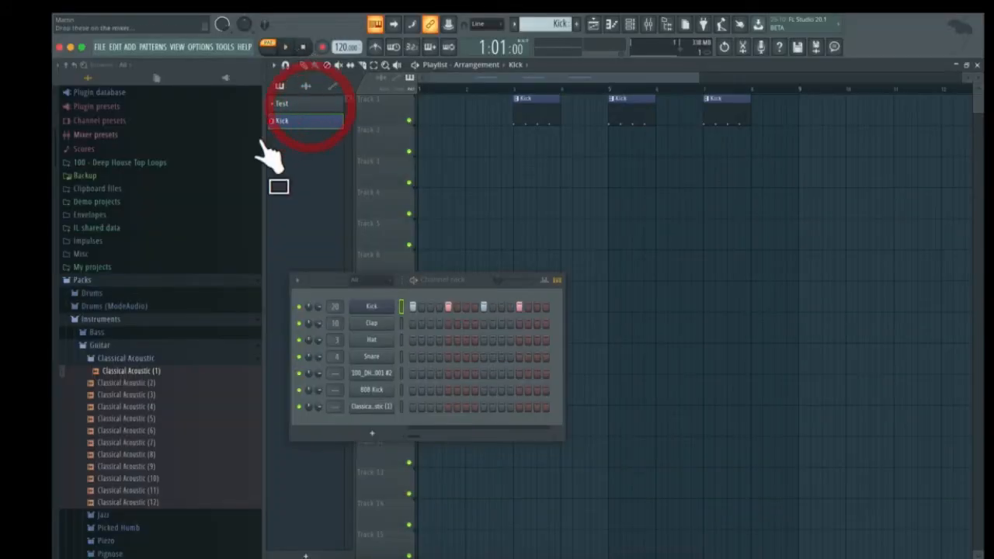
left_click(287, 104)
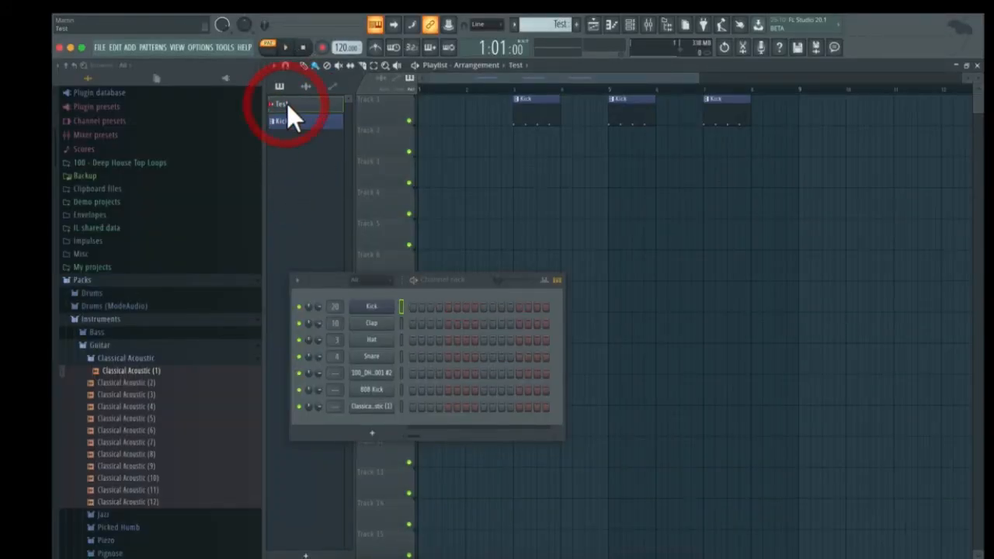
left_click(285, 47)
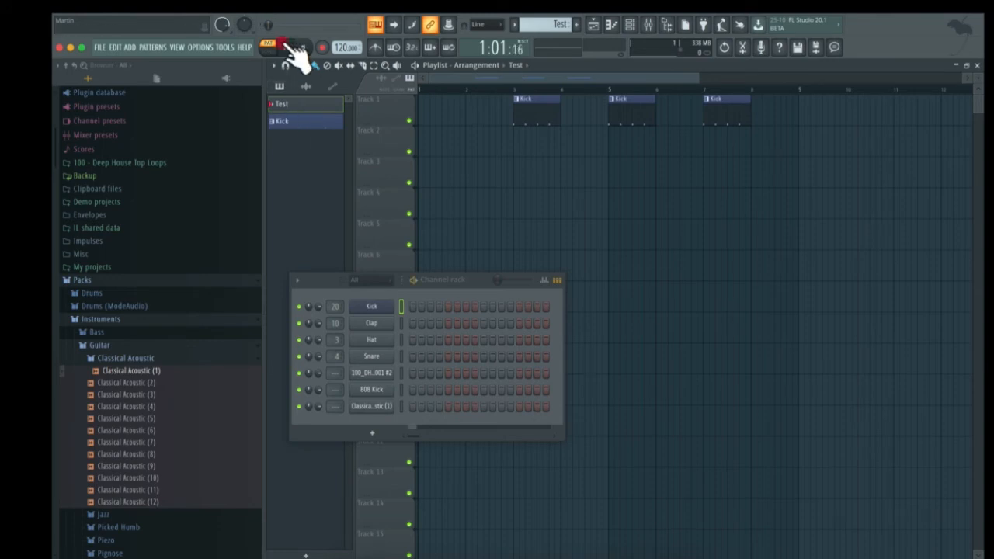
left_click(304, 49)
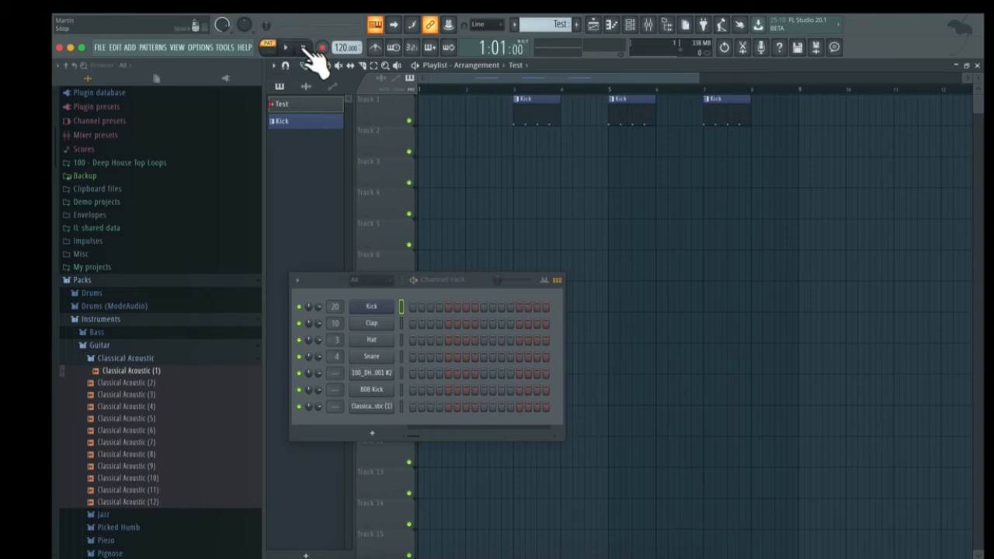
left_click(319, 118)
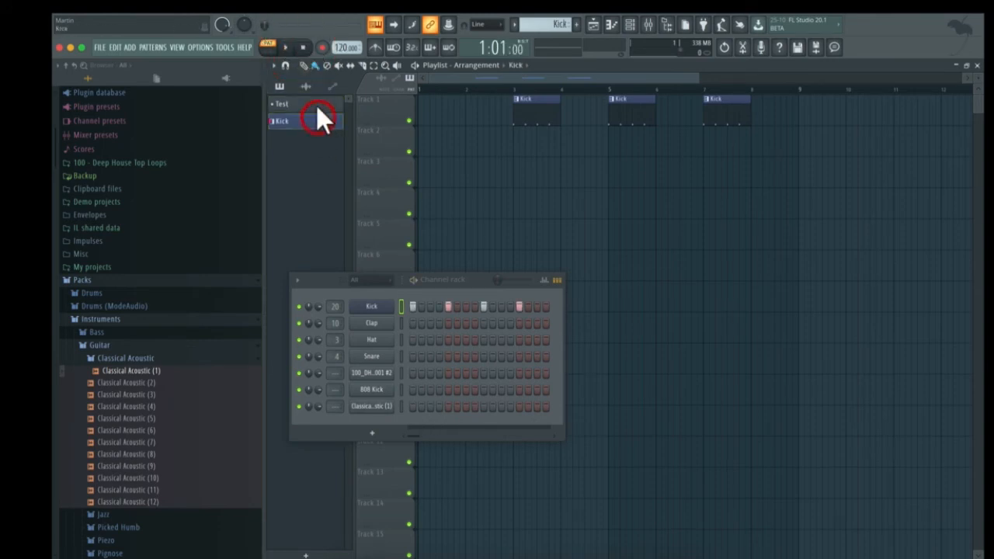
left_click(285, 47)
left_click(304, 48)
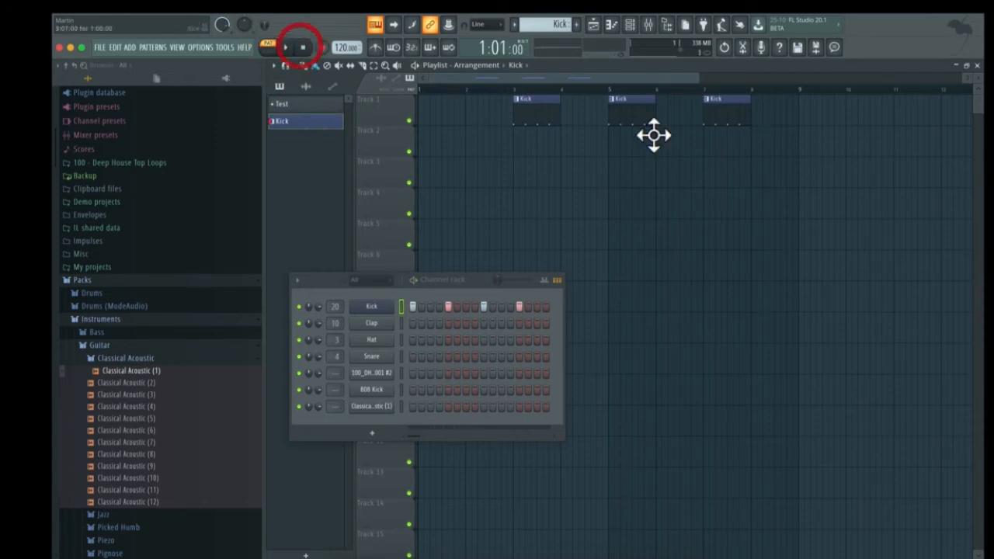
Look through the pattern options and alternate between the Test and Kick patterns, ending on Kick.
left_click_drag(563, 31, 562, 31)
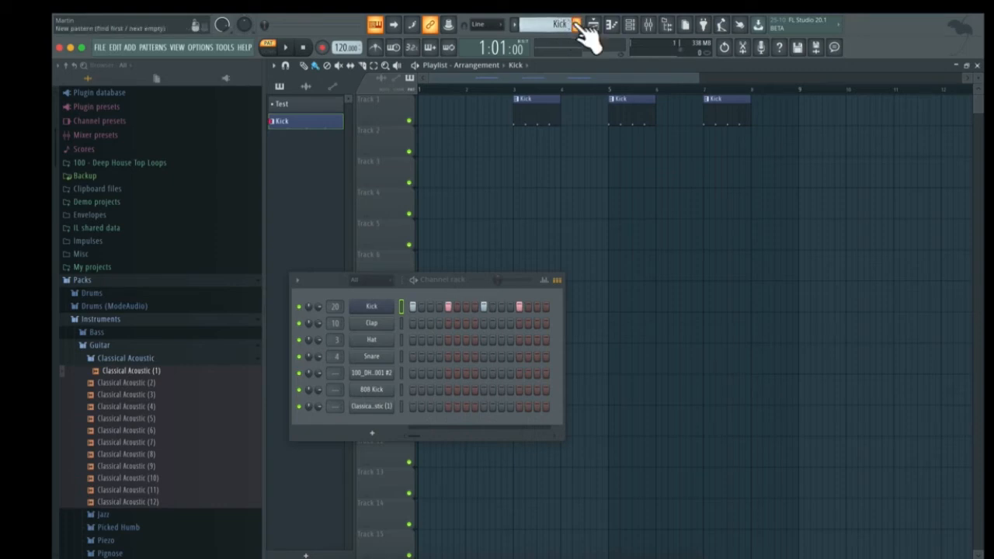
left_click(513, 24)
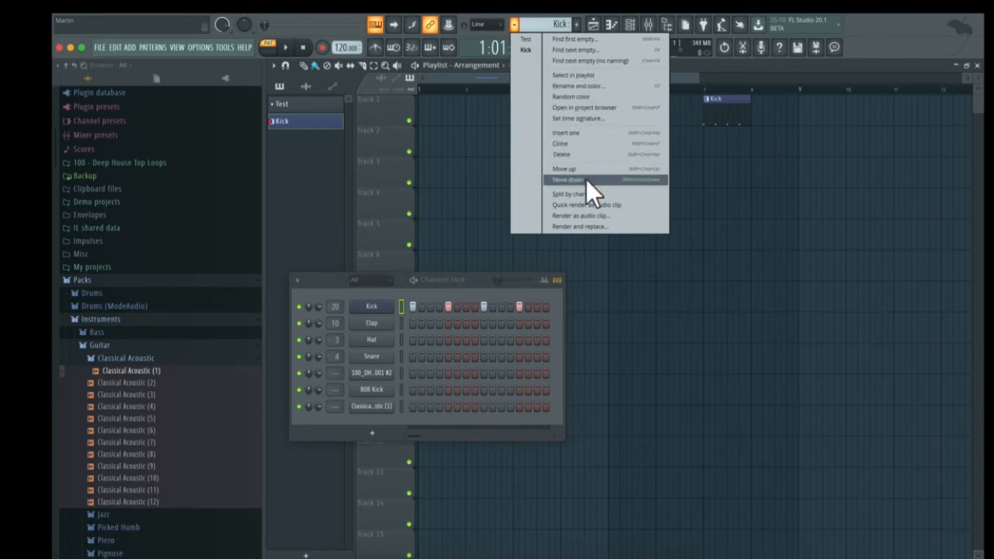
left_click(316, 194)
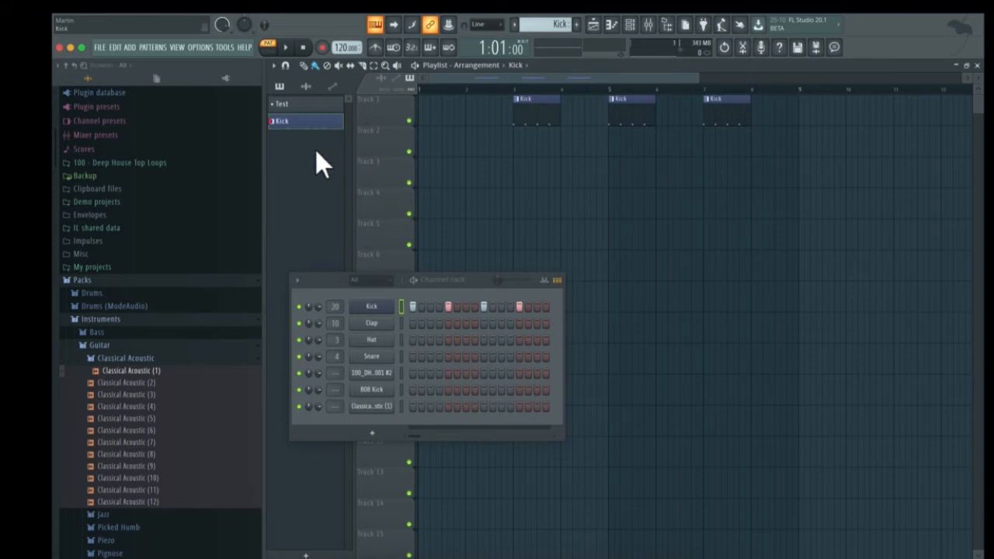
left_click(316, 102)
left_click(310, 117)
left_click(311, 105)
left_click(309, 118)
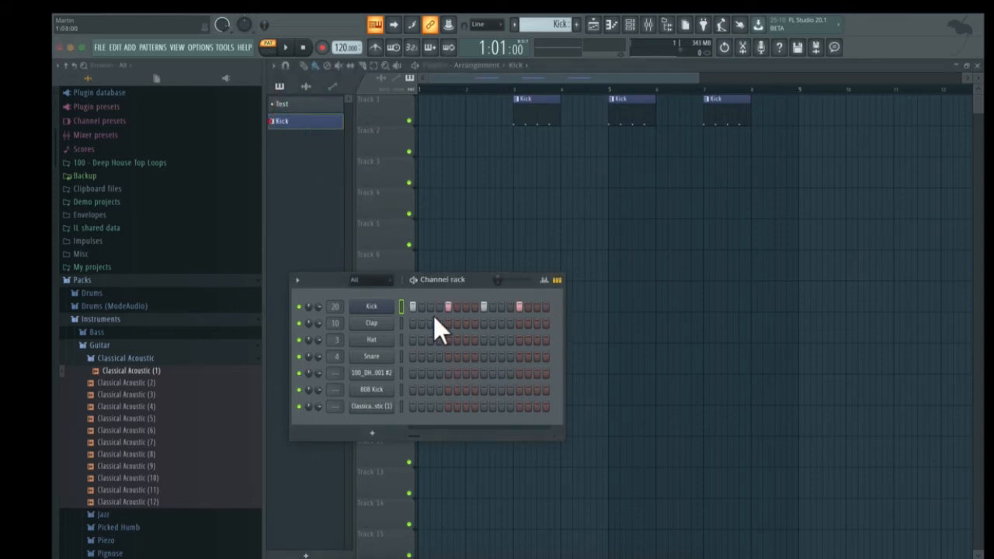
Show the Kick's graph editor, lower the note pitch of step 9, and add a low note at step 8.
left_click(544, 281)
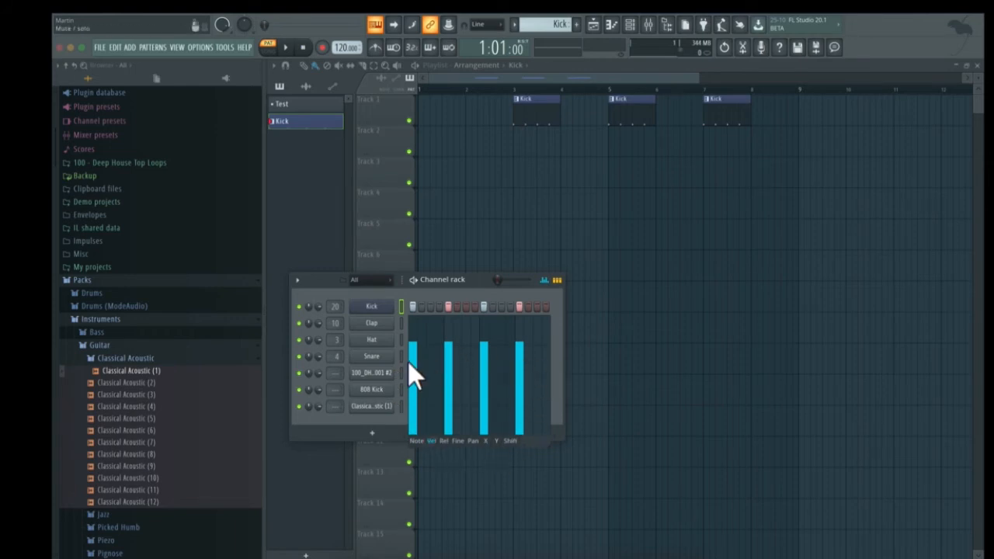
left_click(542, 281)
left_click(414, 440)
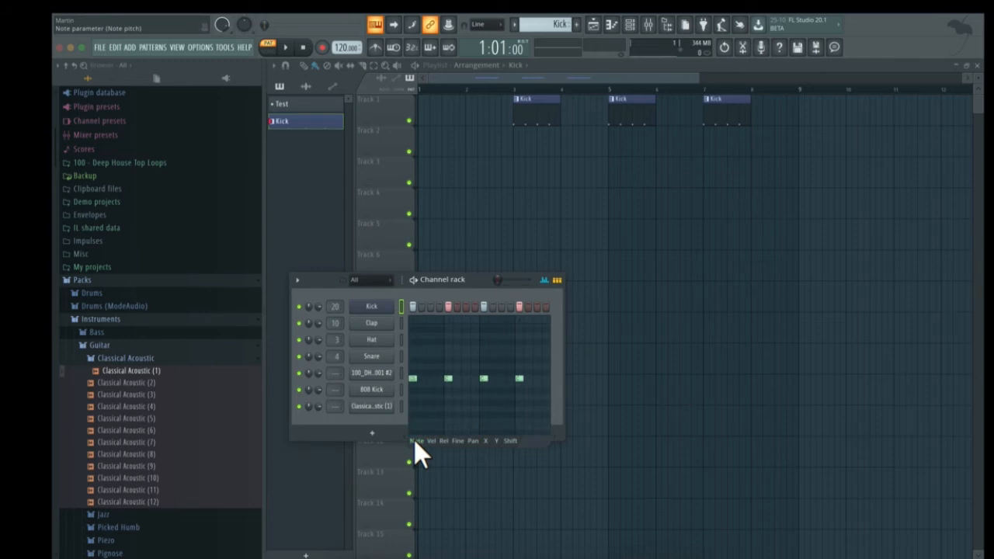
mouse_move(448, 380)
left_mouse_down()
mouse_move(448, 411)
mouse_move(447, 345)
mouse_move(447, 399)
left_mouse_up()
left_click(431, 441)
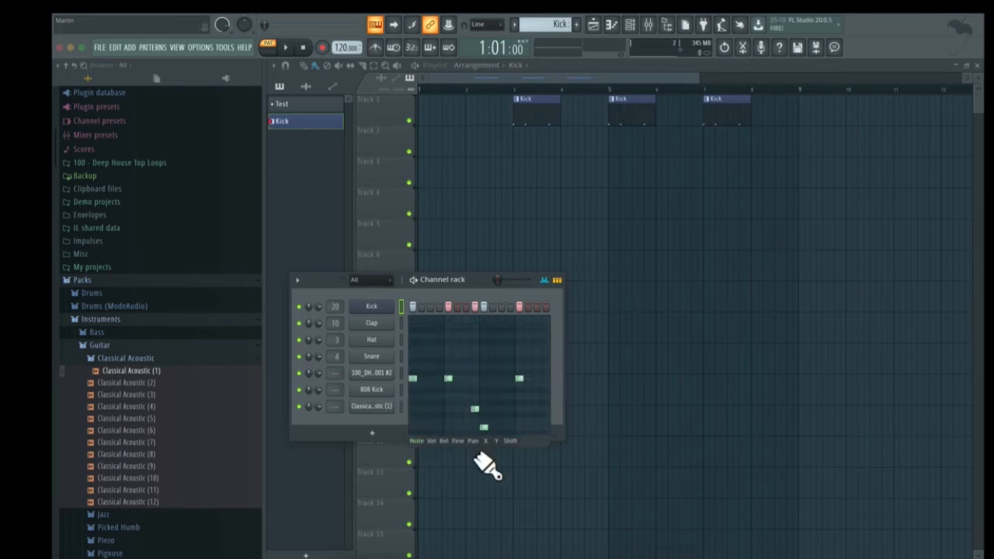
Pan Kick steps 5 and 9 to opposite sides in the graph editor.
left_click(473, 440)
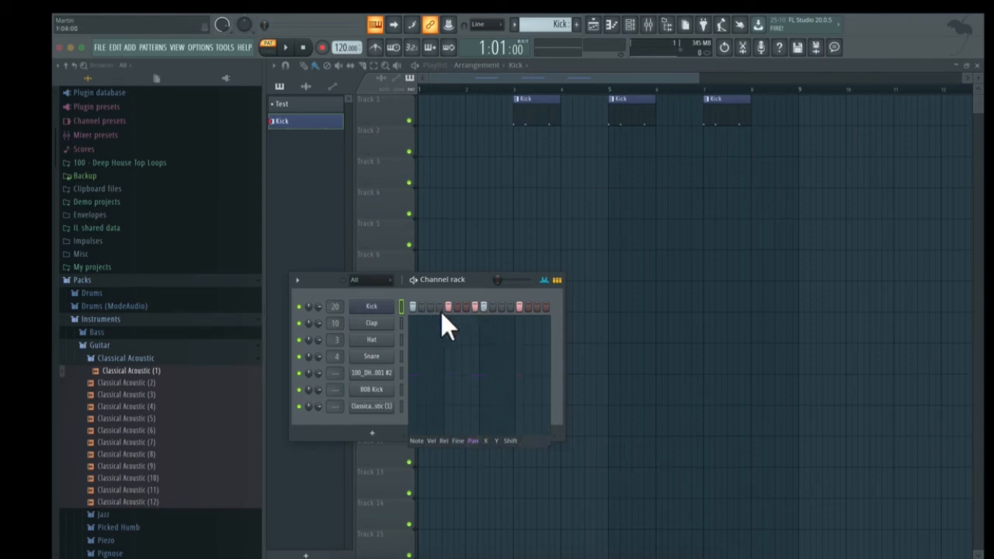
left_click(457, 413)
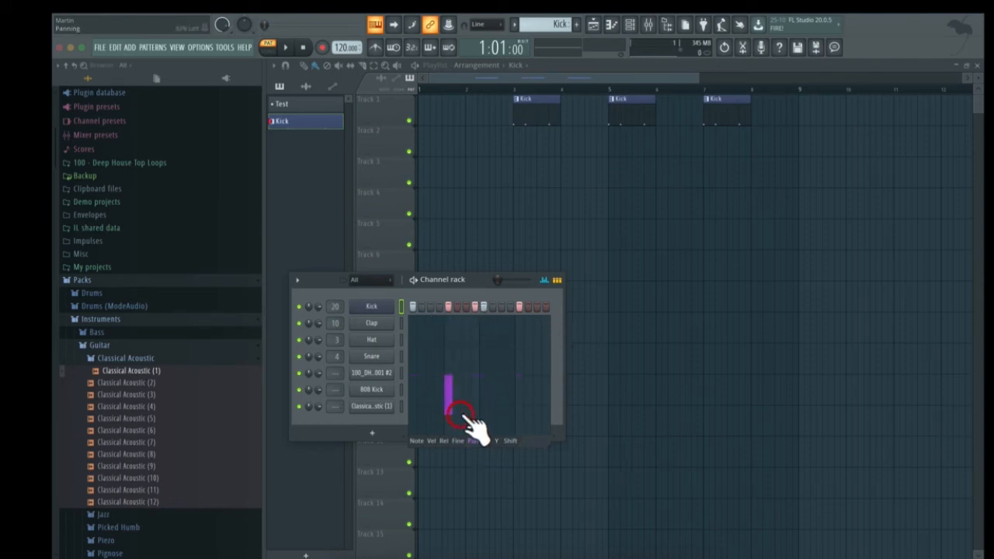
left_click(483, 345)
Review the Kick's Fine, Rel, Vel and Note graphs, and close the graph editor with the added step 8 removed.
left_click(457, 440)
left_click(444, 440)
left_click(433, 440)
left_click(415, 440)
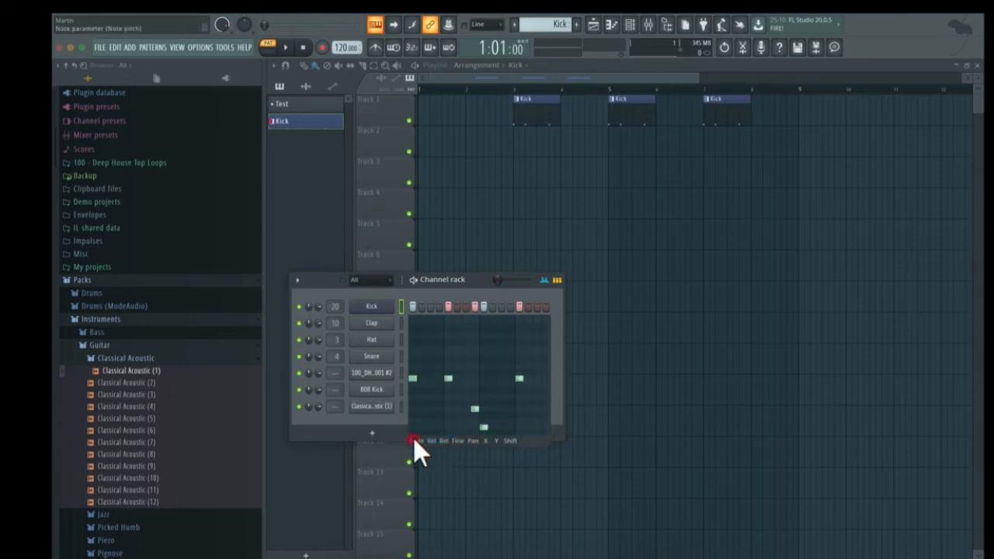
left_click(413, 438)
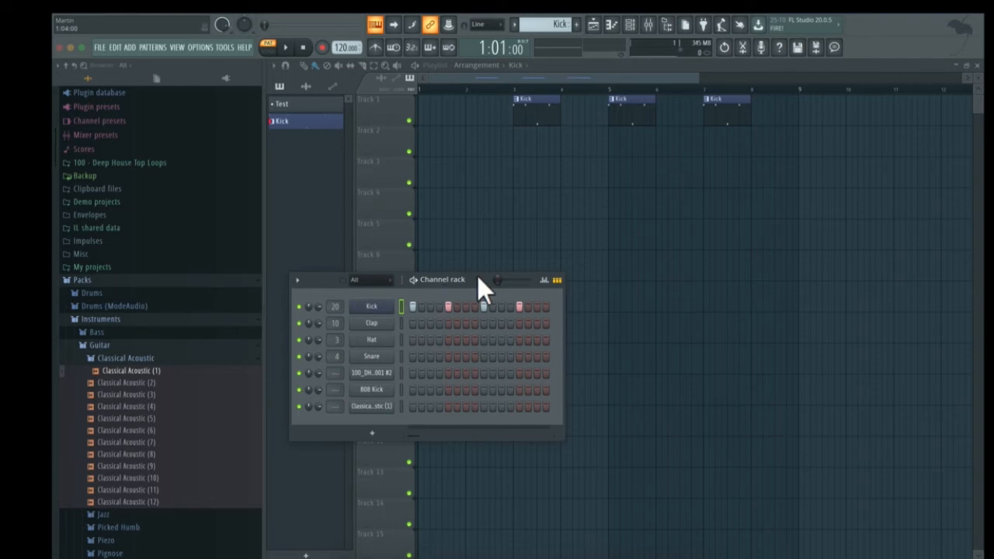
Hide the channel rack and move the first Kick clip on Track 1 to bar 1.
left_click(629, 25)
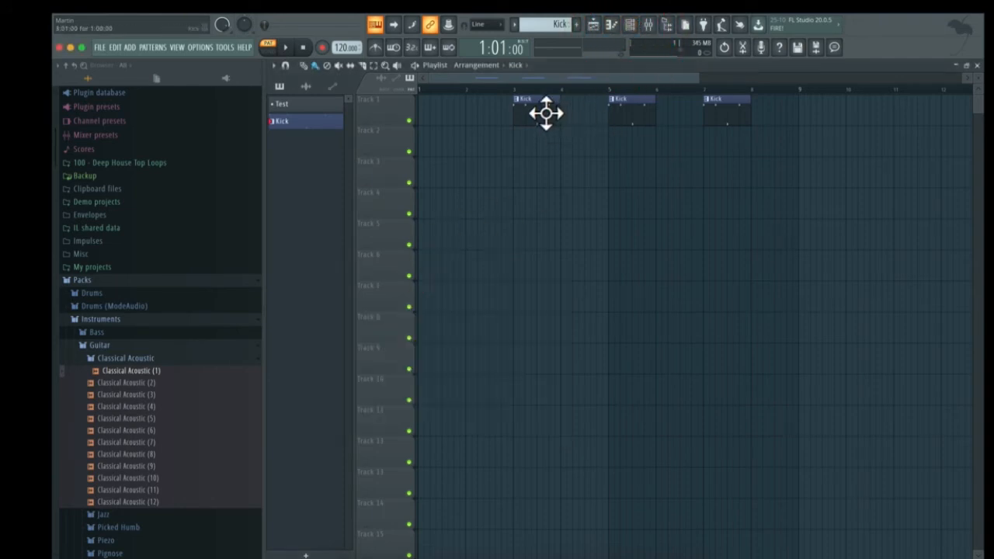
left_click_drag(545, 113, 450, 111)
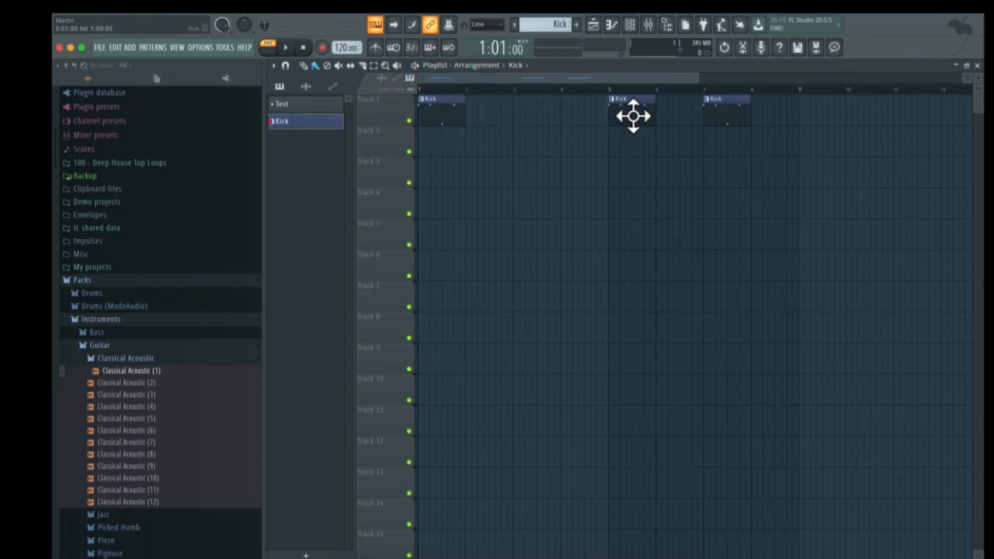
Move the second and third Kick clips to bars 2 and 3 of Track 1 and paint another Kick clip at bar 4.
left_click_drag(633, 116, 473, 106)
left_click_drag(729, 117, 546, 138)
left_click(573, 118)
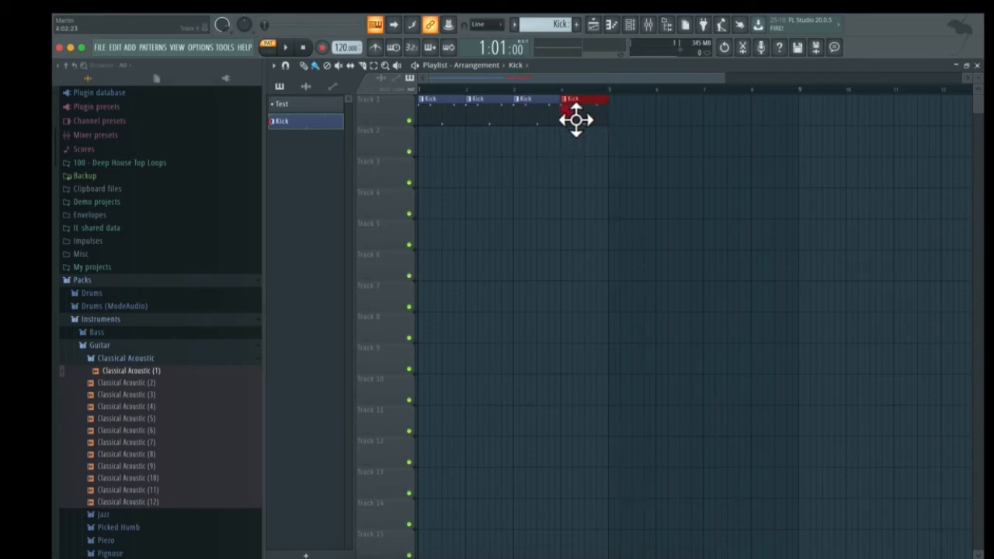
Paint a trial Kick clip on Track 3 around bar 4 and delete it.
left_click(588, 165)
left_click(590, 163)
left_click(604, 163)
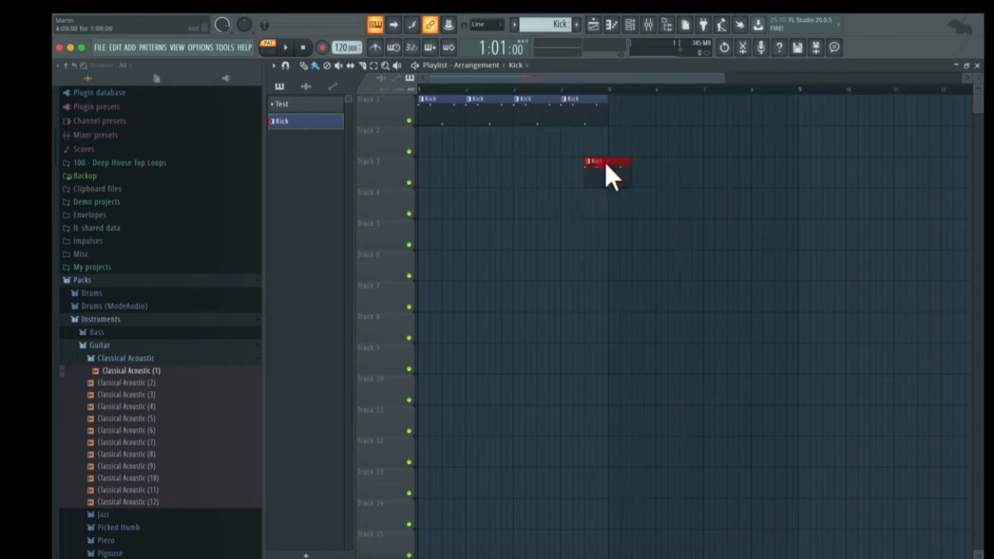
right_click(604, 162)
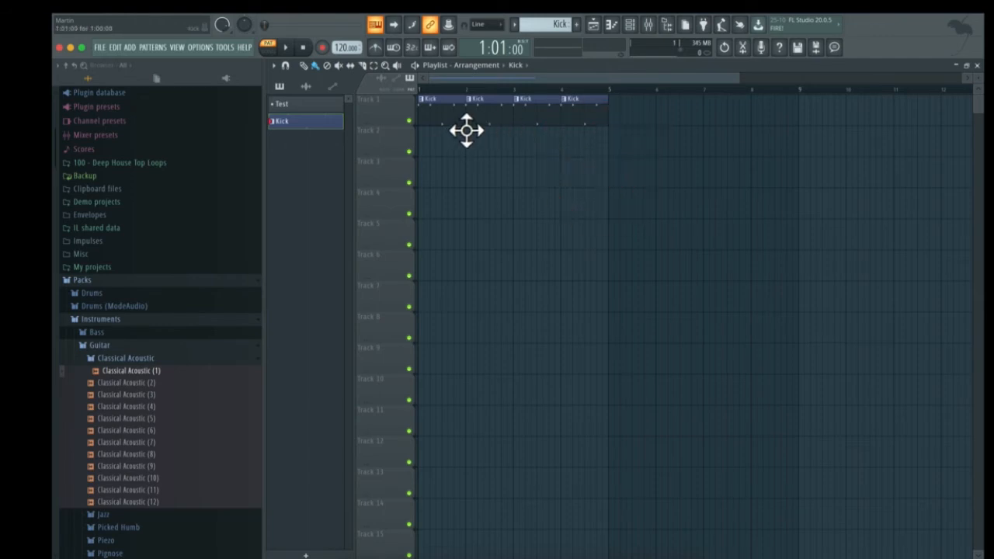
Paint separate Kick clips at bars 6 and 8 of Track 1 and delete both.
left_click(661, 107)
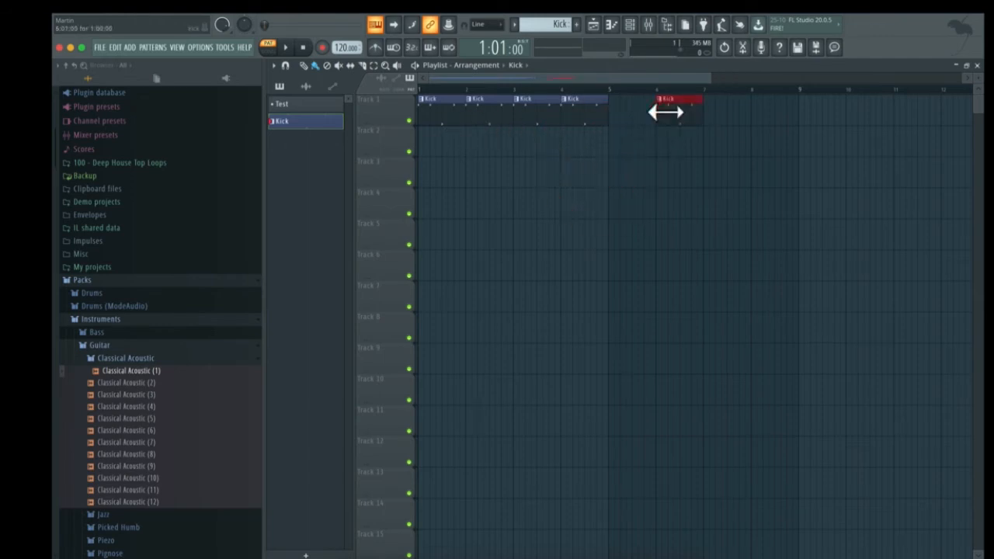
left_click(754, 106)
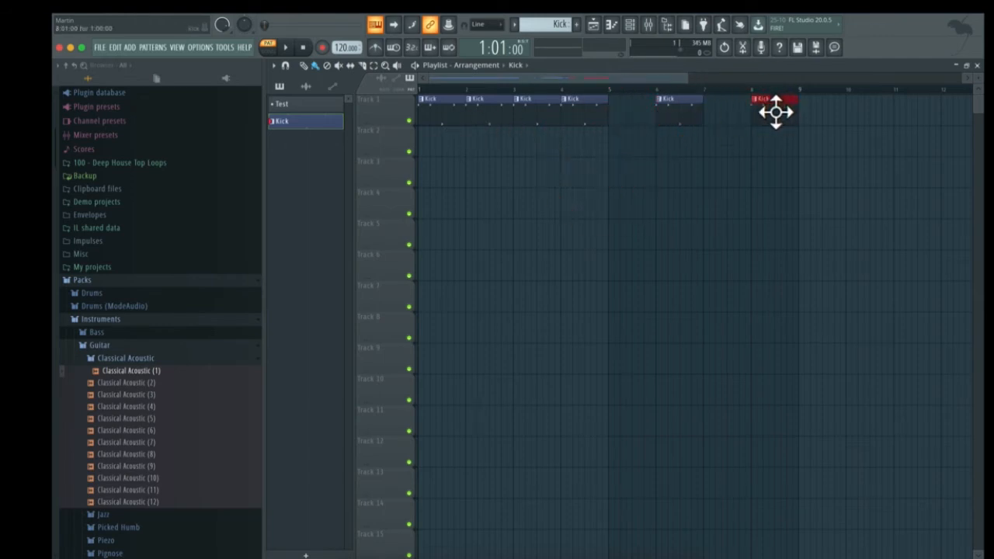
right_click(762, 104)
right_click(672, 107)
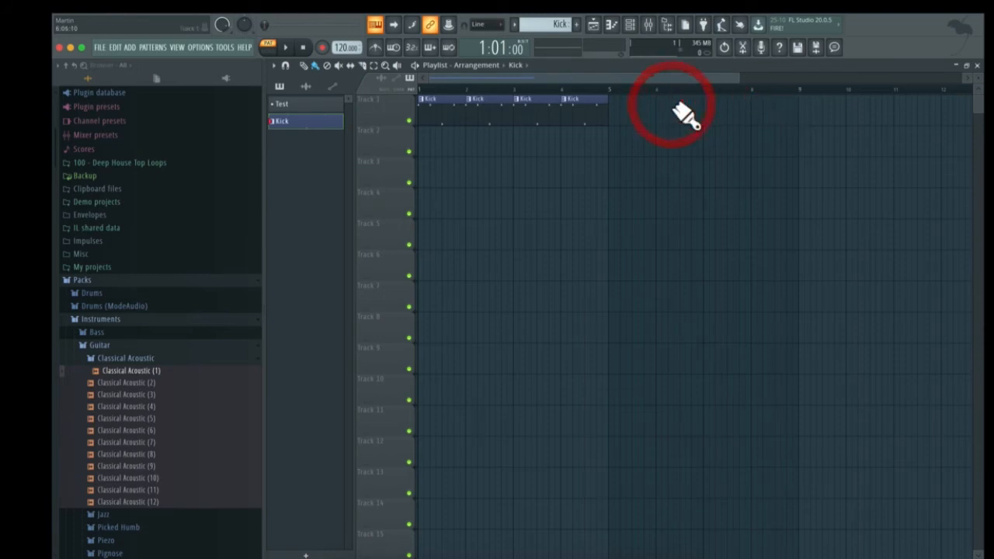
Use the Draw tool to place single Kick clips at scattered positions on Tracks 3, 4 and 5.
left_click(316, 66)
left_click(304, 66)
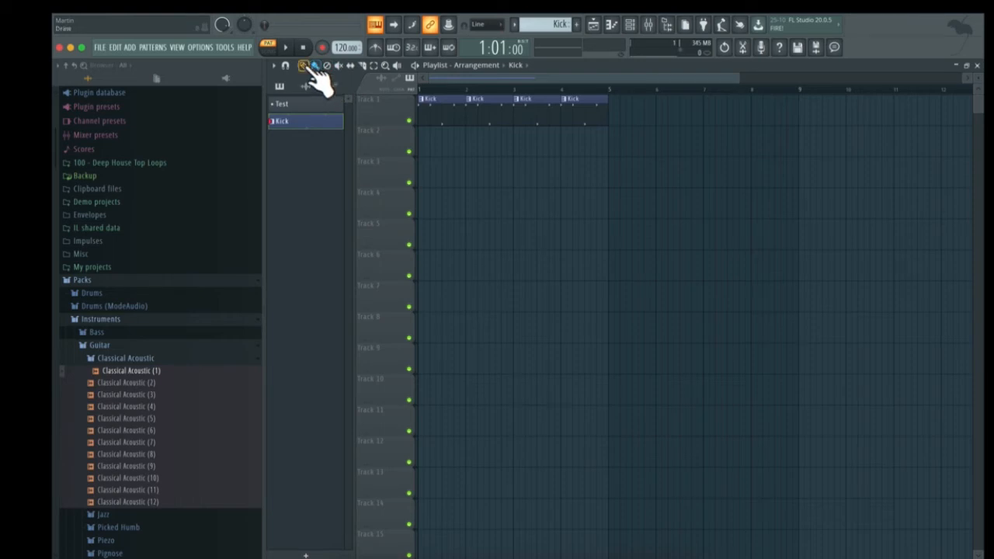
left_click(520, 226)
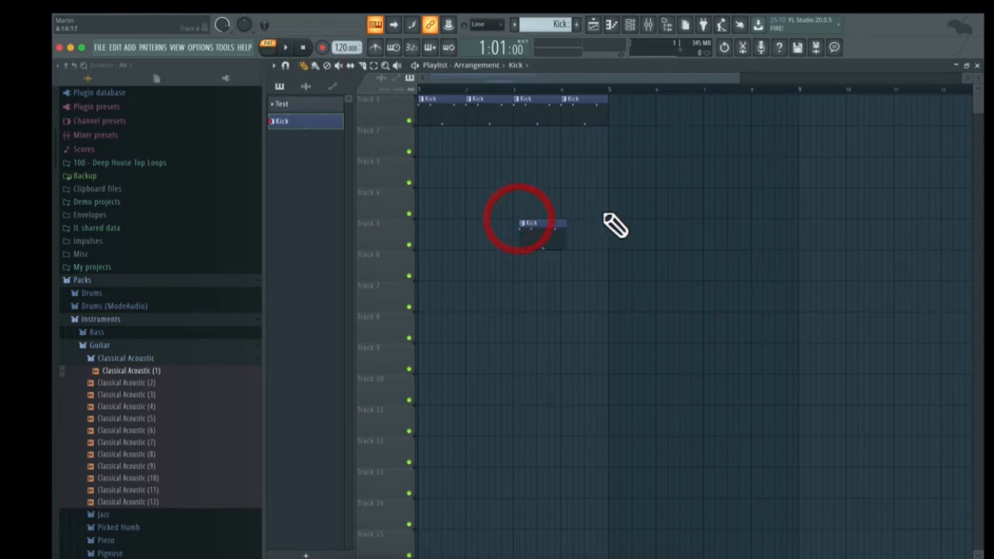
left_click(603, 208)
left_click(738, 200)
left_click_drag(747, 206, 778, 206)
mouse_move(784, 146)
left_mouse_down()
mouse_move(630, 189)
mouse_move(681, 183)
left_mouse_up()
Delete the scattered Kick clips from Tracks 3, 4 and 5.
right_click(709, 178)
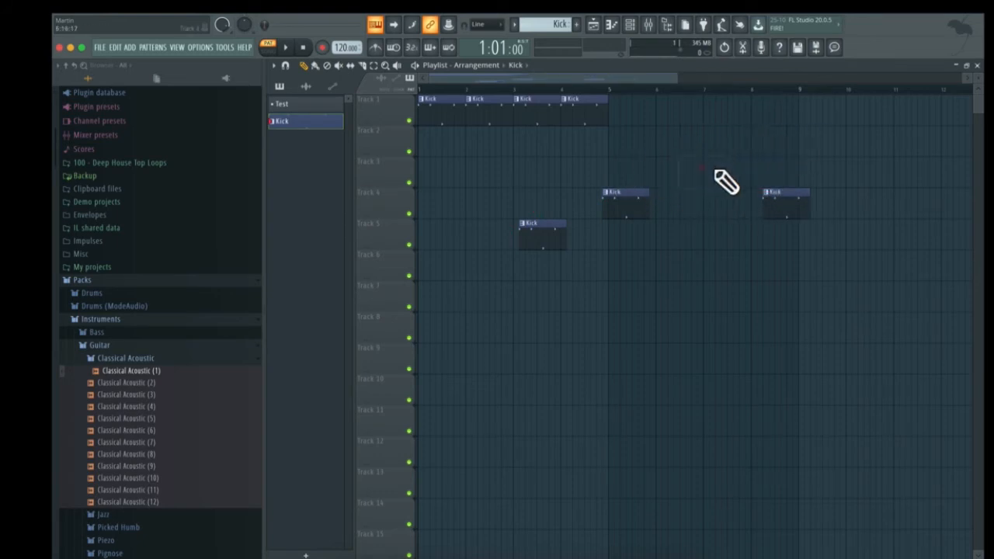
right_click(781, 204)
right_click(650, 215)
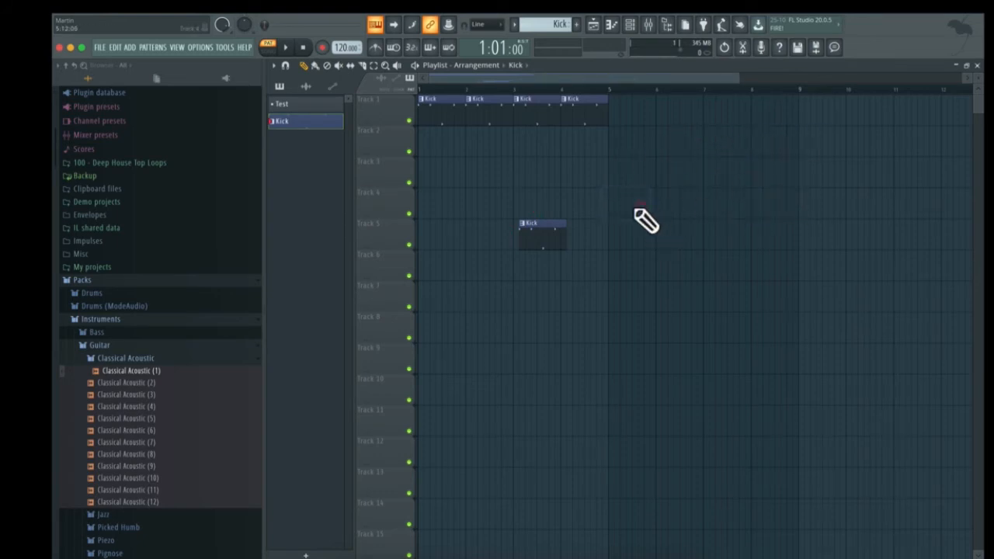
right_click(551, 238)
Paint a continuous row of four Kick clips on Track 3 with the Paint tool and delete the whole row.
left_click(317, 67)
left_click_drag(425, 162, 592, 163)
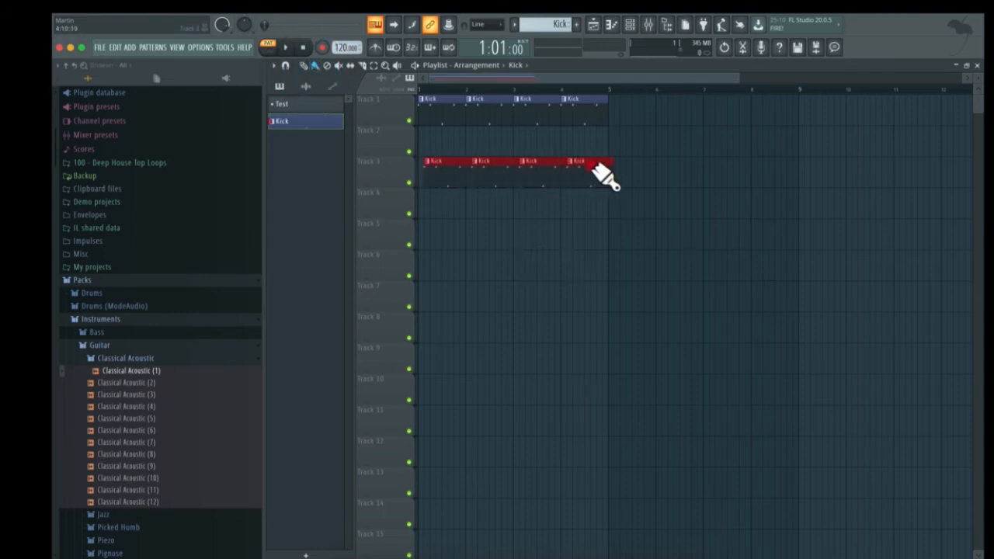
right_click(594, 163)
right_click(435, 164)
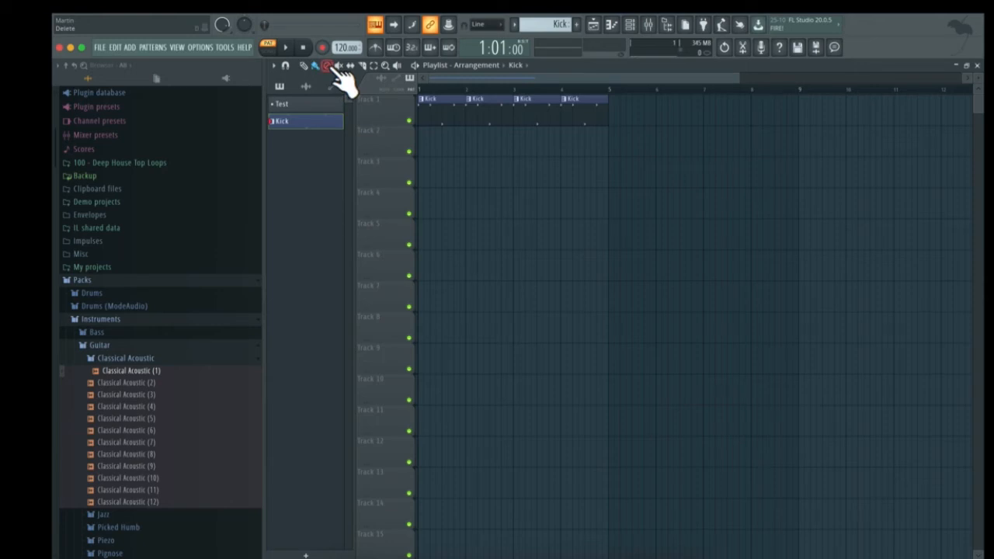
Remove the Kick clip at bar 4 of Track 1 with the Delete tool and paint it back in the same place.
left_click(599, 102)
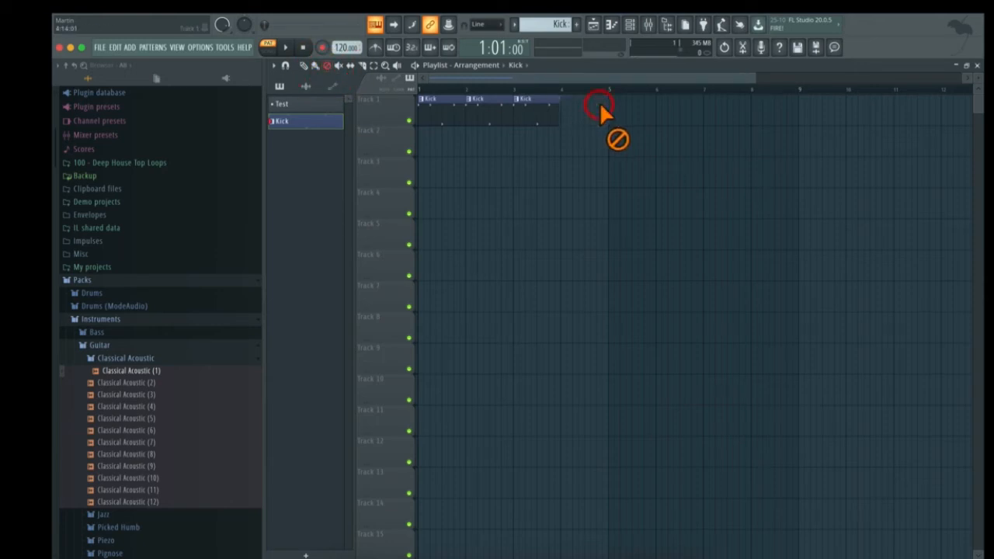
left_click(304, 66)
left_click(314, 66)
left_click(304, 66)
left_click(314, 66)
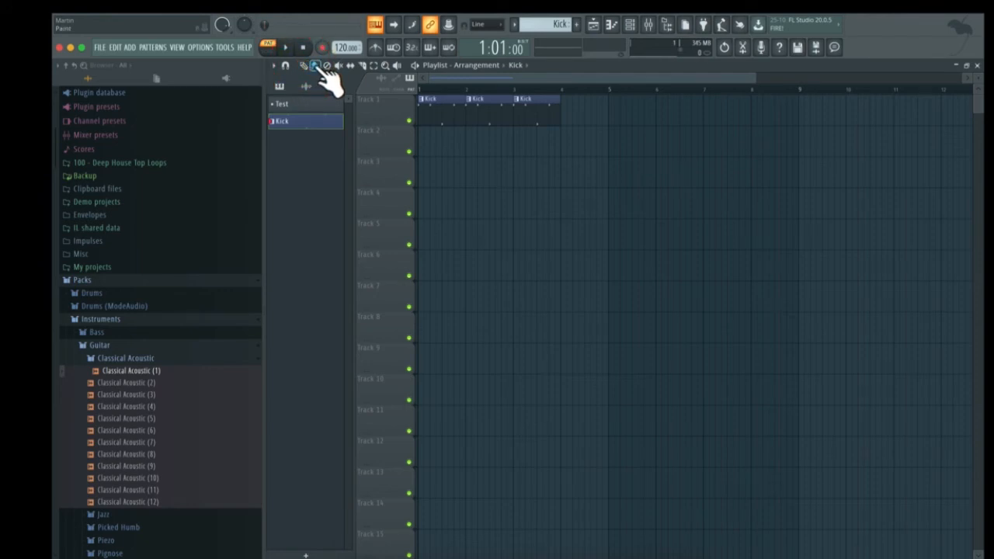
left_click(576, 116)
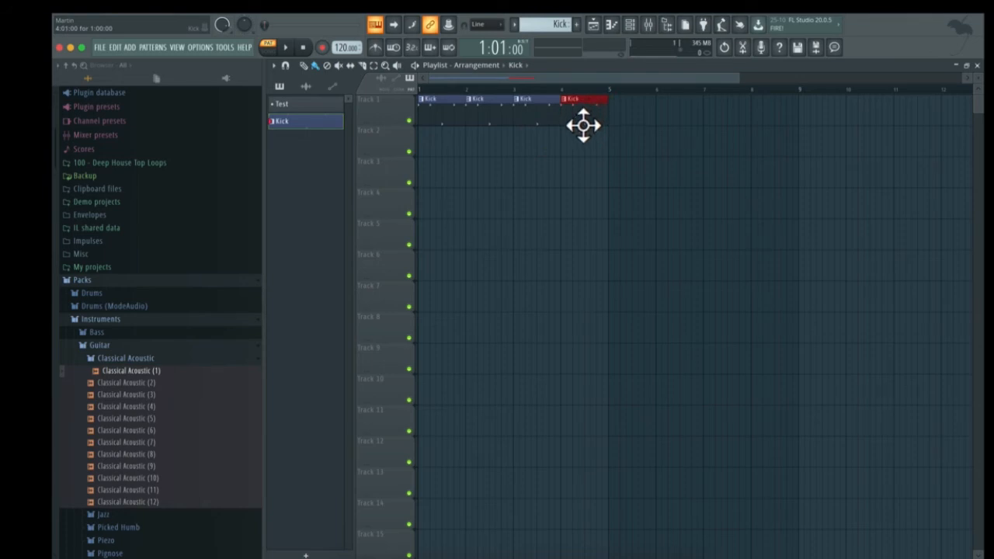
Mute the Kick clips at bars 2 to 4 of Track 1 with the Mute tool and unmute them again.
left_click(340, 66)
left_click(586, 111)
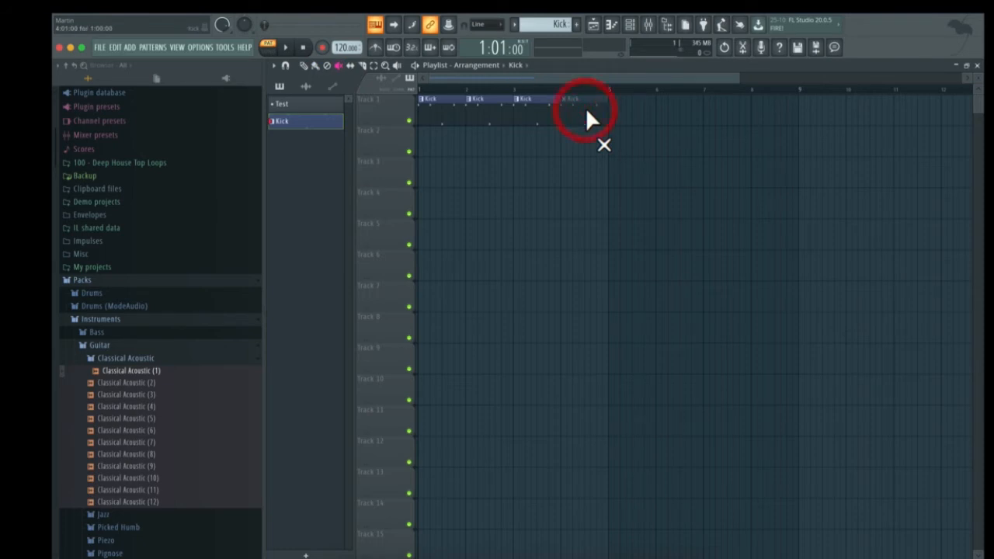
left_click(585, 108)
left_click(476, 106)
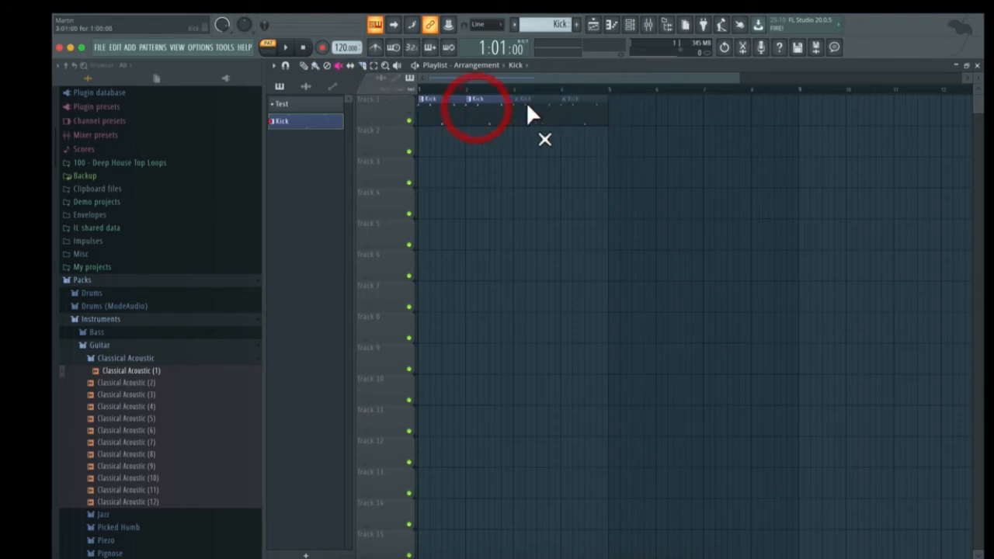
left_click(532, 105)
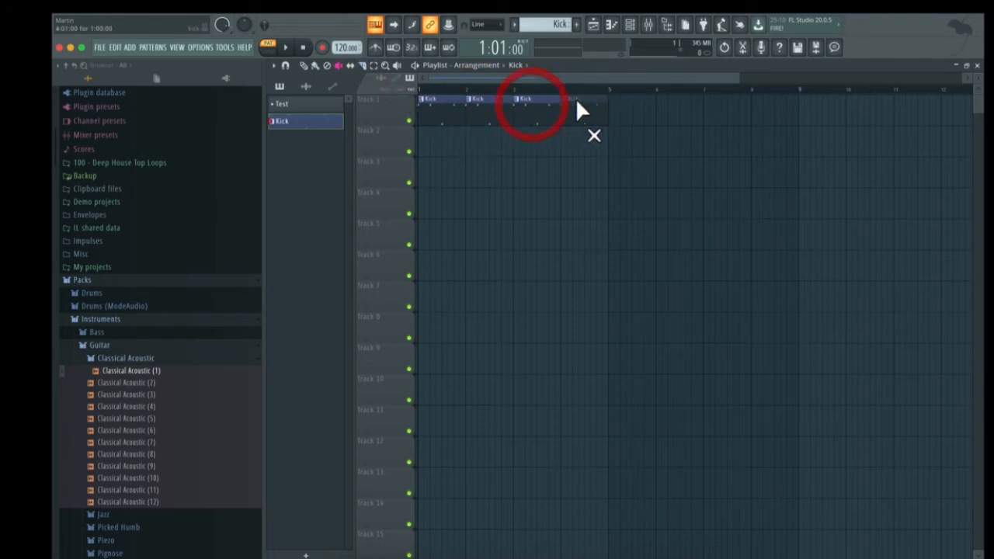
left_click(575, 101)
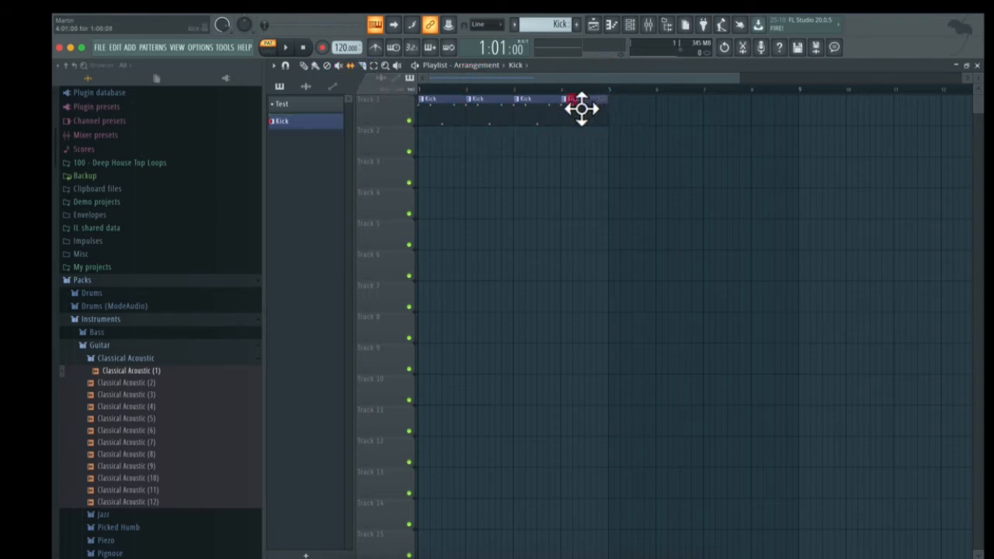
Move the fourth Kick clip down to Track 5 and draw extra Kick clips on Tracks 5, 7, 8 and 9.
left_click_drag(581, 109, 562, 249)
left_click(486, 235)
left_click(571, 307)
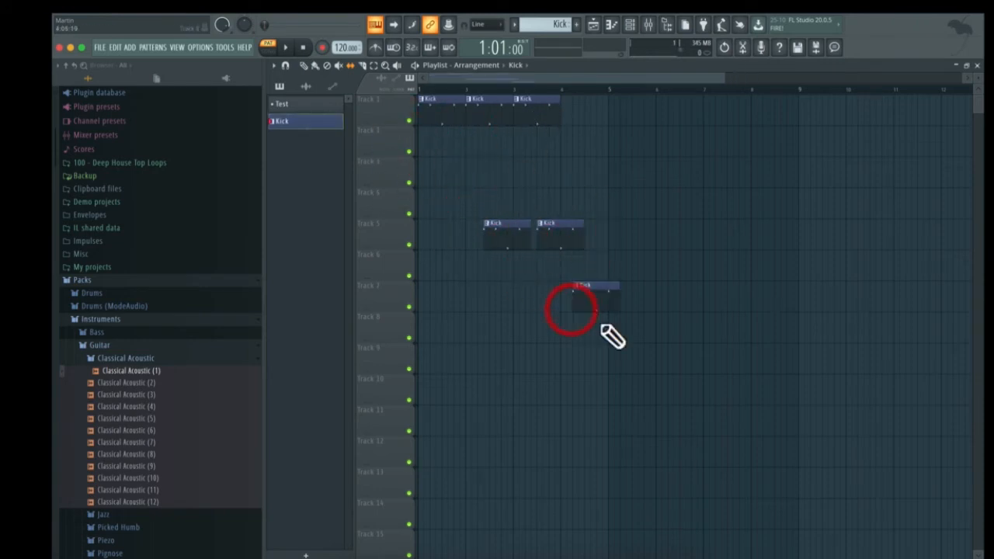
left_click(681, 370)
left_click(876, 322)
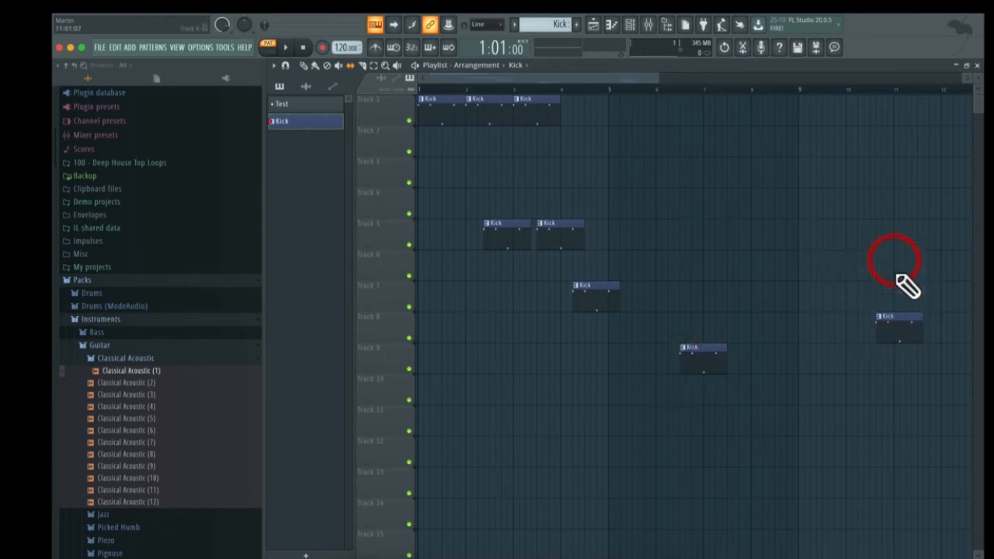
Delete all the Kick clips placed on Tracks 5, 7, 8 and 9.
right_click(901, 333)
left_click(703, 358)
left_click(596, 289)
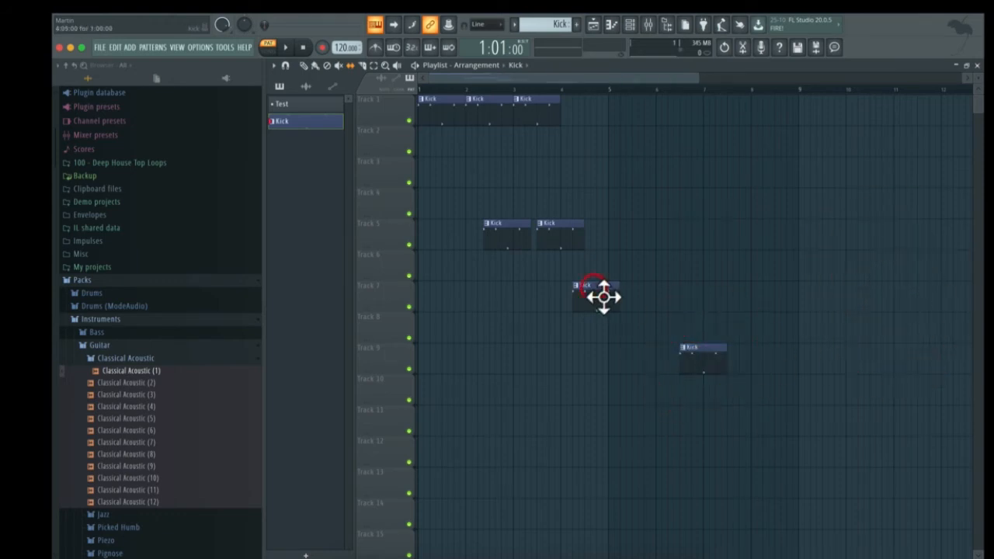
right_click(601, 295, "alt")
right_click(708, 358)
right_click(603, 297)
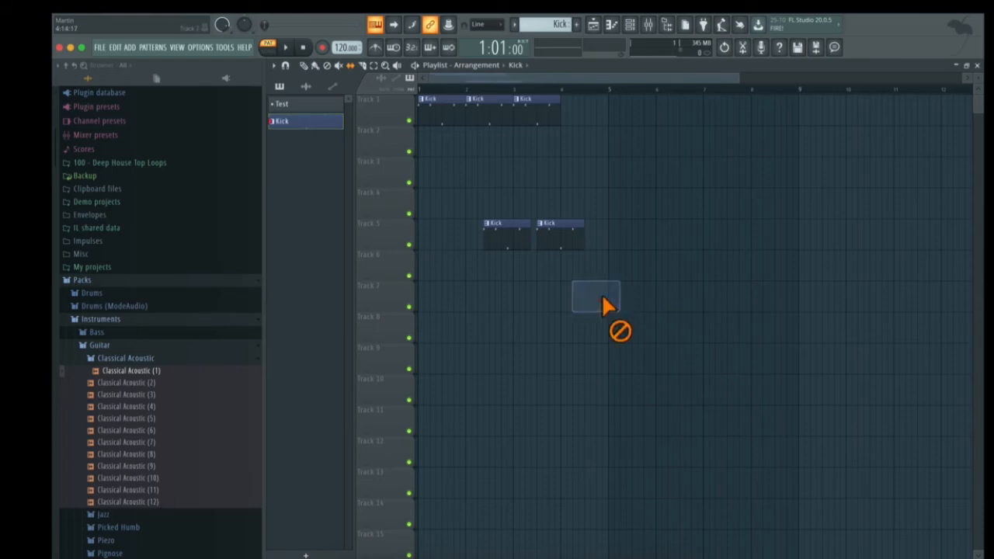
right_click(548, 229)
right_click(515, 230)
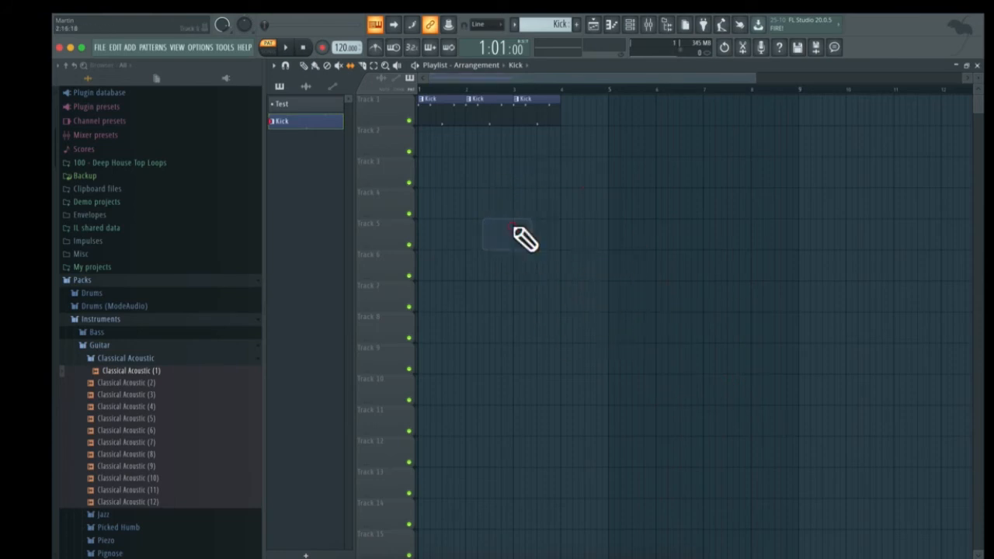
Draw a Kick clip after the third one on Track 1 and align its start with bar 4.
left_click(575, 103)
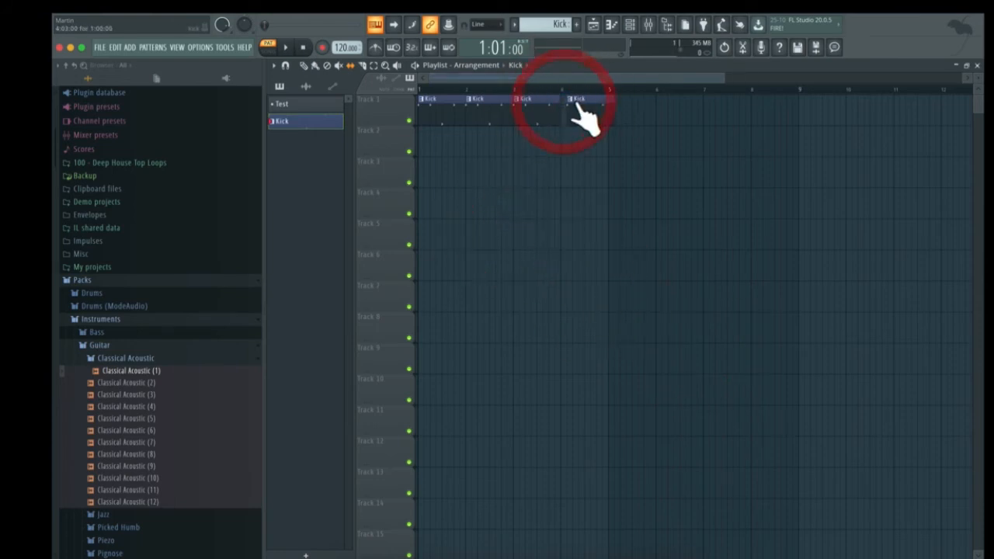
left_click(570, 100)
left_click(590, 90)
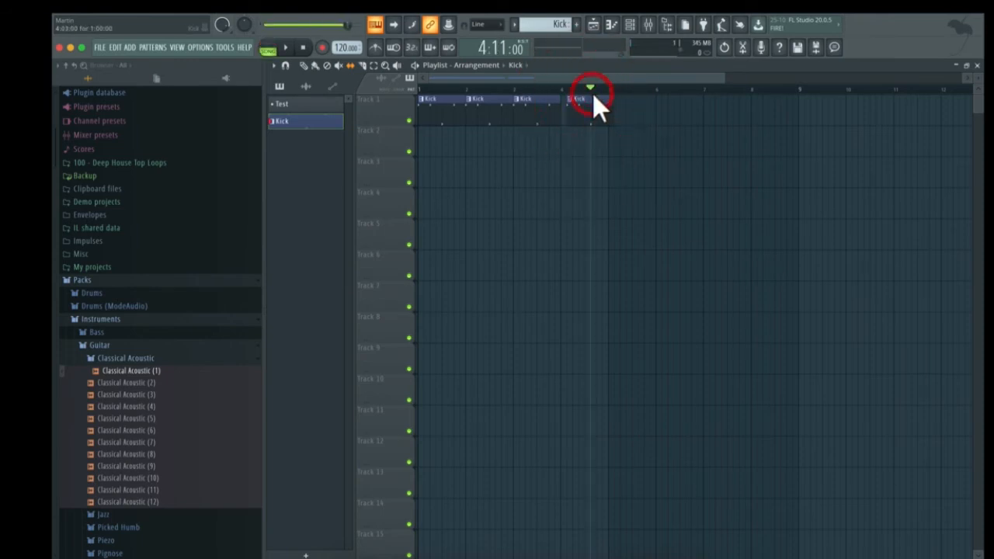
left_click_drag(594, 97, 590, 96)
Rename Track 1 to "Kick" and give it the dark blue colour that matches the Kick pattern.
left_click(381, 104)
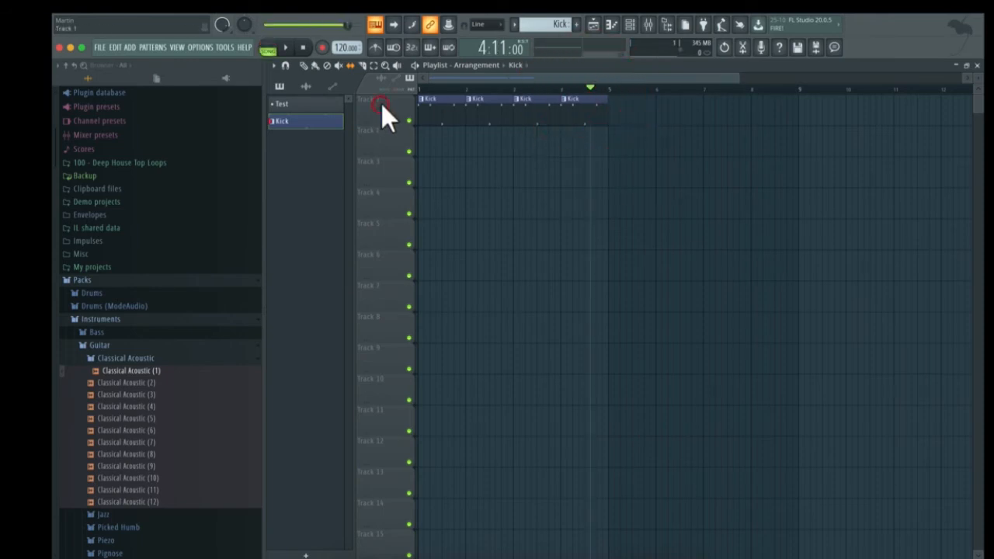
left_click(374, 100)
right_click(366, 97)
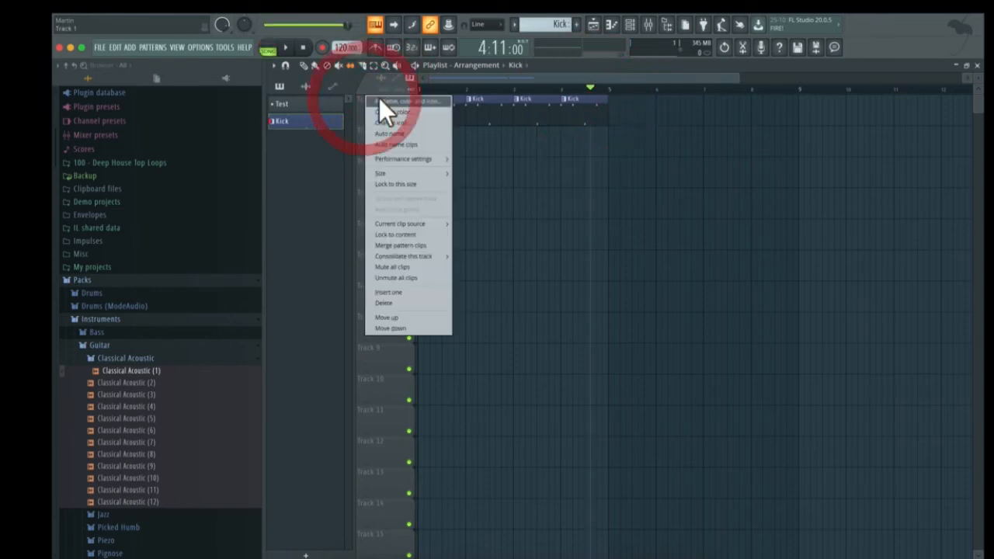
left_click(386, 100)
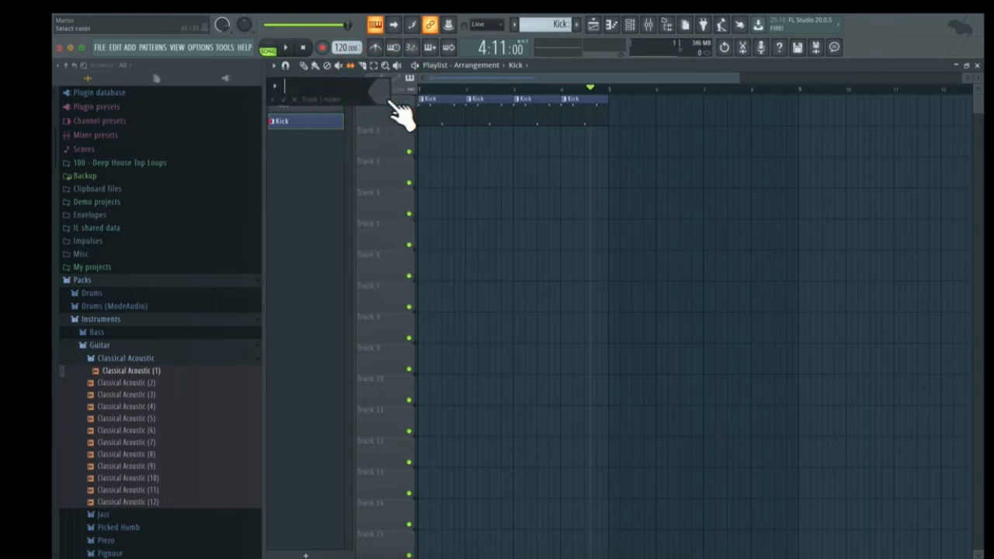
type("Kick")
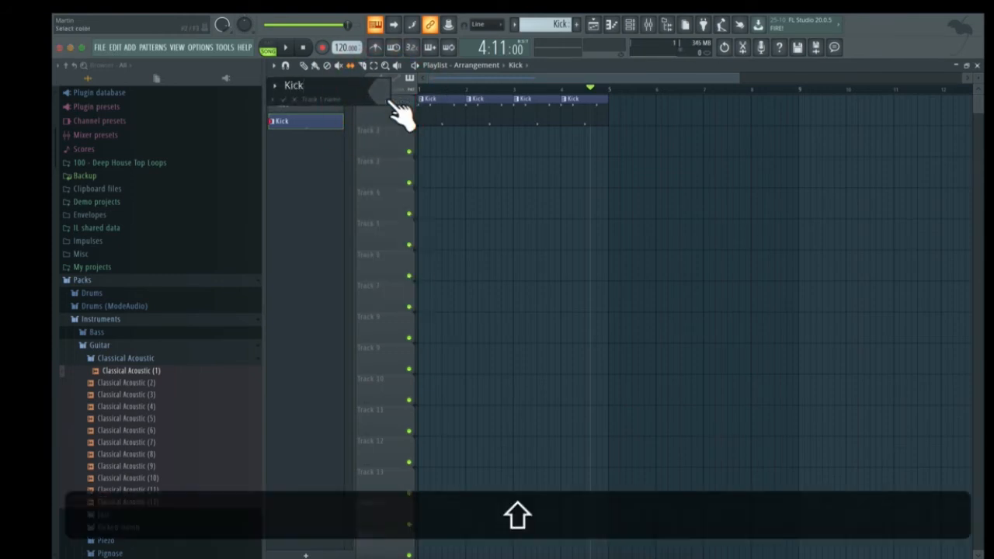
left_click(379, 93)
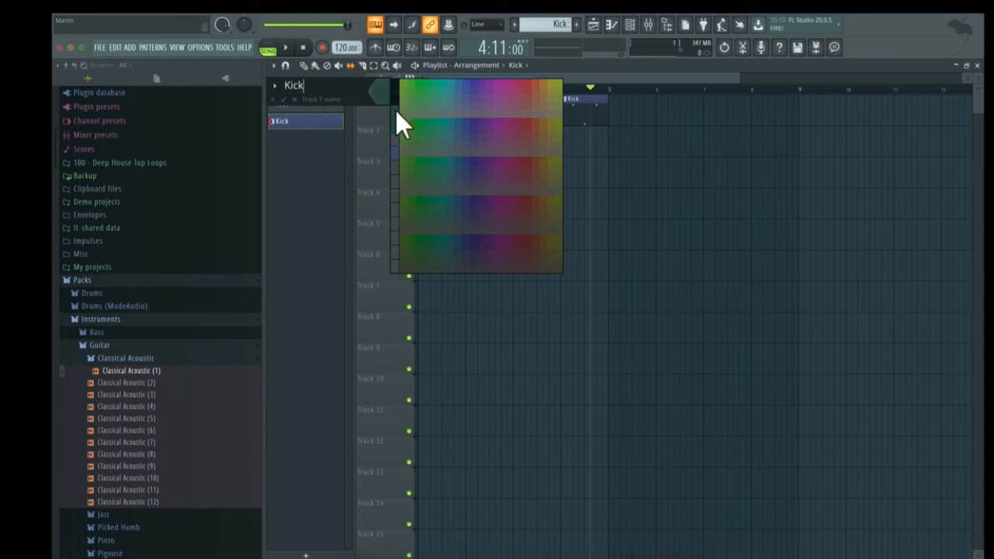
left_click(394, 152)
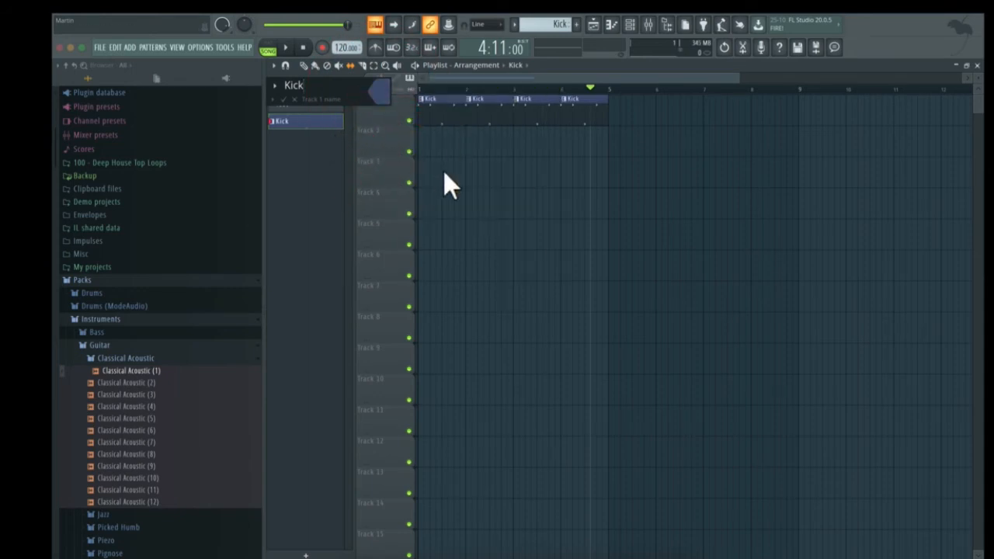
left_click(284, 100)
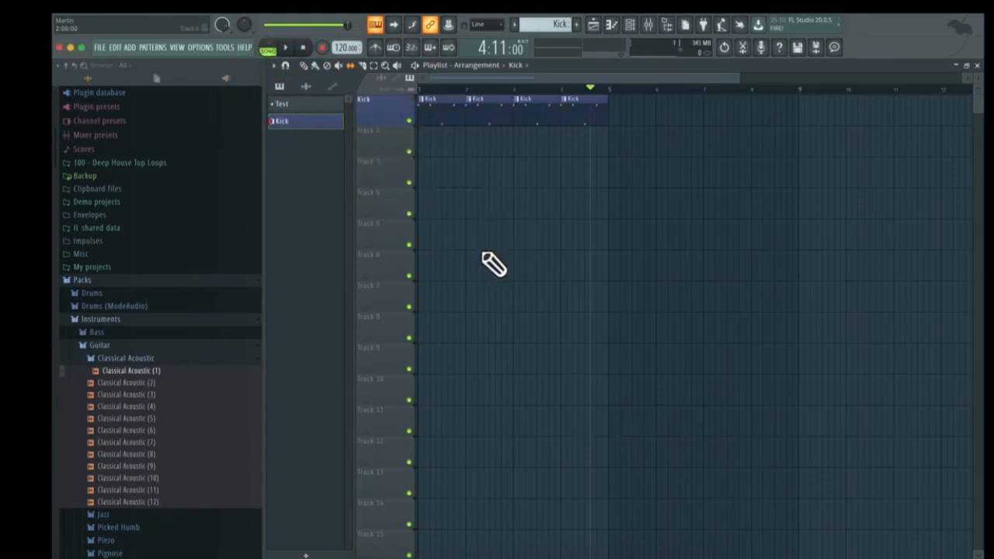
Draw a Kick clip on Track 3 near bar 2 and delete it.
left_click(466, 163)
right_click(481, 171)
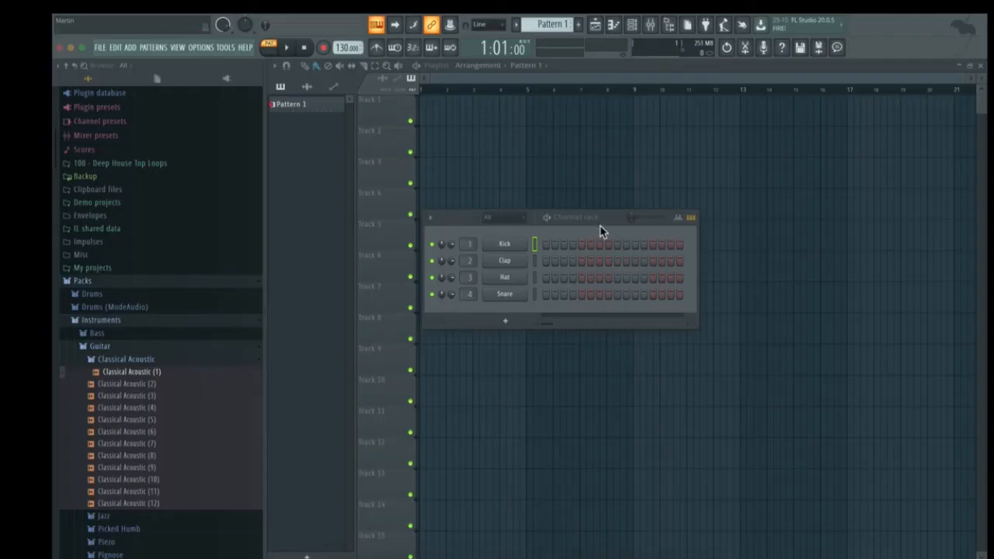
Fill the Kick channel on every fourth step (1, 5, 9 and 13) in Pattern 1 and play it back.
left_click_drag(600, 226, 581, 155)
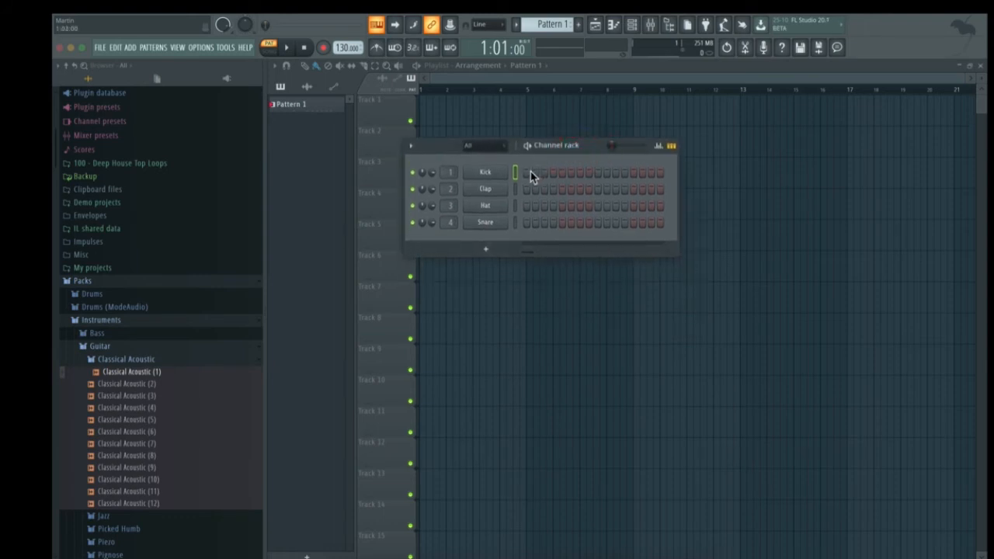
left_click(527, 173)
left_click(562, 171)
right_click(506, 168)
left_click(621, 226)
key("space")
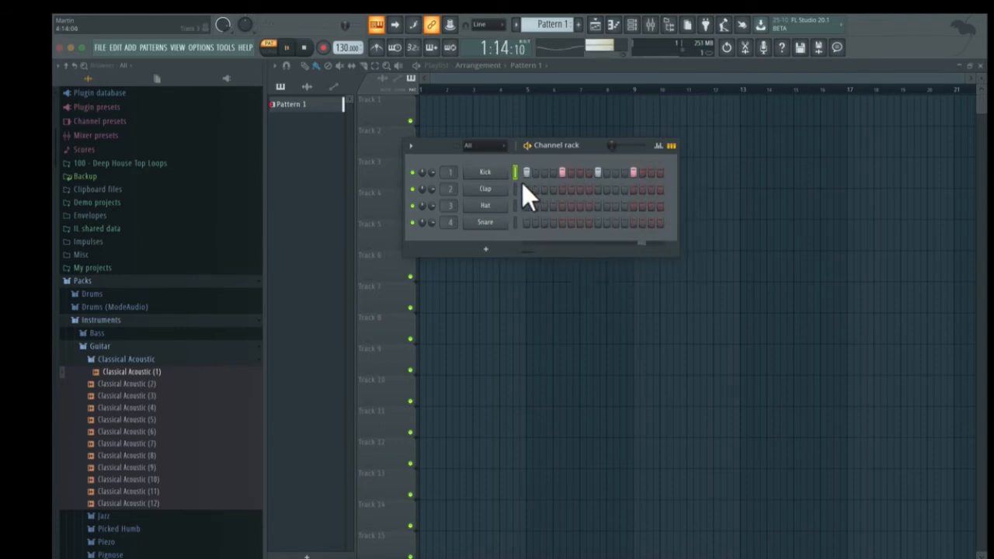
key("space")
Move the Channel rack off the upper tracks, rename Pattern 1 as "Kick" and colour it red.
left_click(571, 150)
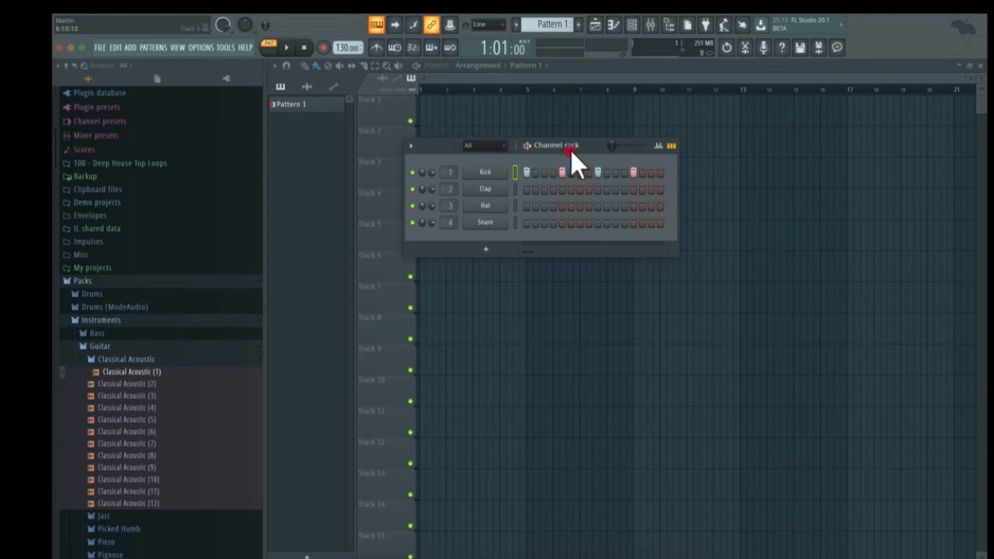
left_click_drag(571, 151, 647, 185)
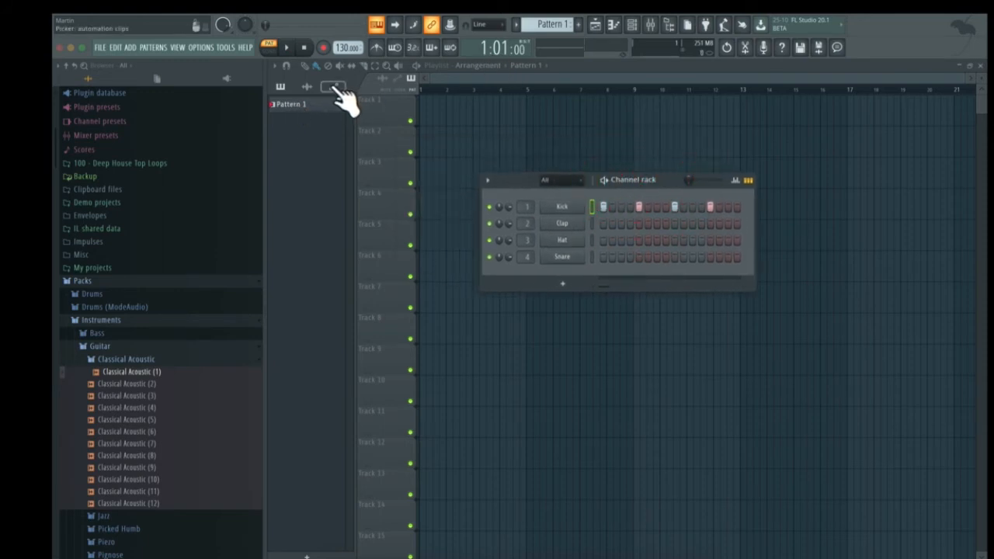
right_click(300, 103)
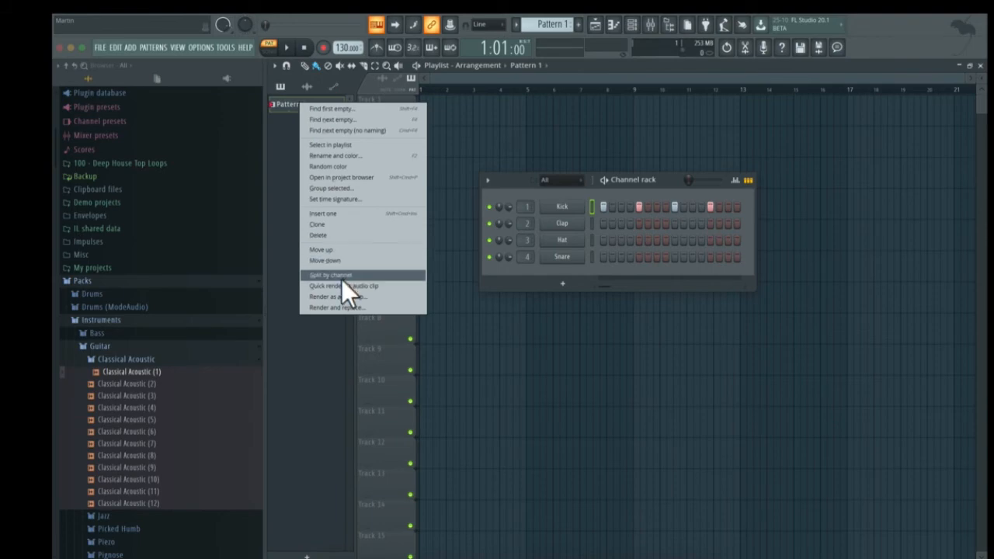
left_click(344, 156)
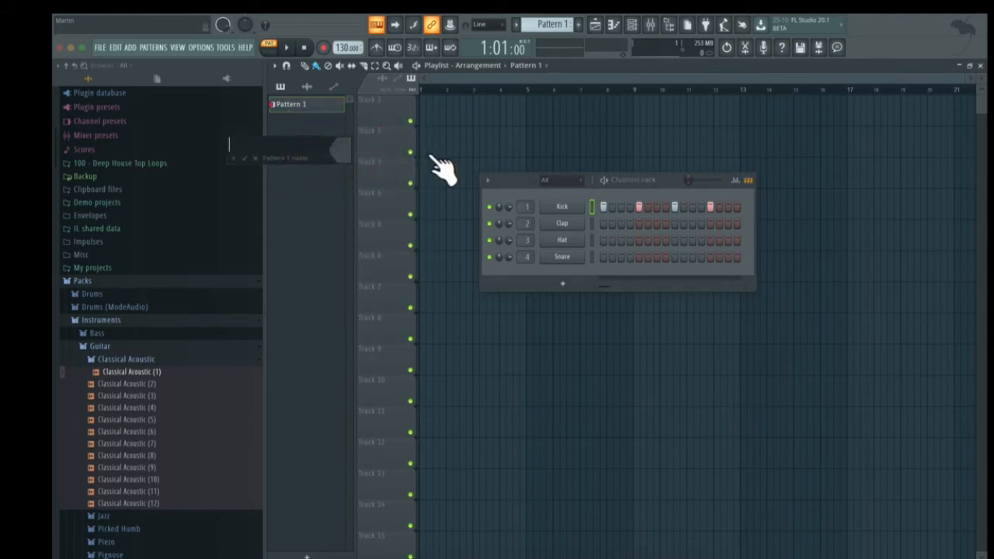
type("Kick")
left_click(341, 151)
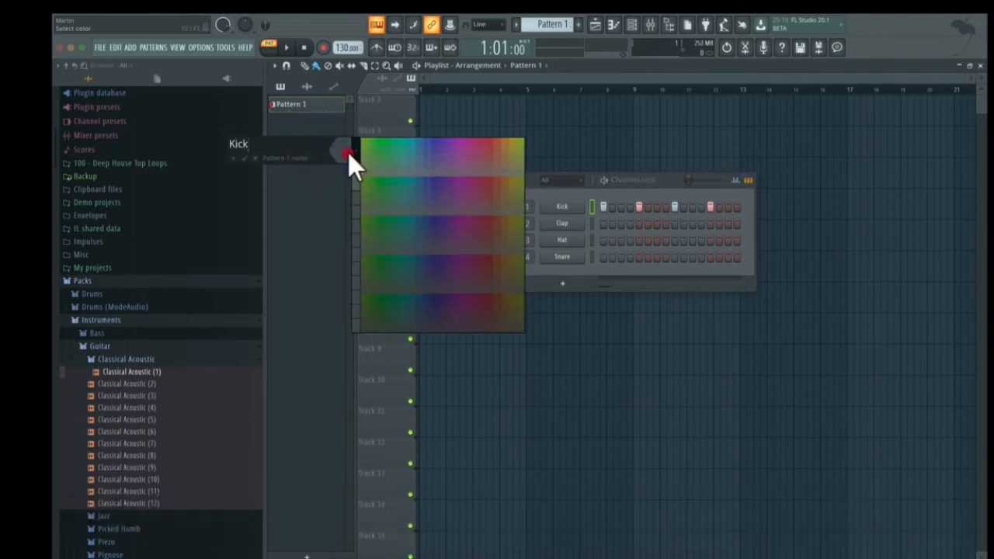
left_click(488, 140)
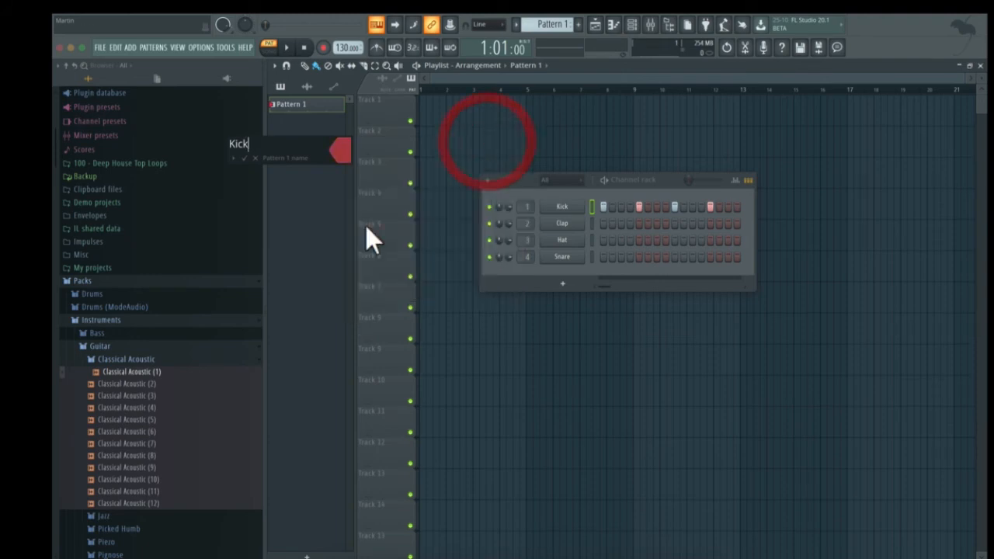
left_click(244, 158)
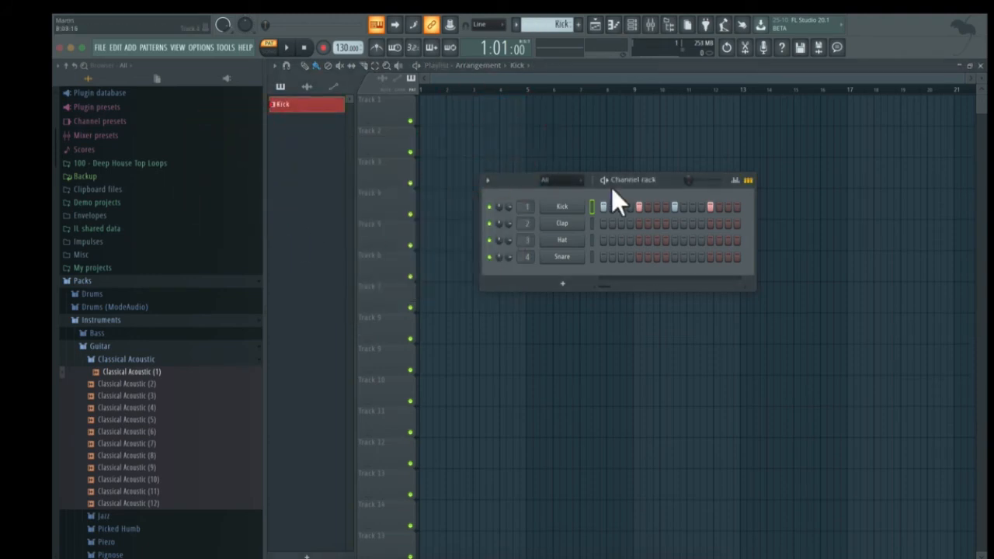
Create a second pattern named "Clap & Snare".
left_click(593, 27)
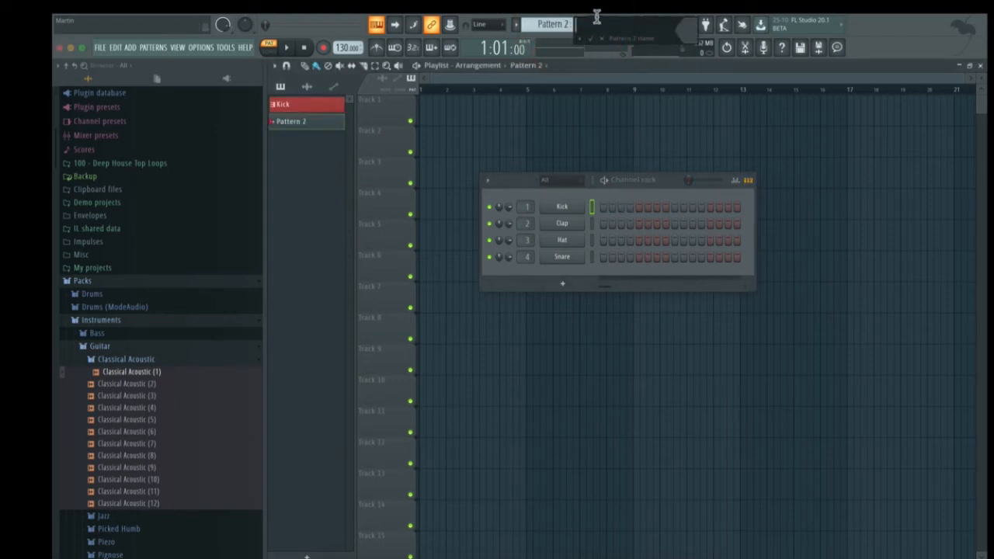
key("shift")
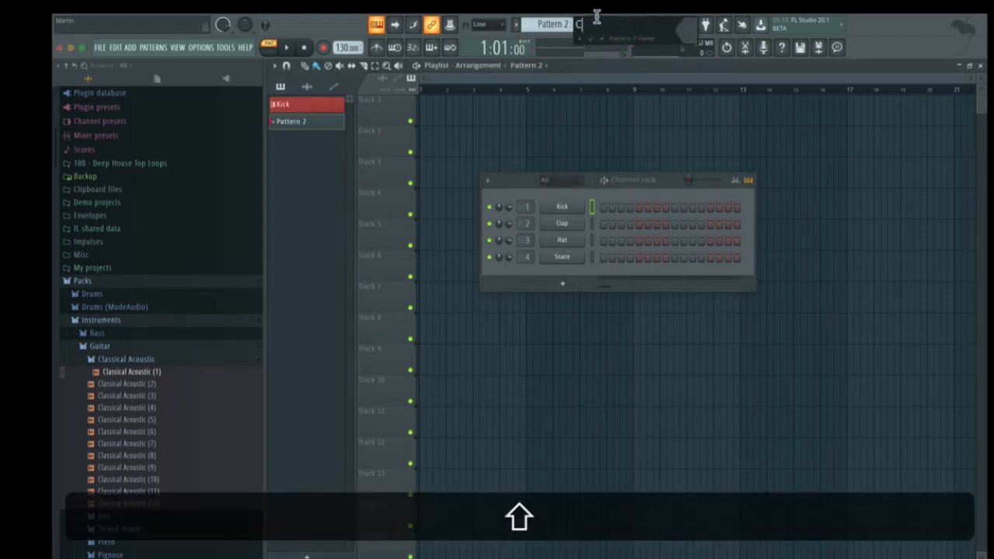
type("Clap & Snare")
key("Return")
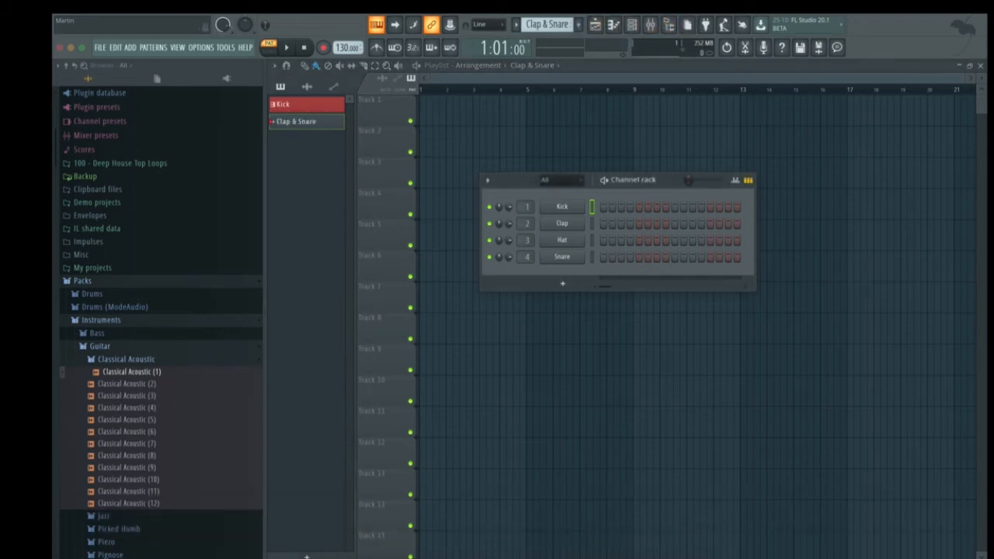
left_click(546, 25)
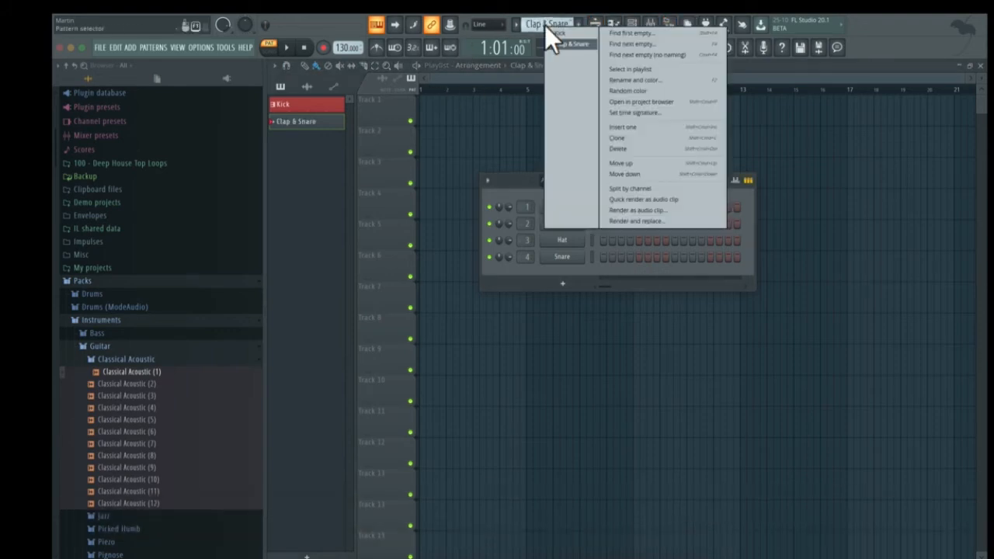
left_click(680, 81)
left_click(674, 80)
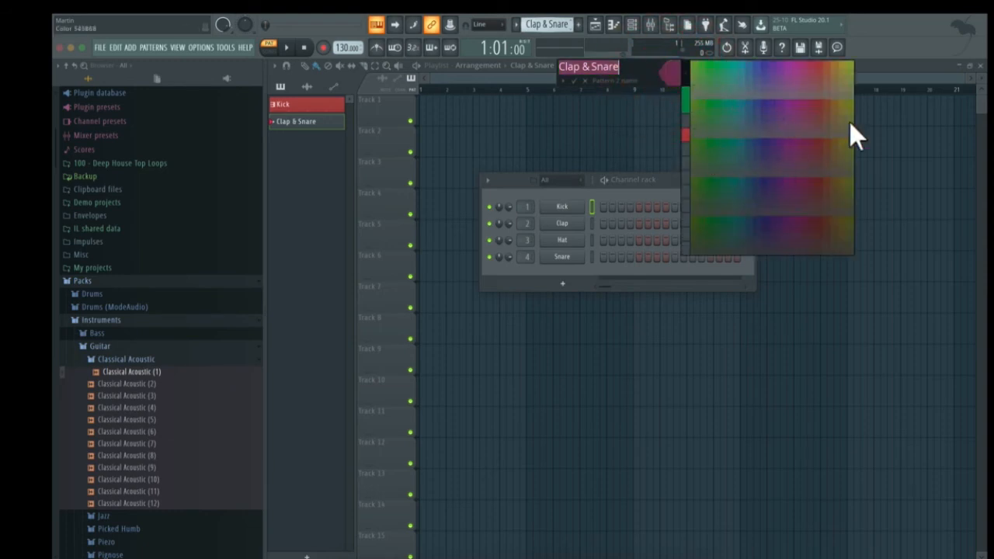
left_click(645, 69)
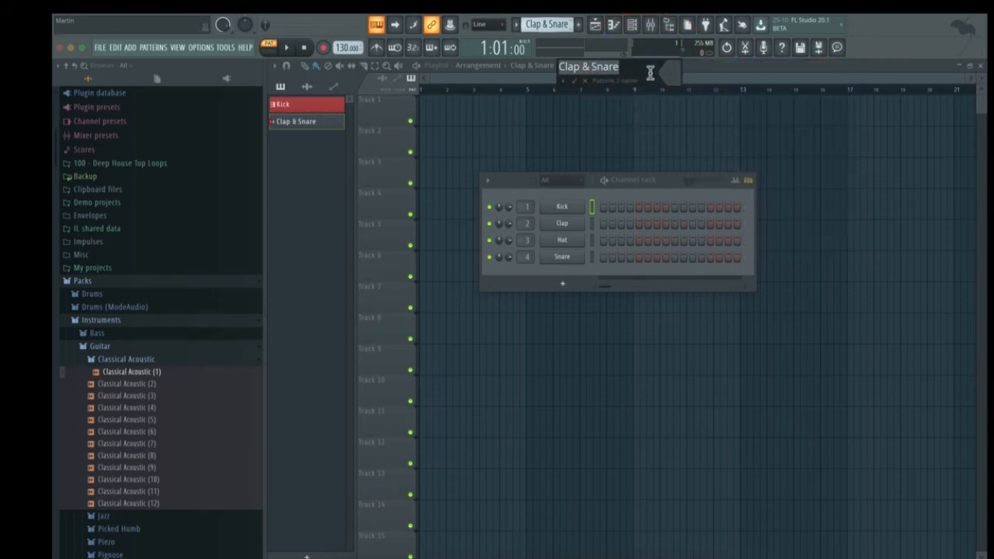
left_click(650, 70)
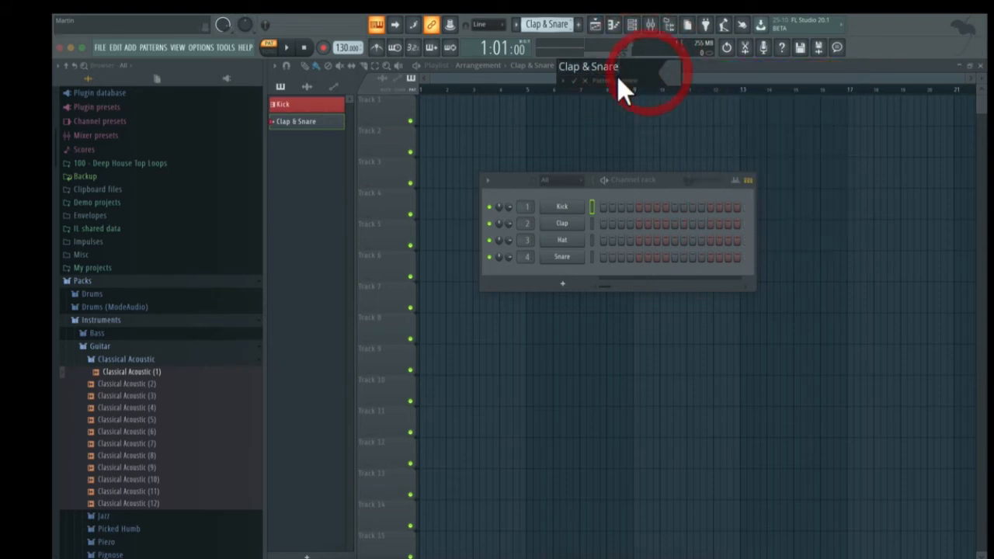
Assign a random colour to the Clap & Snare pattern.
left_click(554, 23)
left_click(552, 25)
mouse_move(552, 25)
left_mouse_down()
mouse_move(552, 34)
mouse_move(554, 24)
left_mouse_up()
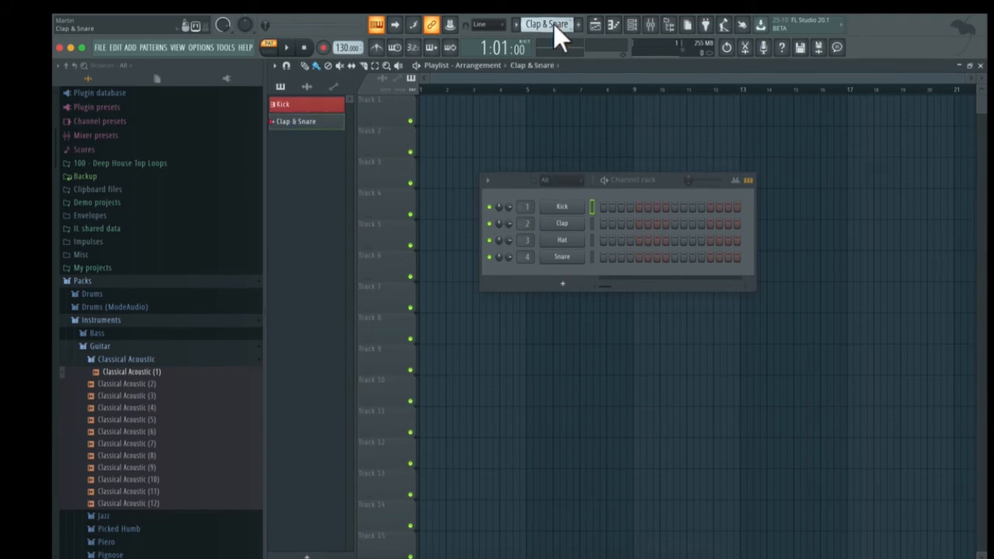
right_click(554, 26)
left_click(635, 89)
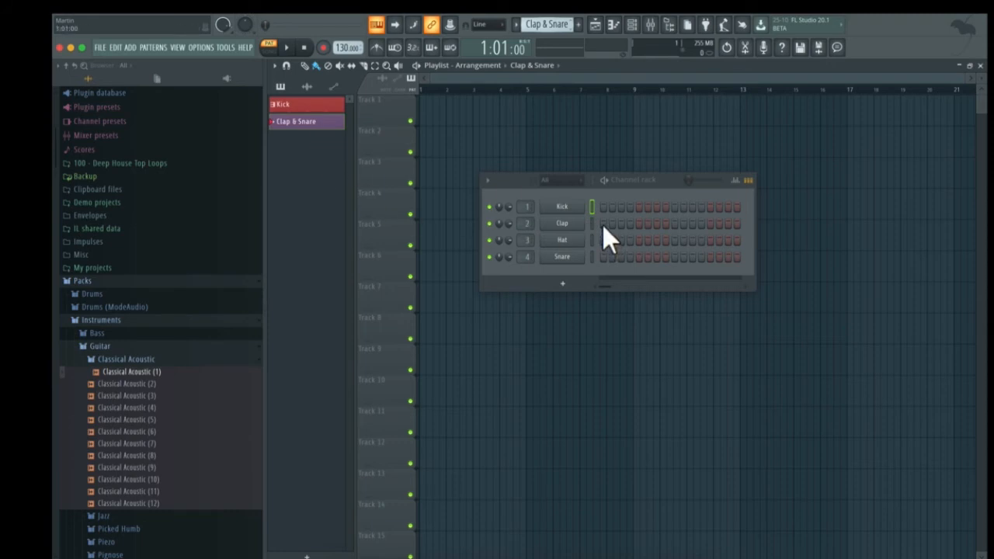
Add Clap and Snare hits on steps 5 and 13 of the Clap & Snare pattern and play it back.
left_click(638, 225)
left_click(709, 224)
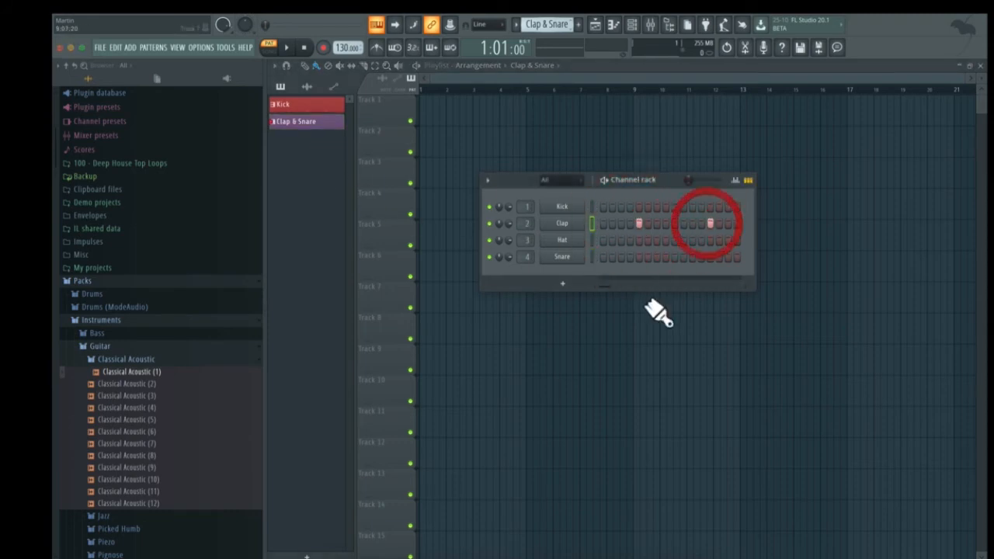
left_click(639, 257)
left_click(710, 257)
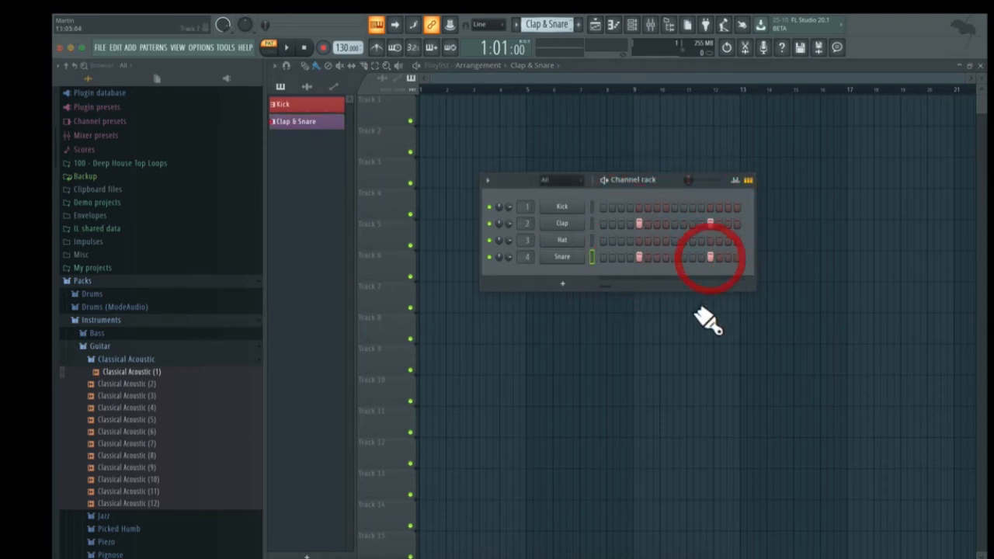
key("space")
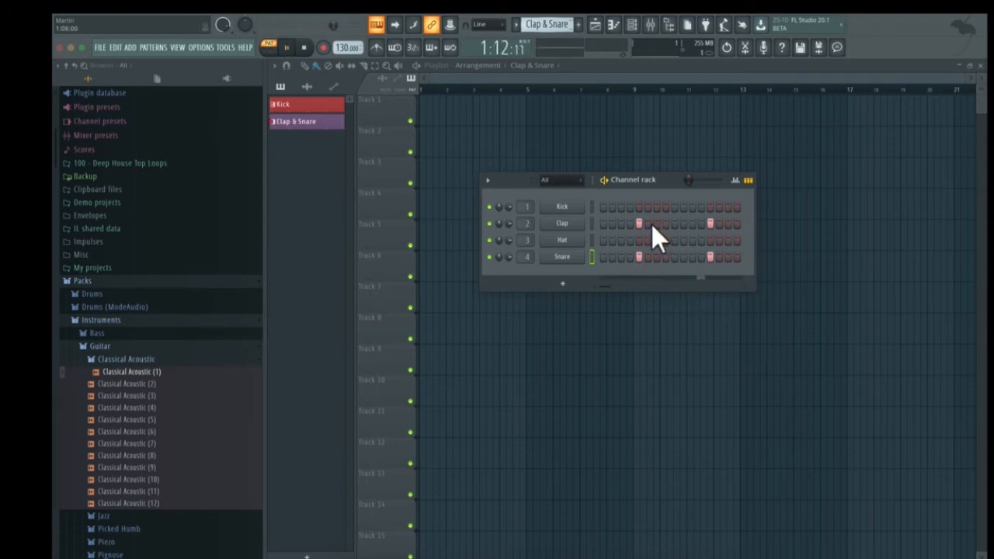
Place a Kick clip on Track 1 and a Clap & Snare clip on Track 2, both starting at bar 1.
left_click(298, 105)
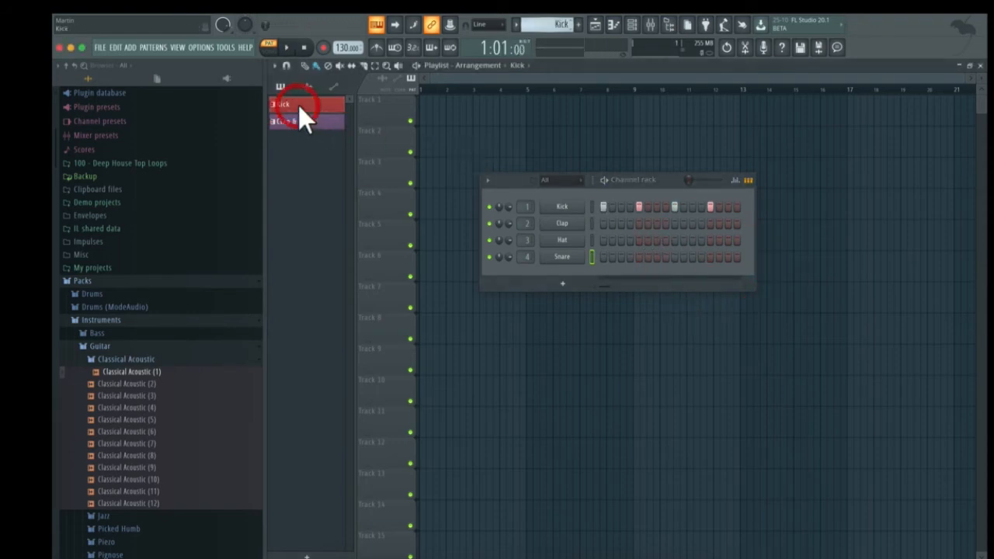
left_click(426, 100)
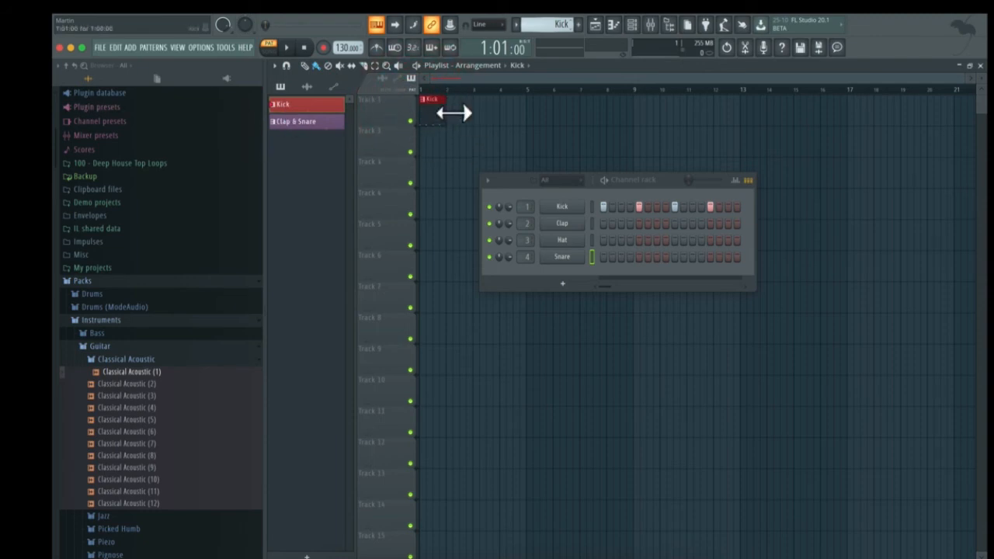
left_click(323, 123)
left_click(432, 146)
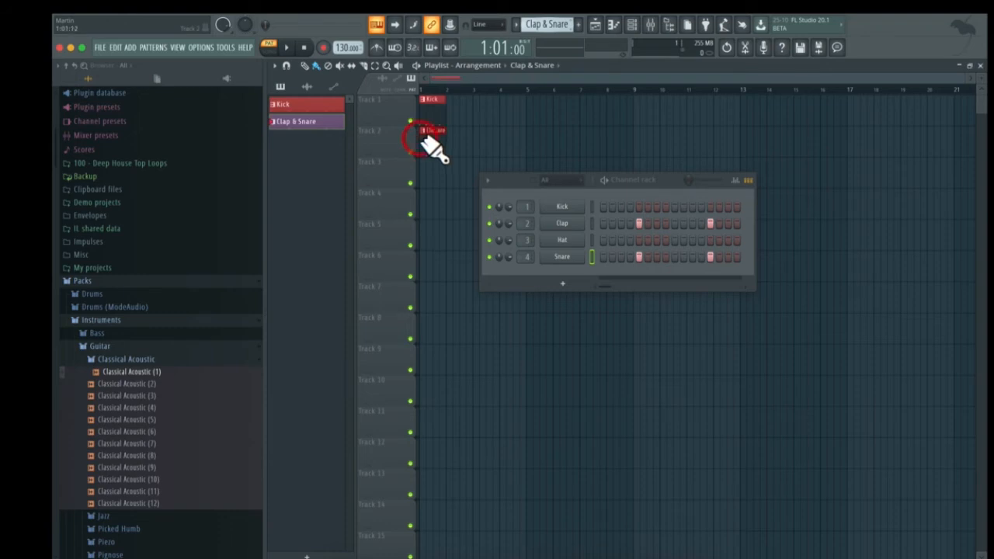
Rename Track 1 as "Kick".
left_click(374, 98)
left_click(407, 103)
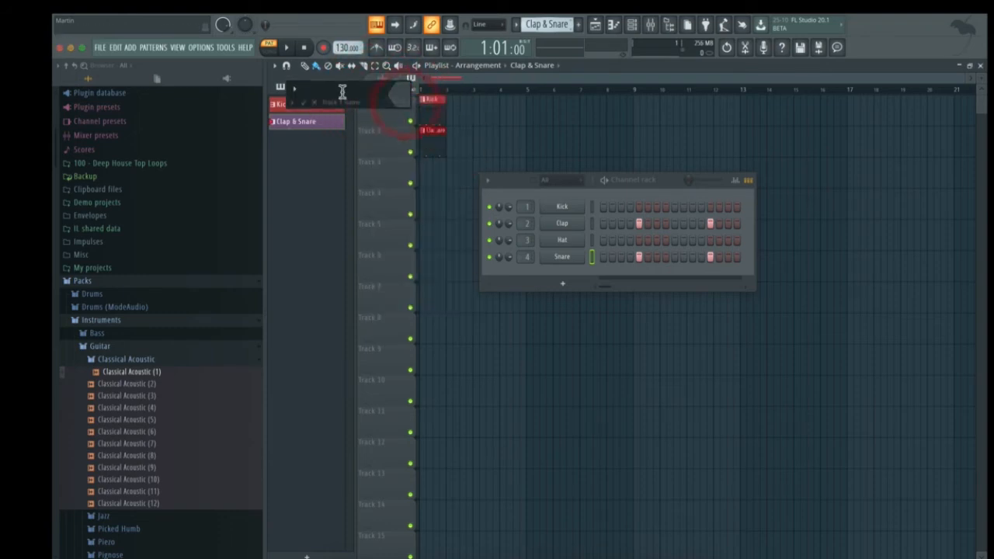
type("Kick")
key("Return")
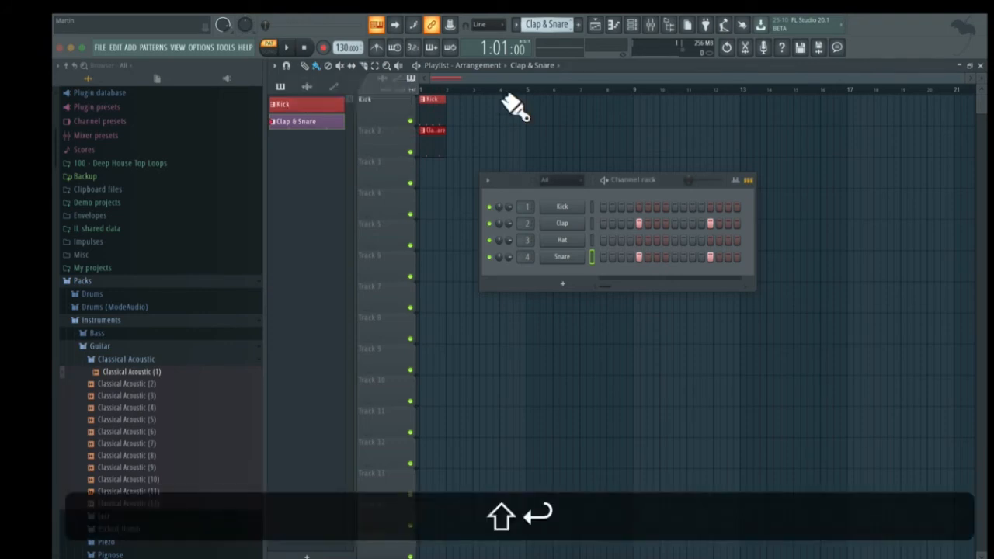
Rename Track 2 as "Claps & Snare".
left_click(380, 134)
left_click(393, 134)
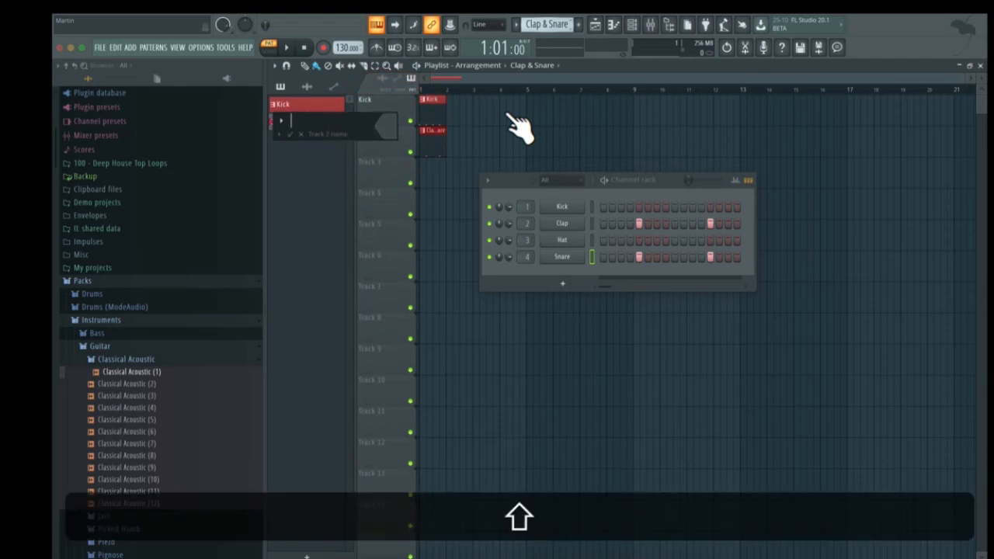
type("Clao")
key("BackSpace")
type("ps")
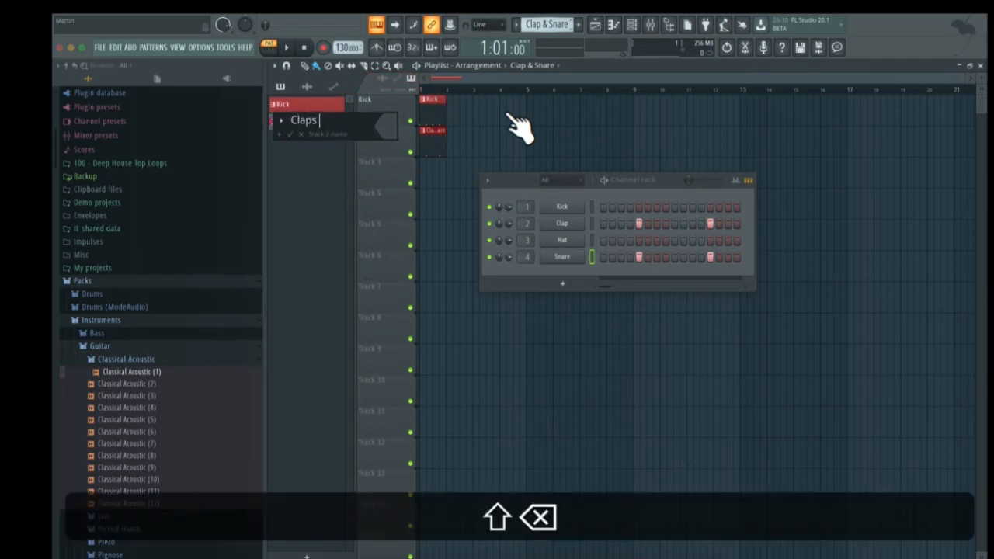
type(" & Snare")
key("Return")
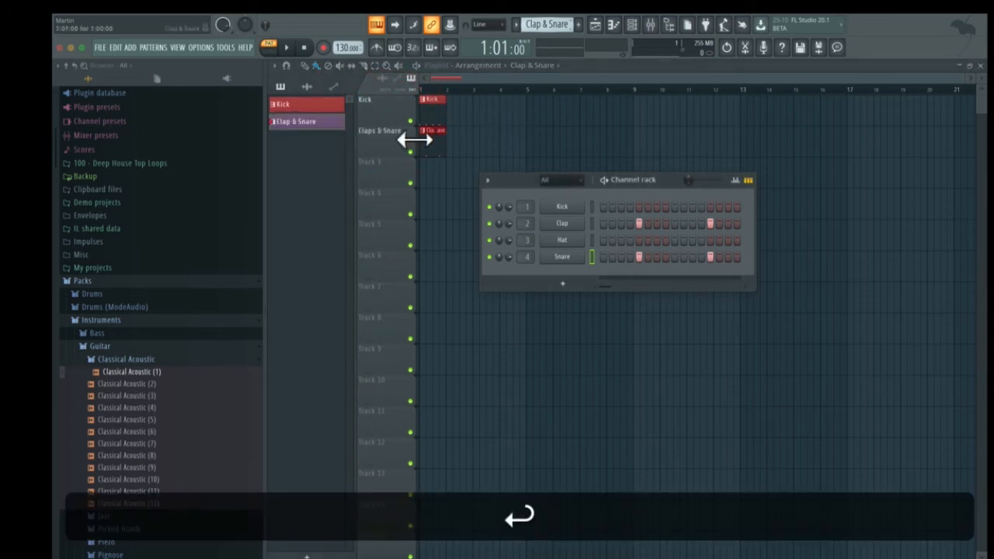
Colour the Claps & Snare track green.
right_click(392, 129)
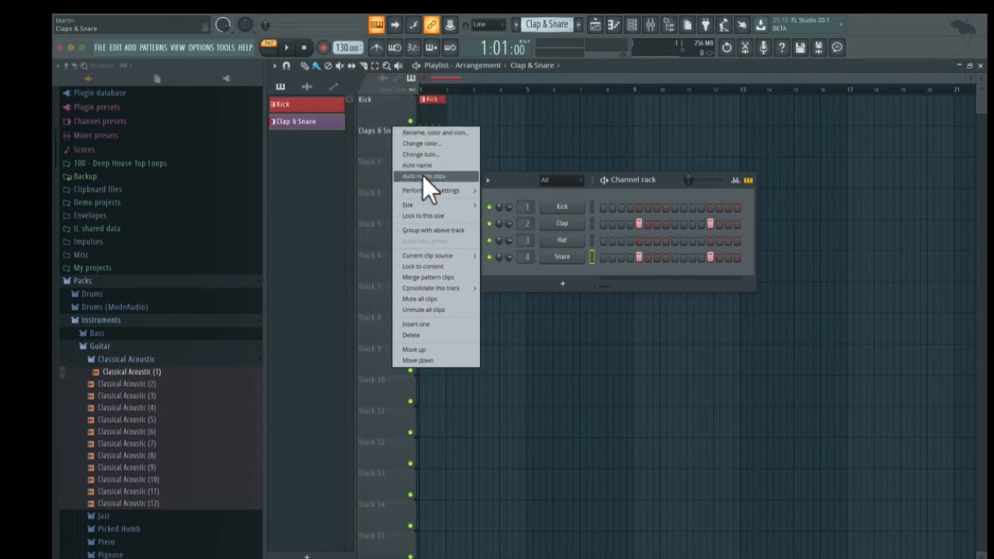
left_click(434, 143)
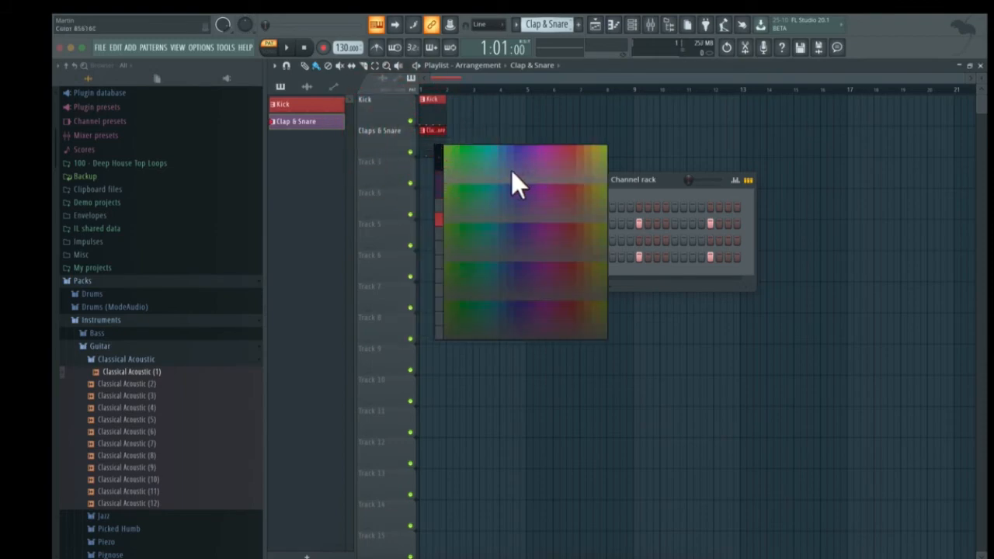
left_click(464, 157)
Change the Claps & Snare track's colour to the purple of the Clap & Snare pattern.
right_click(382, 139)
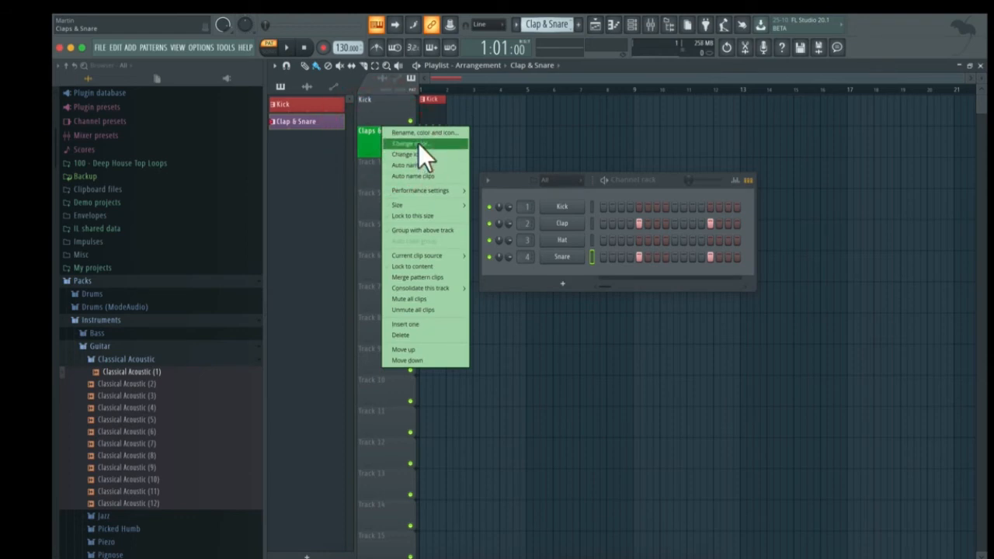
left_click(418, 143)
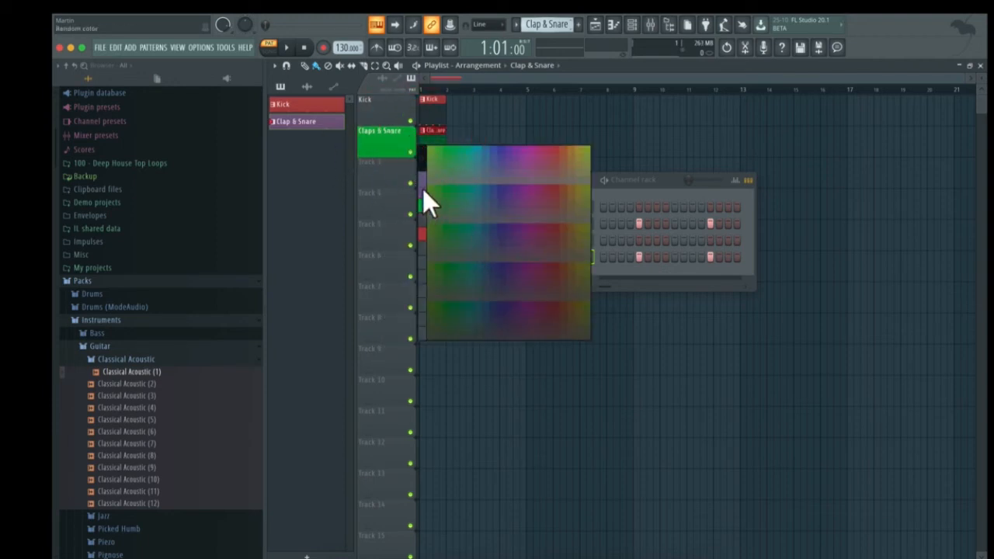
left_click(430, 177)
Change the Kick track's colour to the red of the Kick pattern.
right_click(384, 114)
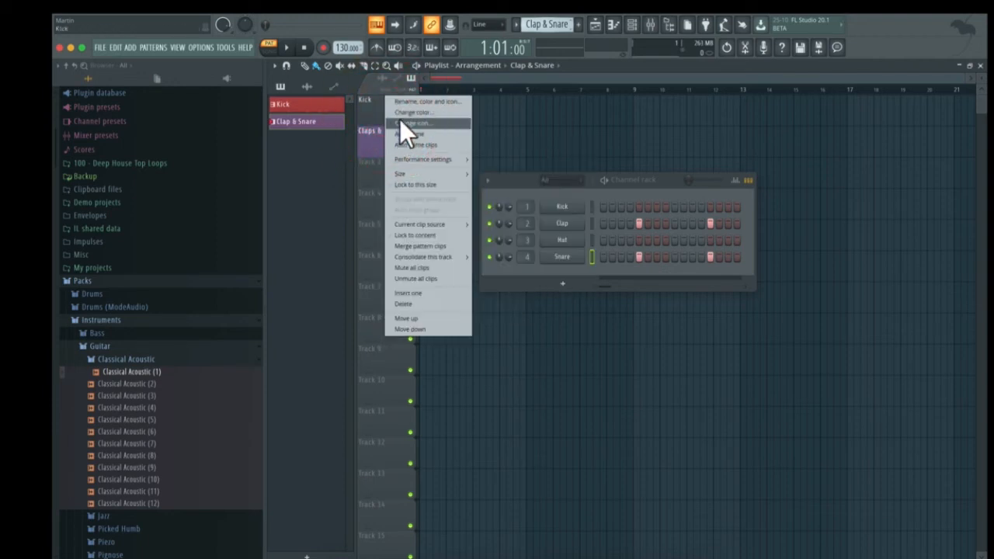
left_click(401, 122)
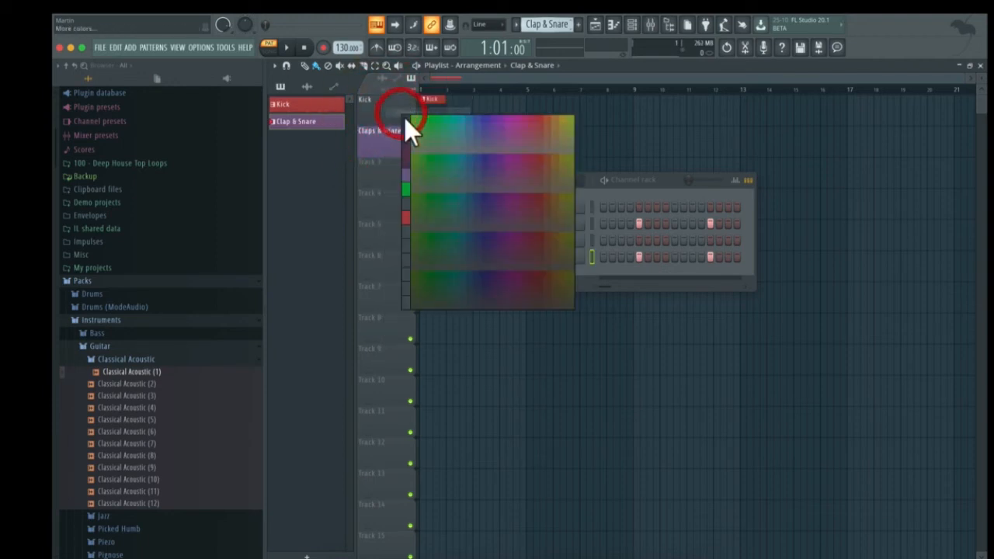
left_click(406, 216)
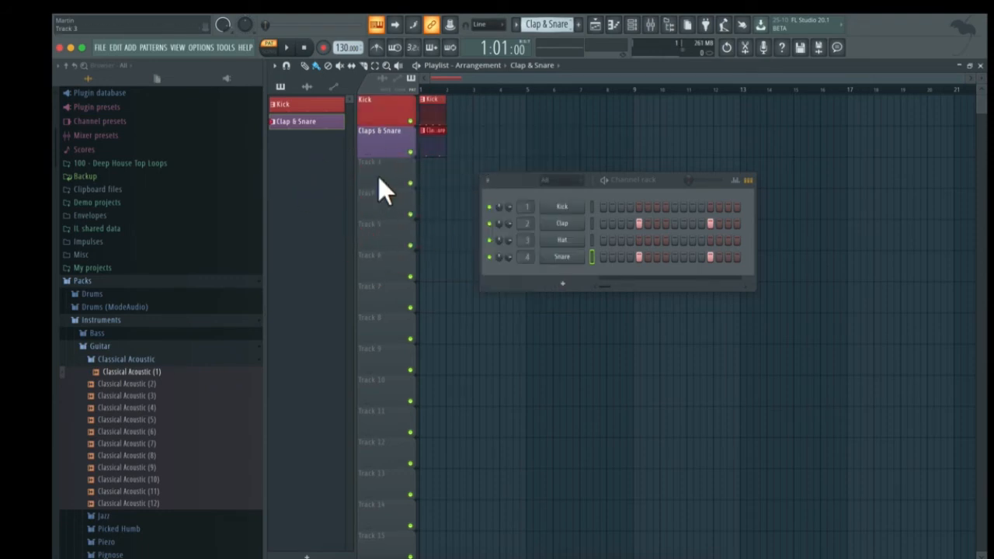
Give the Kick track a kick drum icon and the Claps & Snare track a four-pad icon.
right_click(380, 111)
left_click(396, 126)
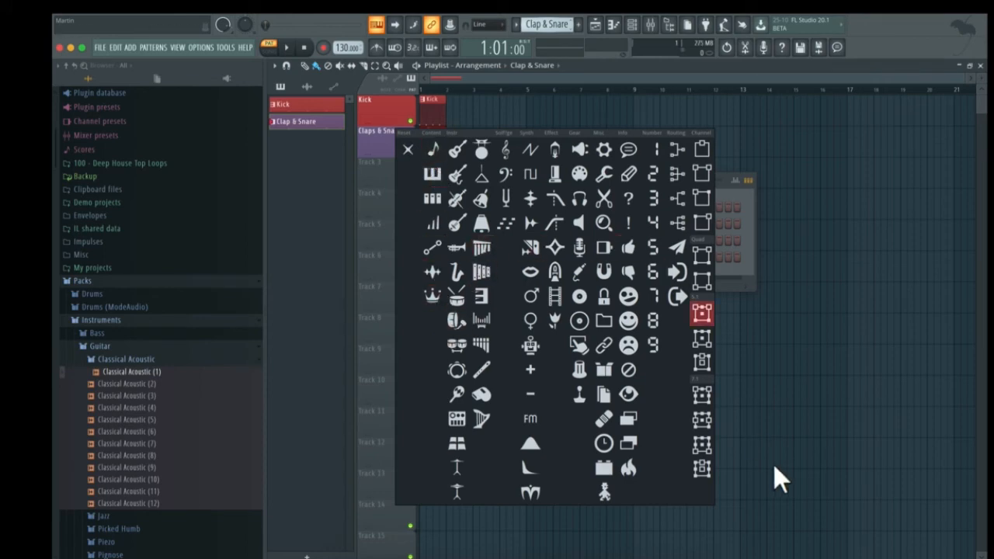
left_click(449, 334)
right_click(381, 130)
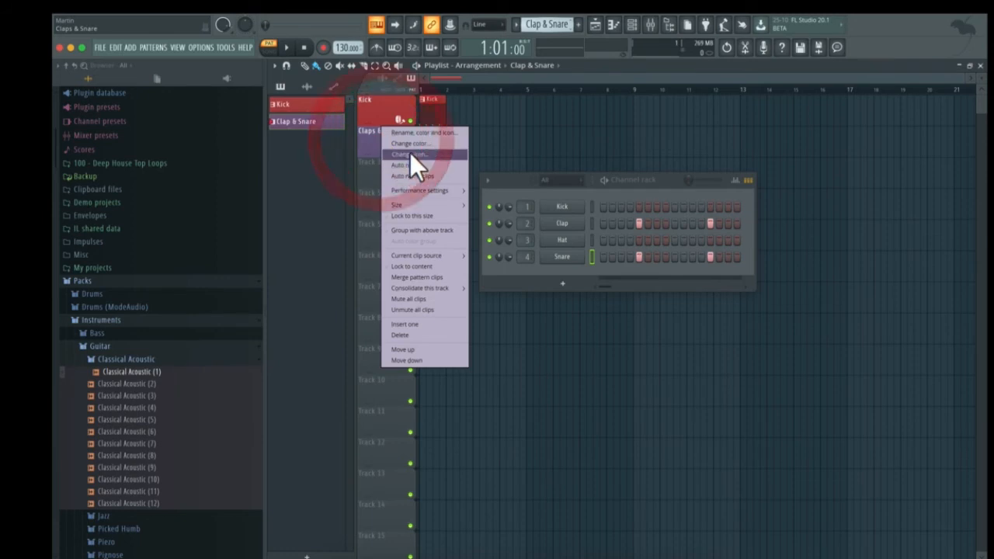
left_click(410, 154)
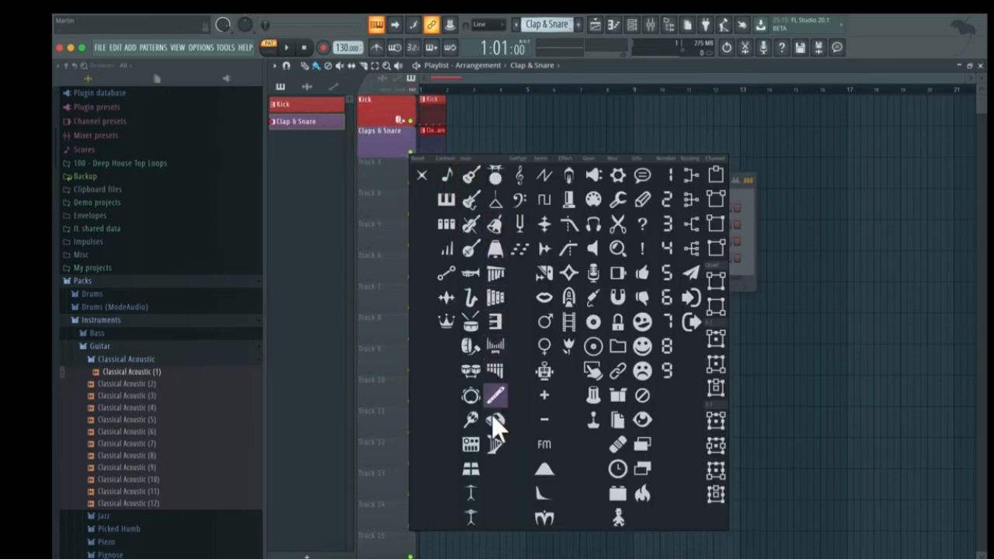
left_click(470, 469)
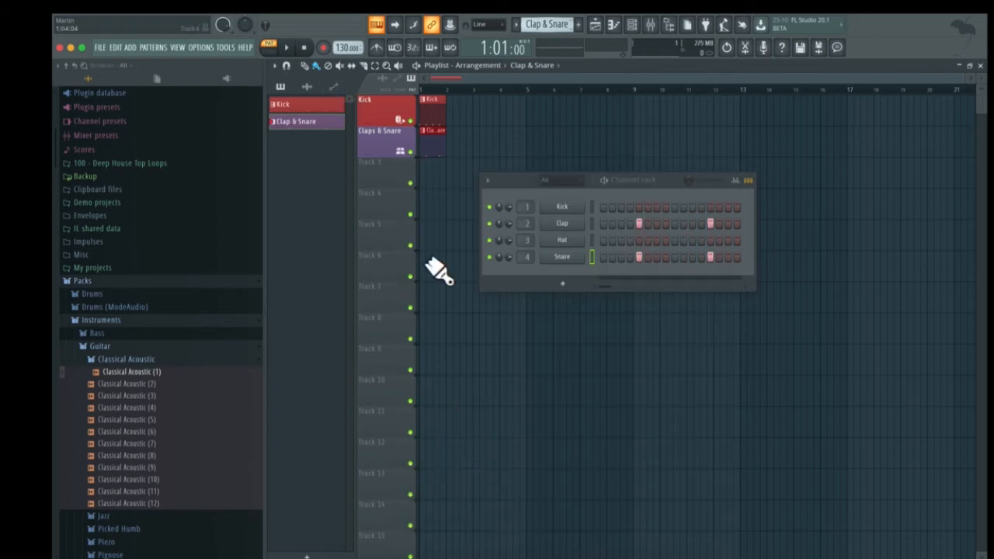
Switch to song mode and play the Kick and Clap & Snare clips briefly.
left_click_drag(520, 178, 519, 183)
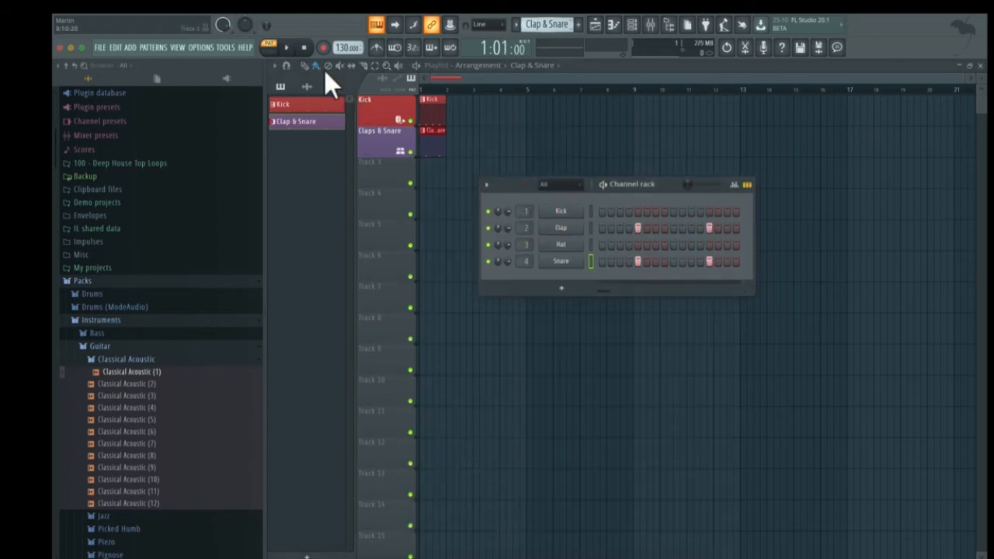
left_click(268, 50)
key("space")
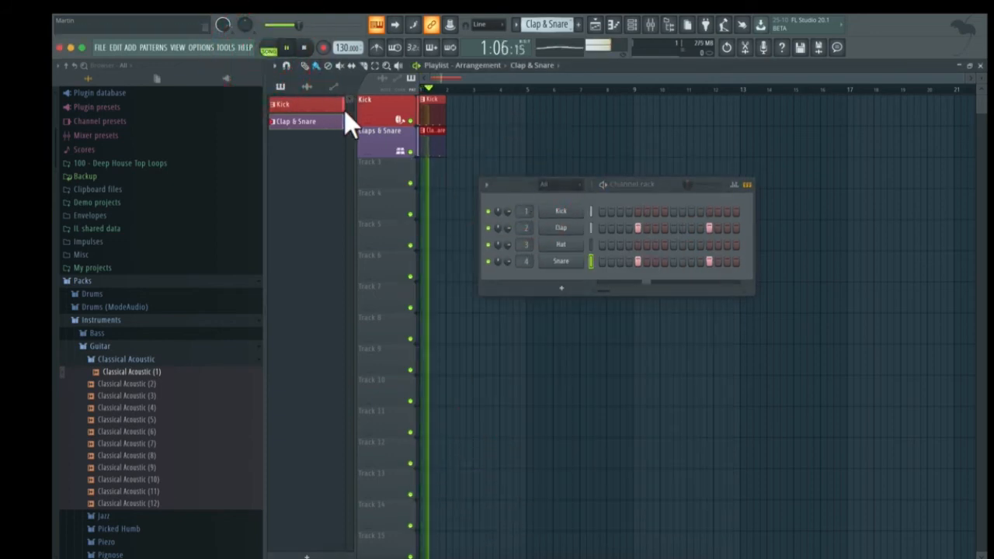
key("space")
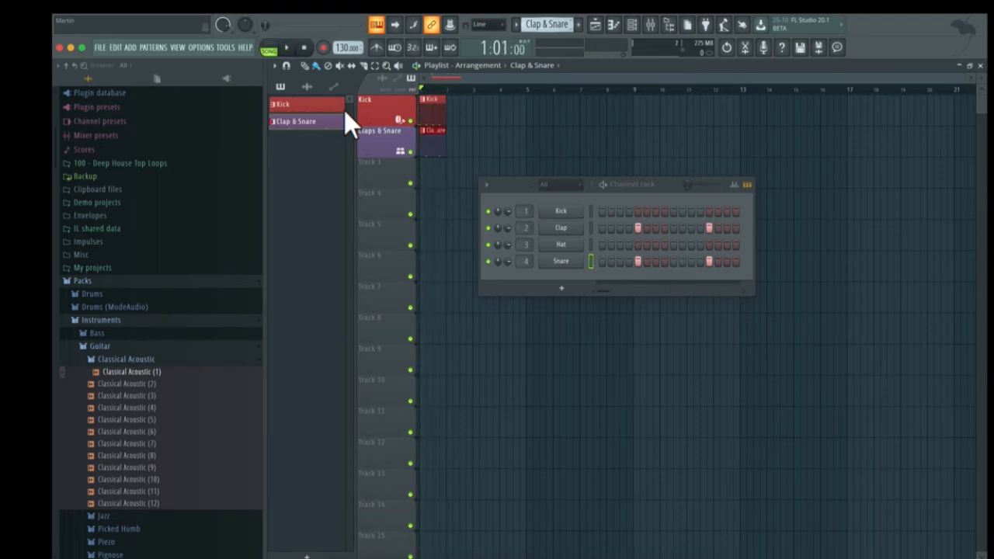
Create a new pattern named "Hats" and colour it yellow-green.
left_click(629, 198)
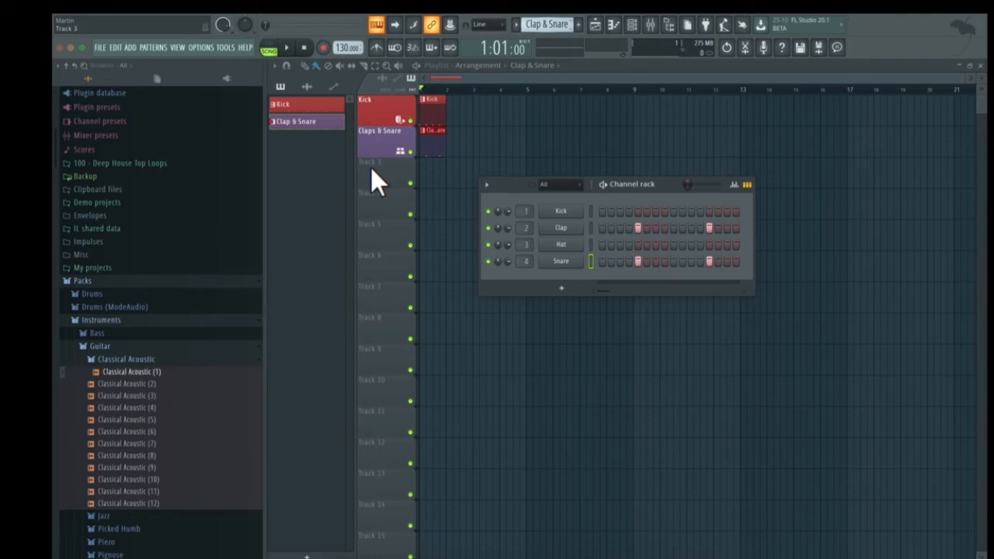
left_click(578, 24)
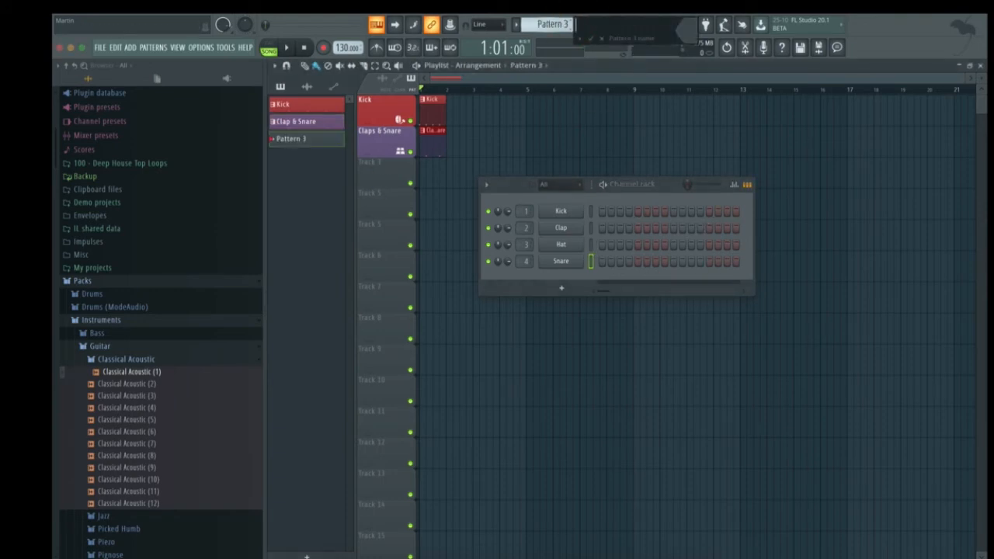
key("shift")
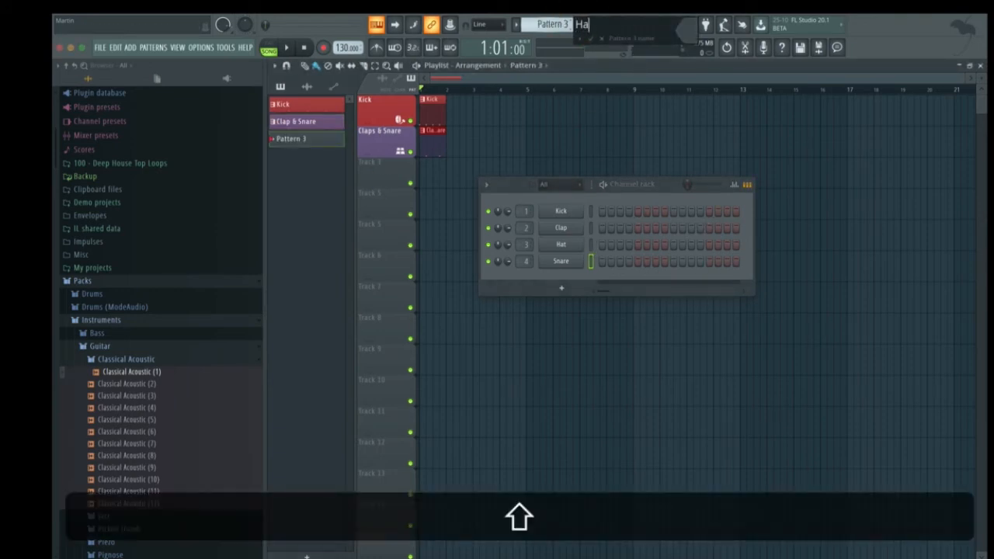
left_click(680, 35)
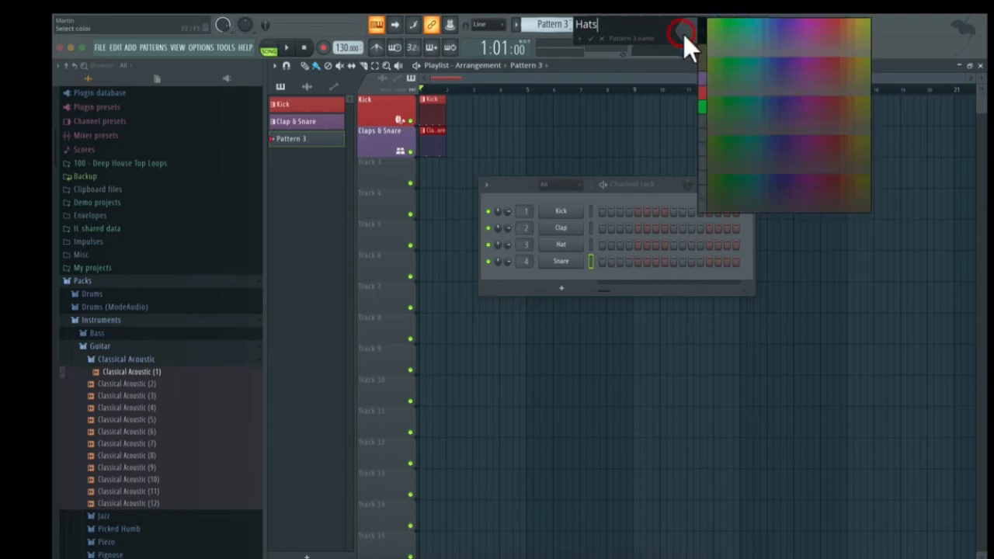
left_click(866, 100)
left_click(590, 39)
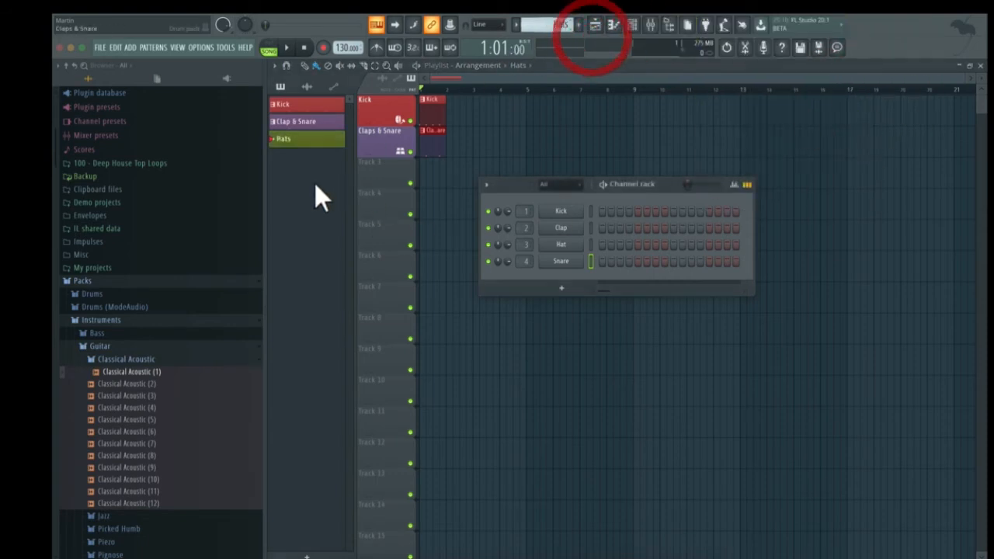
Fill every 2 steps of the Hat channel and play the Hats pattern in pattern mode.
right_click(580, 239)
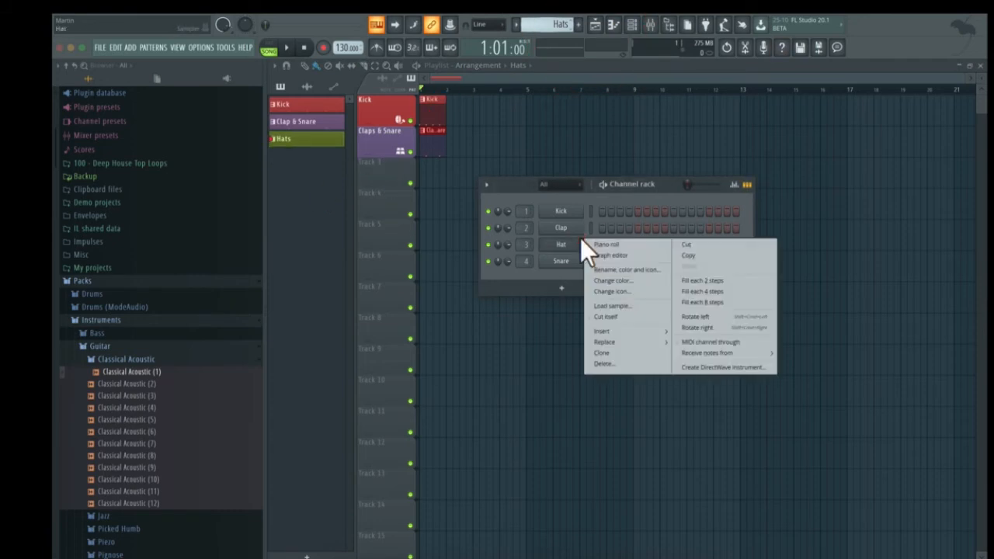
left_click(711, 279)
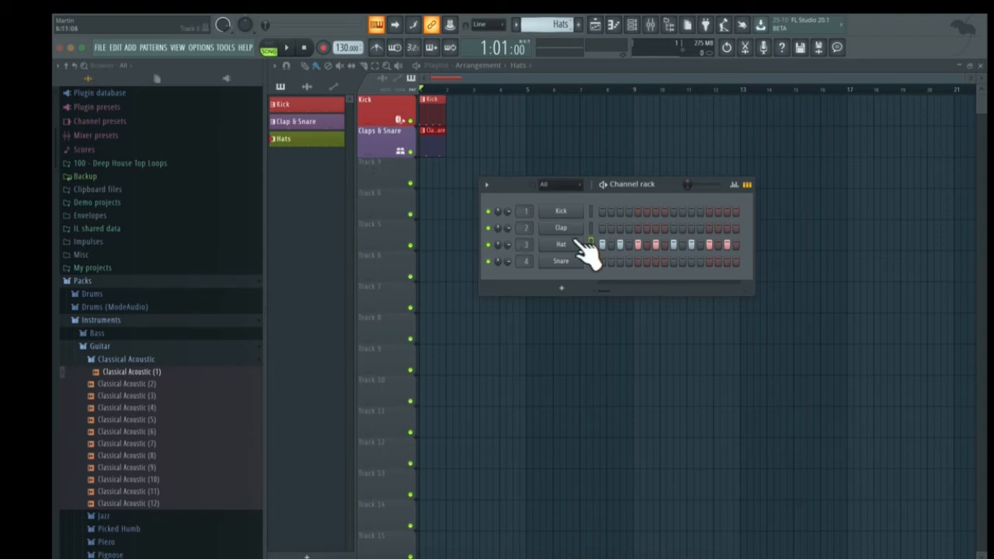
left_click(270, 49)
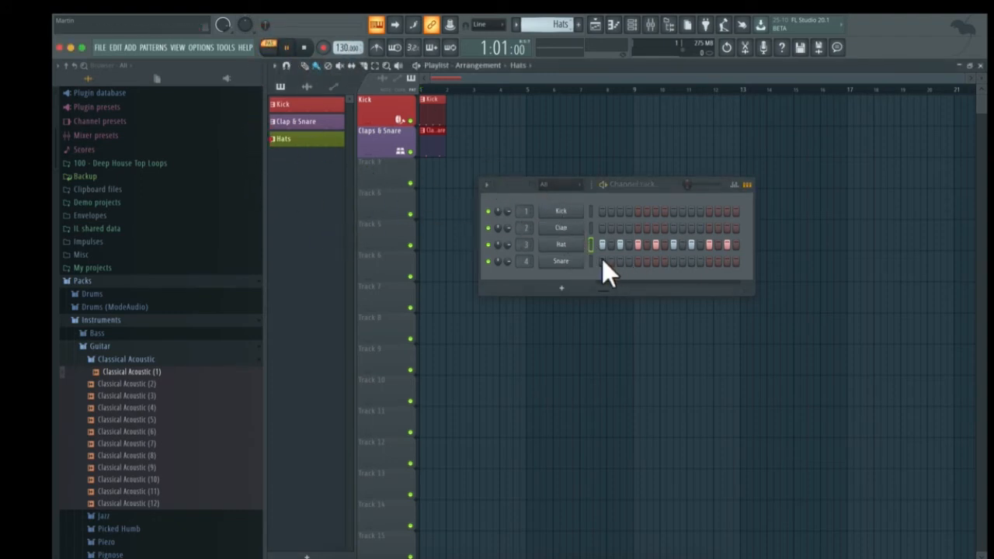
key("space")
key("space")
Rename Track 3 as "Hats" and colour it yellow-green like the Hats pattern.
right_click(369, 165)
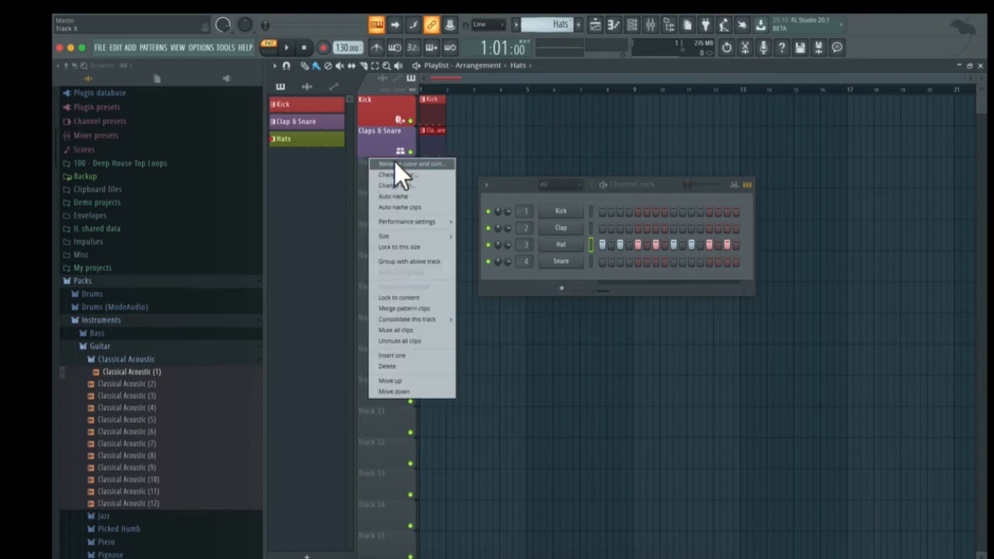
left_click(394, 161)
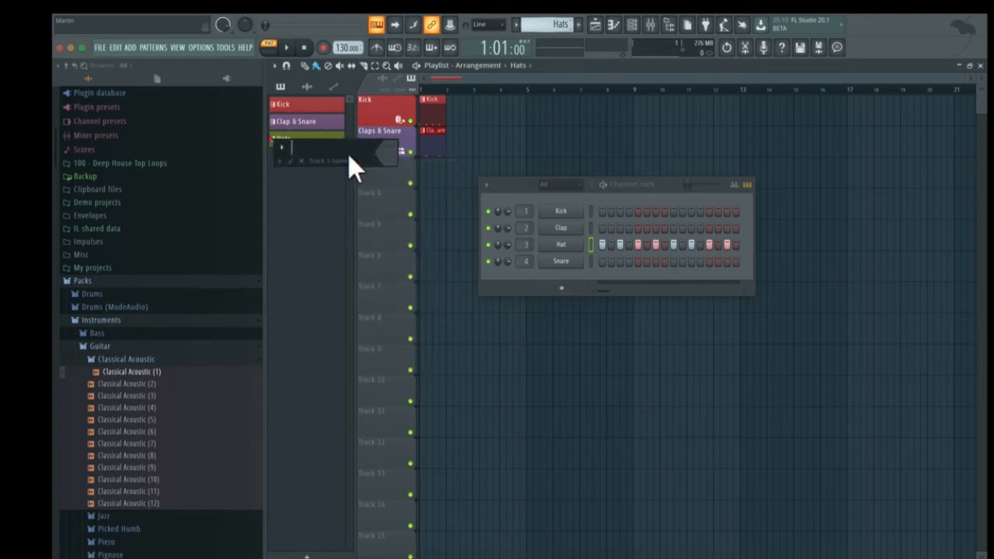
type("Hats")
left_click(384, 158)
left_click(568, 149)
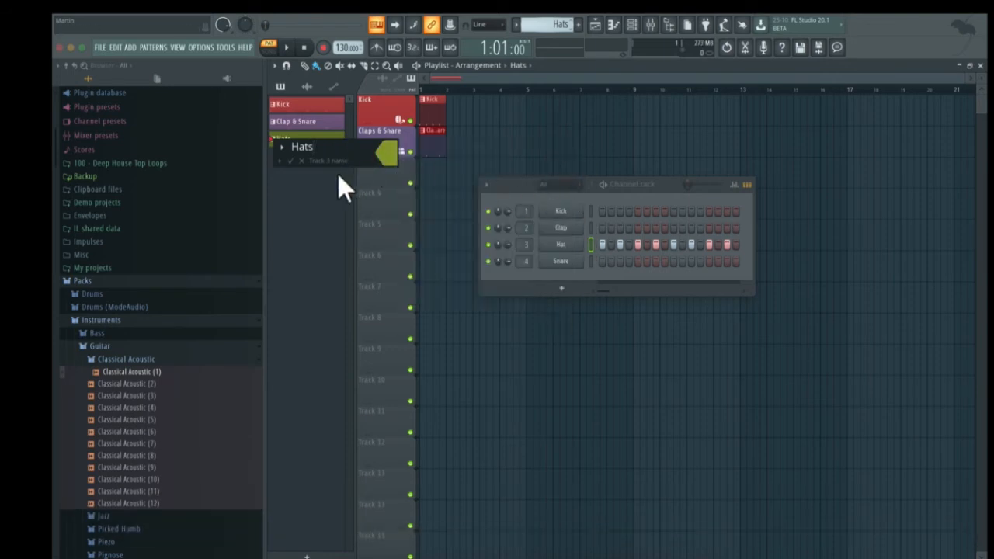
left_click(290, 161)
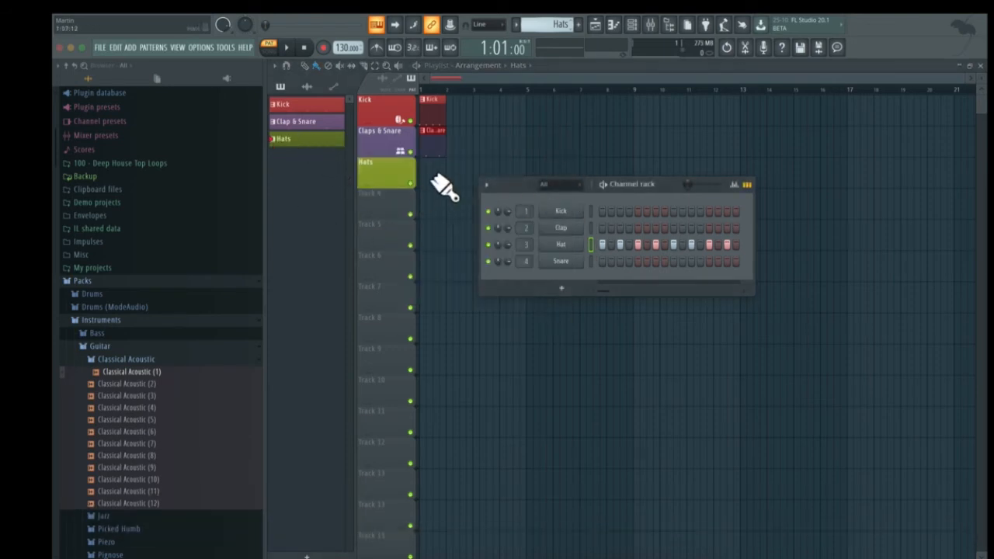
Place a Hats clip at bar 1 of the Hats track and play all three clips in song mode.
left_click(425, 177)
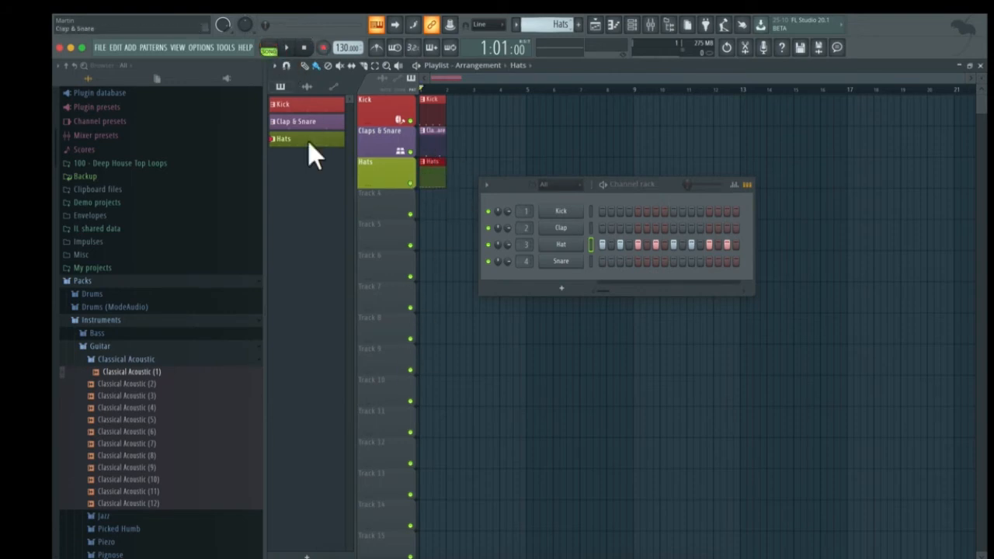
left_click(267, 47)
left_click(289, 48)
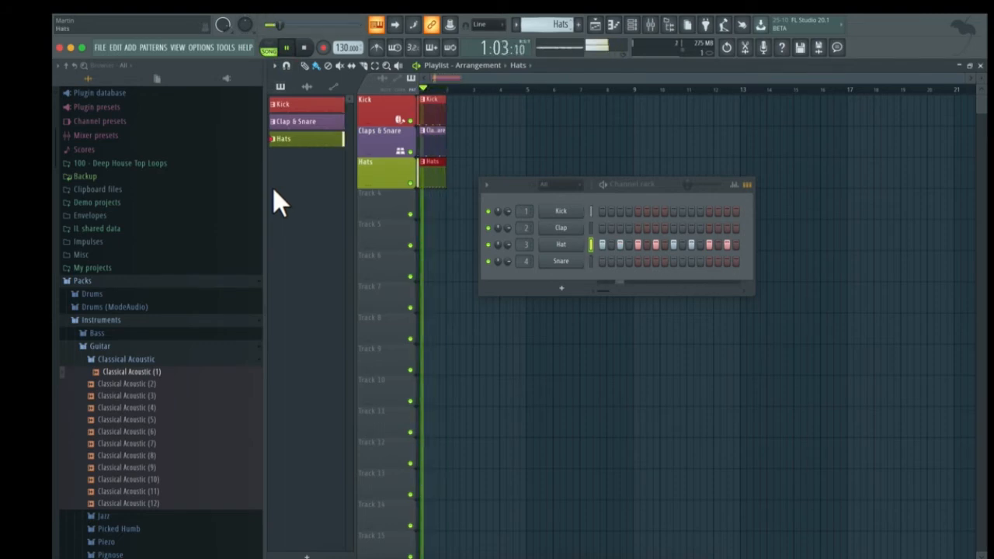
left_click(286, 48)
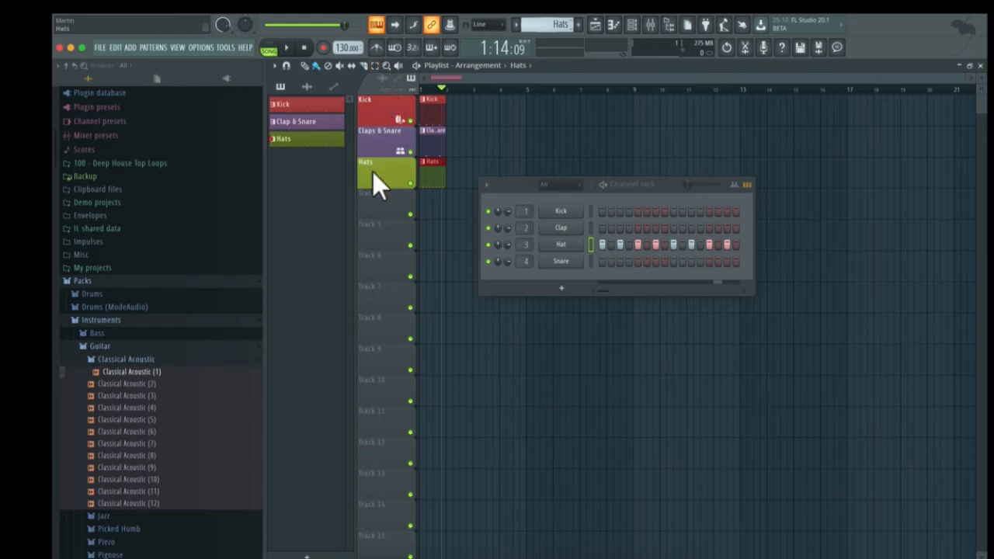
Group the Claps & Snare and Hats tracks under the Kick track and play the arrangement briefly.
right_click(380, 138)
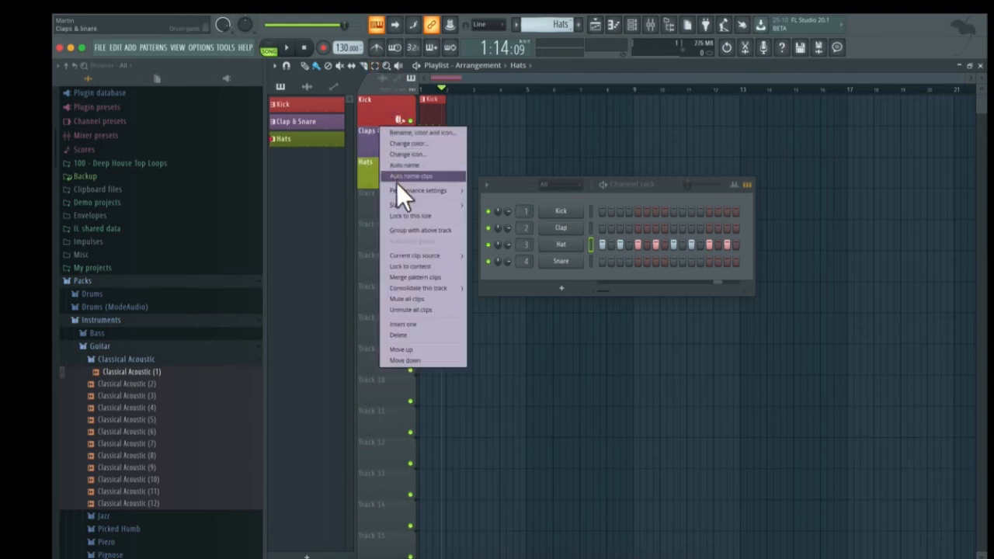
left_click(372, 128)
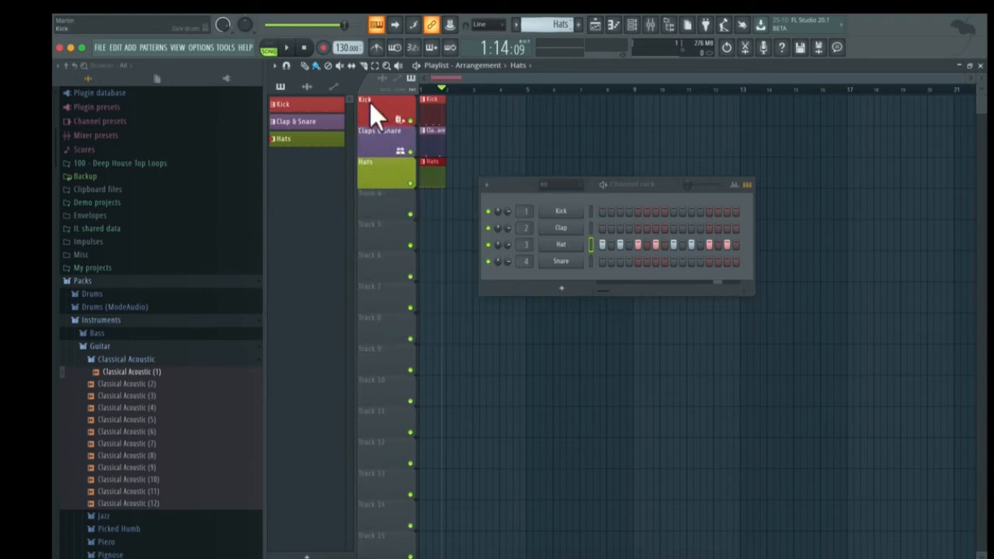
right_click(379, 105)
right_click(372, 146)
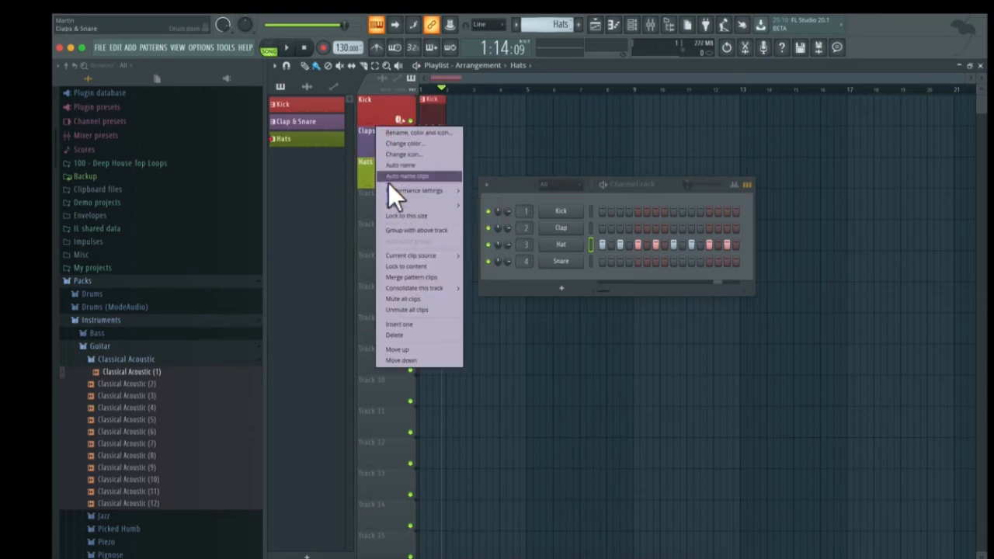
left_click(393, 230)
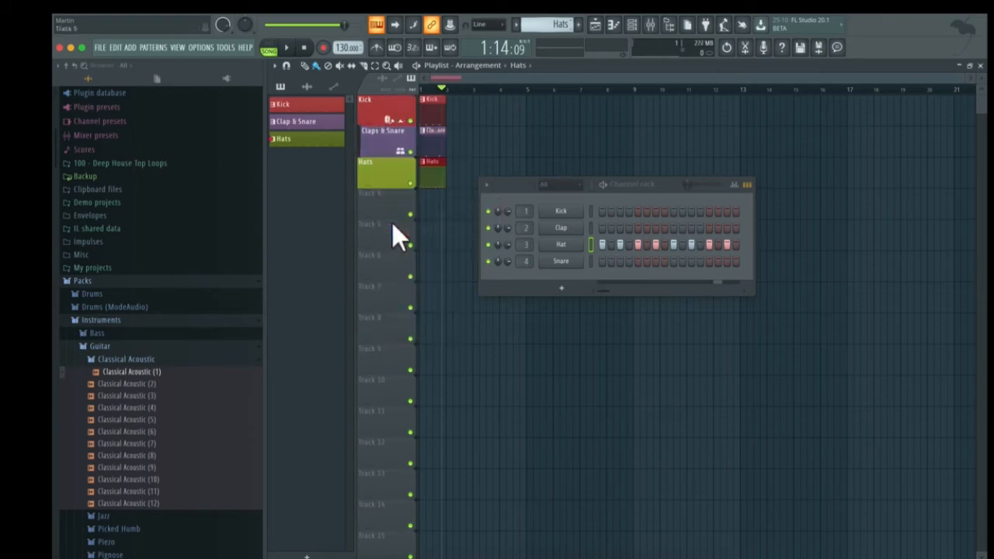
right_click(379, 169)
left_click(420, 261)
key("space")
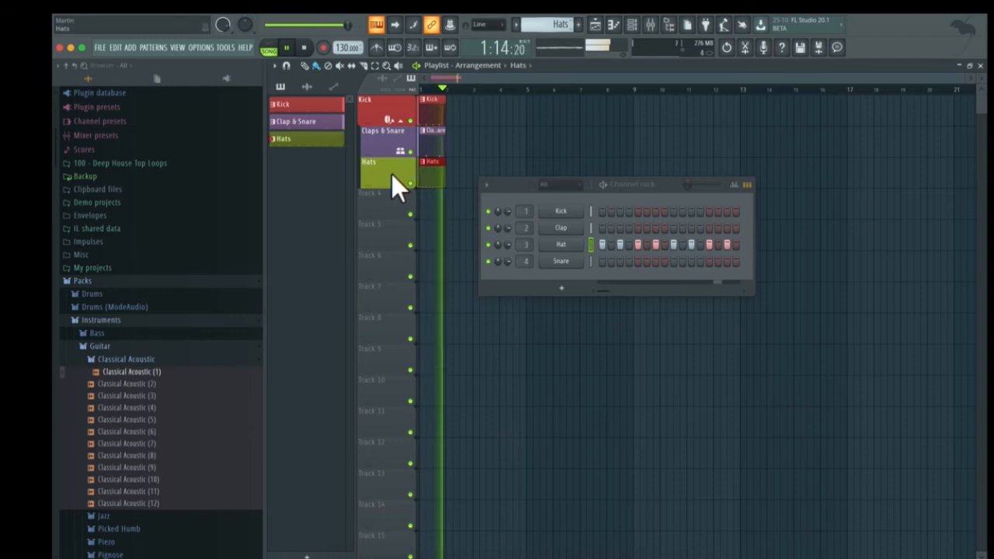
key("space")
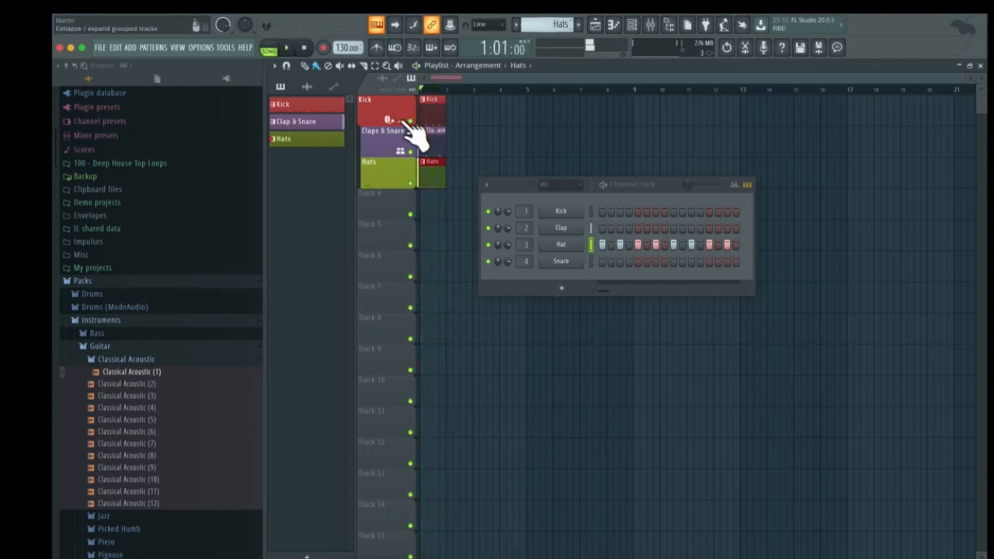
Collapse and expand the tracks grouped under Kick several times.
left_click(404, 121)
left_click(403, 122)
left_click(404, 122)
left_click(404, 122)
left_click(403, 122)
left_click(403, 121)
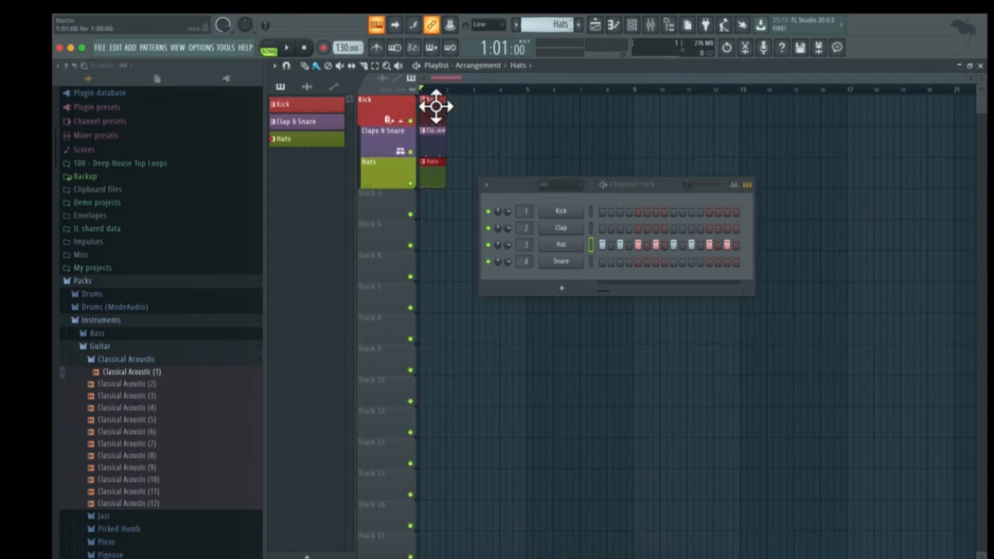
Try shifting the Kick clip and collapsing its track group, and undo the last clip change.
mouse_move(434, 104)
left_mouse_down()
mouse_move(473, 112)
mouse_move(445, 125)
mouse_move(432, 113)
left_mouse_up()
left_click(402, 121)
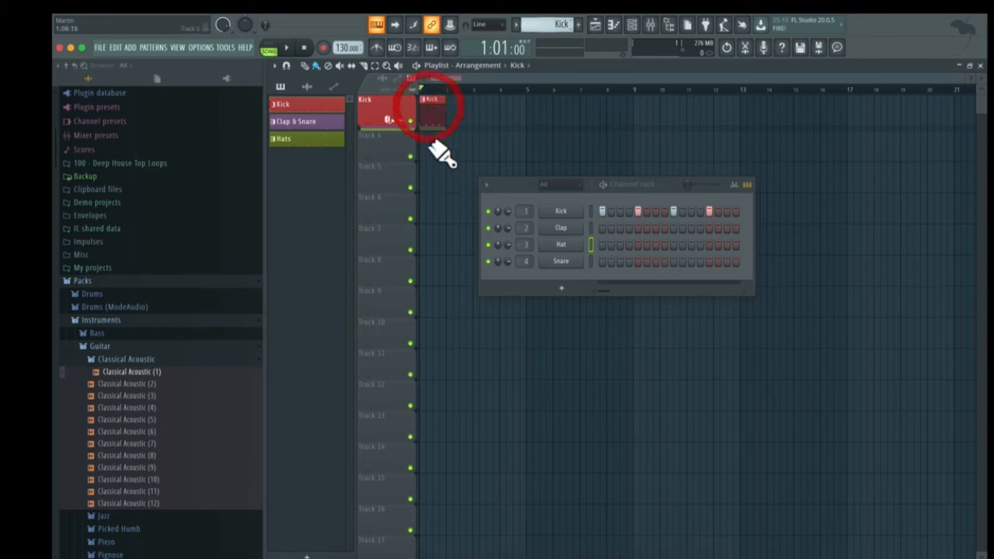
left_click(390, 121)
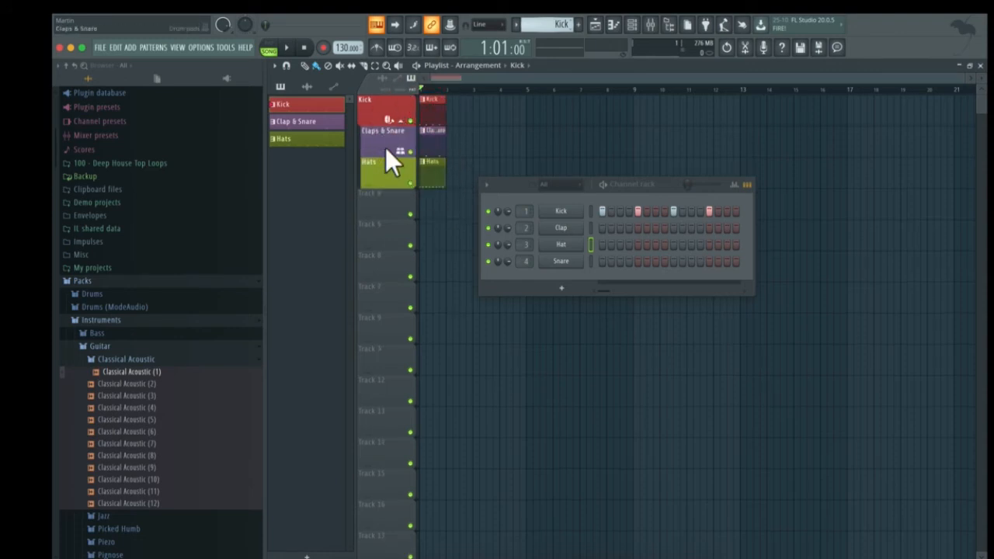
key("super+z")
Try grouping the empty Tracks 4 through 9 with the track above each of them.
right_click(385, 201)
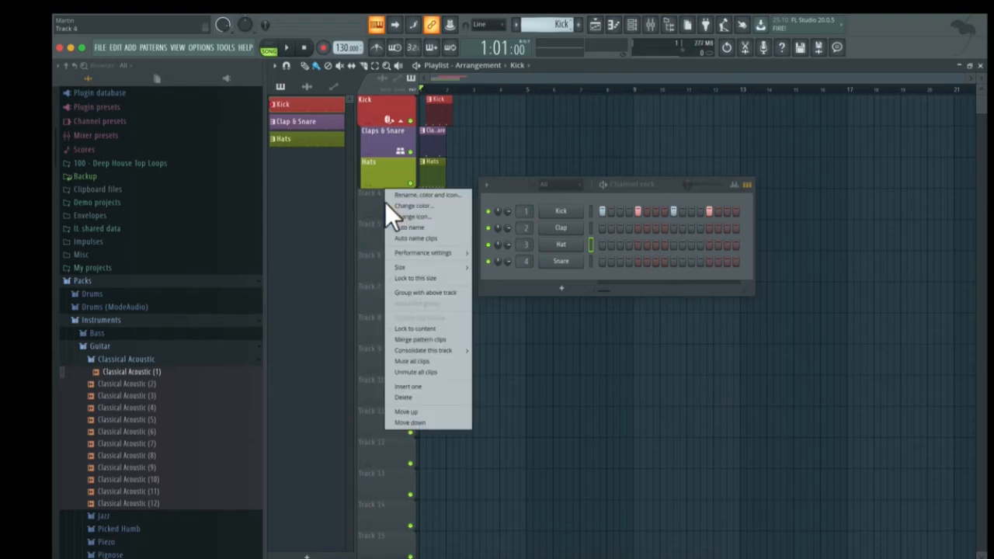
key("g")
right_click(388, 240)
key("g")
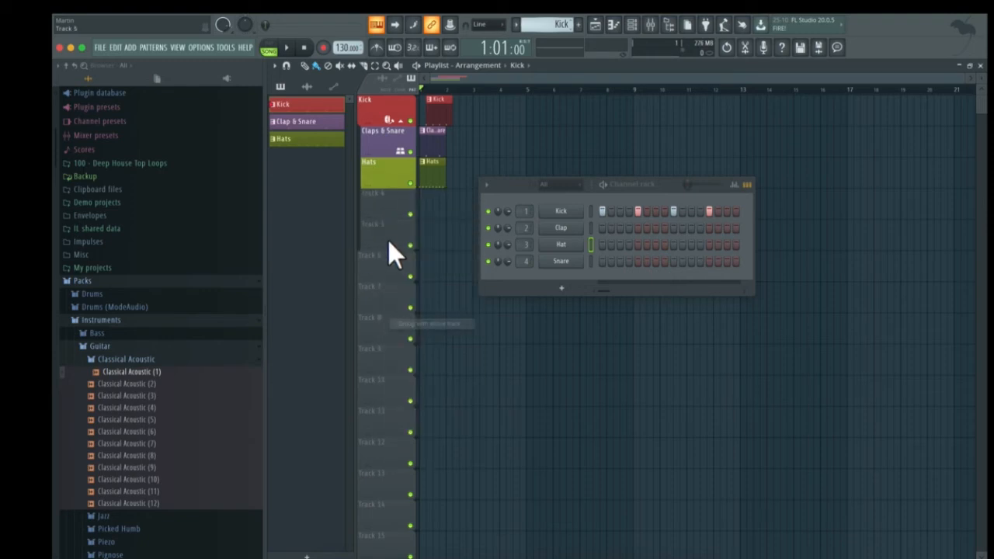
right_click(384, 270)
key("g")
right_click(379, 298)
key("g")
right_click(376, 328)
key("g")
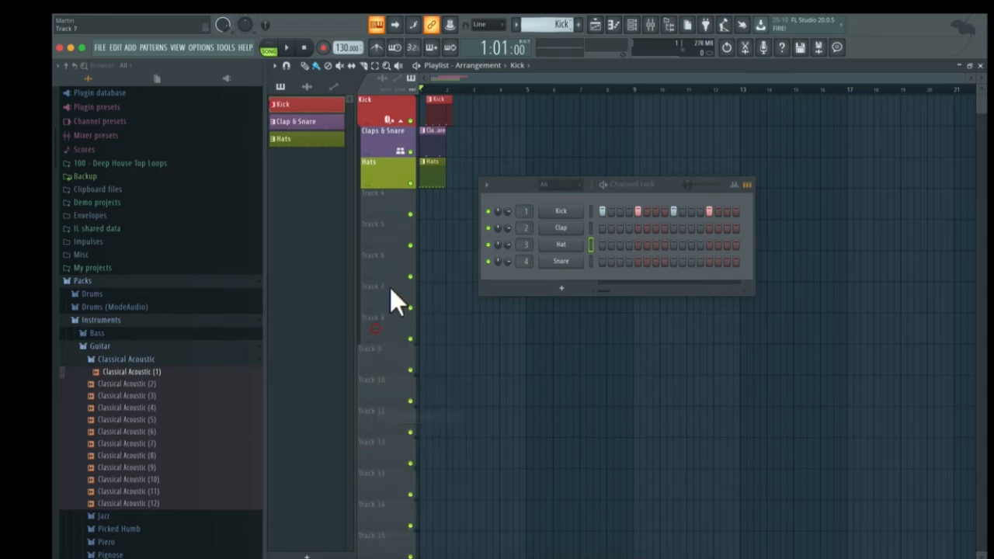
right_click(378, 362)
key("g")
Collapse the Kick track group, apply automatic group colouring so its member tracks match Kick, and expand it again.
left_click(400, 120)
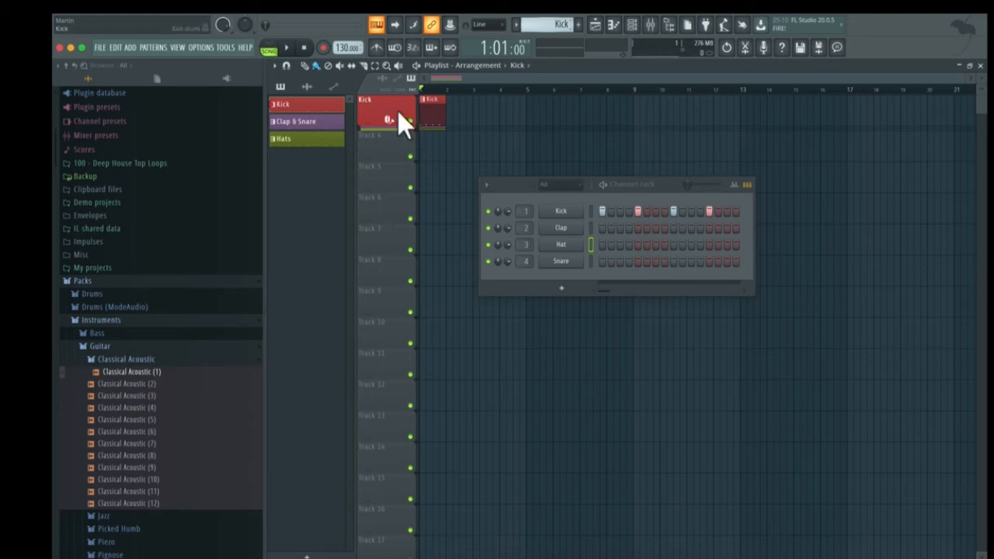
right_click(398, 104)
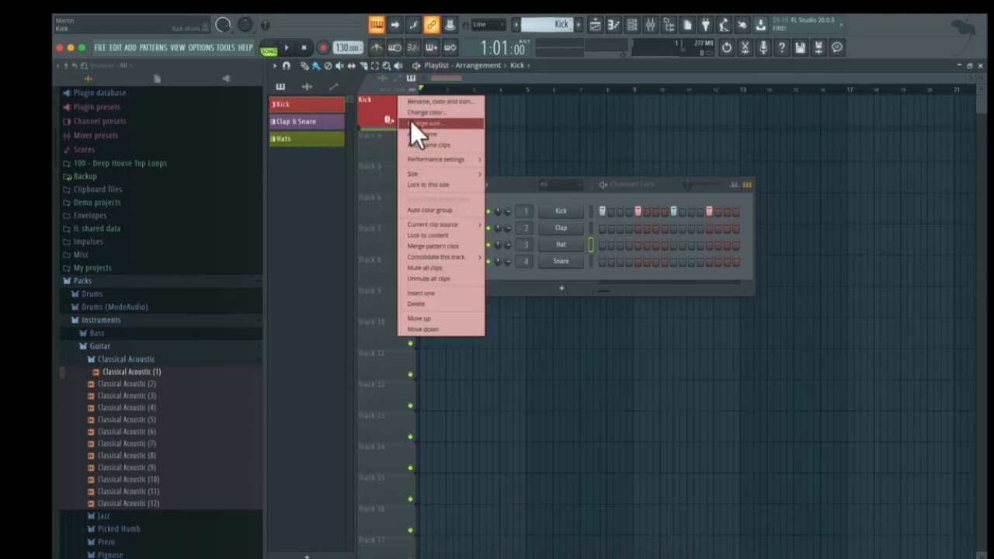
left_click(430, 211)
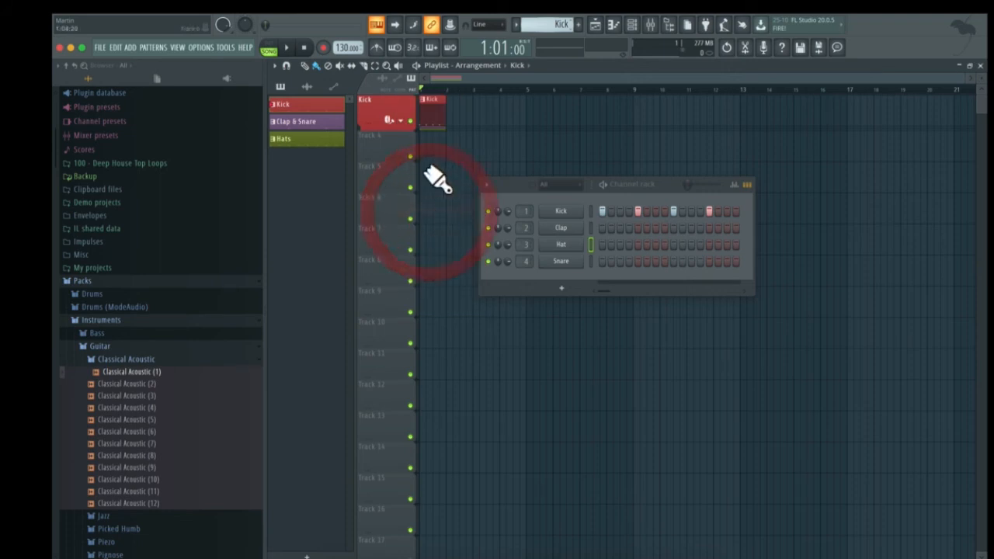
left_click(401, 121)
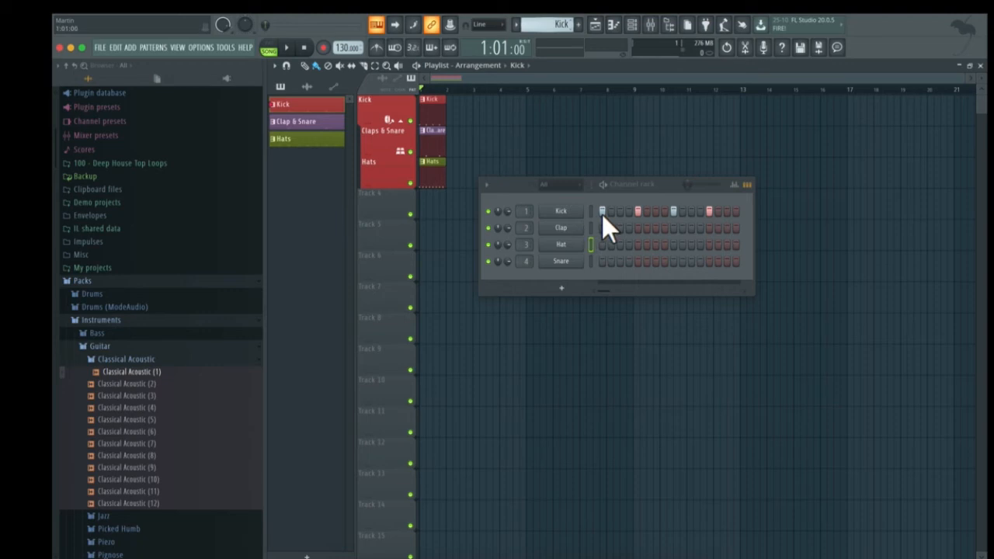
Open the Kick channel's piano roll and move the Channel rack out of its way.
right_click(568, 208)
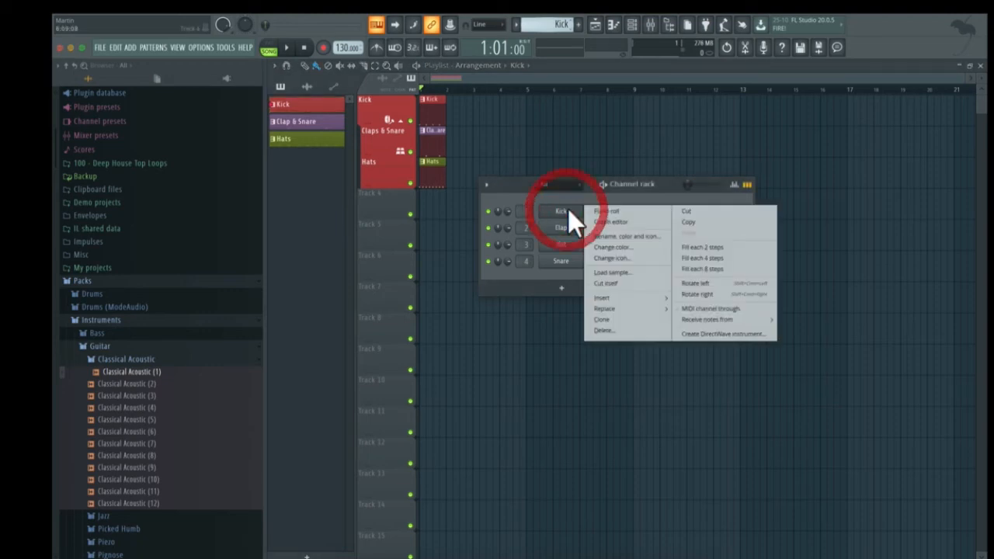
left_click(566, 206)
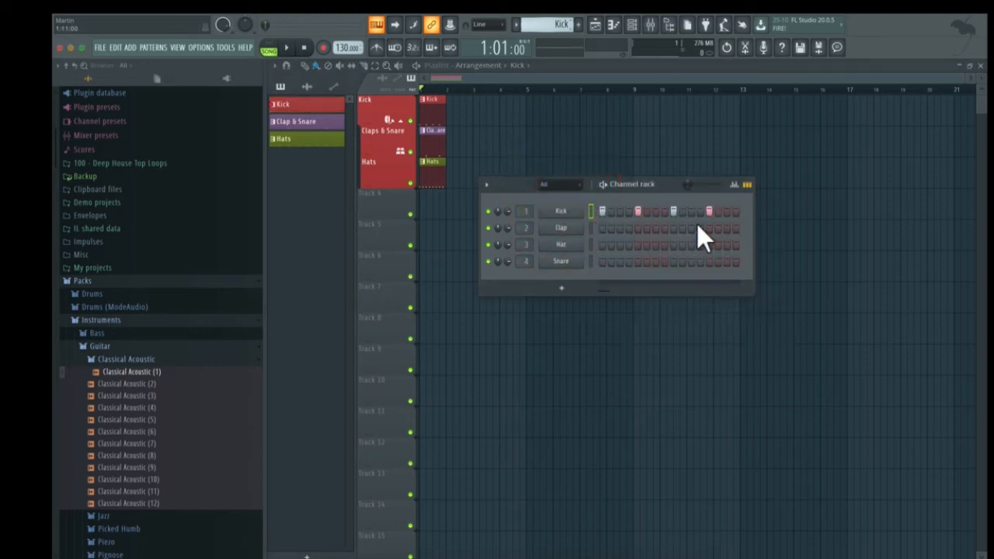
right_click(572, 206)
left_click(567, 205)
right_click(562, 215)
left_click(594, 213)
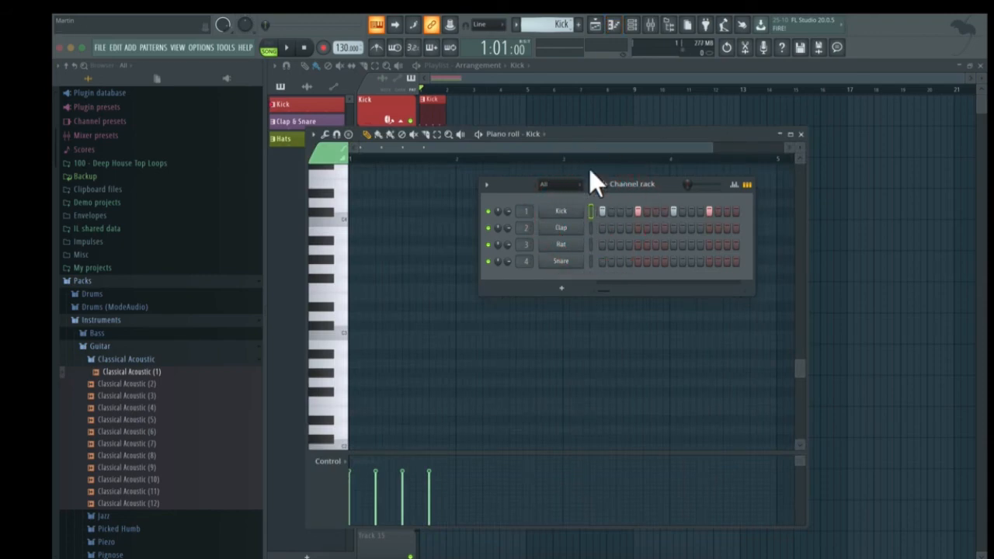
left_click_drag(599, 191, 817, 55)
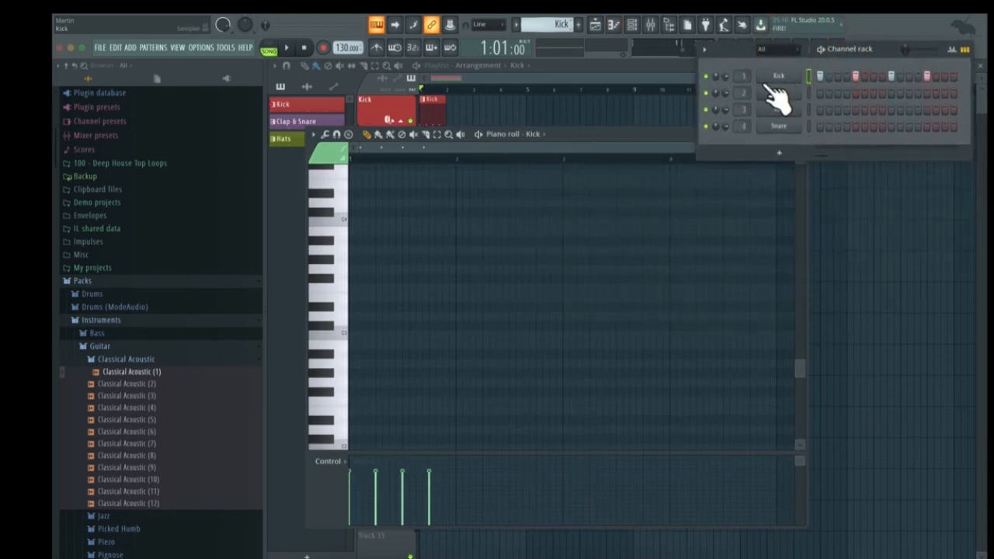
left_click(600, 136)
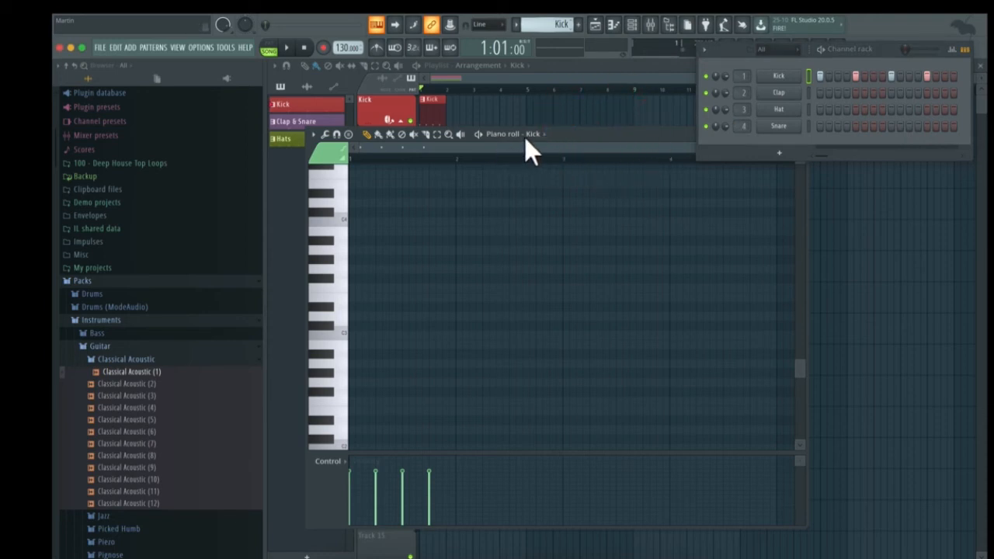
Show the Clap channel in the piano roll and reposition the window to uncover the playlist tracks.
right_click(778, 76)
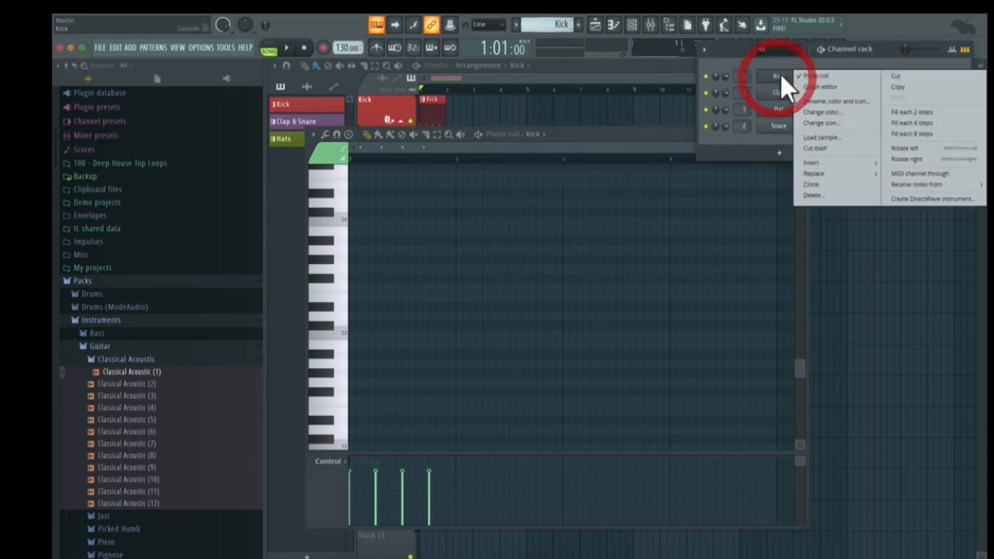
right_click(776, 90)
right_click(778, 92)
left_click(800, 93)
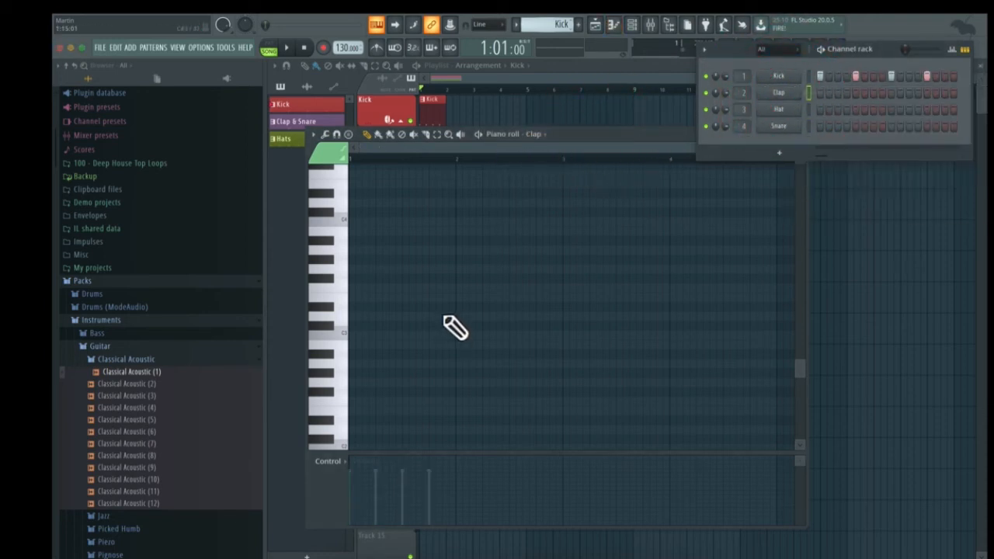
left_click_drag(575, 137, 701, 168)
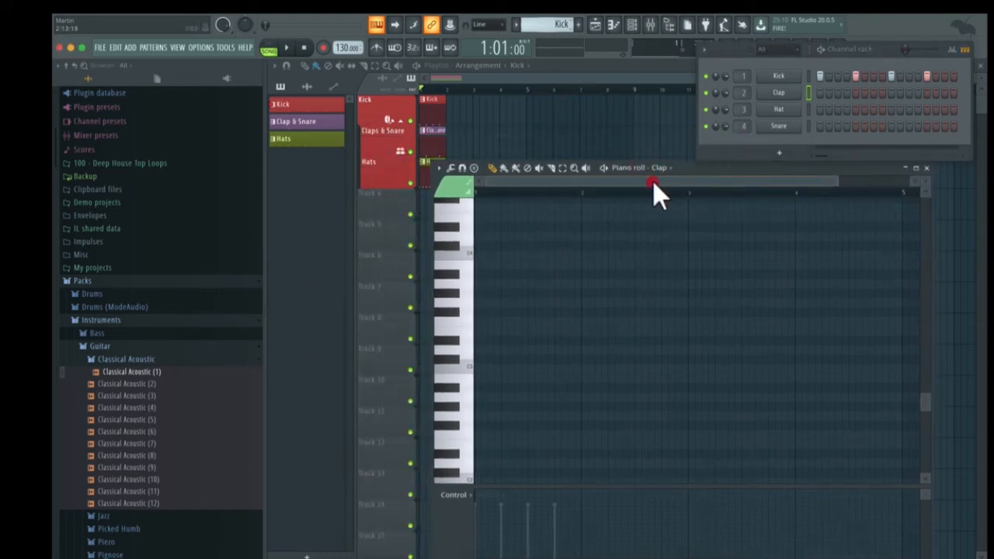
Try placing a note at the start of bar 1 in the Clap piano roll and delete it.
left_click(489, 297)
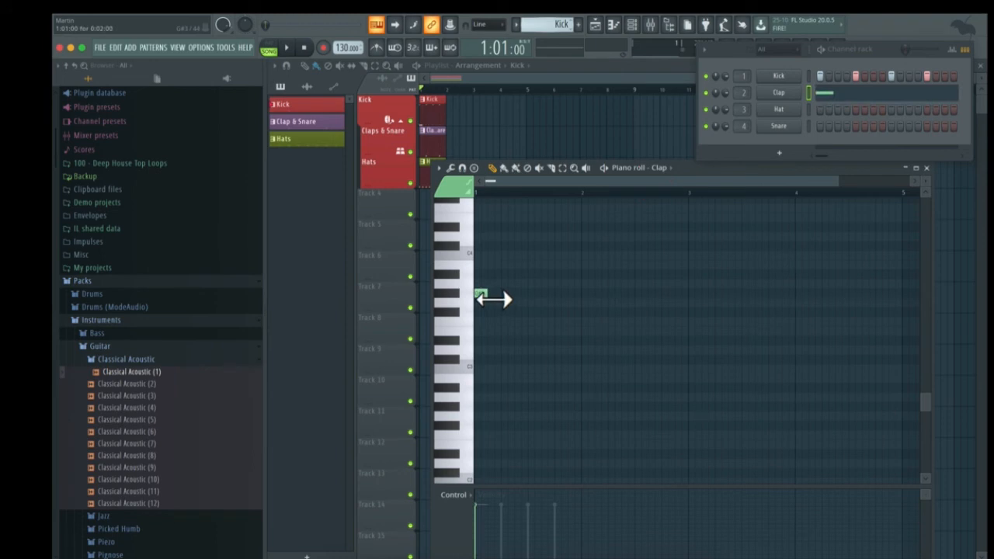
right_click(487, 297)
scroll(492, 307, "up", 1)
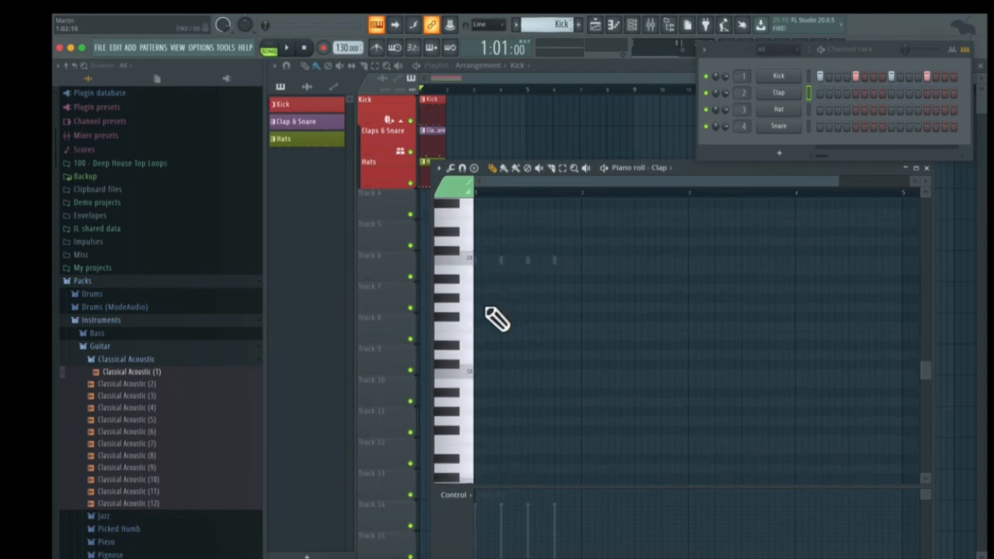
scroll(492, 313, "up", 3)
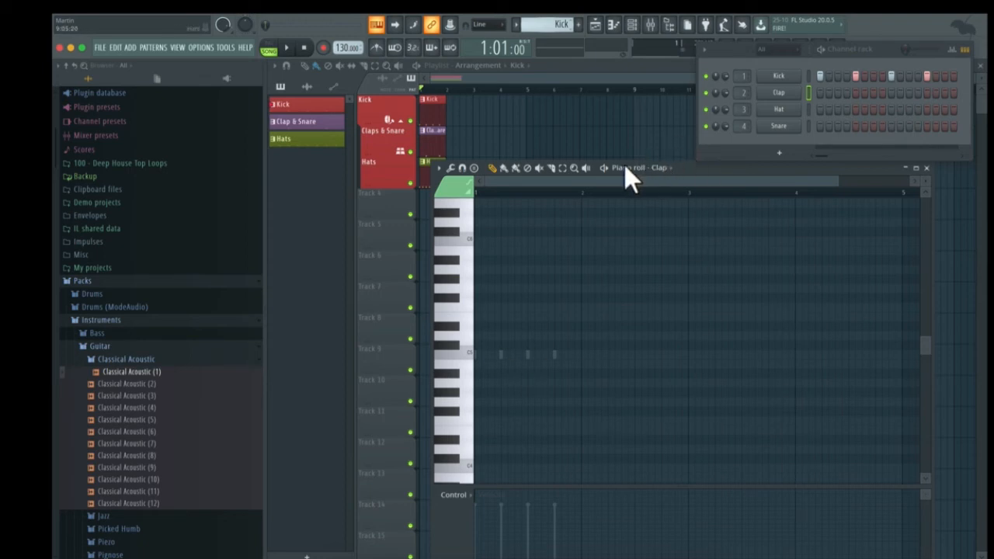
Switch to the Clap & Snare pattern and open the Clap channel's piano roll.
left_click(382, 133)
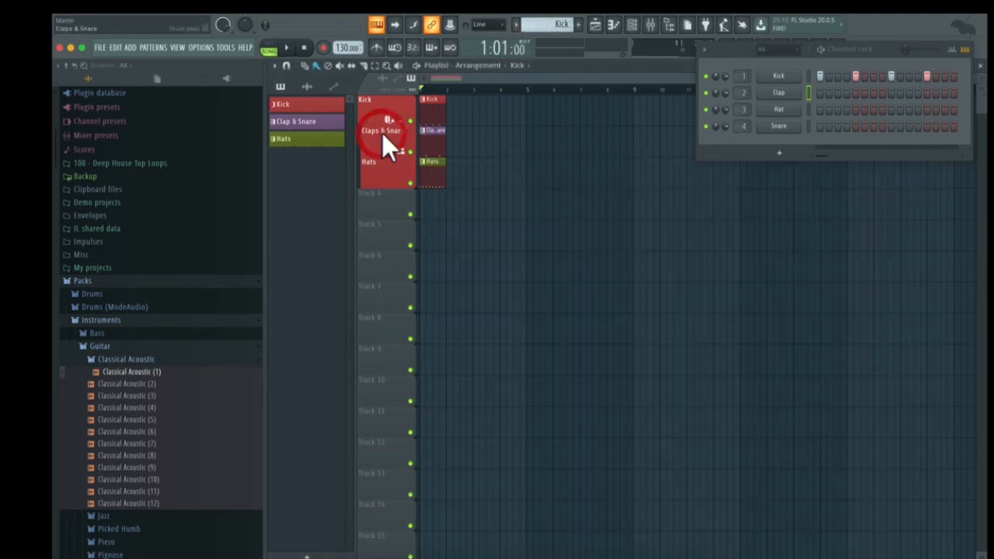
left_click_drag(573, 33, 573, 25)
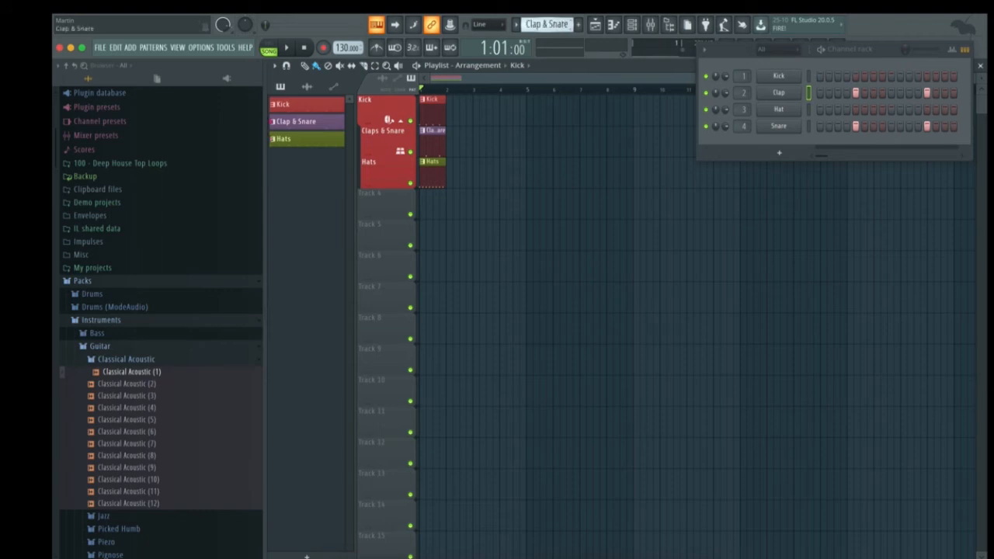
right_click(792, 95)
left_click(807, 90)
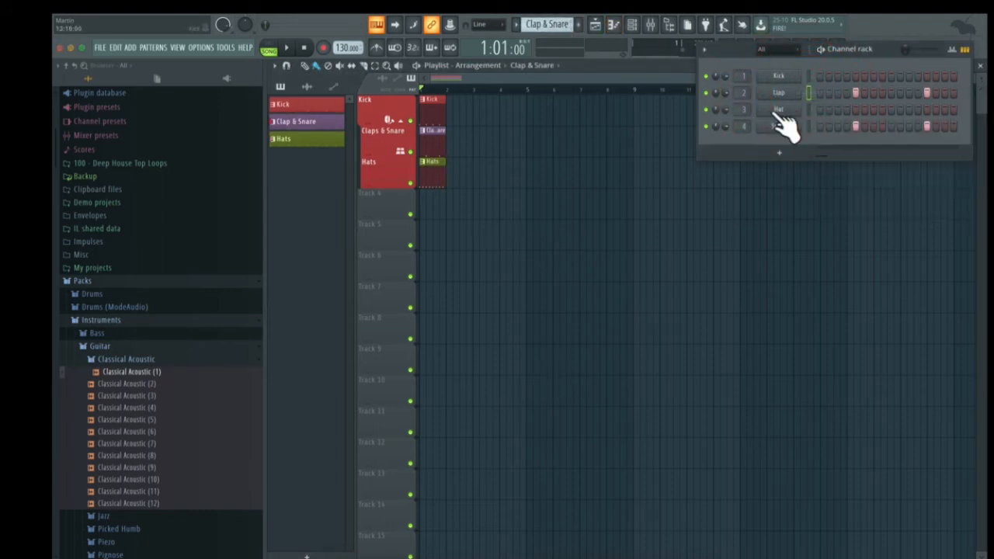
right_click(785, 93)
left_click(797, 95)
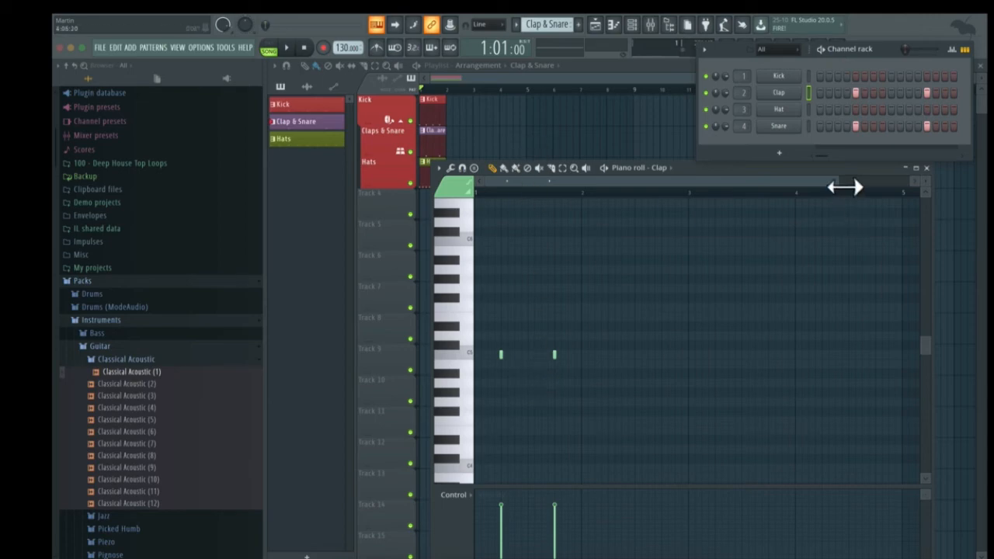
Lengthen the second C5 note of the Clap part in bar 1 to a full step.
left_click_drag(840, 187, 595, 189)
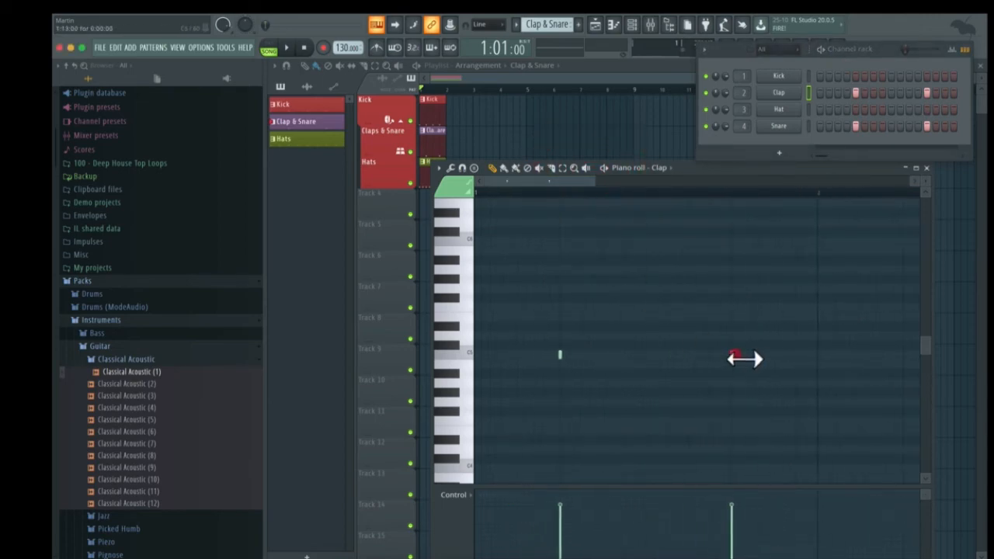
mouse_move(744, 358)
left_mouse_down()
mouse_move(776, 357)
mouse_move(741, 357)
left_mouse_up()
Try adding extra Clap notes on C5 and at higher pitches, and delete all of the added notes.
left_click(626, 362)
left_click(610, 355)
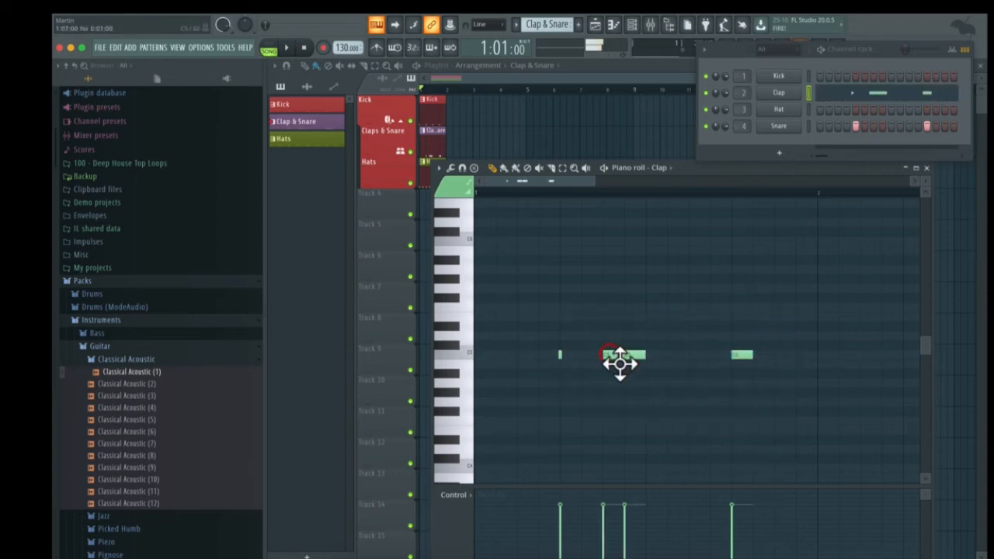
left_click(676, 263)
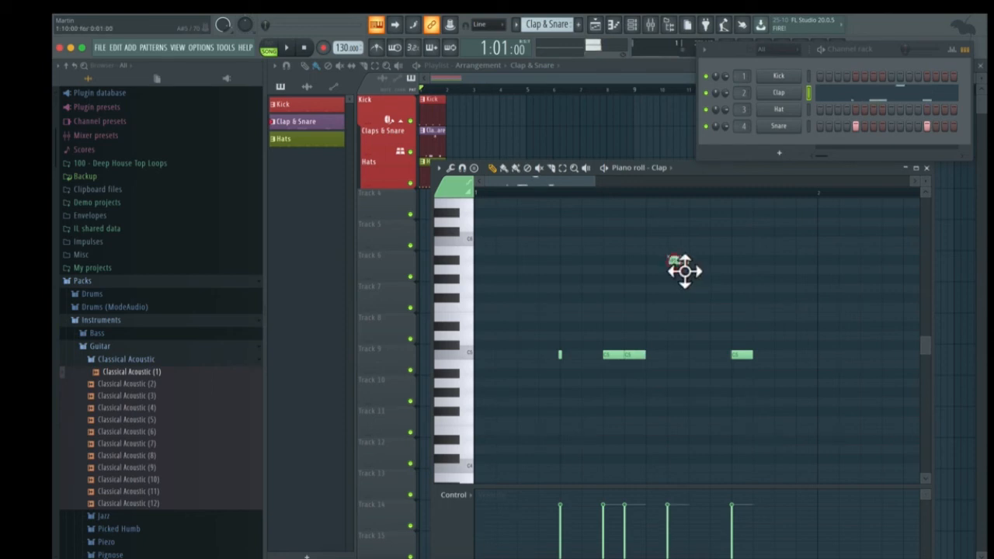
left_click(711, 240)
left_click(709, 223)
right_click(717, 223)
right_click(715, 239)
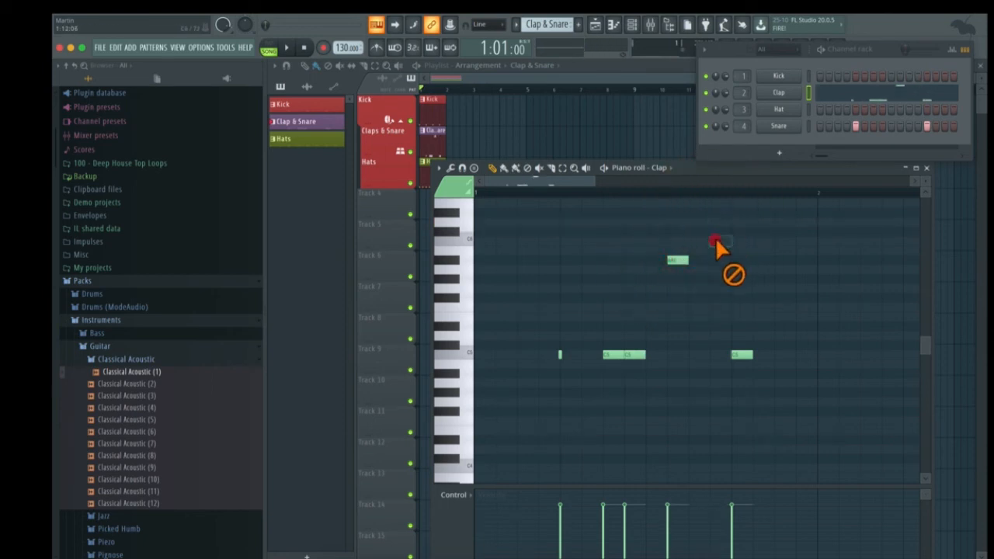
right_click(674, 260)
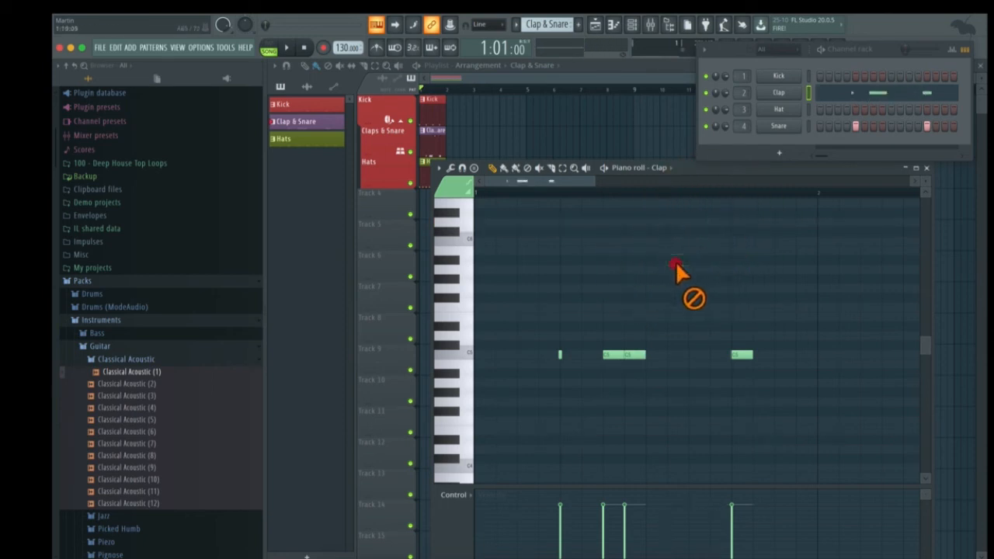
right_click(641, 354)
right_click(611, 355)
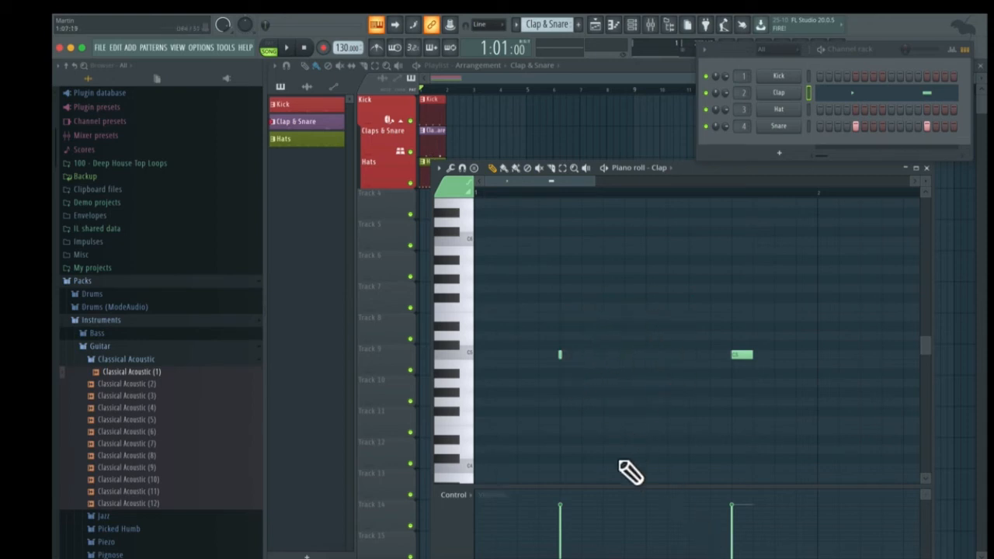
Review the note property options, then try a C5 Clap note between the existing two at reduced velocity and delete it.
left_click(454, 497)
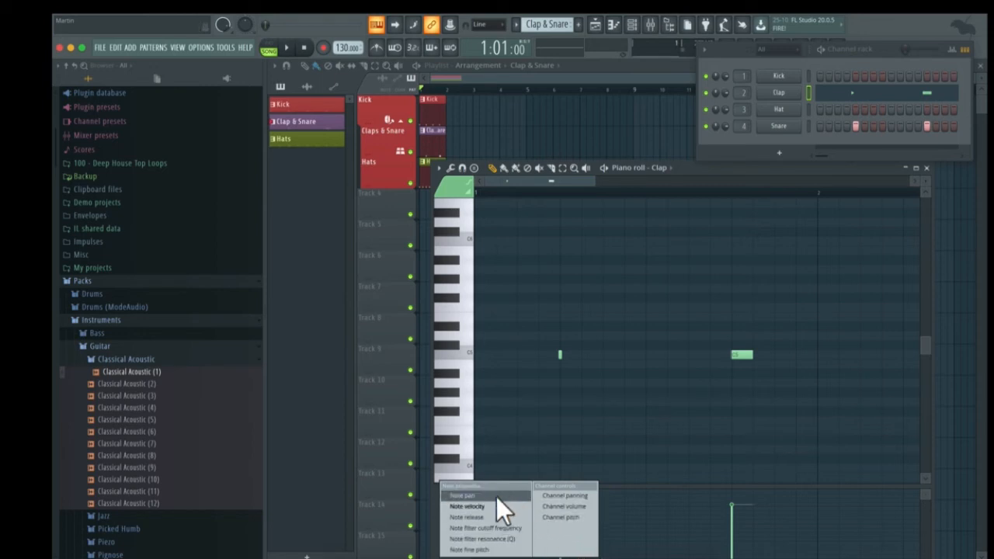
mouse_move(569, 129)
left_mouse_down()
mouse_move(546, 98)
mouse_move(551, 85)
left_mouse_up()
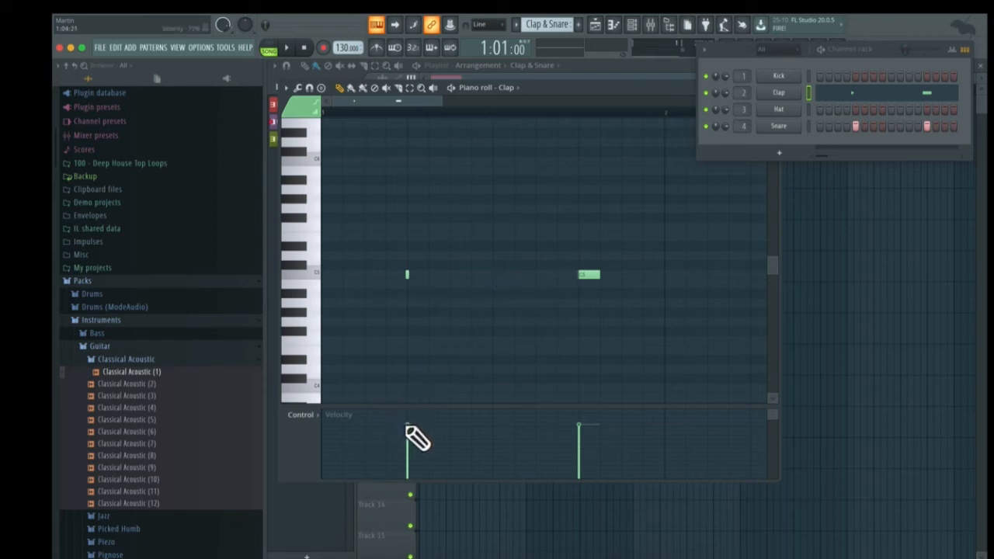
left_click(497, 273)
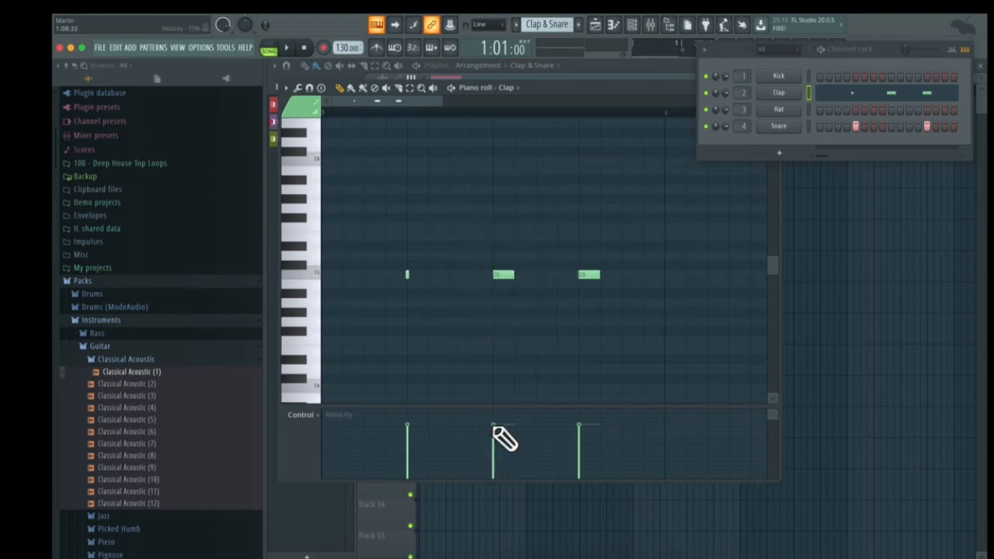
left_click_drag(494, 427, 495, 462)
right_click(500, 273)
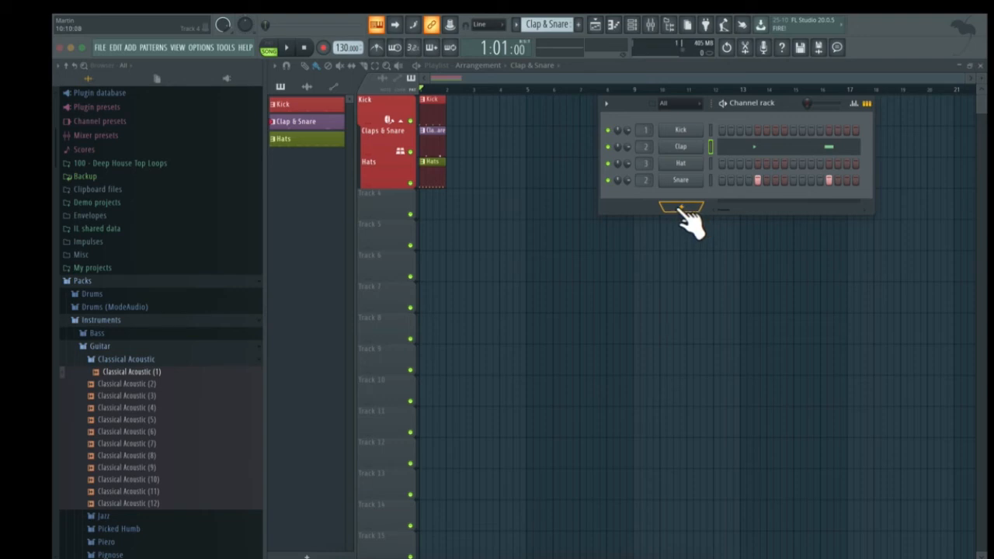
Add an FL Keys channel to the channel rack and place its plugin window below the rack.
left_click(146, 47)
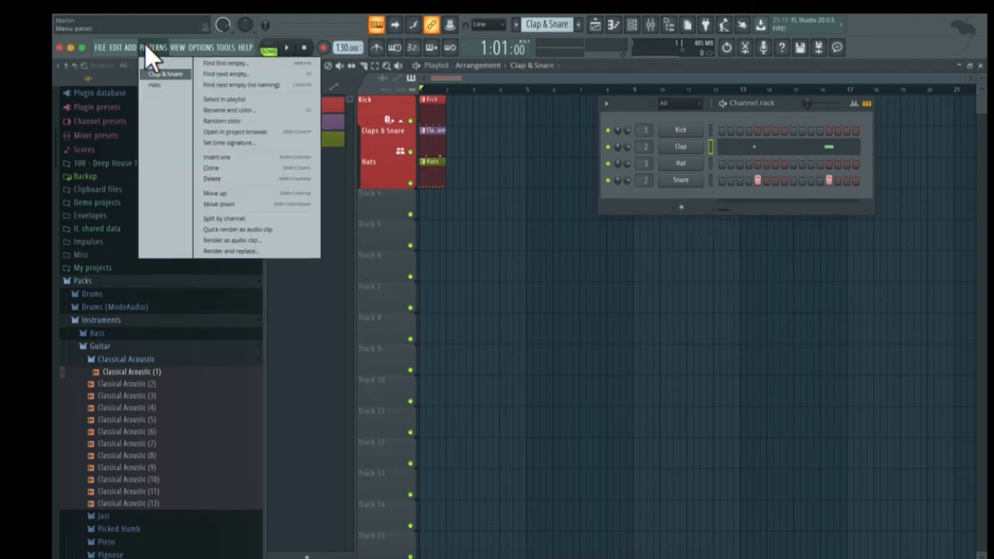
mouse_move(184, 47)
mouse_move(130, 46)
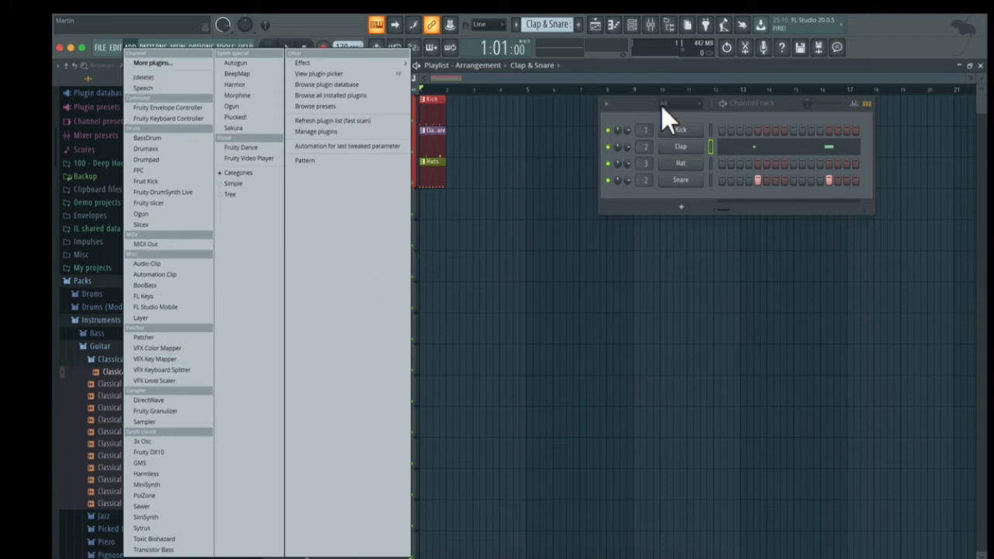
left_click(708, 107)
left_click(681, 206)
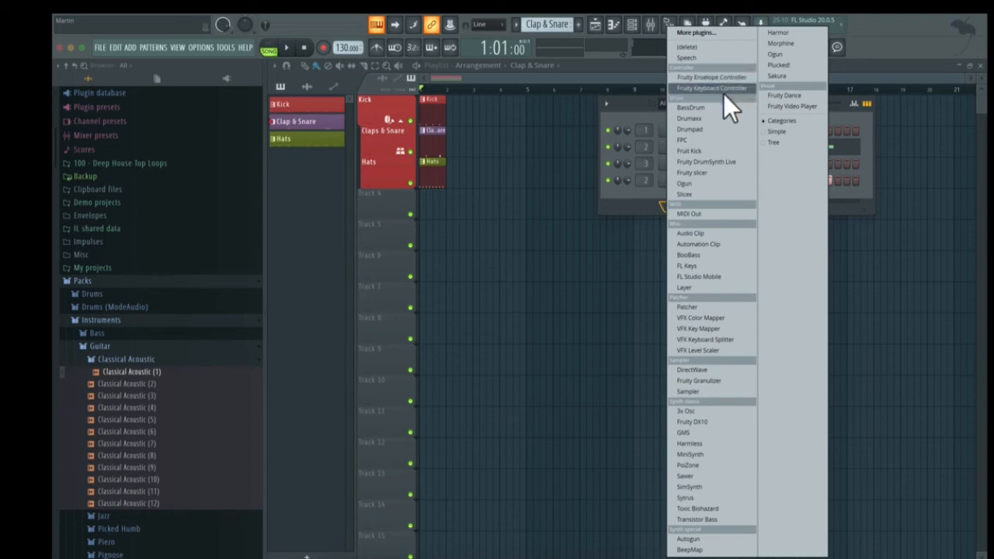
left_click(720, 264)
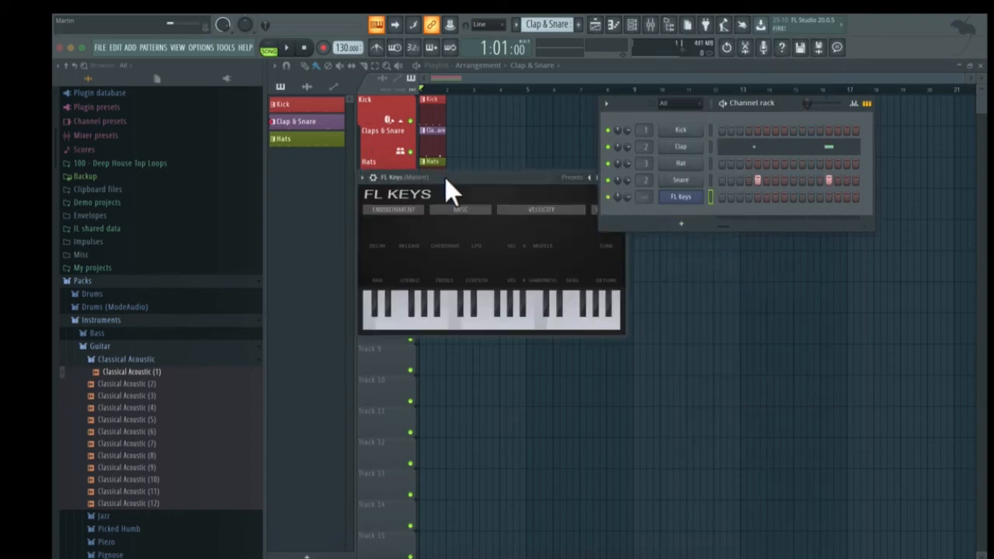
left_click_drag(445, 177, 601, 279)
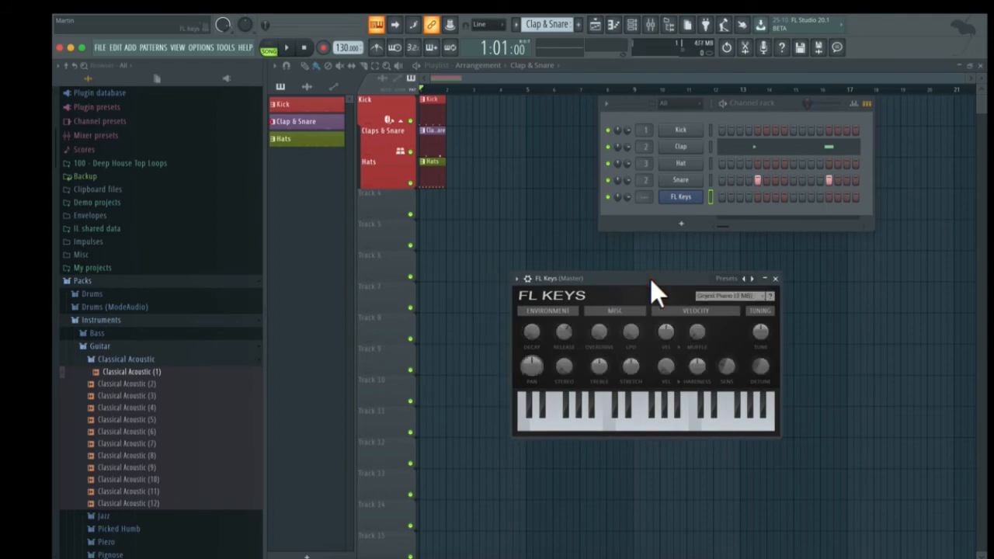
Audition the FL Keys piano sound by playing several notes across the keyboard.
key("s")
key("d")
key("g")
key("j")
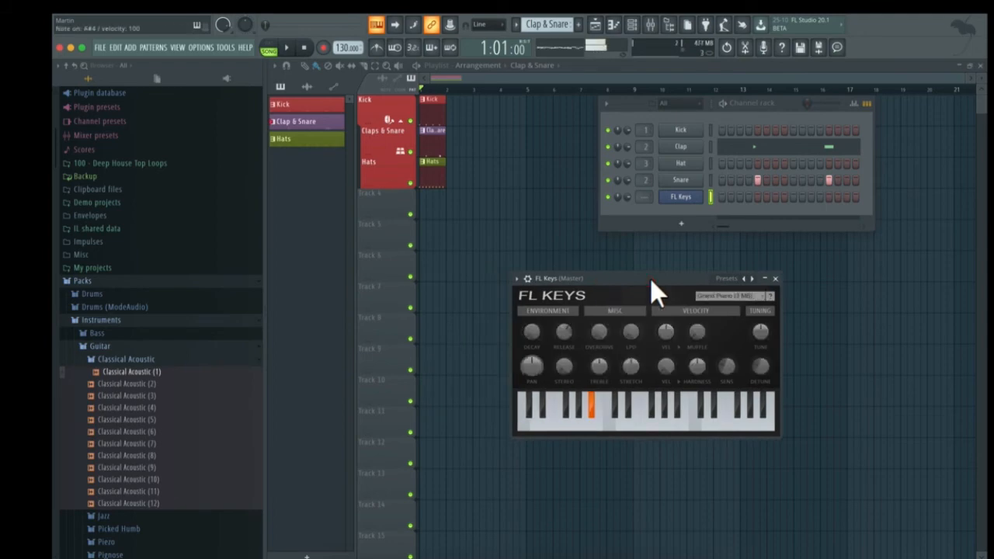
key("l")
key("semicolon")
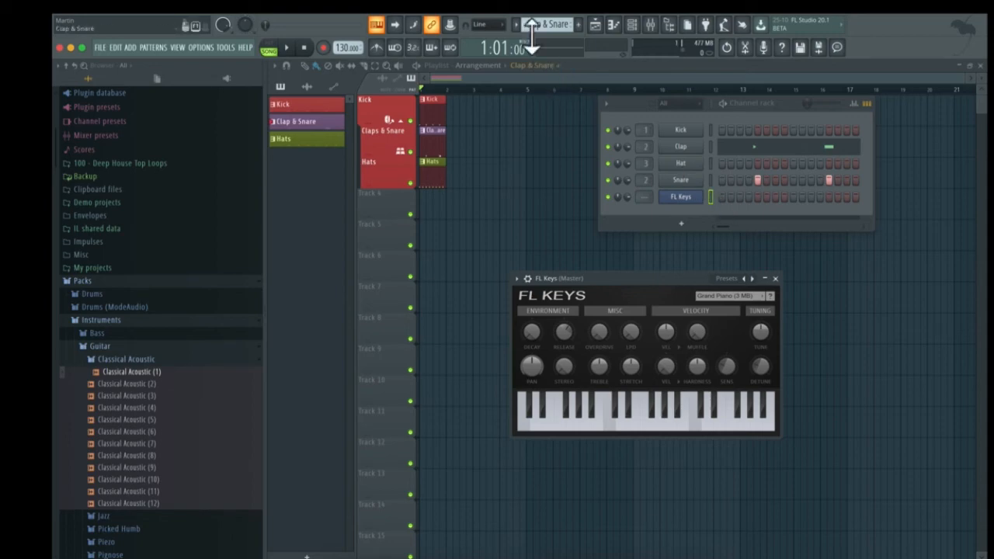
Create a new pattern named Piano and choose a colour for it.
left_click(578, 25)
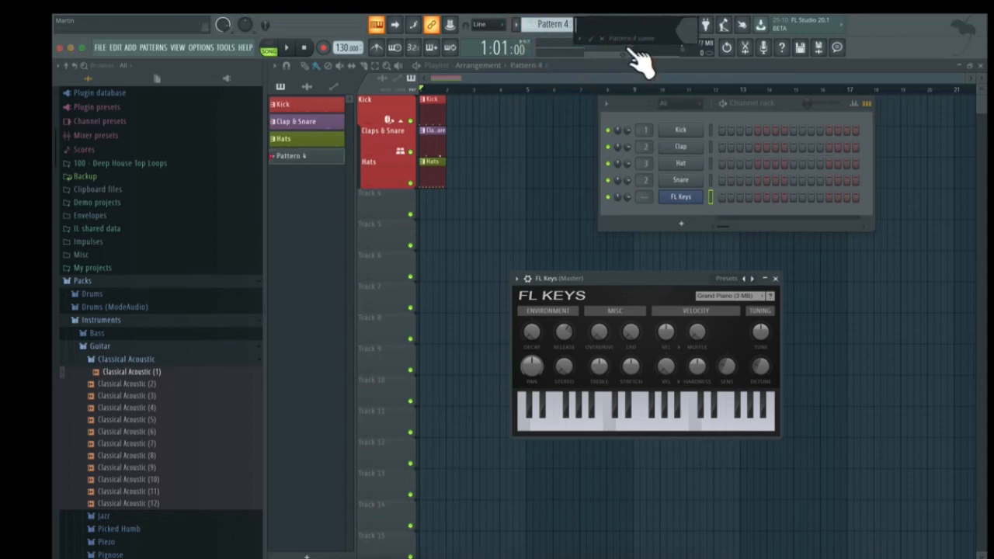
type("Piano")
left_click(683, 31)
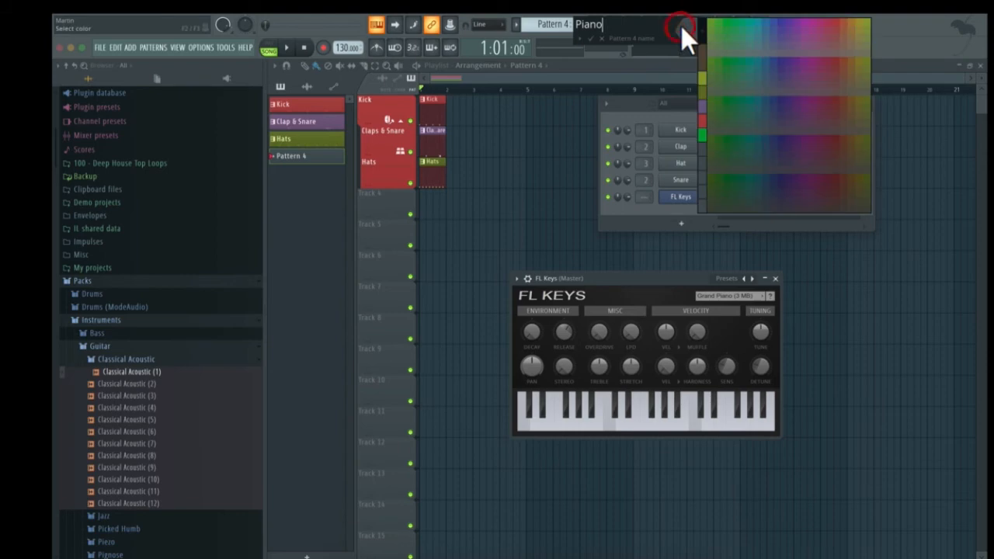
left_click(745, 130)
left_click(590, 37)
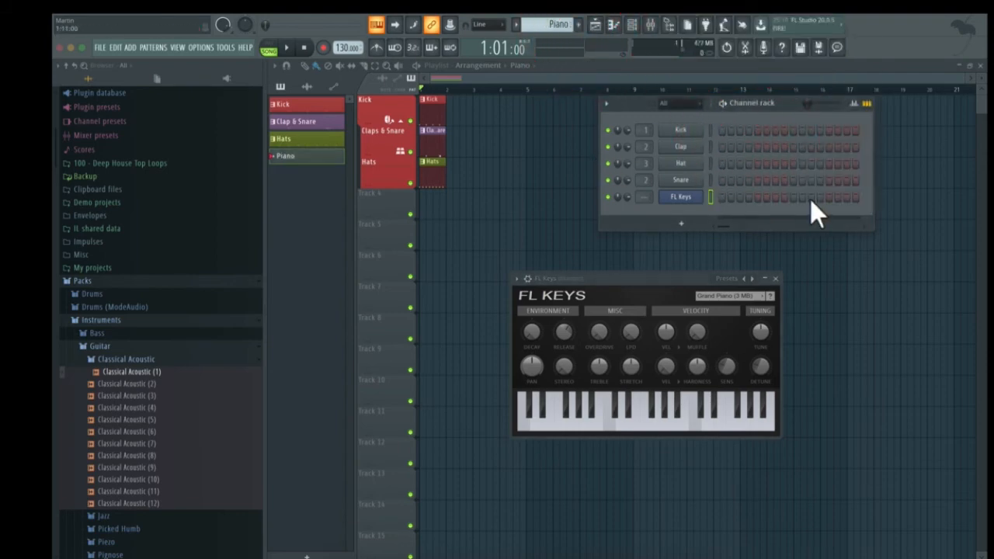
Try FL Keys hits on steps 1, 5, 9 and 13, play them in pattern mode, and clear the steps.
left_click(709, 196)
left_click(721, 196)
left_click(756, 197)
left_click(793, 196)
left_click(828, 197)
left_click(285, 50)
key("space")
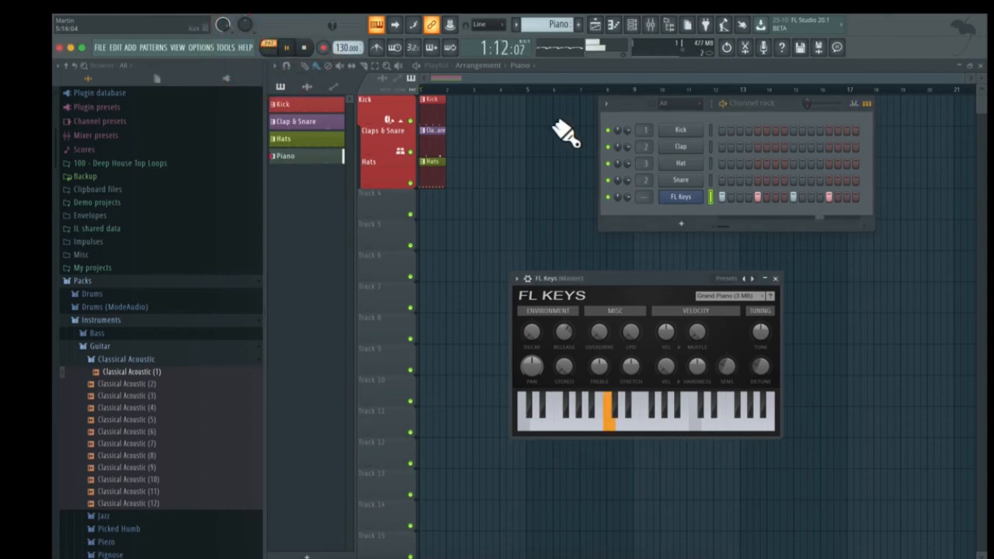
key("space")
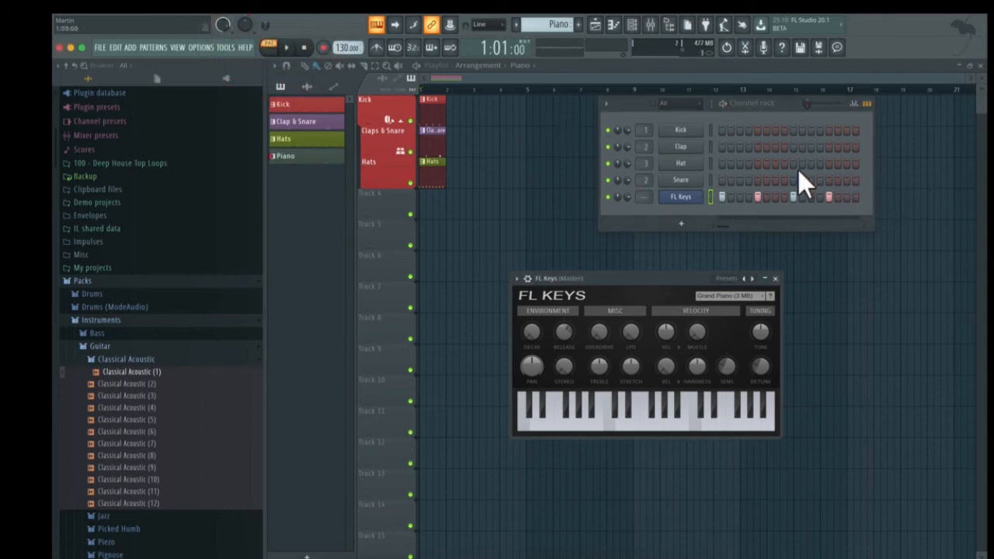
right_click(683, 196)
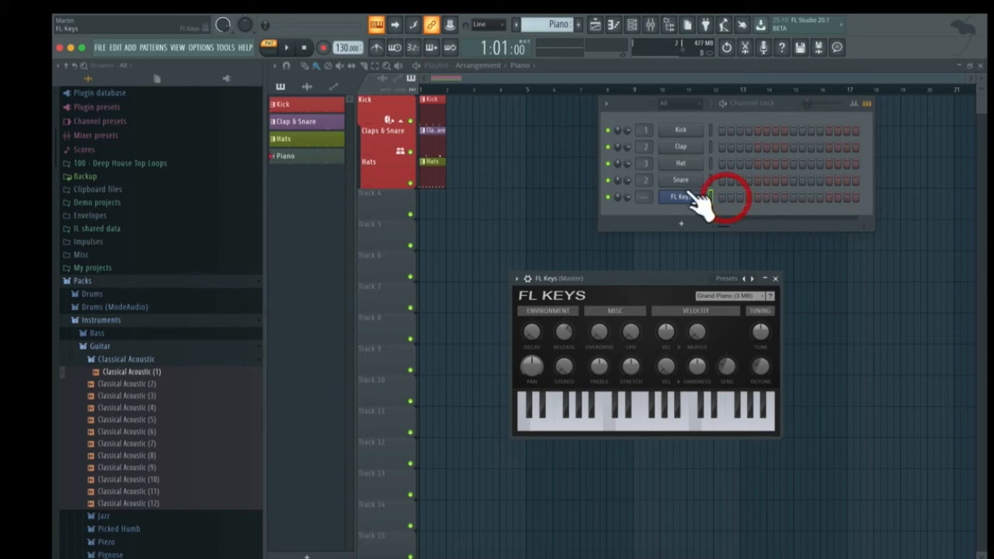
Open the FL Keys channel's piano roll, move the channel rack out of the way, and maximize the piano roll.
left_click(713, 196)
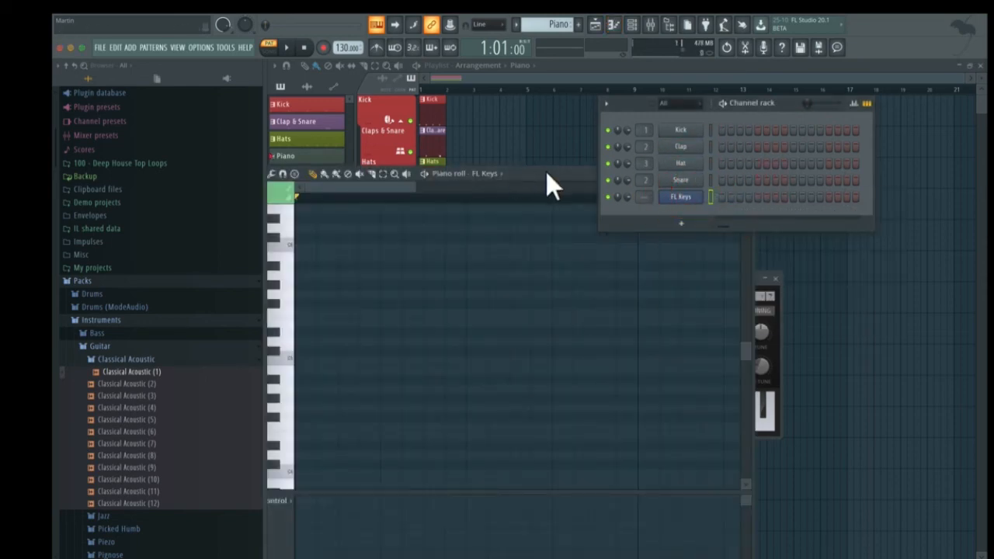
left_click_drag(546, 172, 564, 99)
left_click_drag(640, 110, 986, 311)
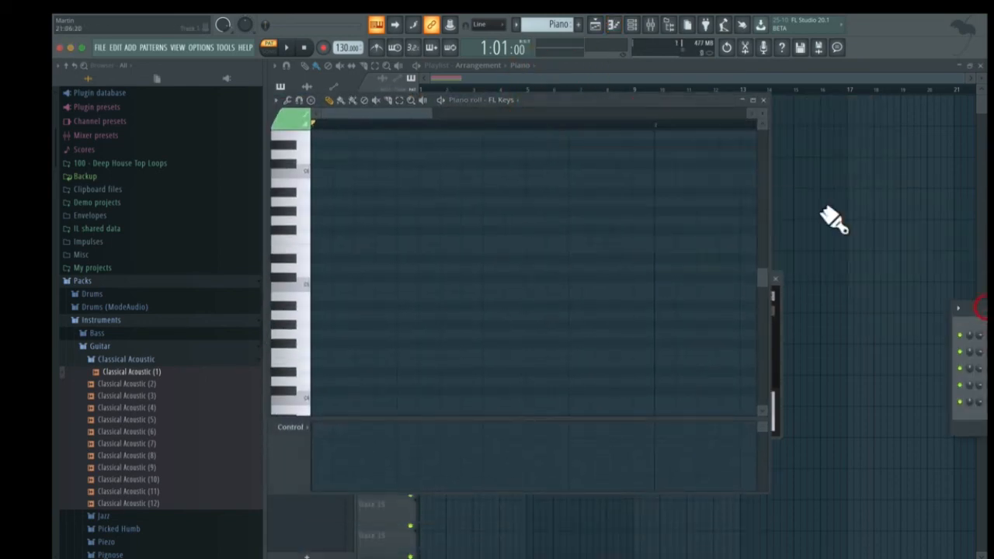
double_click(675, 100)
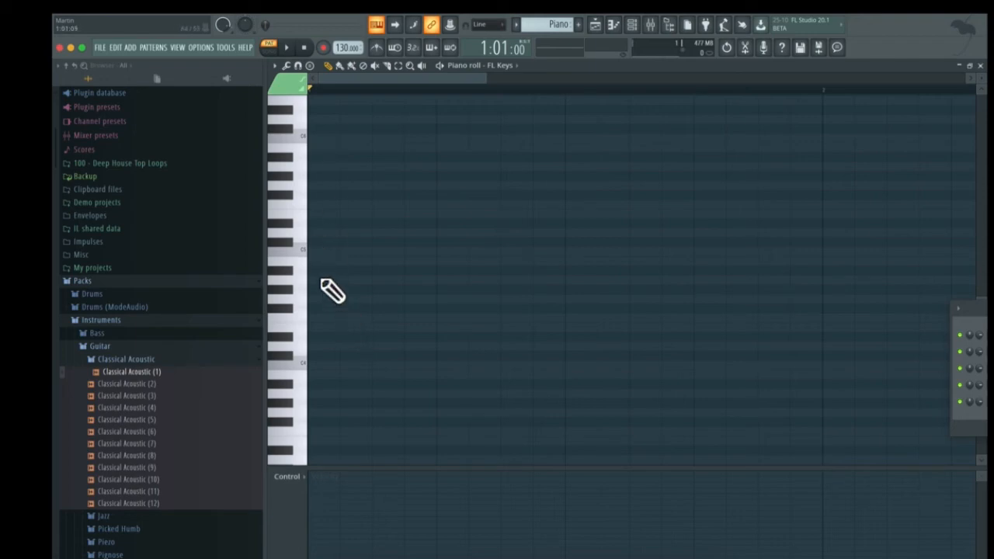
Draw stacked C5, D5 and E5 notes at the start of bar 1 and play them back.
left_click(318, 251)
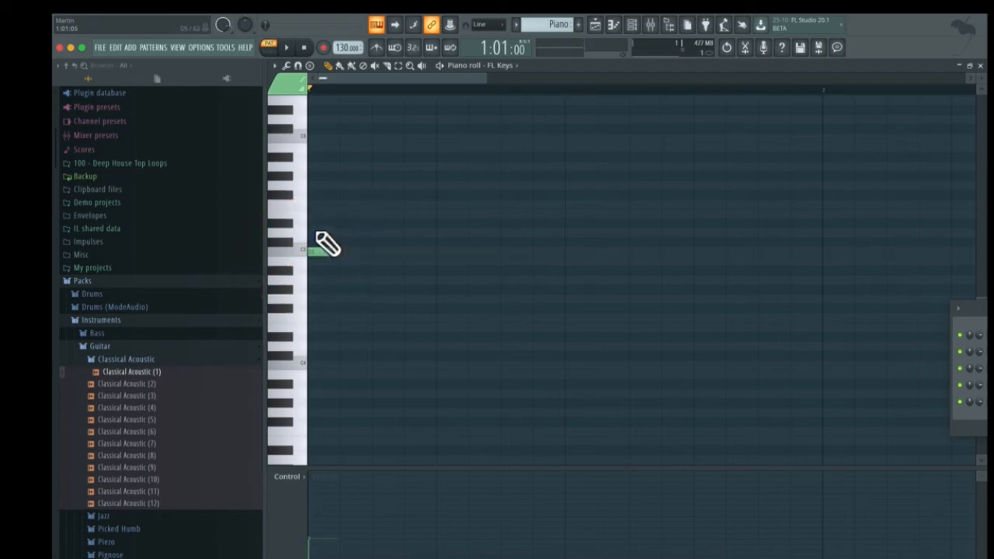
left_click(319, 223)
key("space")
key("space")
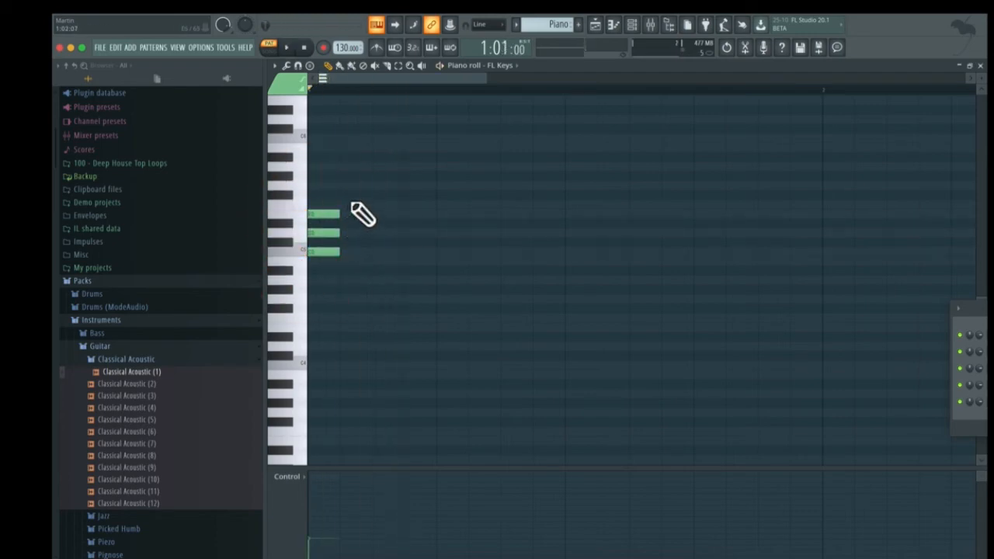
left_click_drag(320, 265, 320, 246)
right_click(319, 245)
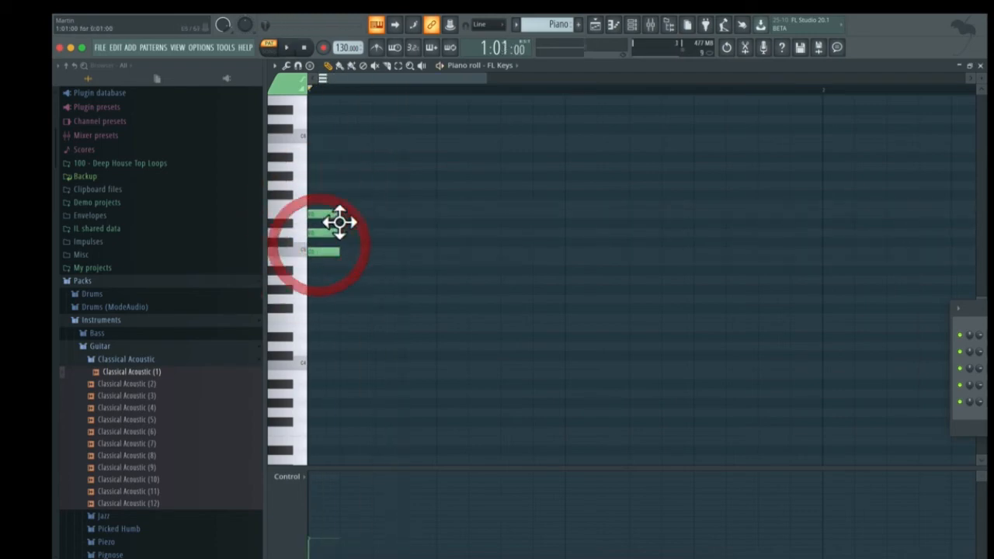
key("space")
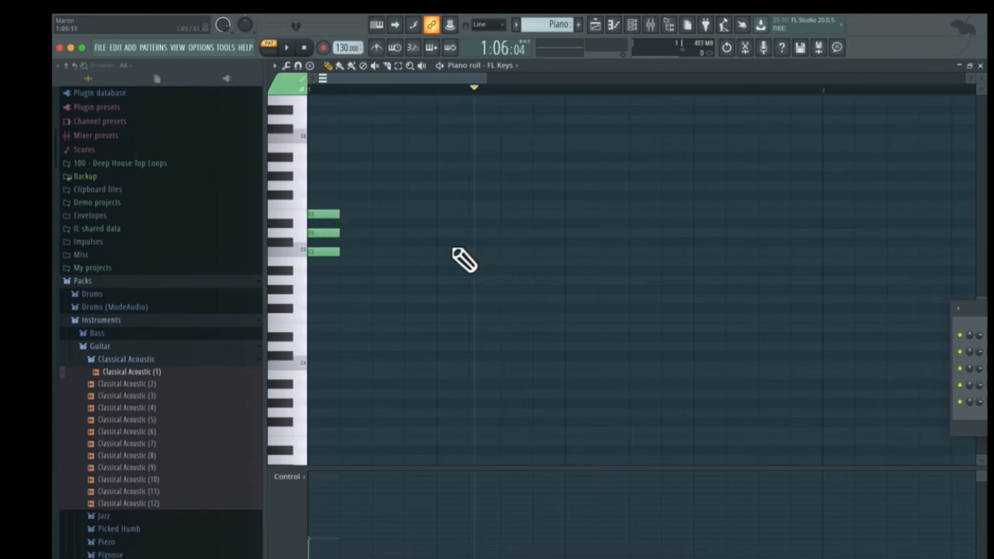
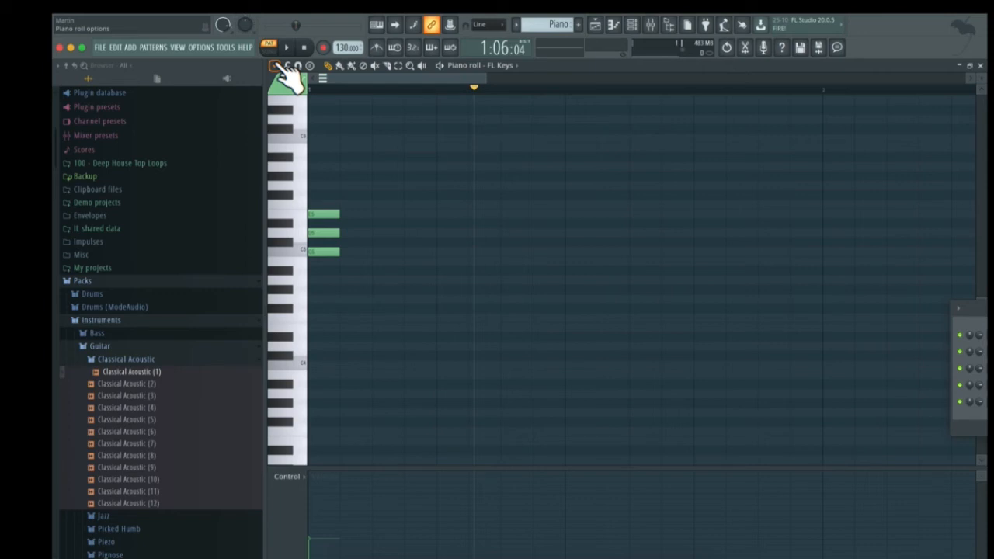
Set the piano roll's key labels to show all notes.
left_click(276, 66)
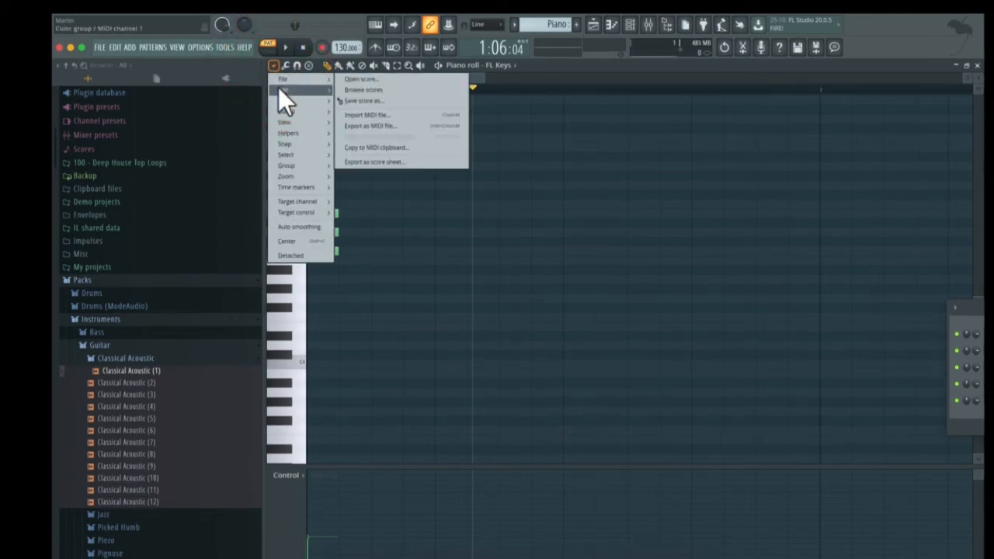
mouse_move(278, 89)
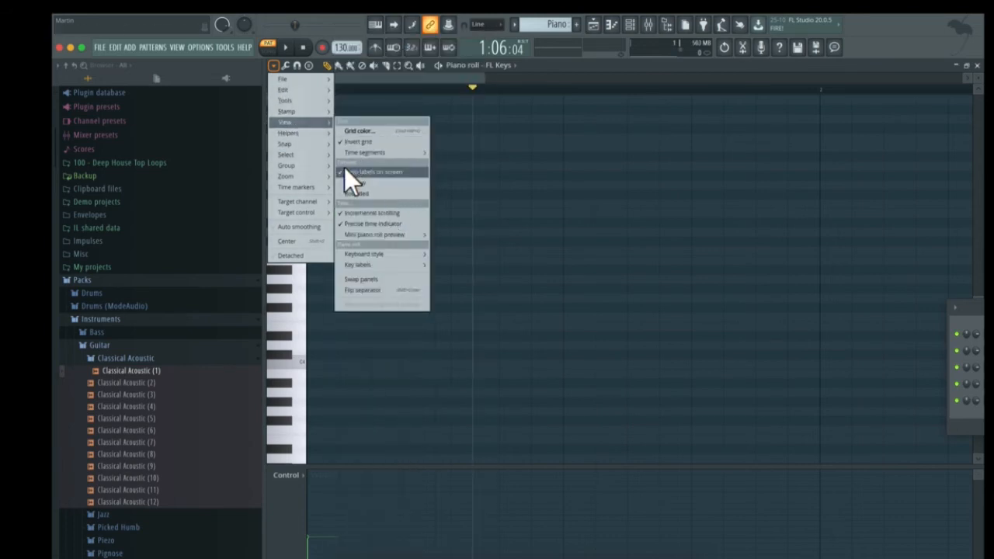
left_click(392, 262)
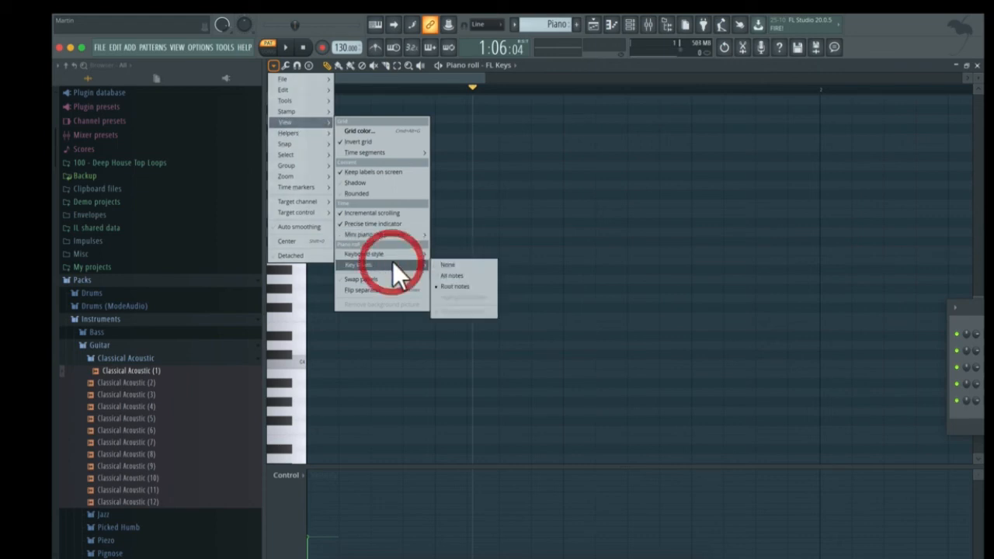
left_click(469, 274)
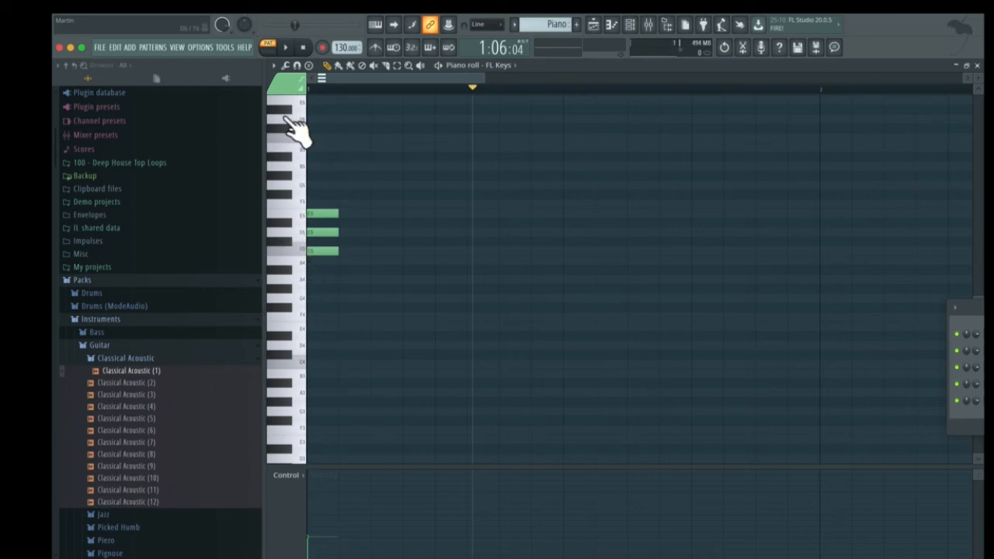
left_click(271, 66)
mouse_move(287, 176)
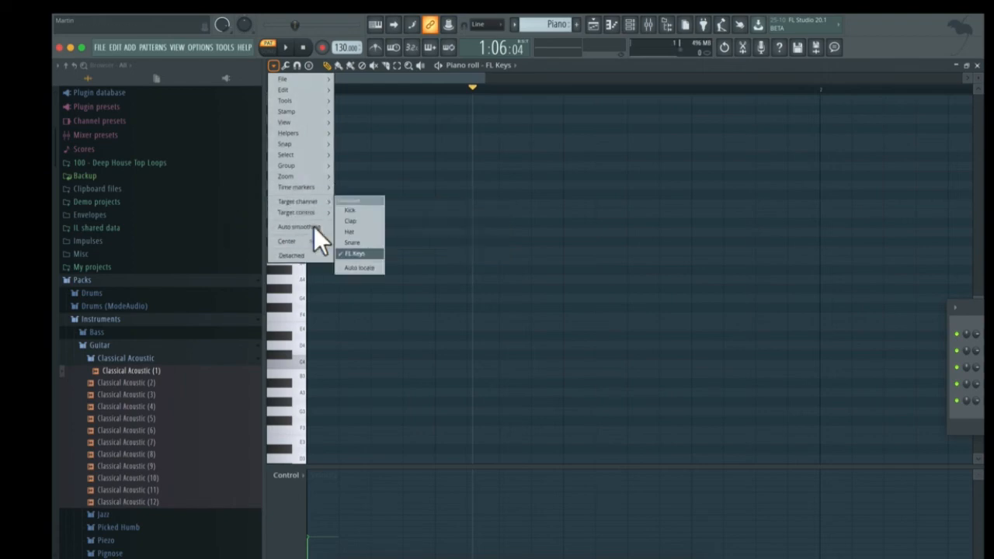
left_click(275, 65)
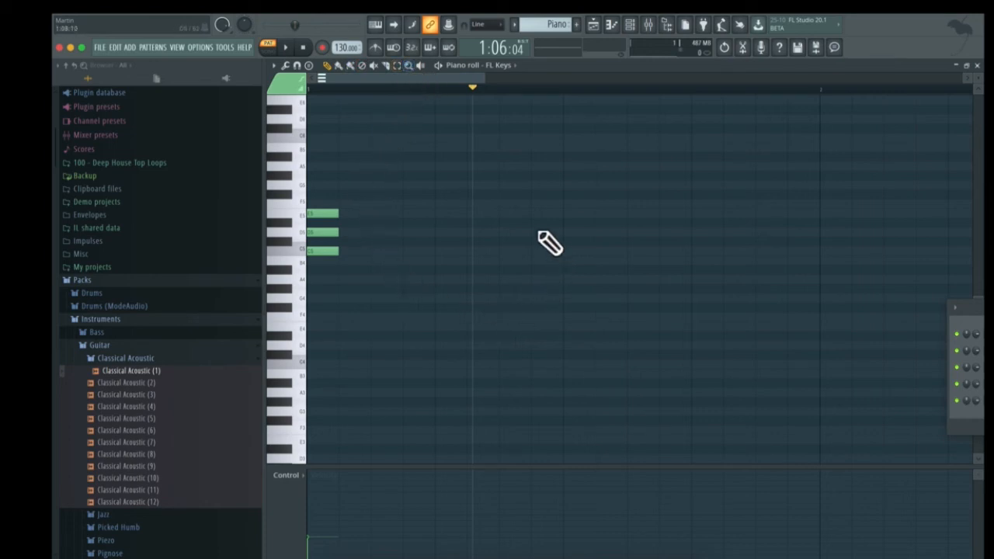
Try drawing E5 notes on steps 3 and 5 of bar 1, and delete both.
left_click(329, 66)
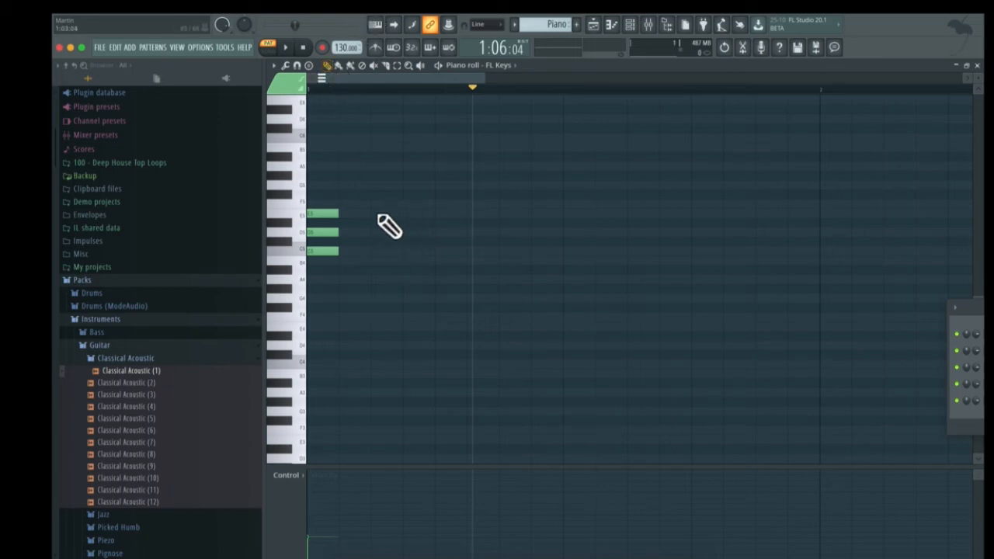
left_click(386, 213)
left_click(441, 213)
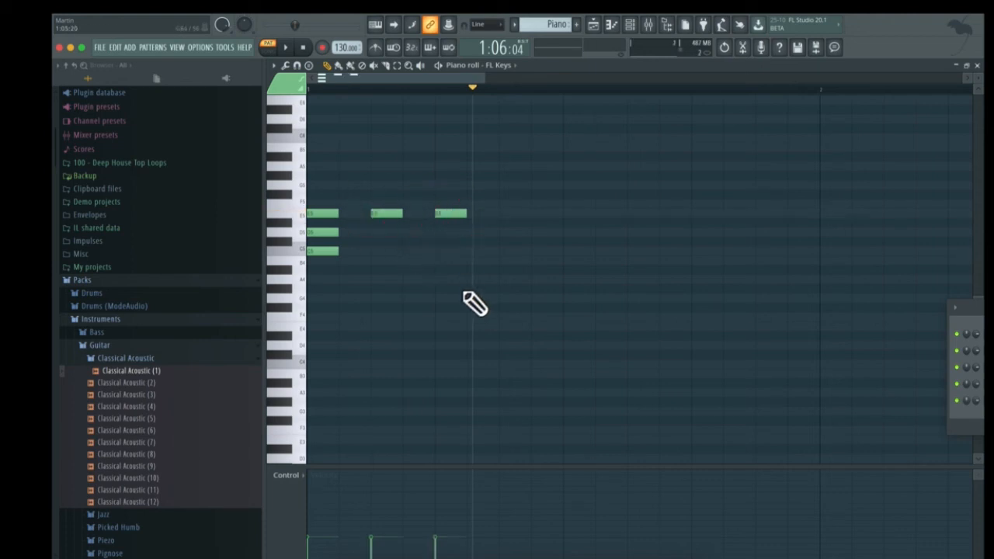
left_click(387, 213)
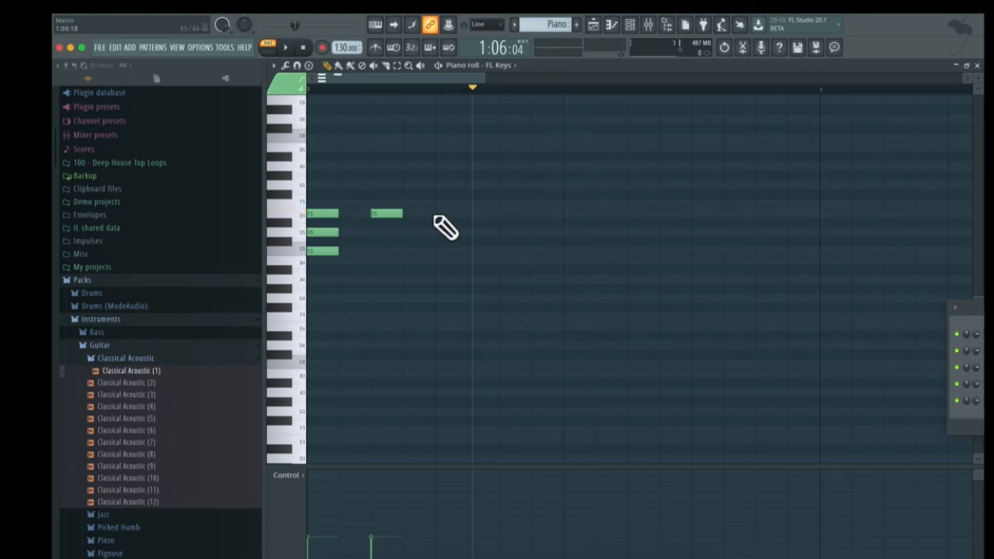
right_click(390, 212)
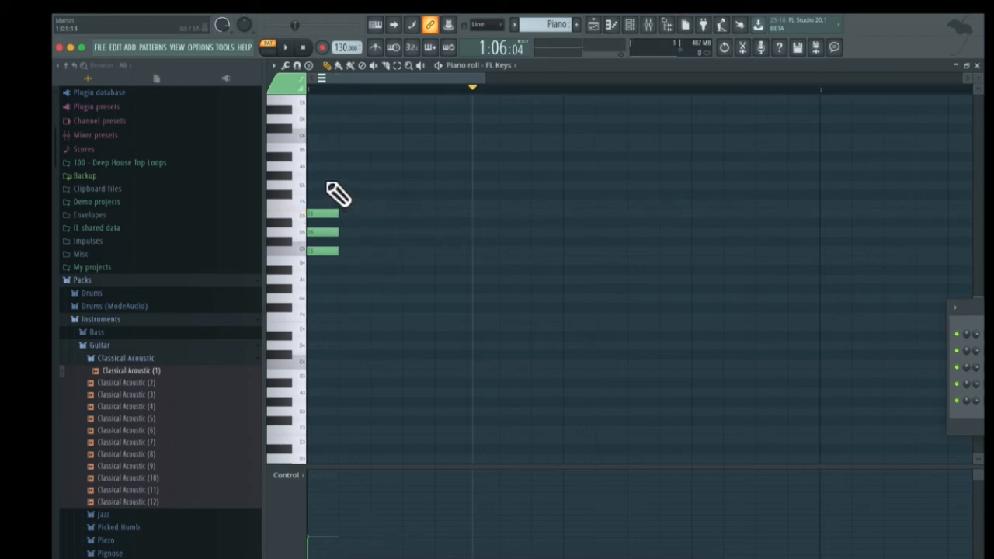
Delete the three stacked notes and redraw C5, D5 and E5 at the start of bar 1.
right_click(324, 212)
left_click(317, 251)
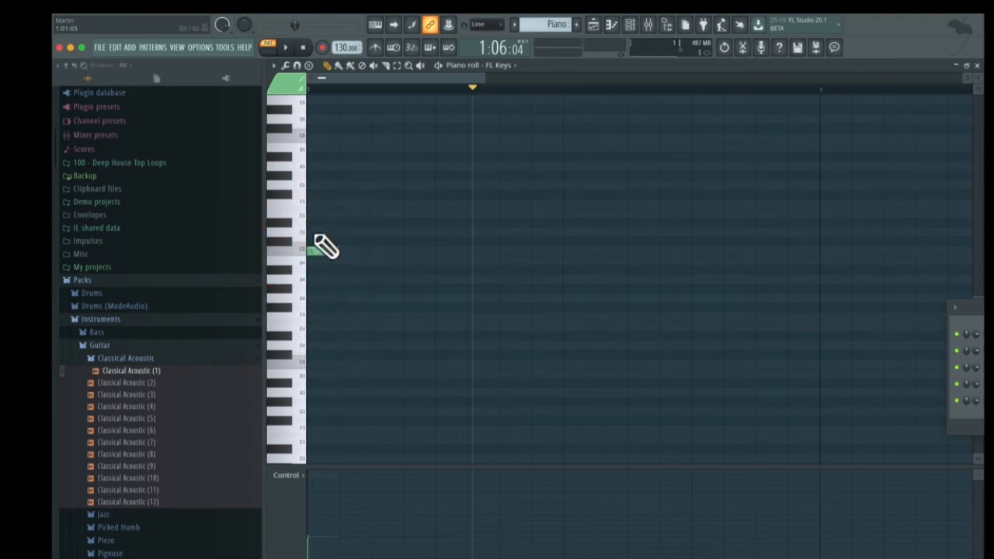
left_click(318, 231)
left_click(318, 213)
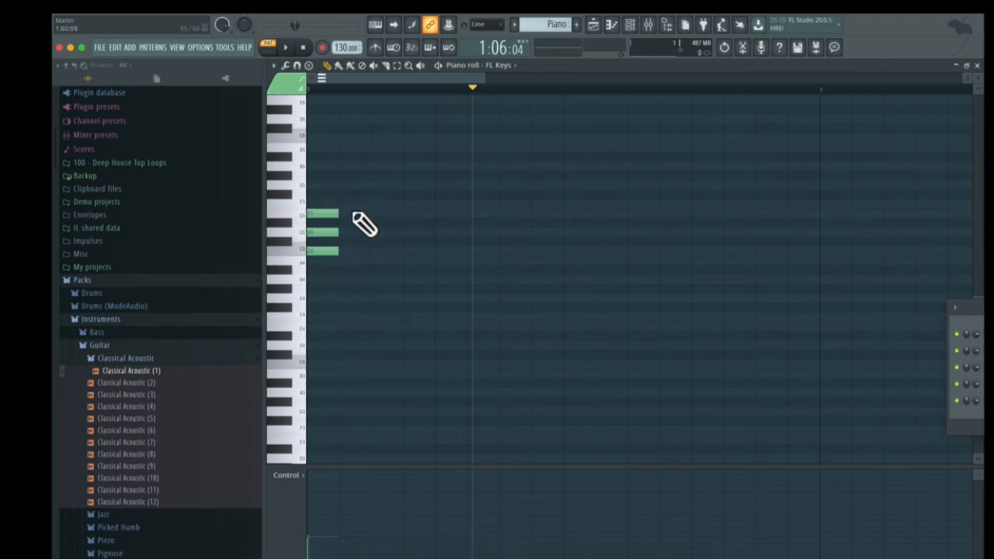
Draw an E5 note on step 12 of bar 1 and paint a D#5 note on step 7 with the Paint tool.
left_click_drag(349, 214, 674, 223)
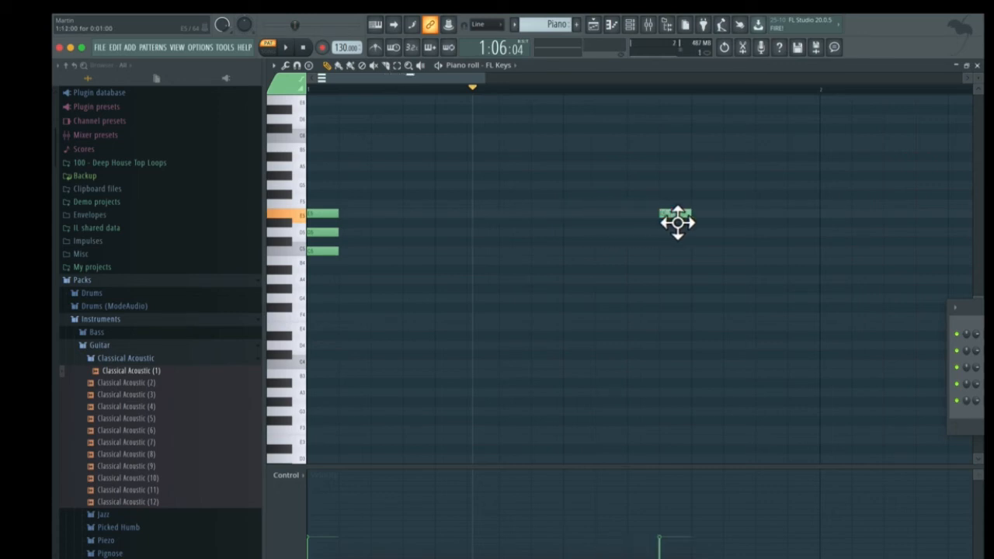
left_click(340, 66)
mouse_move(404, 225)
left_mouse_down()
mouse_move(599, 233)
mouse_move(634, 207)
mouse_move(444, 221)
left_mouse_up()
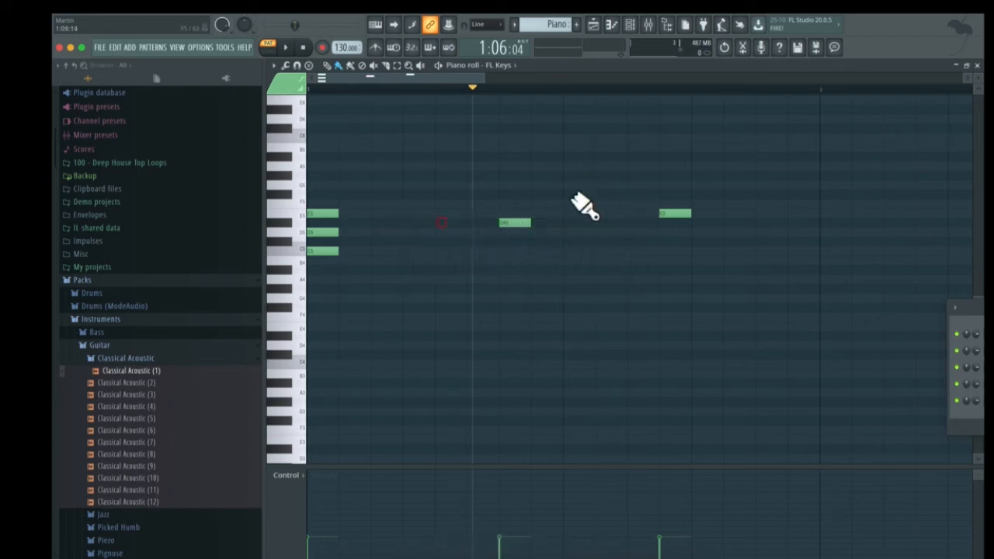
Delete the stray D#5 and E5 notes and draw E5, D5 and C5 on step 3 of bar 1.
left_click_drag(667, 214, 521, 224)
left_click(328, 66)
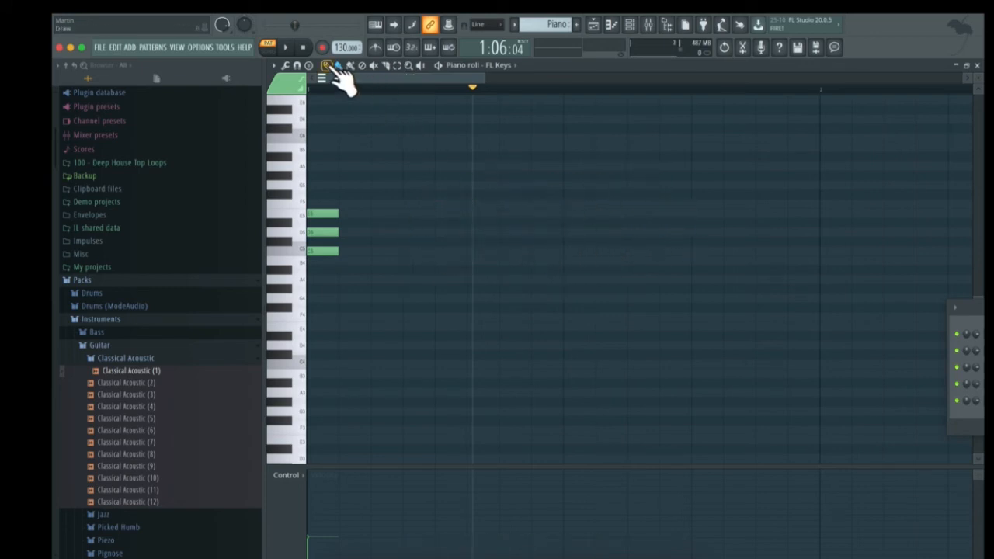
left_click(381, 213)
left_click(382, 231)
left_click(382, 250)
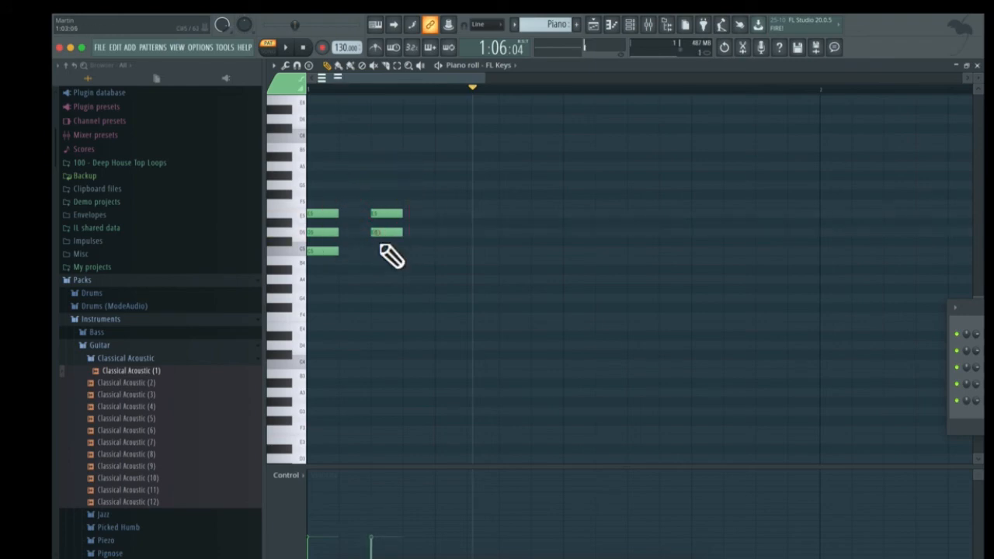
Draw the stacked E5, D5 and C5 notes on steps 5 and 7 of bar 1.
left_click(442, 213)
left_click(444, 231)
left_click(444, 250)
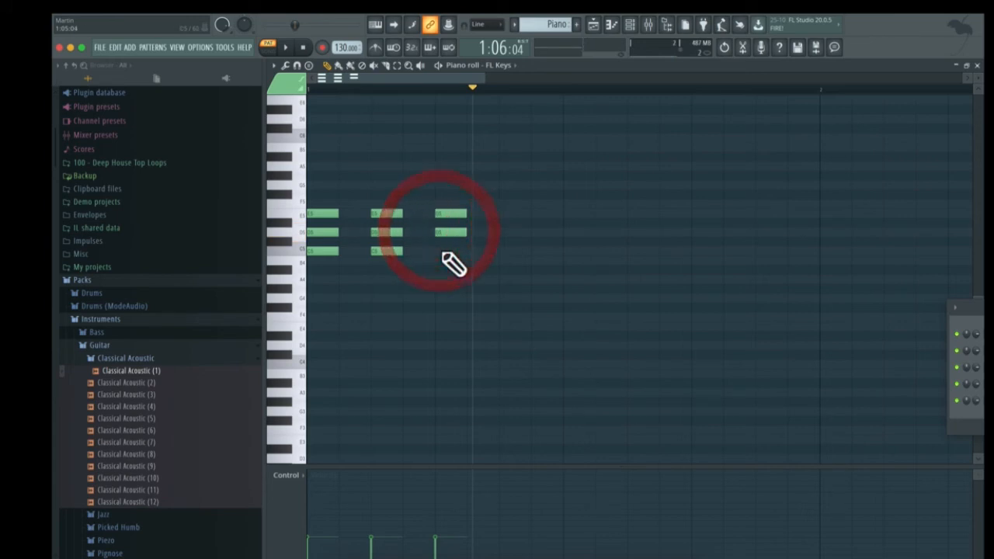
left_click(509, 213)
left_click(510, 231)
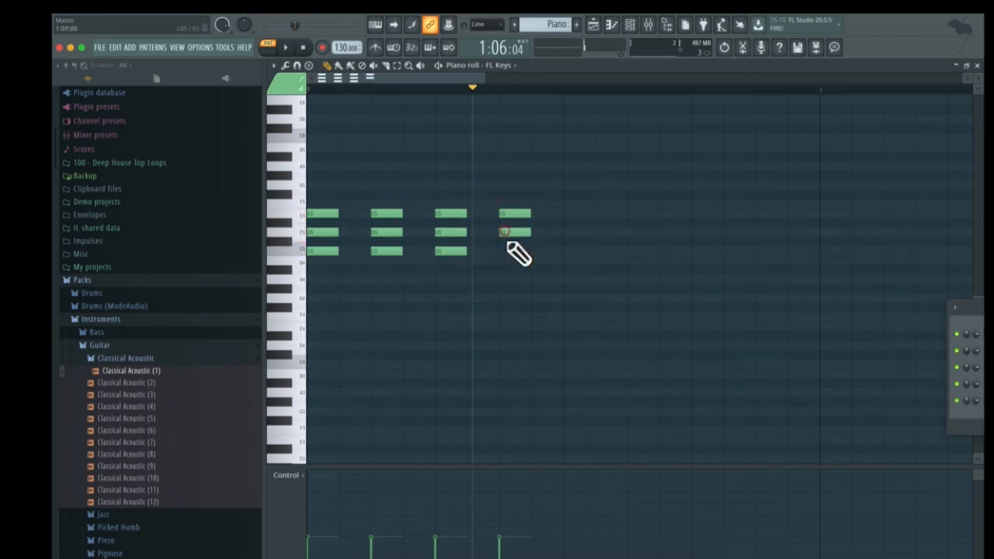
left_click(511, 250)
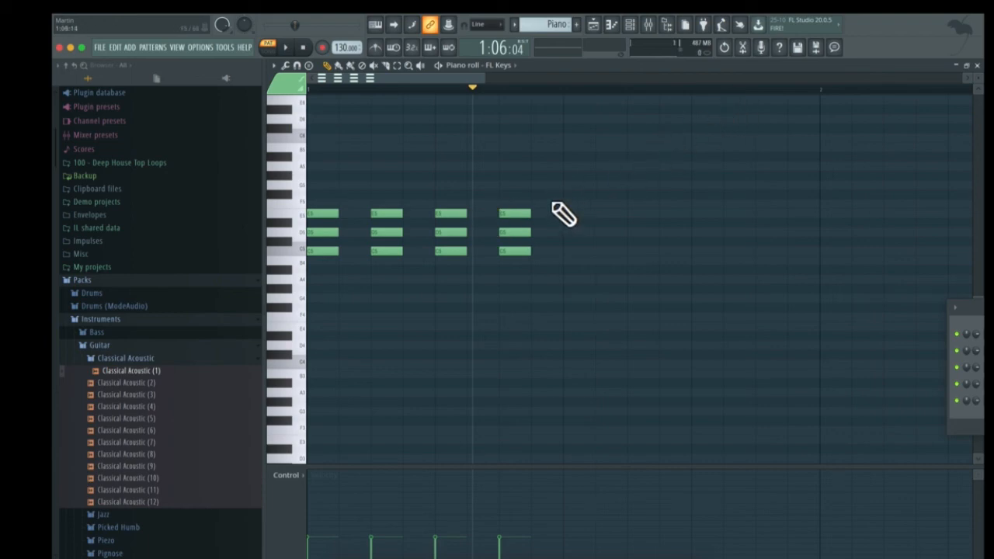
Select all four chords in bar 1 and duplicate them so the copies start on step 9.
key("super")
left_click_drag(549, 196, 496, 264)
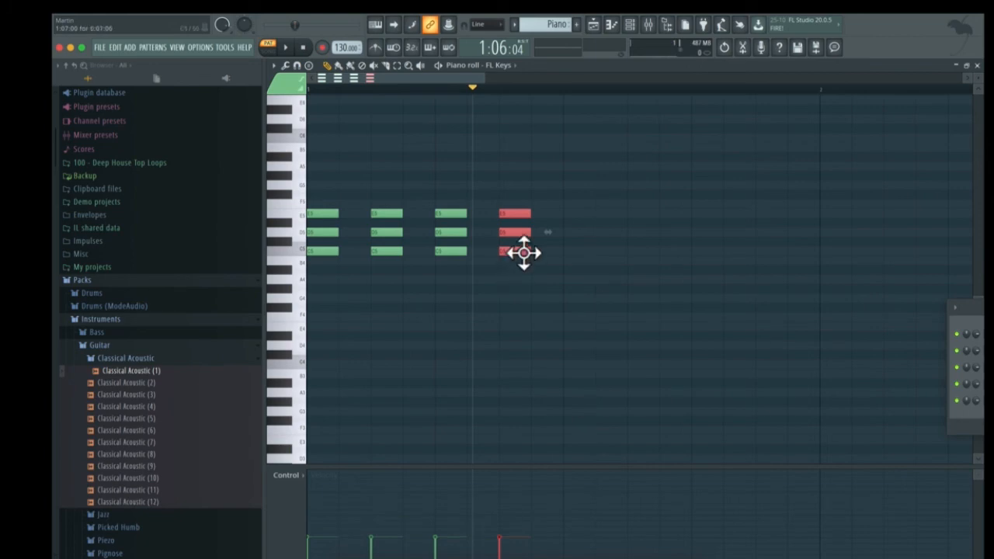
left_click_drag(552, 173, 312, 272)
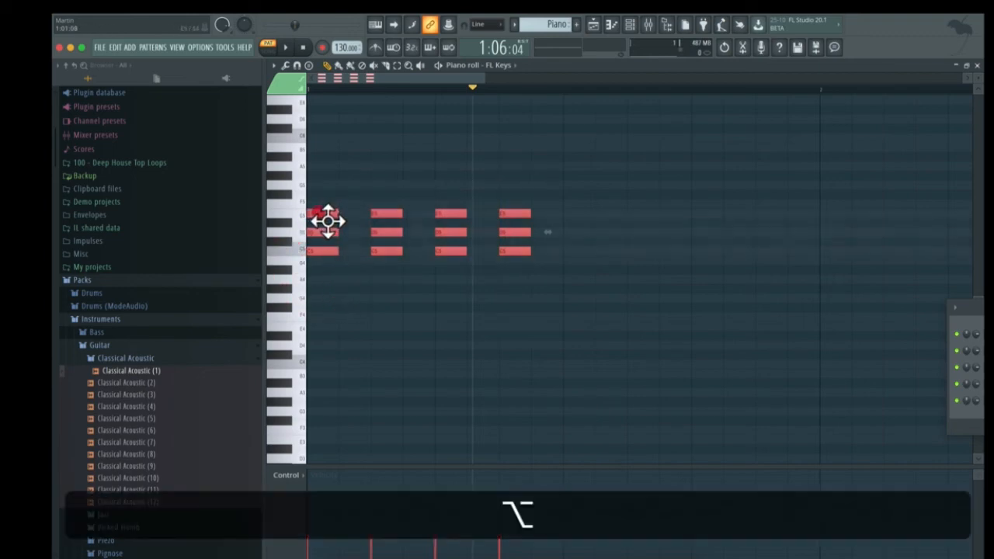
left_click_drag(327, 221, 357, 225)
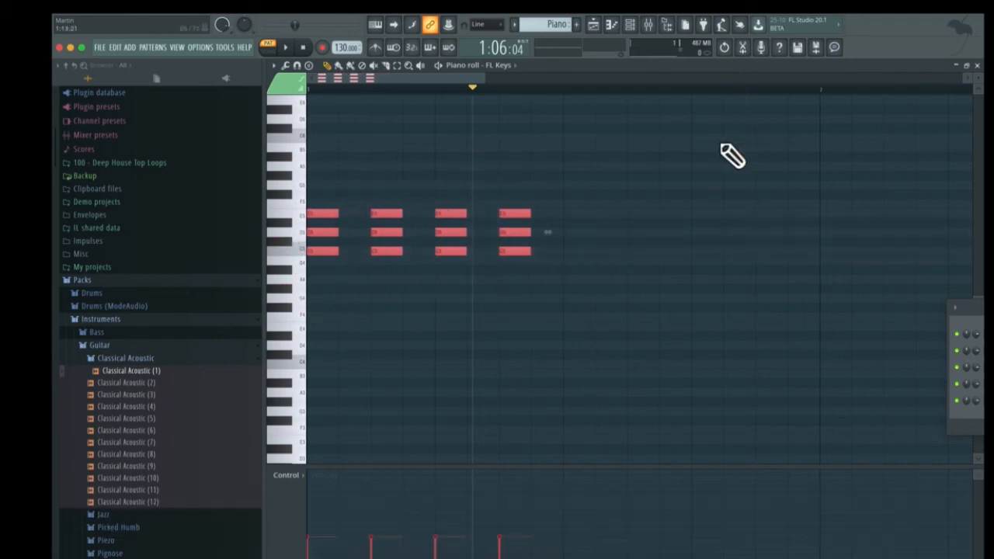
key("super")
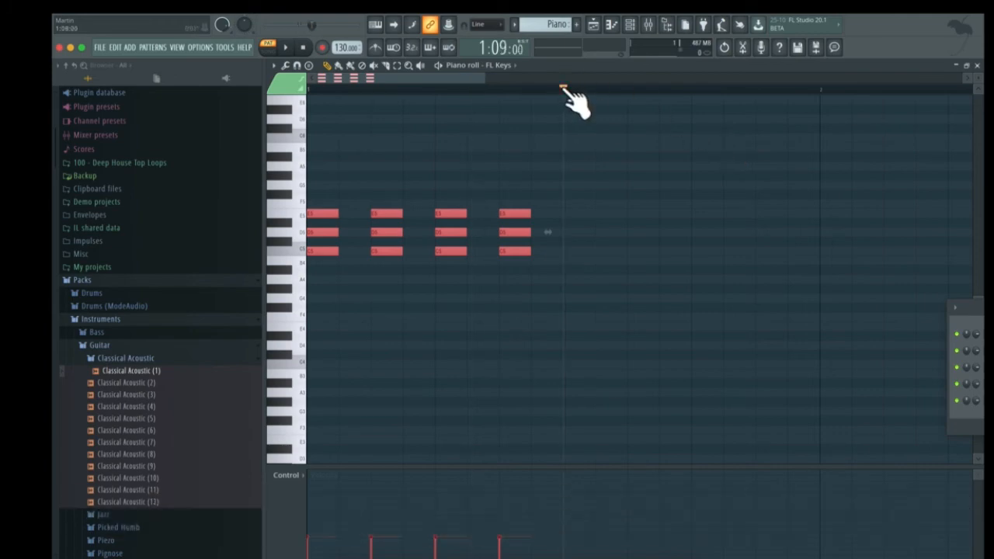
key("super+b")
left_click_drag(422, 222, 638, 228)
left_click(629, 113)
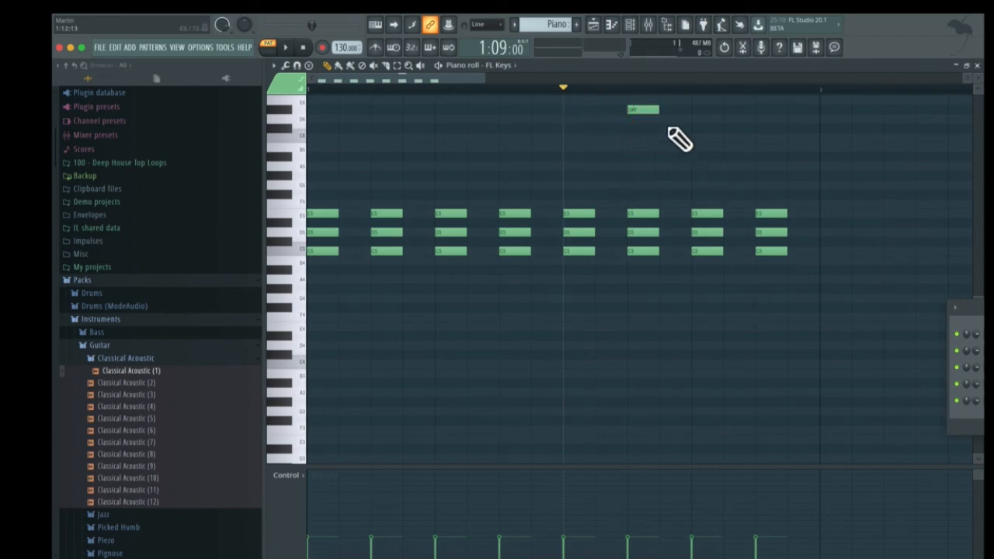
right_click(651, 115)
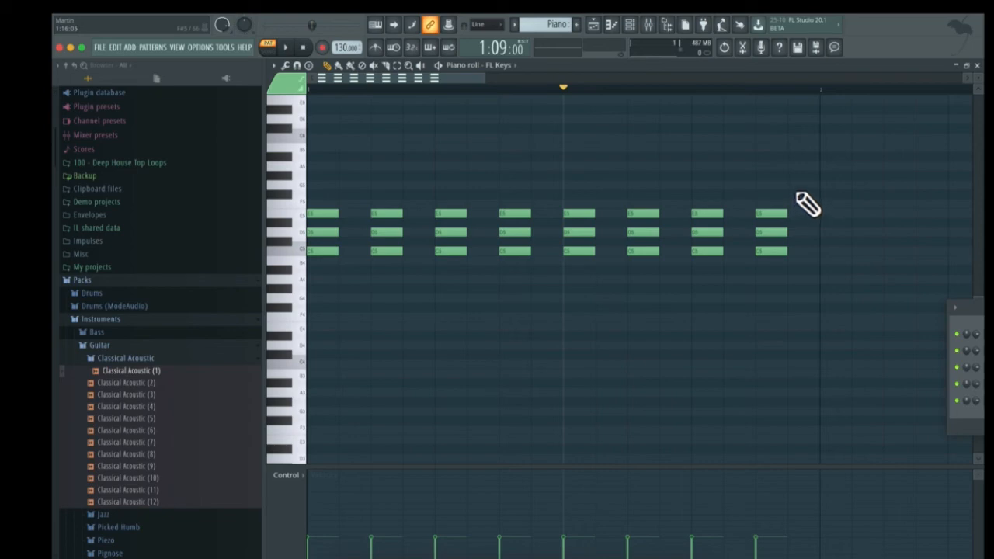
Copy all eight chords of bar 1 to the start of bar 2.
left_click_drag(799, 180, 245, 300)
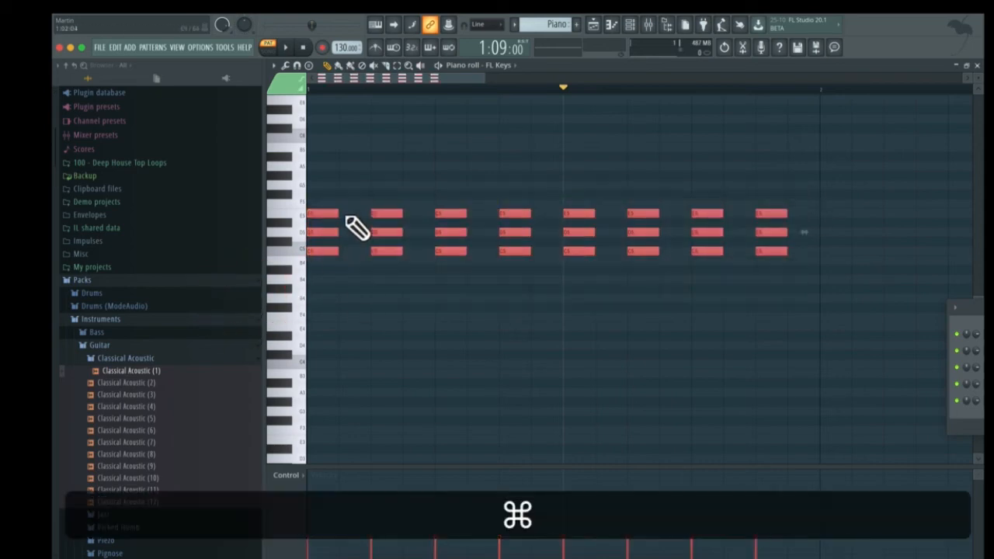
left_click_drag(347, 220, 848, 221)
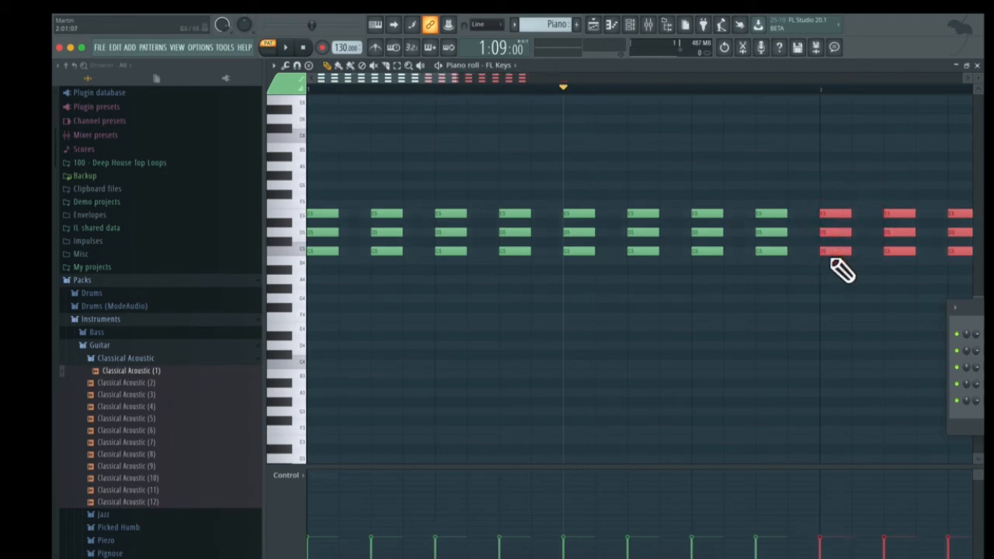
key("space")
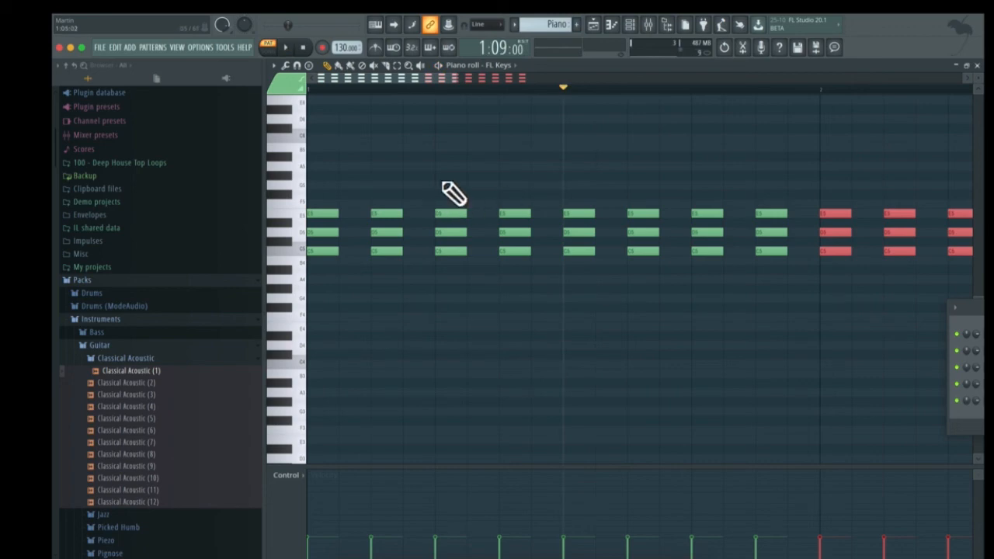
Enlarge the piano roll's note rows and bring the channel rack fully into view.
left_click_drag(978, 79, 978, 82)
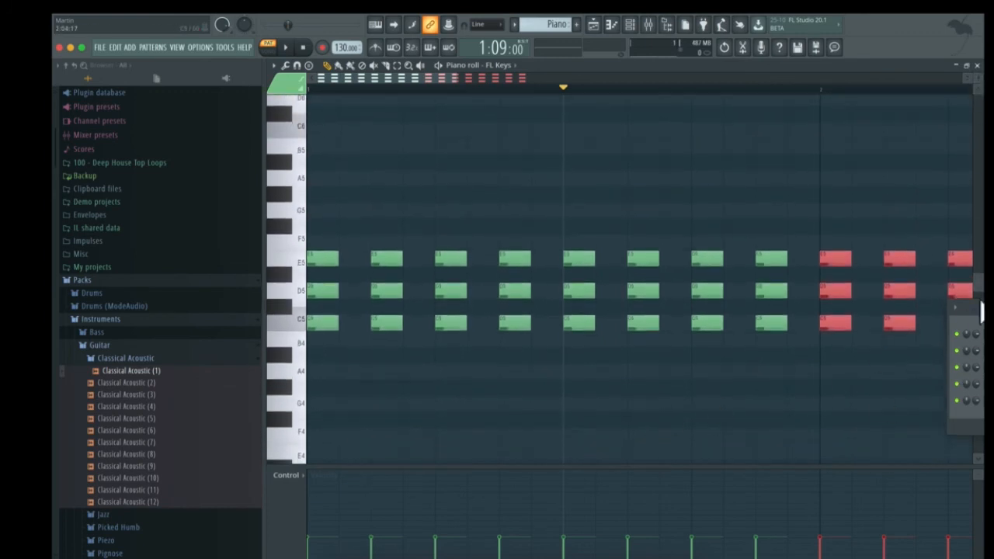
left_click_drag(975, 309, 558, 302)
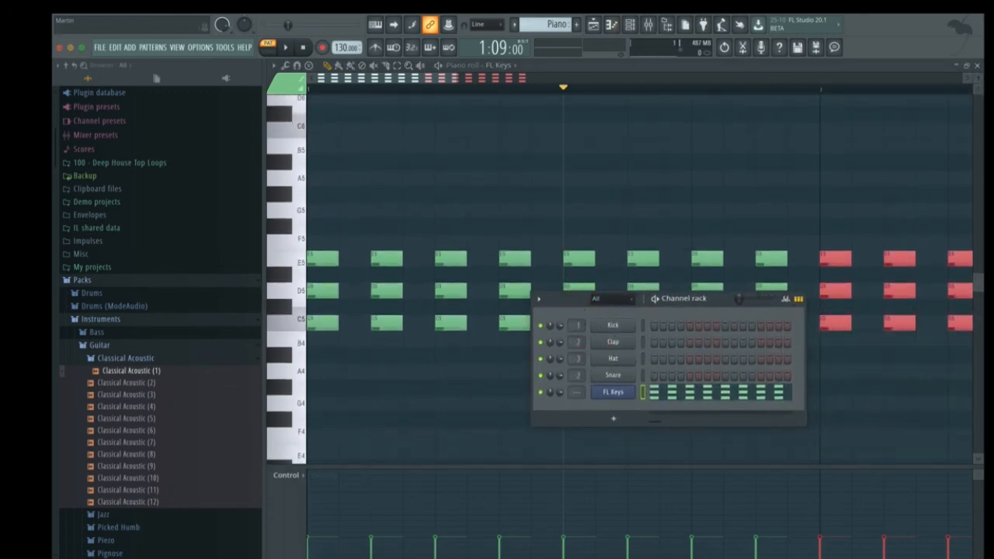
left_click(648, 25)
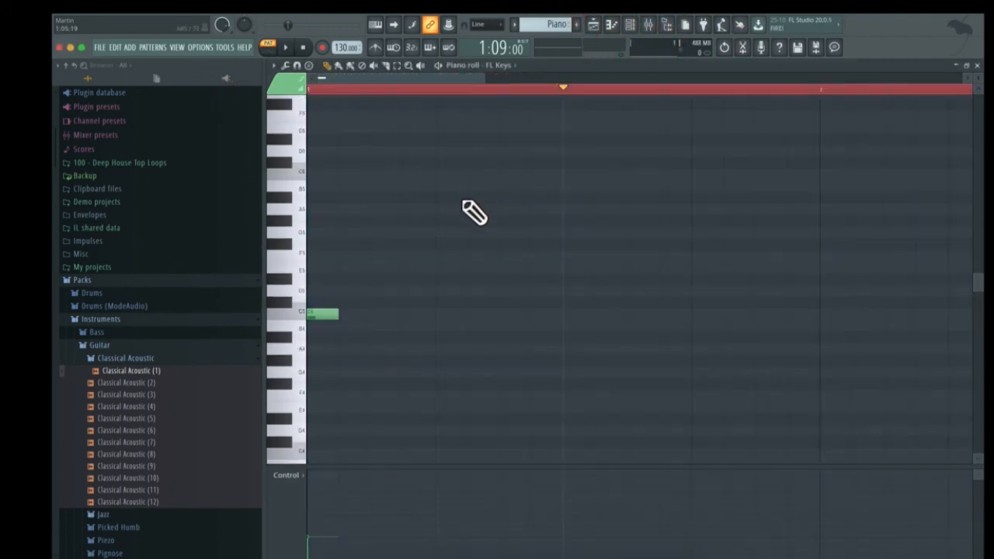
Add D5 and E5 above the C5 note on step 1, and draw C5, D5 and E5 on step 3.
left_click(321, 289)
left_click(318, 268)
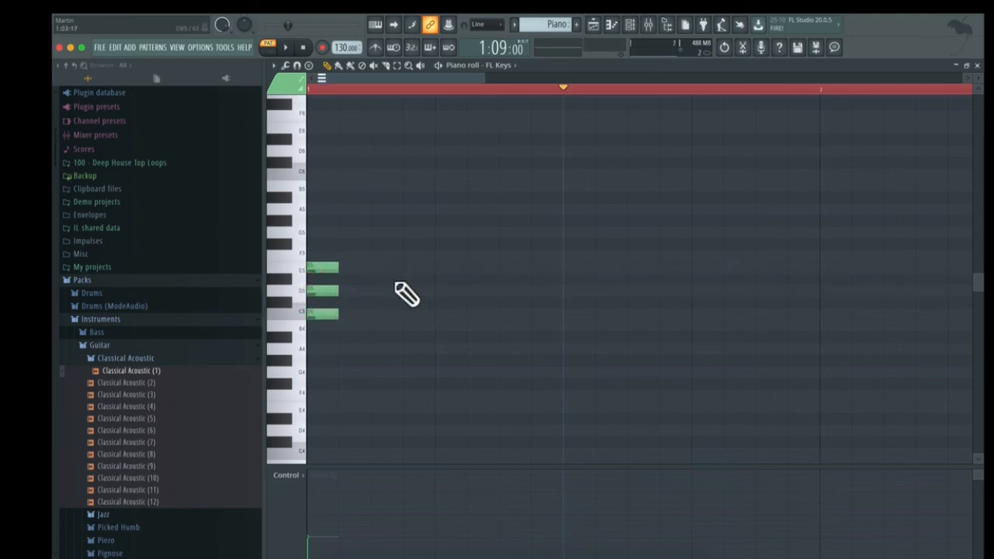
left_click(380, 313)
left_click(381, 290)
left_click(380, 267)
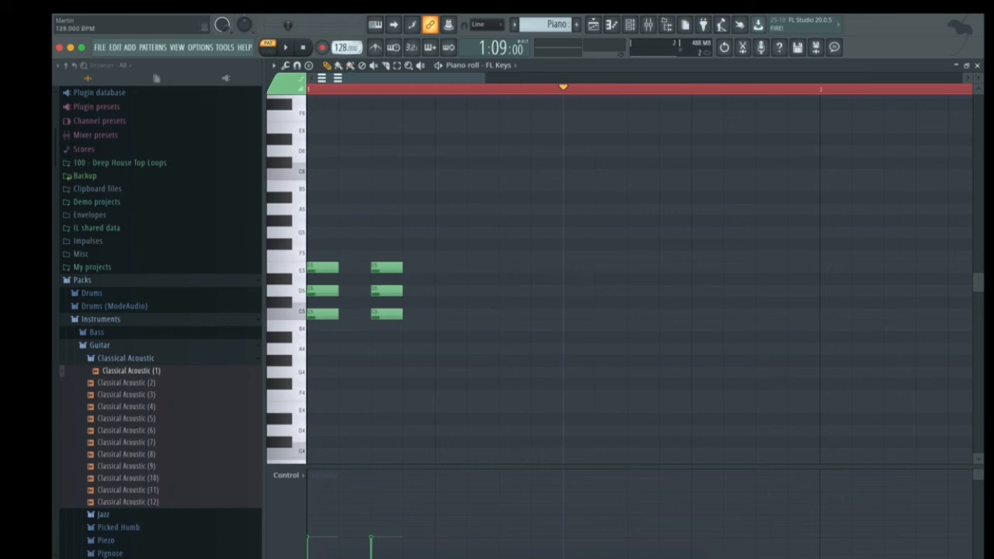
Repeat the E5, D5 and C5 chord on steps 5 and 7 of bar 1.
left_click(448, 268)
left_click(451, 291)
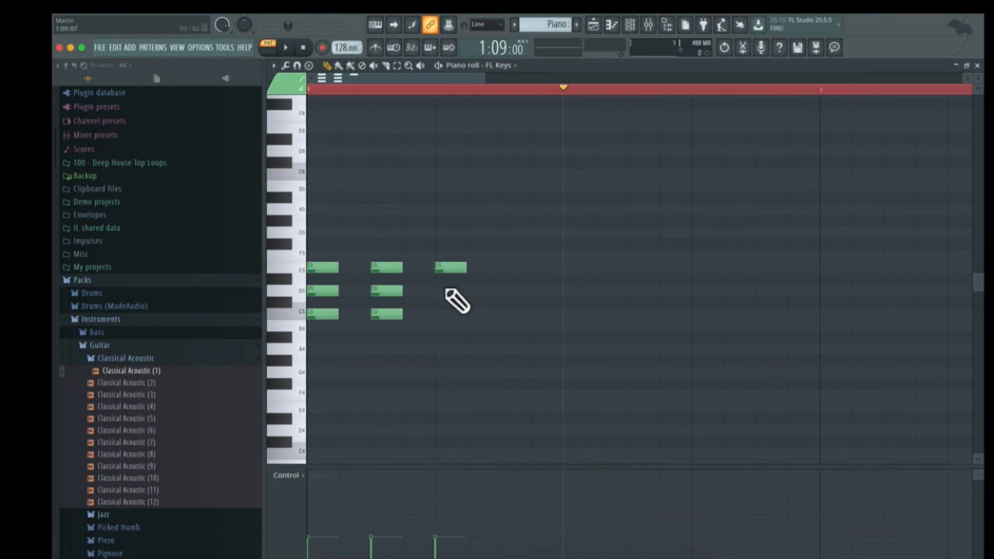
left_click(452, 313)
left_click(513, 270)
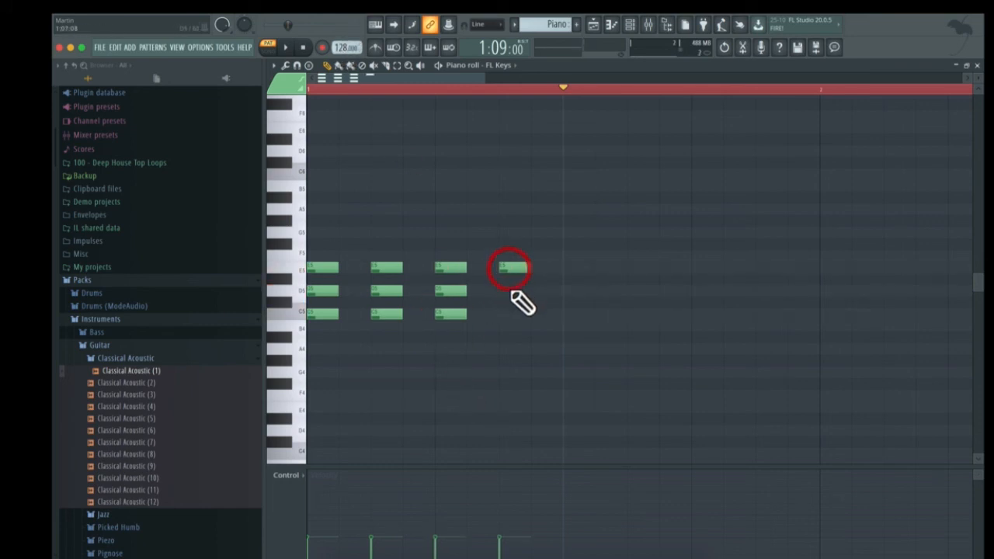
left_click(512, 290)
left_click(512, 313)
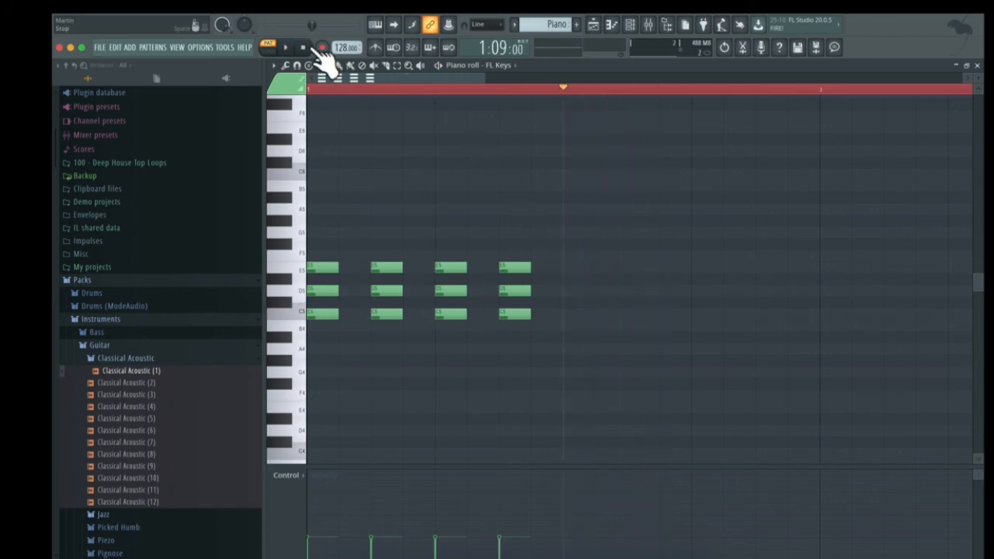
Play back the four chords briefly and copy them so the duplicates start on step 9 of bar 1.
left_click(355, 89)
key("space")
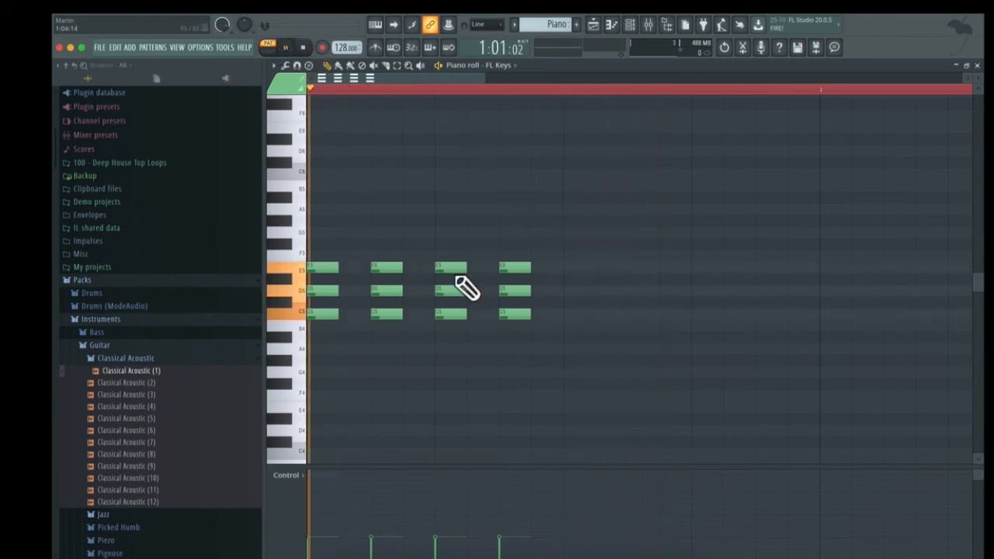
key("space")
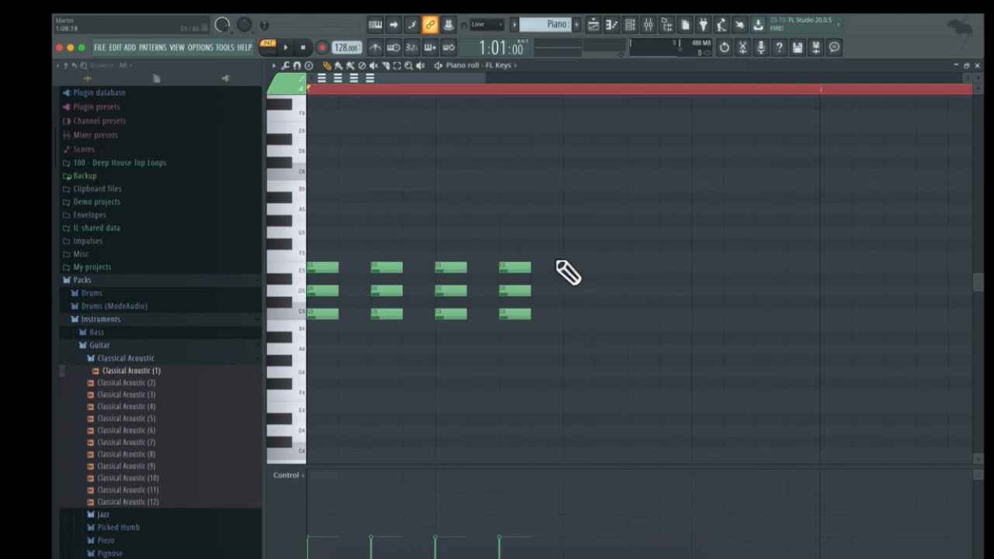
left_click_drag(564, 230, 292, 337)
mouse_move(399, 300)
left_mouse_down()
mouse_move(354, 282)
mouse_move(583, 291)
mouse_move(583, 274)
left_mouse_up()
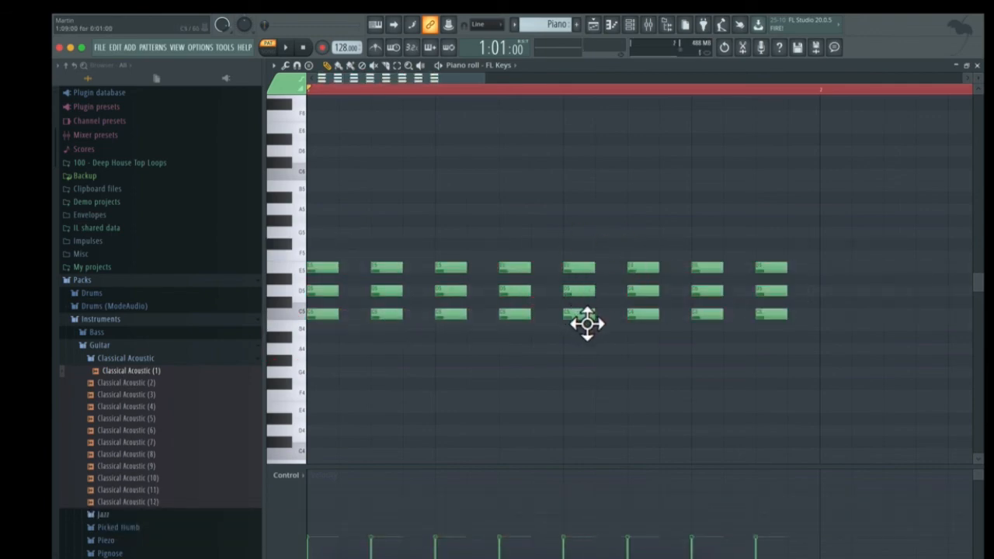
Try moving the C5 notes on steps 9, 11 and 13 down to A4 one at a time, and undo the moves.
left_click_drag(587, 324, 586, 359)
left_click_drag(650, 317, 649, 367)
left_click_drag(711, 314, 722, 356)
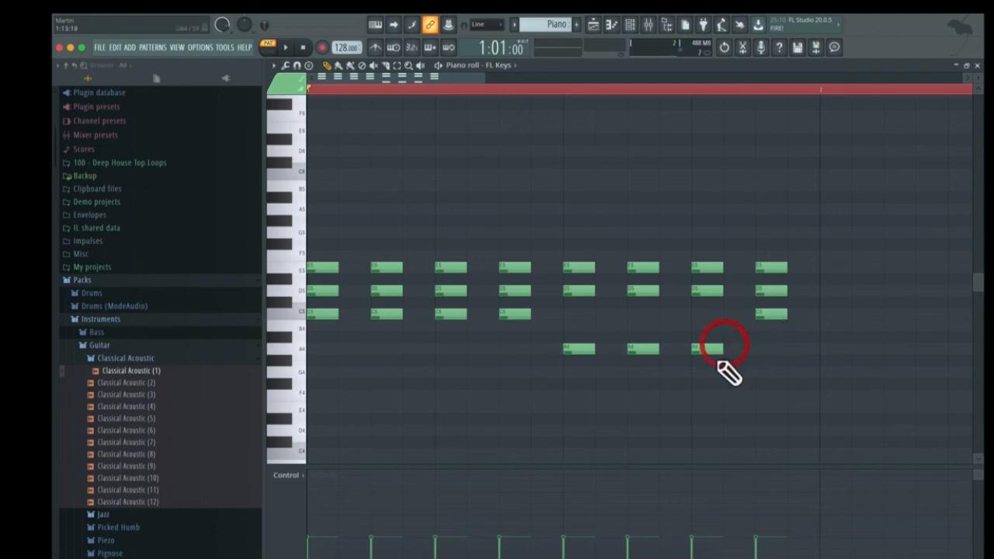
key("super+z")
key("super+z")
key("super+z")
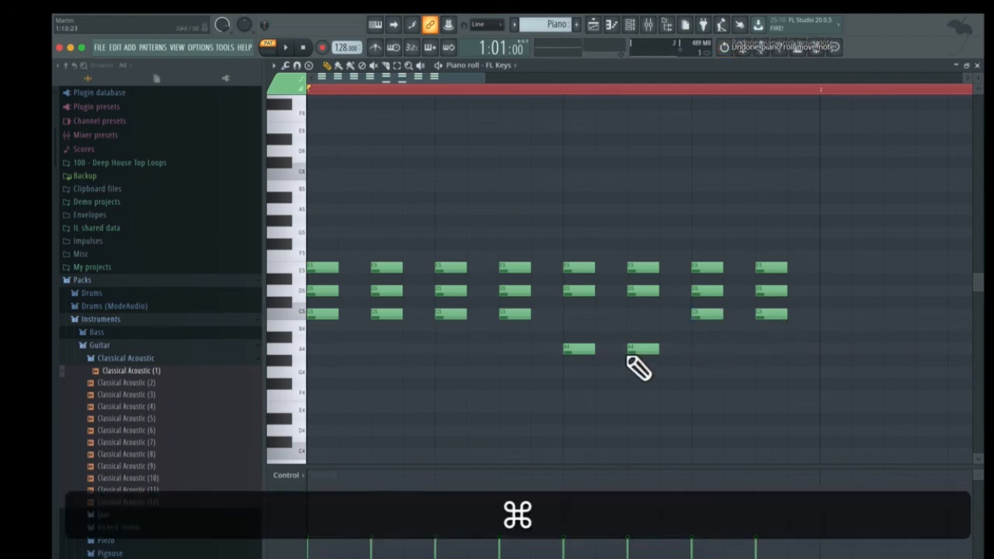
key("super+z")
left_click_drag(583, 351, 590, 316)
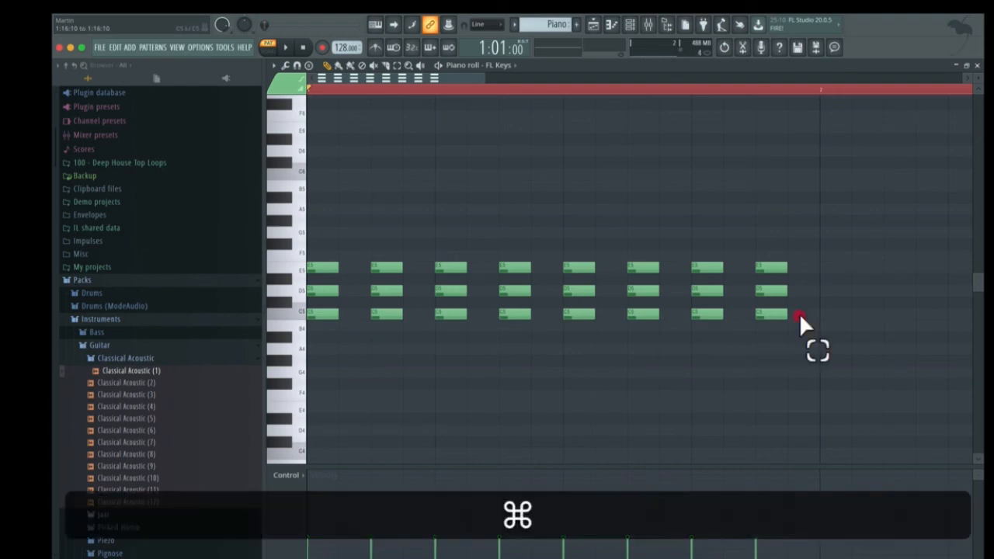
Lower the C5 notes on steps 9 to 15 to A4 and raise the E5 notes there to F5, playing back each change.
left_click_drag(799, 321, 594, 359)
key("space")
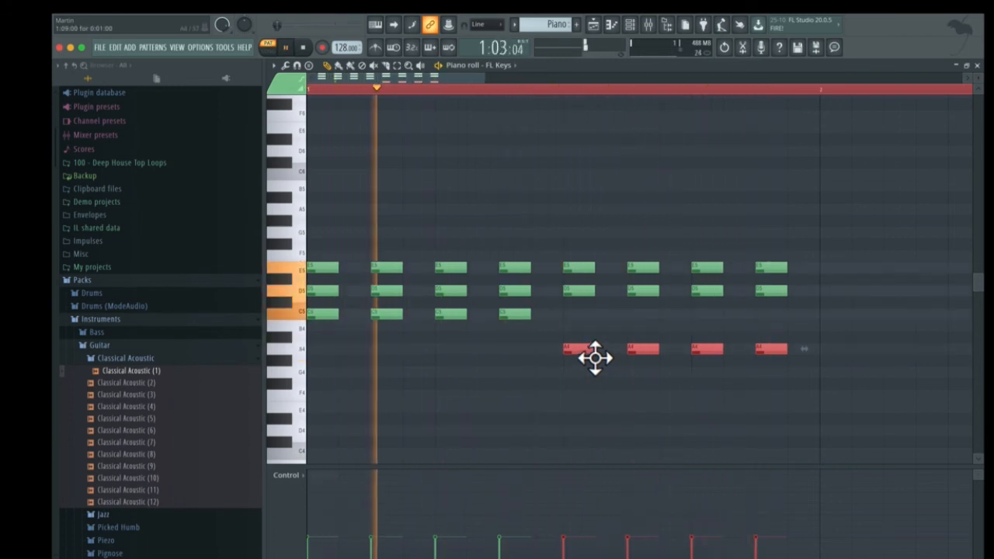
key("space")
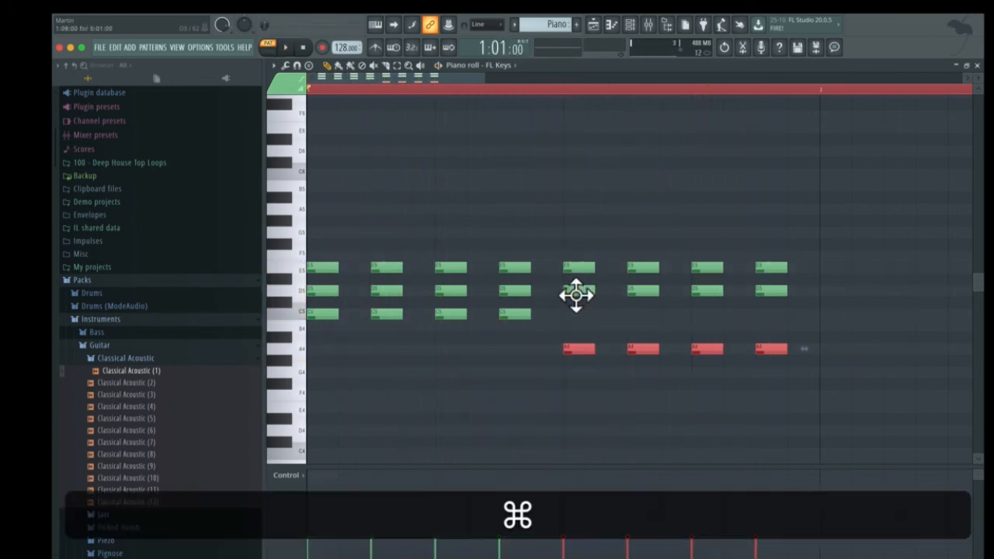
left_click_drag(548, 250, 790, 257)
key("space")
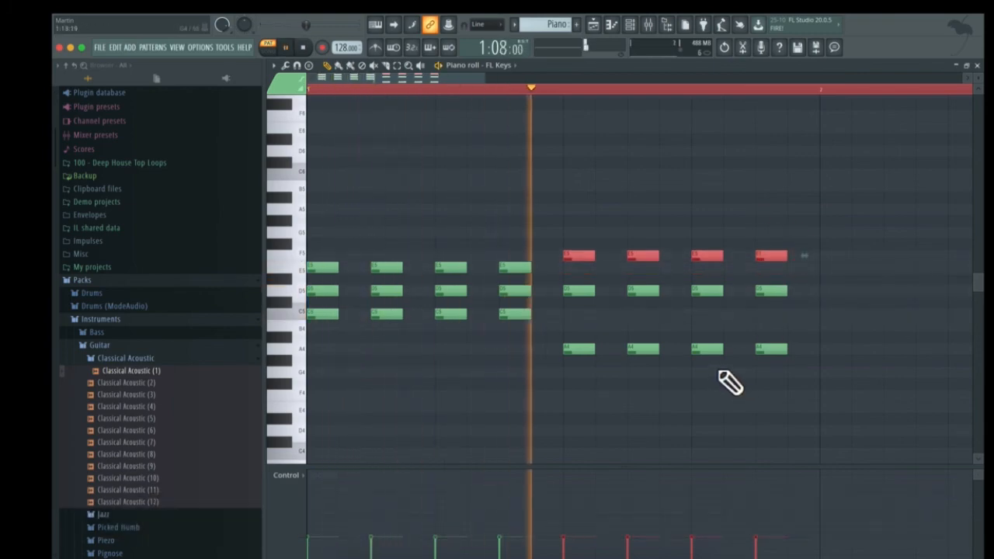
key("space")
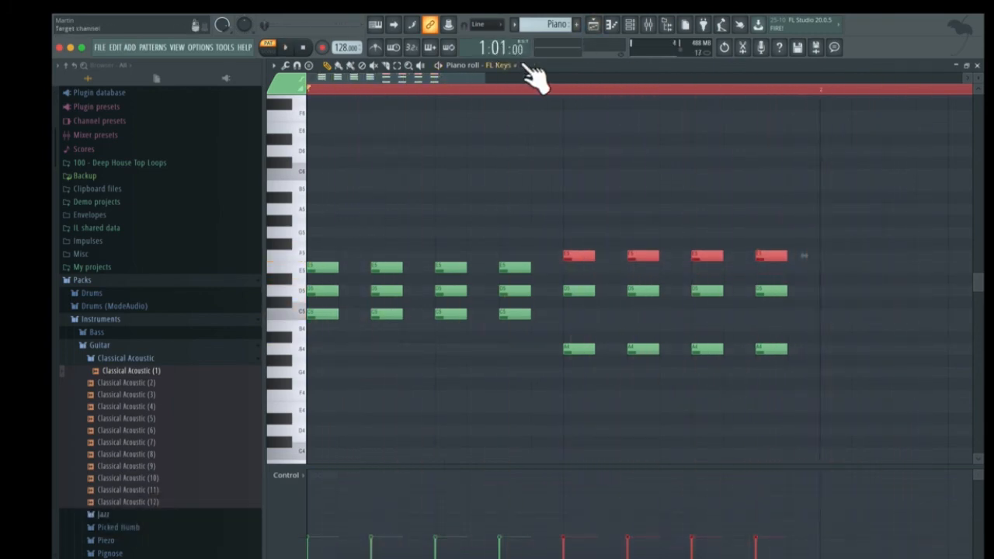
Copy the four F5, D5 and A4 chords from steps 9 to 15 of bar 1 to the start of bar 2.
left_click_drag(491, 80, 685, 78)
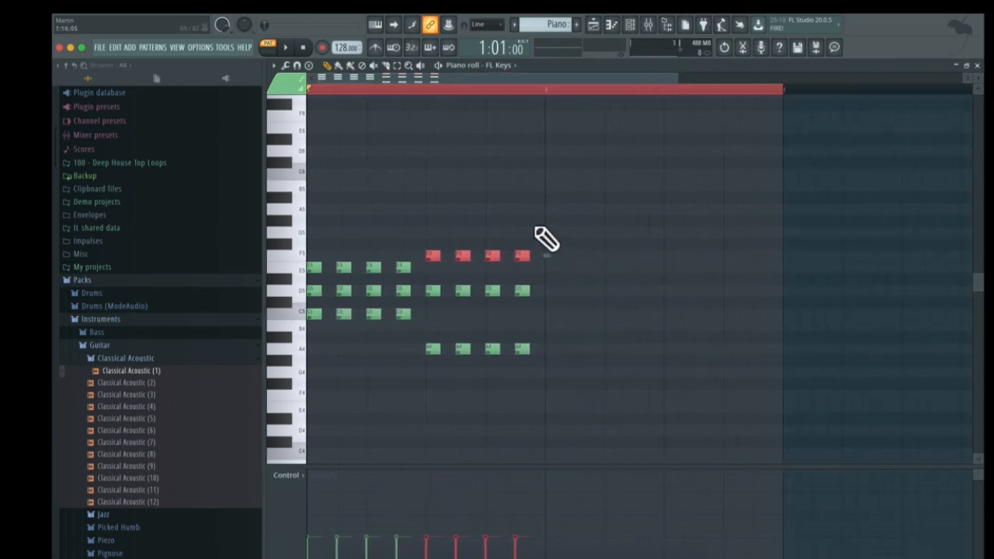
key("super")
left_click_drag(540, 227, 423, 392)
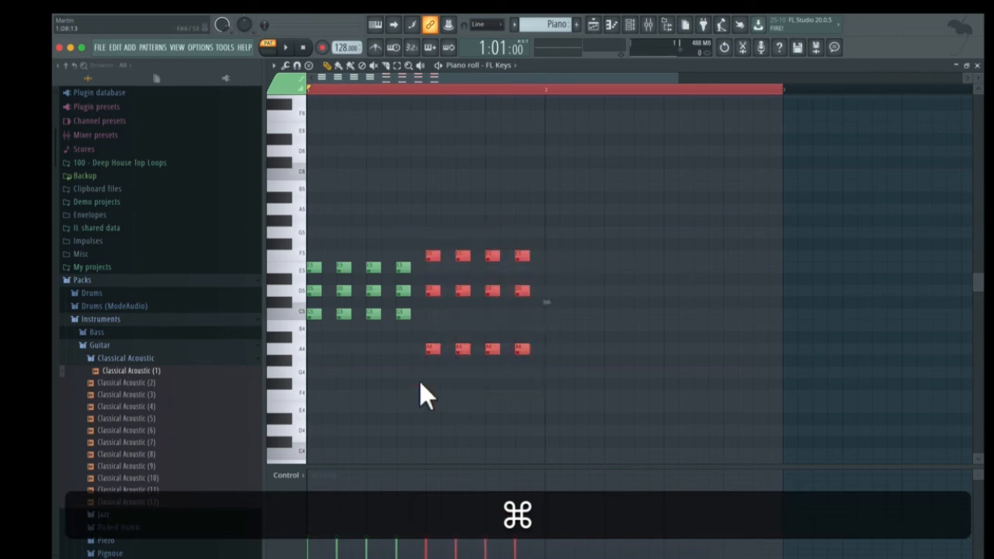
left_click_drag(440, 259, 454, 262)
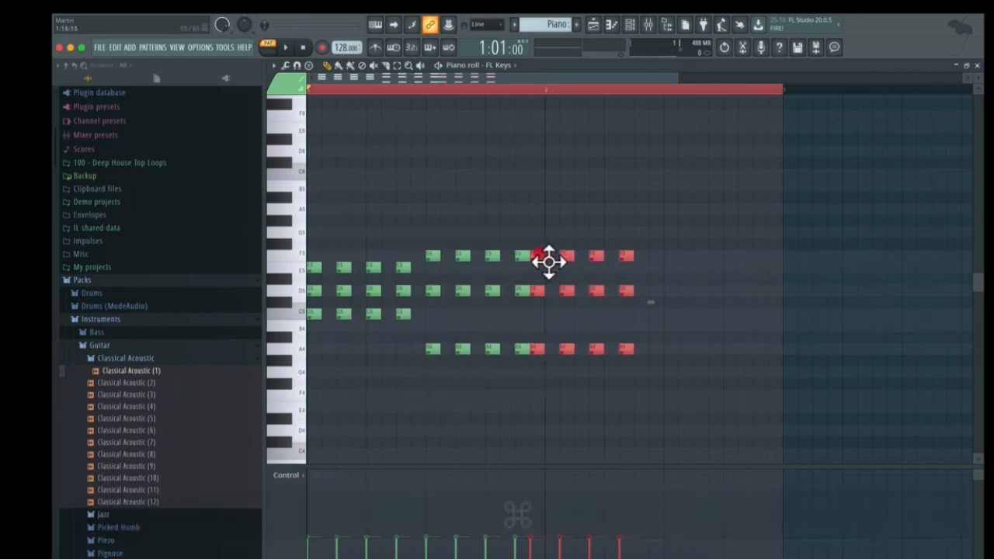
left_click_drag(548, 260, 561, 259)
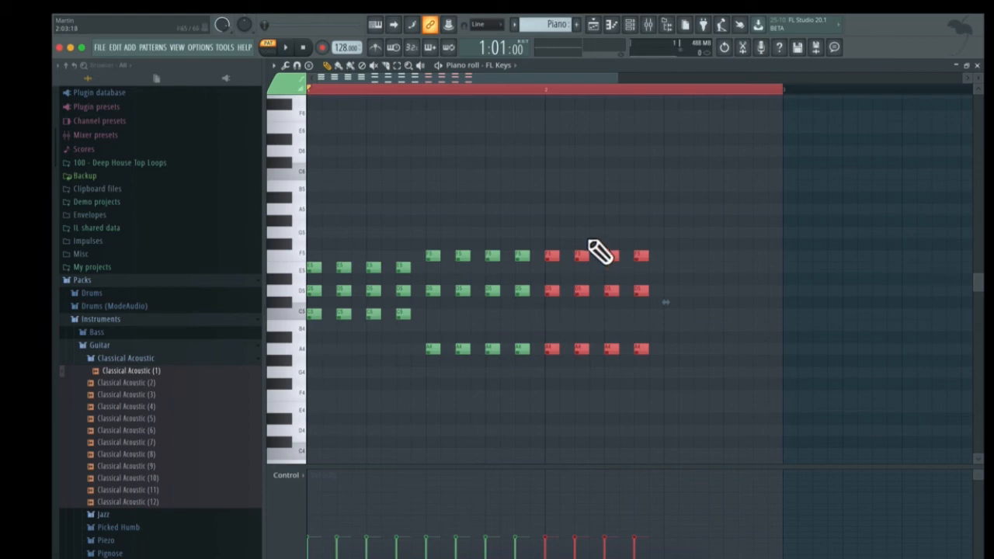
left_click(584, 252)
right_click(584, 253)
left_click(585, 254)
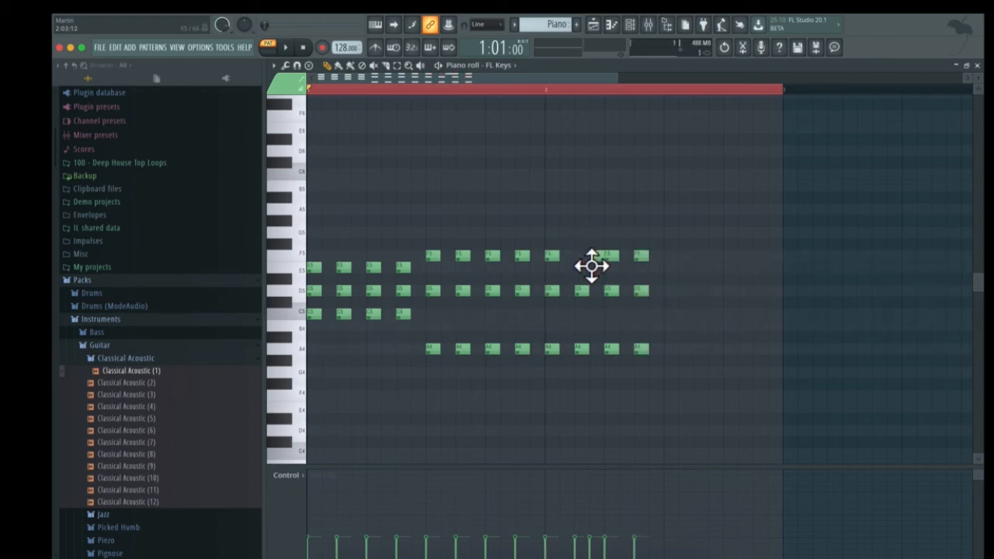
left_click(594, 256)
left_click_drag(605, 267, 583, 264)
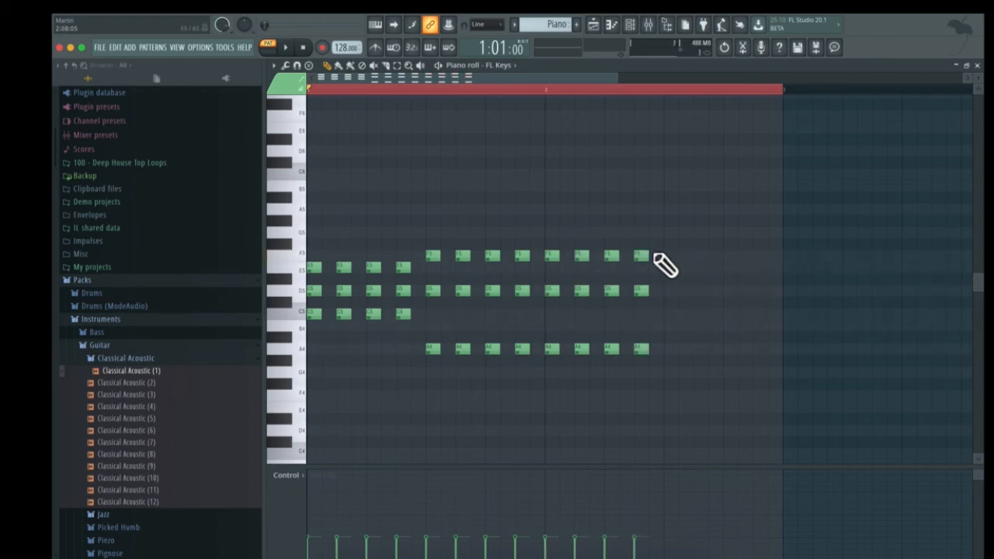
Lower the F5 notes in bar 2 to E5 and raise the A4 notes there to C5, checking by playback in between.
left_click_drag(666, 241, 557, 280)
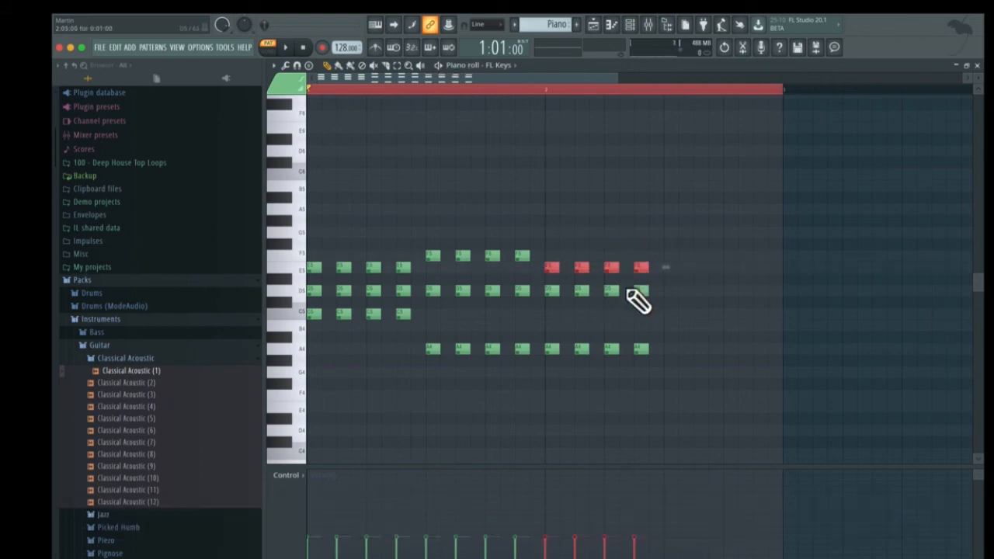
left_click_drag(666, 281, 558, 303)
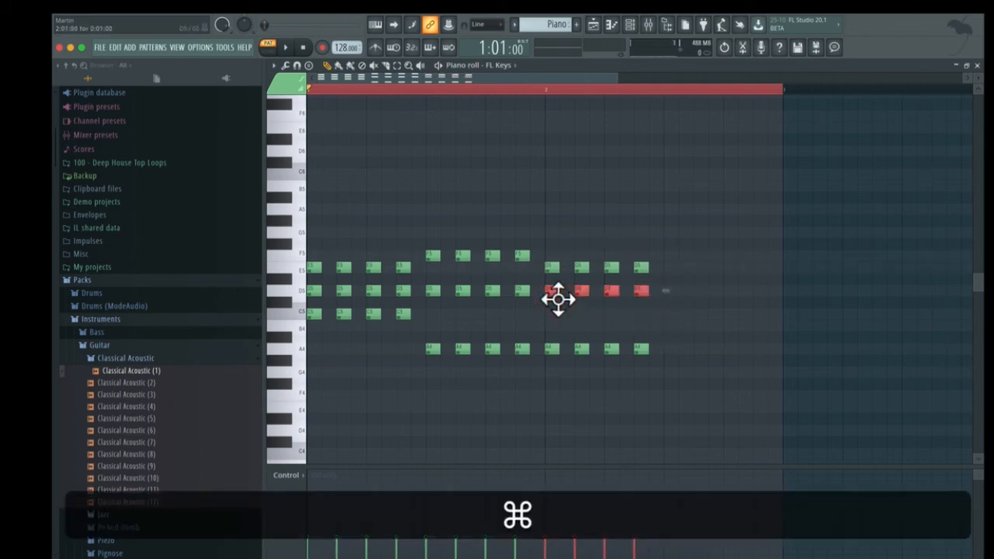
left_click_drag(666, 335, 558, 333)
key("space")
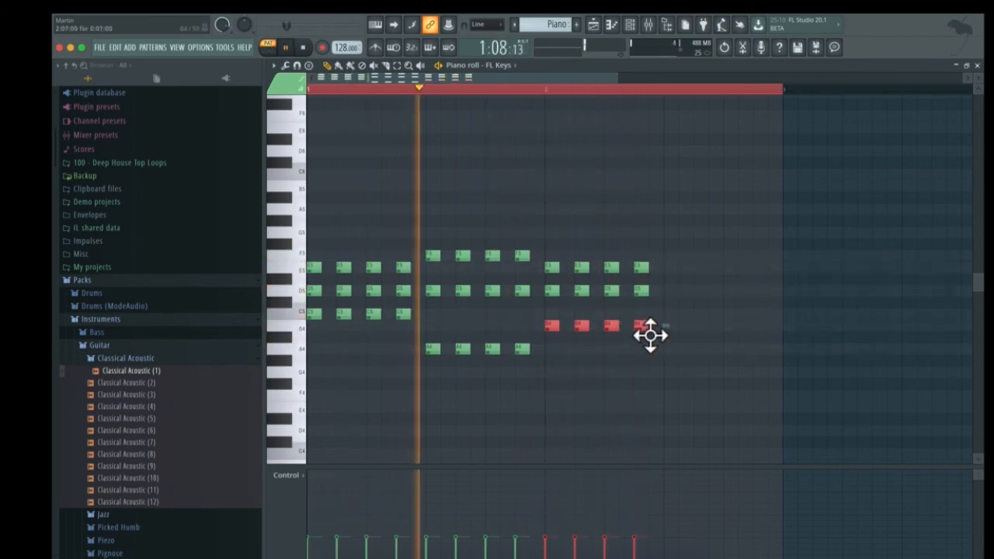
key("space")
left_click_drag(649, 334, 652, 320)
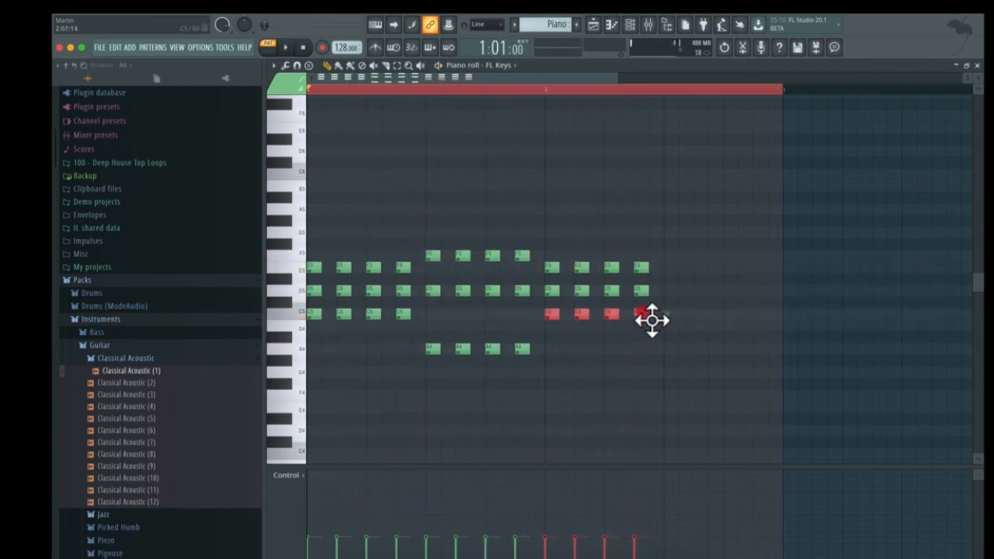
Raise the four E5 notes in bar 2 to G5 and play back the progression.
left_click_drag(666, 250, 561, 231, "super")
key("space")
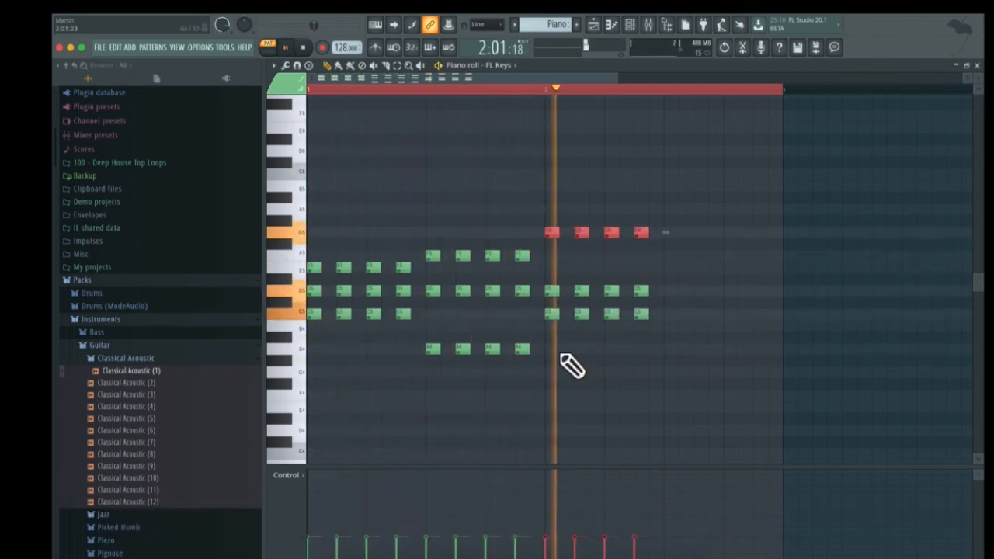
key("space")
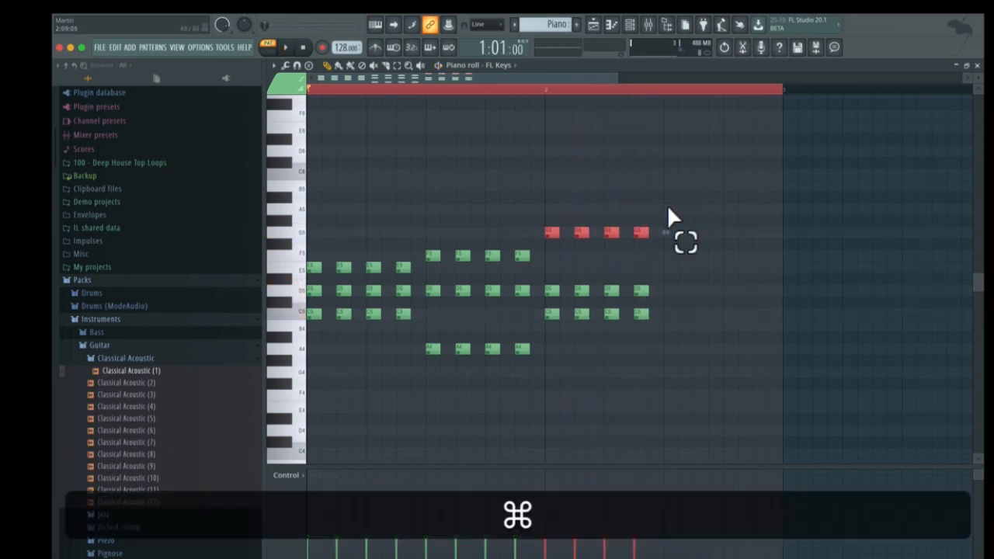
Copy the four G5, D5 and C5 chords in bar 2 so the duplicates start on step 9 of bar 2.
left_click_drag(666, 204, 552, 335, "super")
key("super+c")
key("super+v")
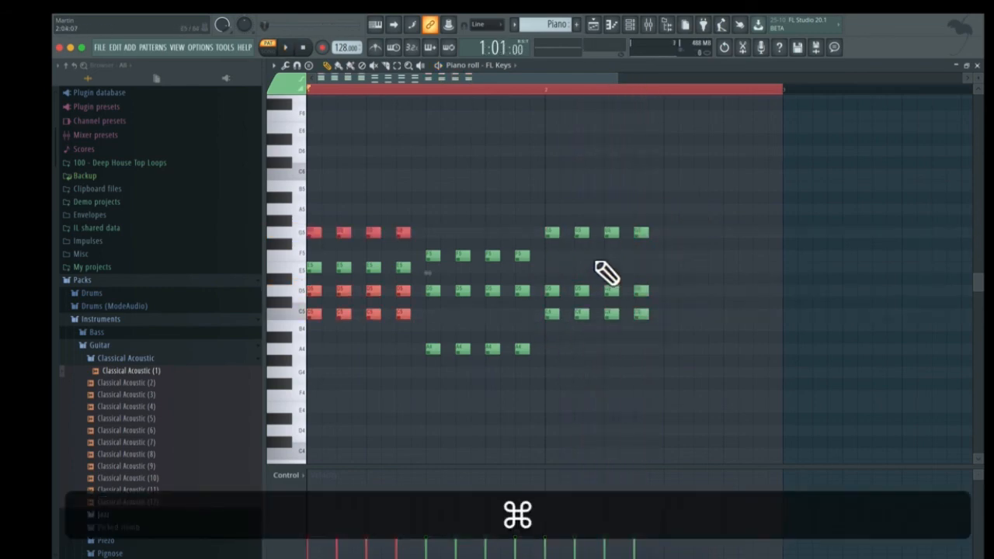
left_click_drag(687, 245, 707, 236)
left_click(702, 198)
right_click(706, 199)
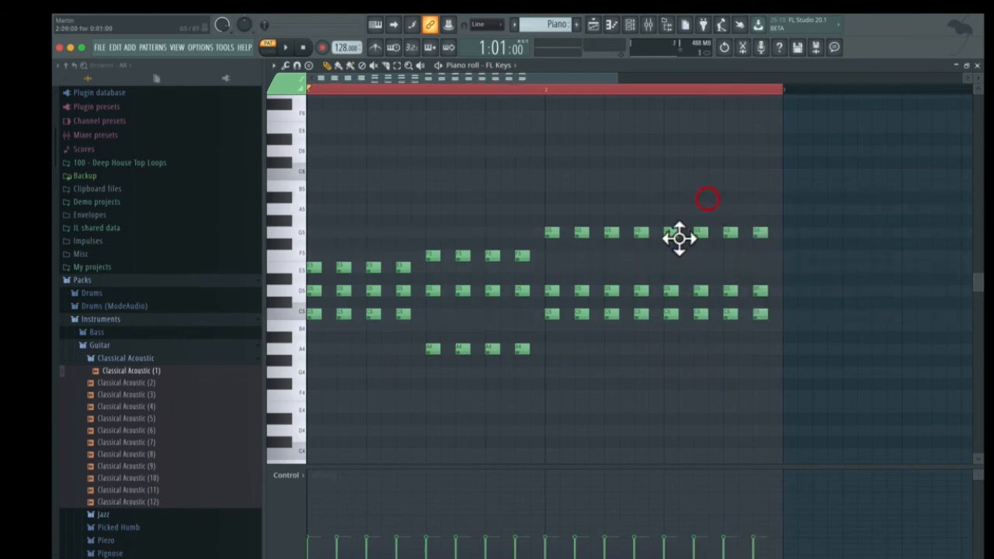
Lower the G5 notes on steps 9 to 15 of bar 2 to F5 and the C5 notes to G4, and play back the pattern.
key("super")
left_click_drag(667, 208, 669, 329)
key("super")
left_click_drag(672, 314, 676, 386)
key("space")
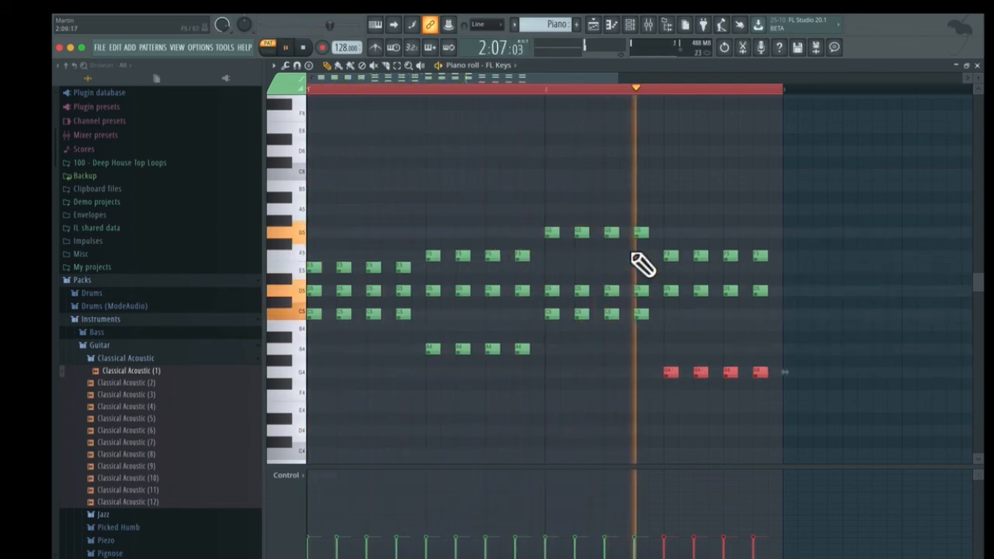
key("space")
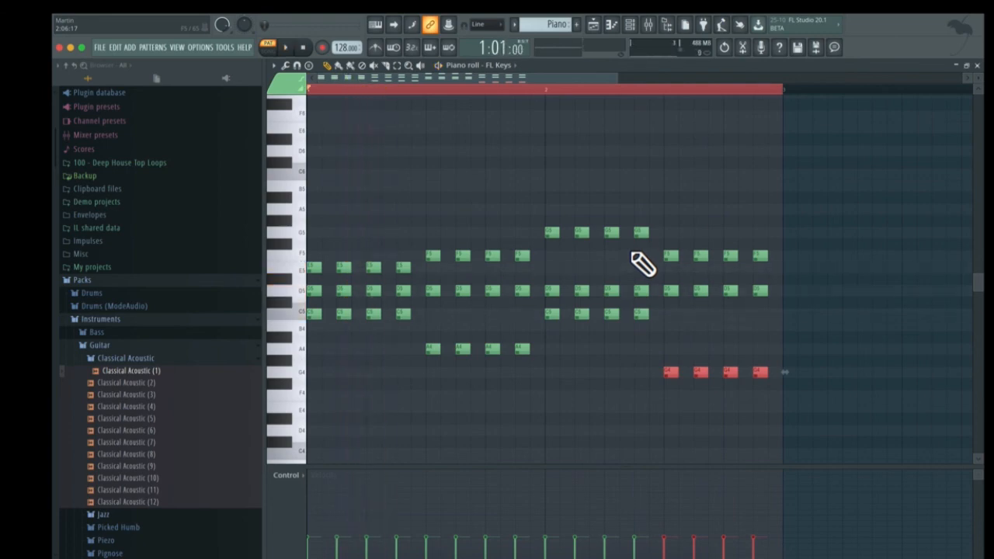
Delete and restore the G4 note on step 11 of bar 2, and nudge the four G4 notes by semitones until they reach A4.
right_click(692, 372)
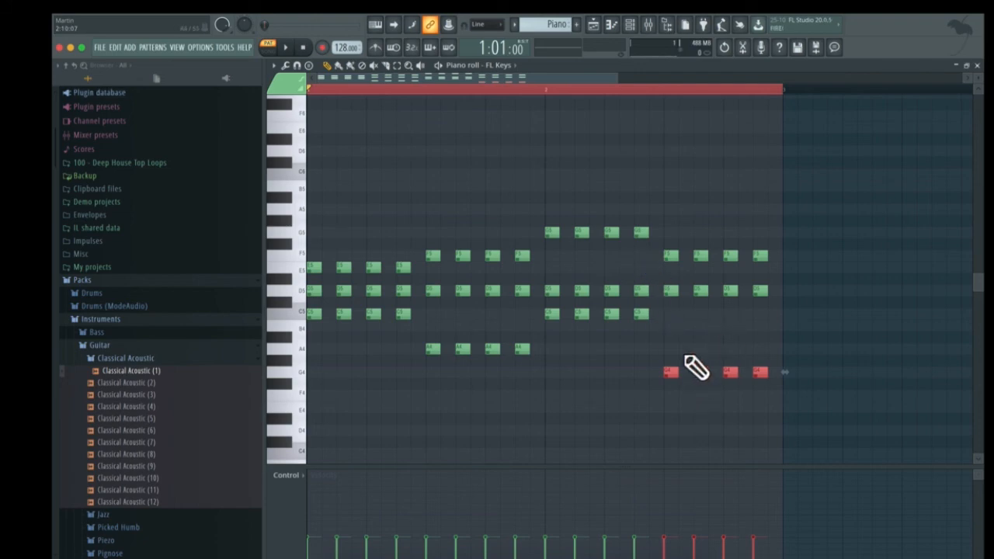
left_click(695, 371)
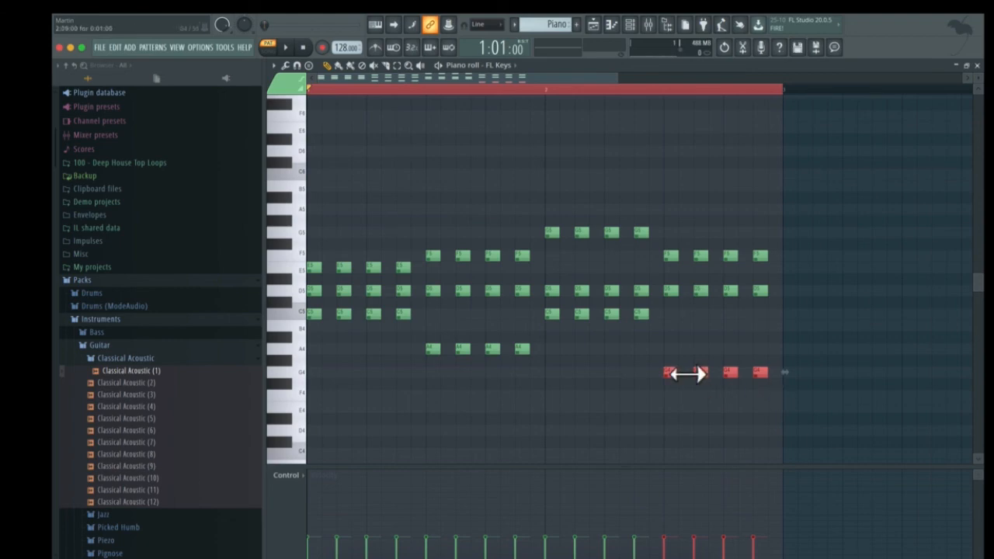
key("shift")
key("shift+Up")
key("shift+Up")
key("shift+Down")
key("shift+Down")
key("shift+Down")
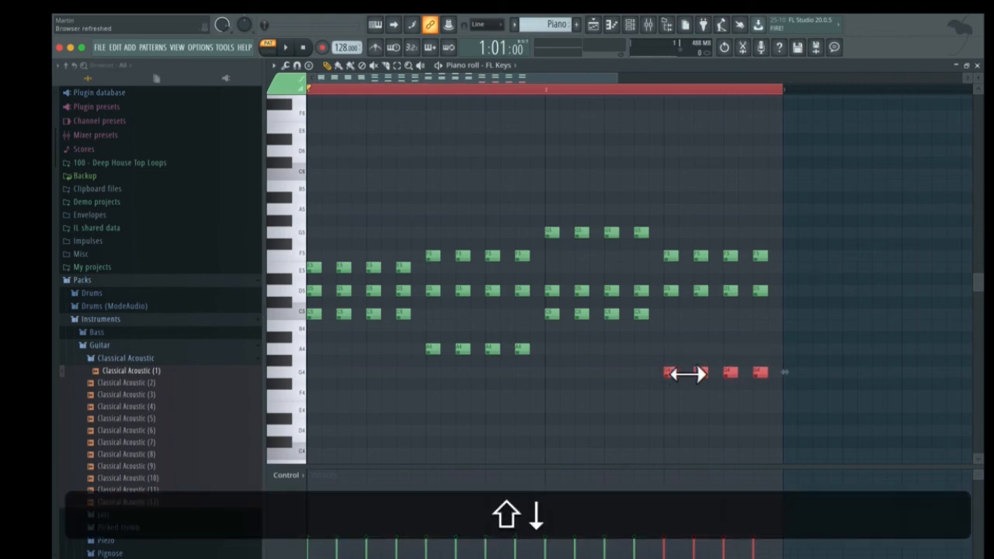
key("shift+Up")
key("shift+Up")
key("shift+Up")
key("shift+Up")
key("shift+Up")
key("shift+Down")
key("shift+Down")
key("shift+Down")
key("shift+Down")
key("shift+Up")
key("shift+Up")
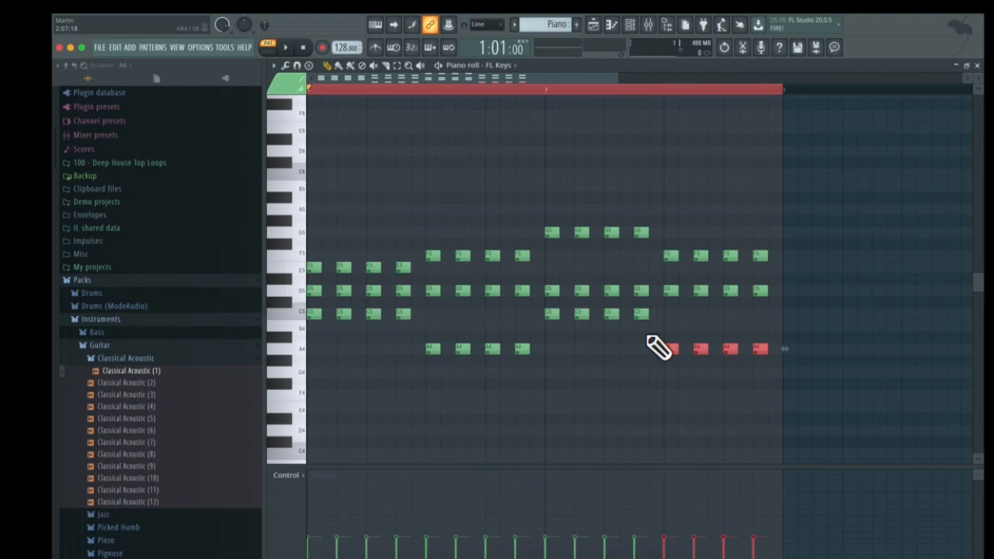
Shift the four selected A4 notes at the end of bar 2 by octaves up and down, returning them to A4.
key("super+Up")
key("super+Down")
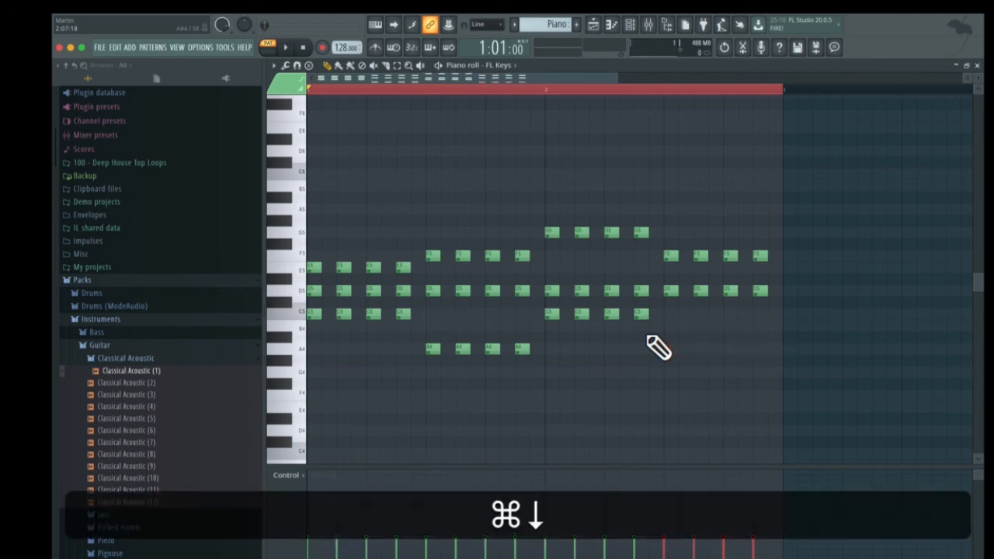
key("super+Up")
key("super+Down")
key("super+Up")
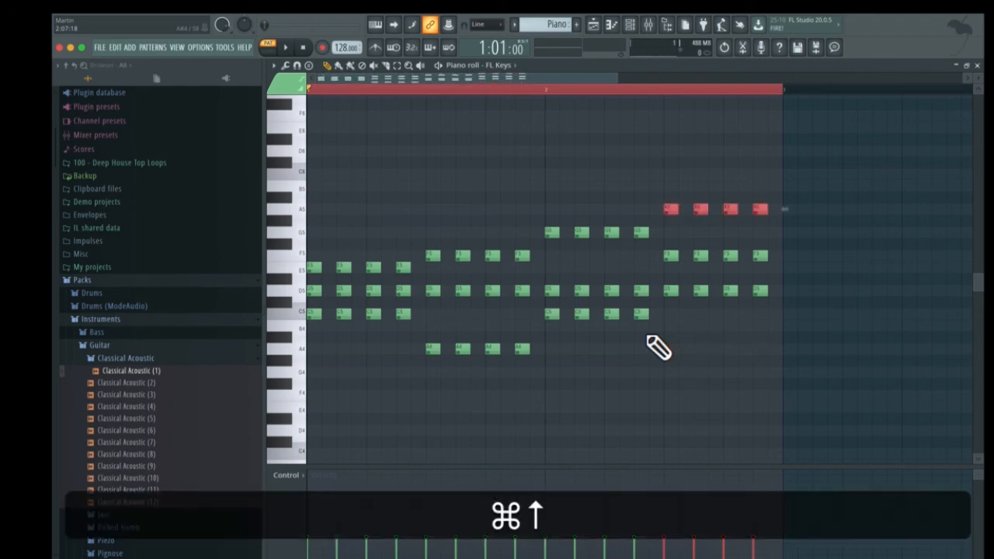
key("super+Down")
key("super+Up")
key("super+Down")
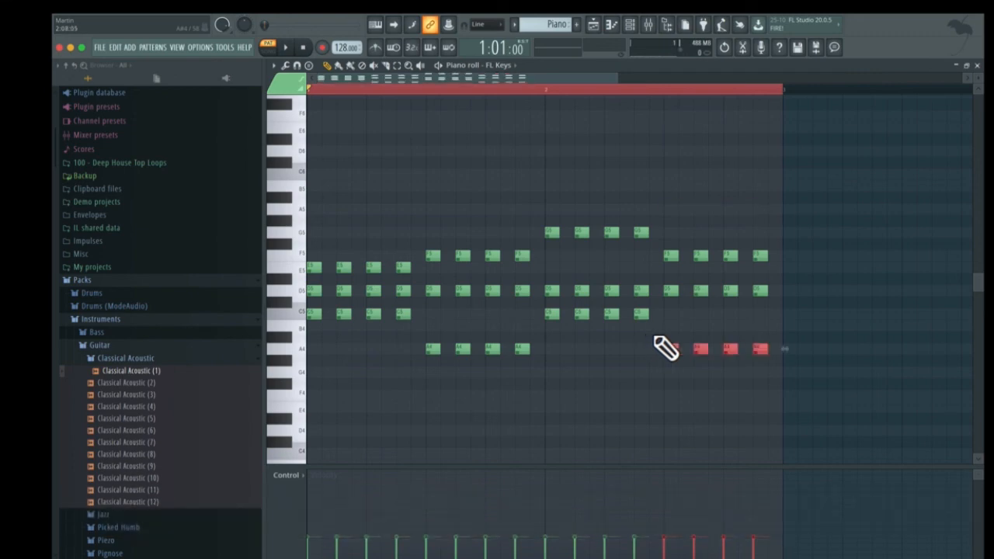
Place the Piano pattern at bar 1 of playlist Track 4, and name that track Piano with a dark green colour.
left_click(977, 66)
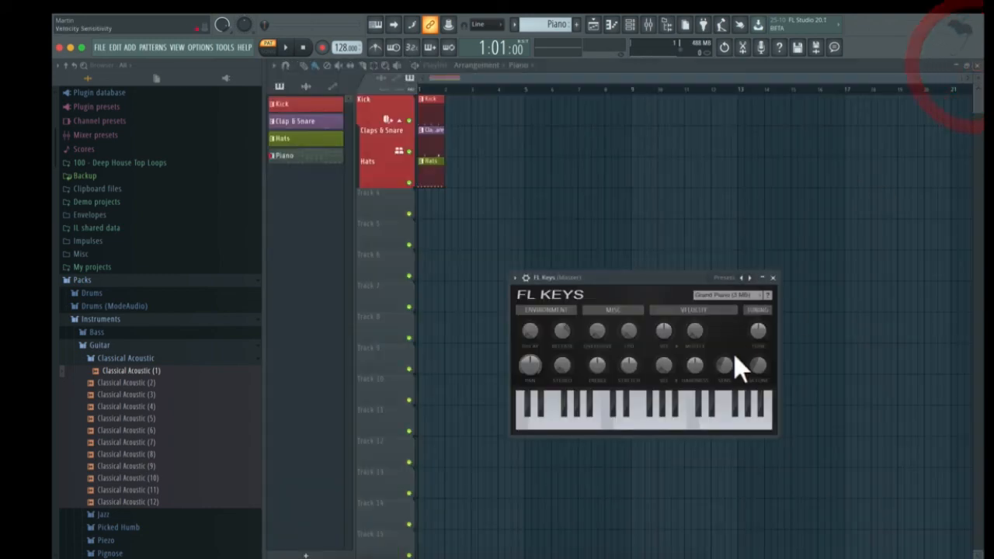
left_click(424, 206)
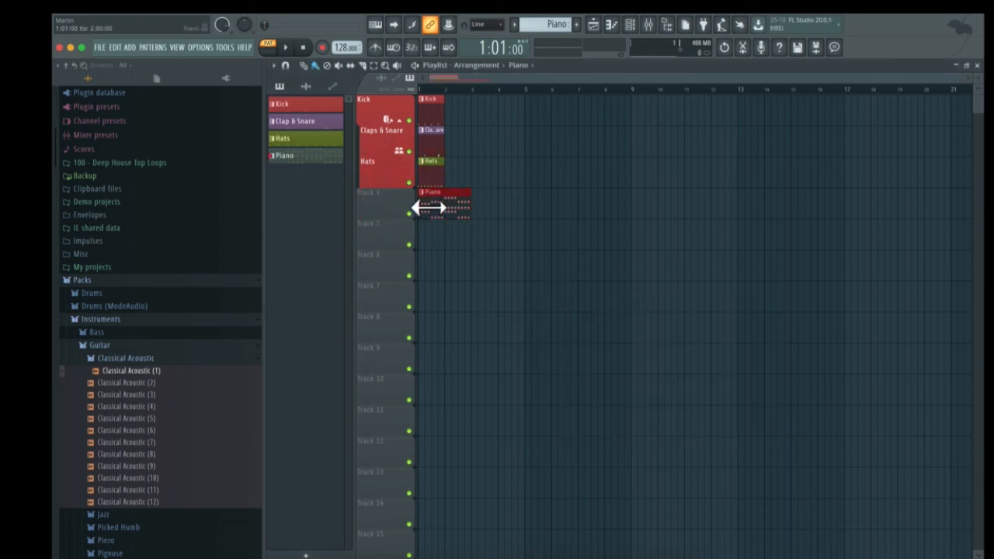
right_click(374, 202)
left_click(402, 208)
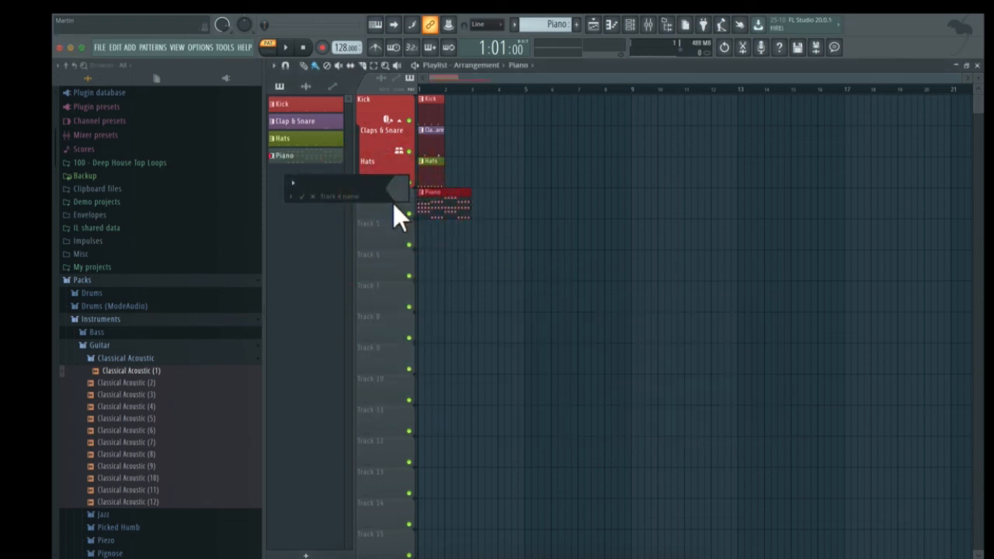
type("Piano")
left_click(401, 192)
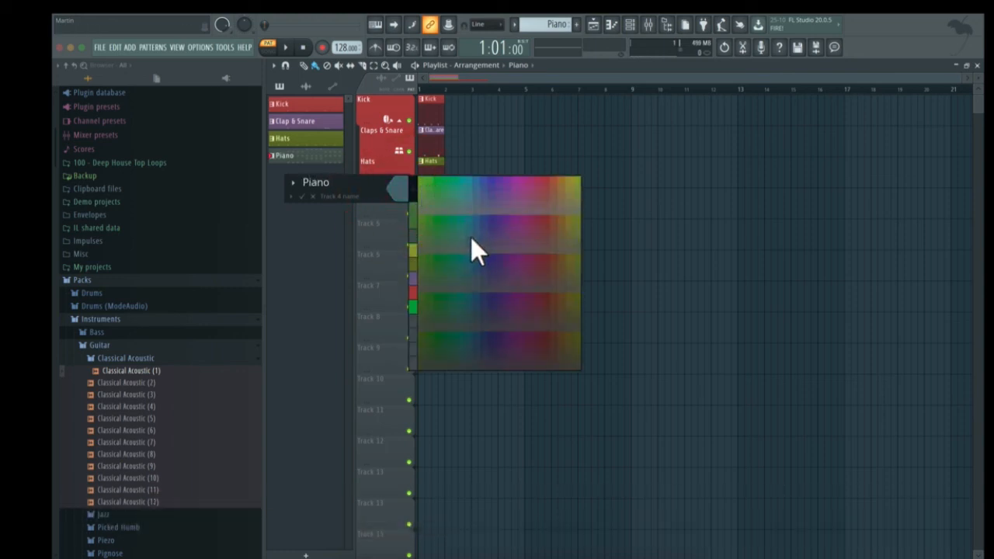
left_click(440, 321)
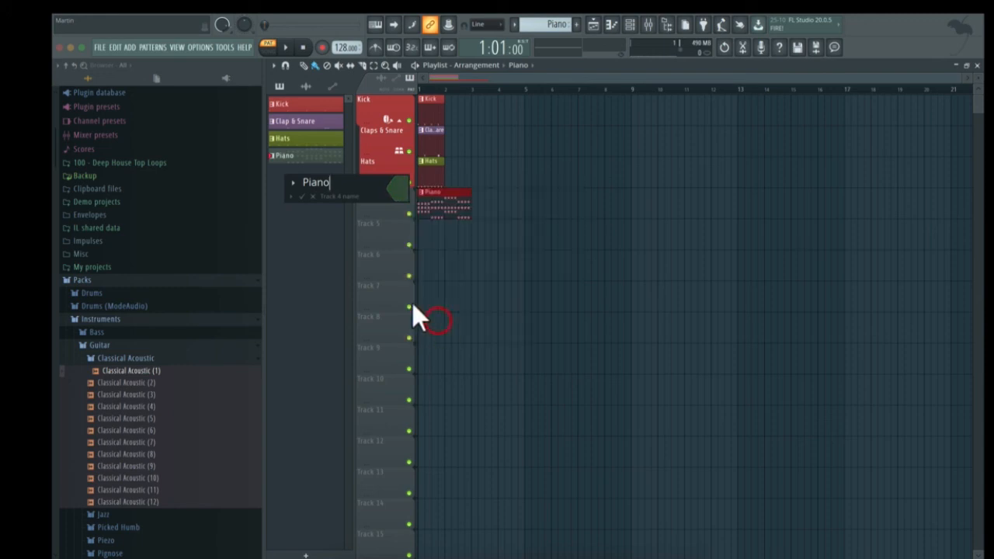
left_click(303, 197)
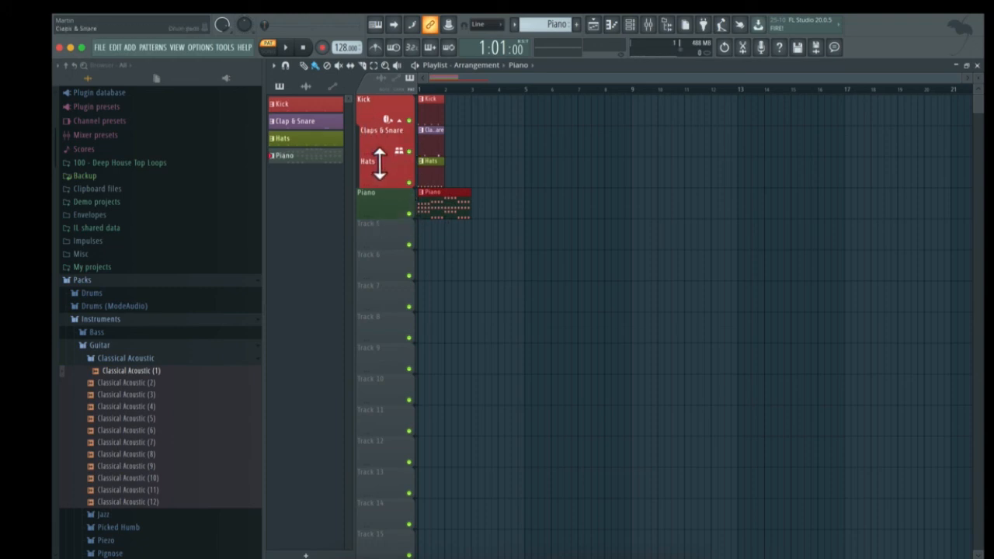
Show the channel rack beside the mixer and route the Kick, Clap, Hat and Snare channels to mixer track 1.
left_click(641, 28)
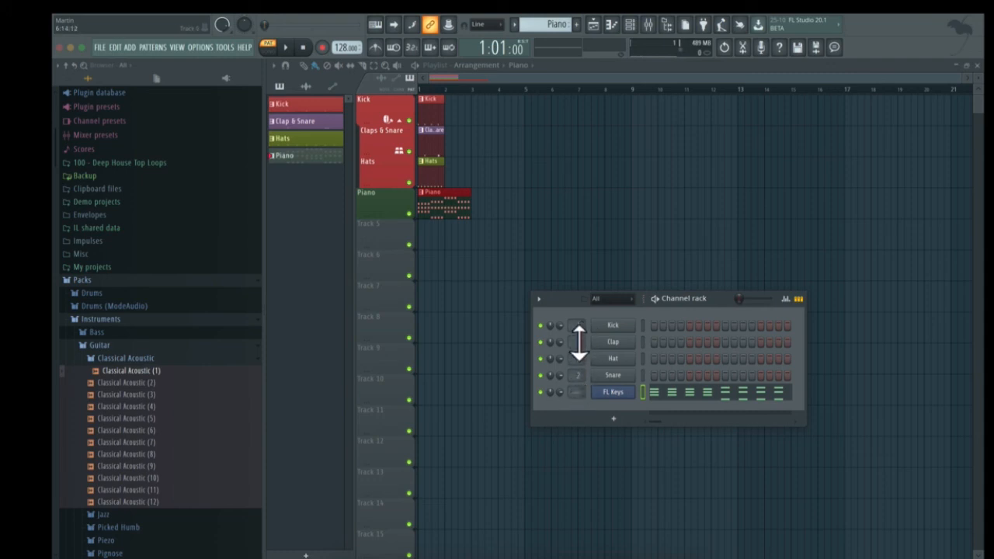
left_click_drag(691, 297, 777, 150)
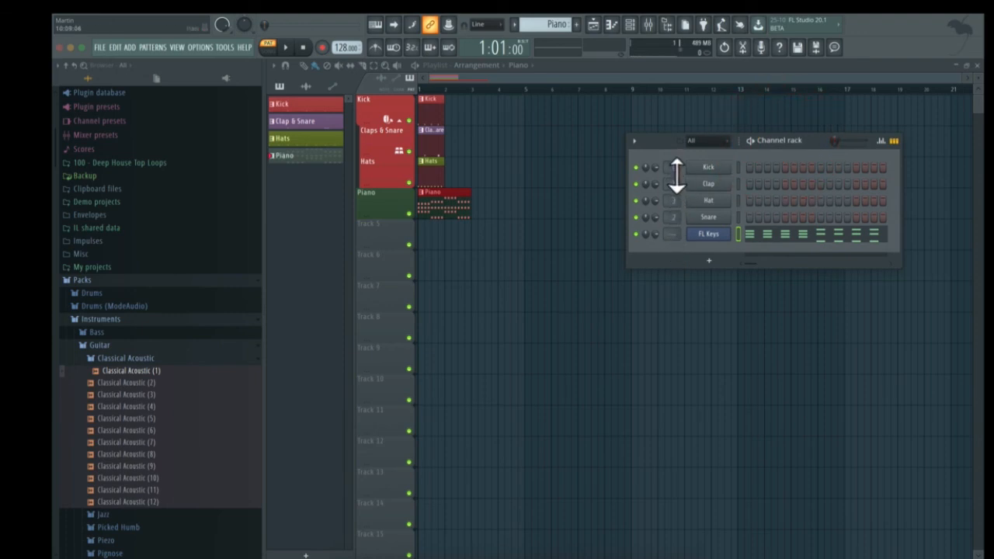
left_click(650, 26)
left_click_drag(478, 296, 557, 302)
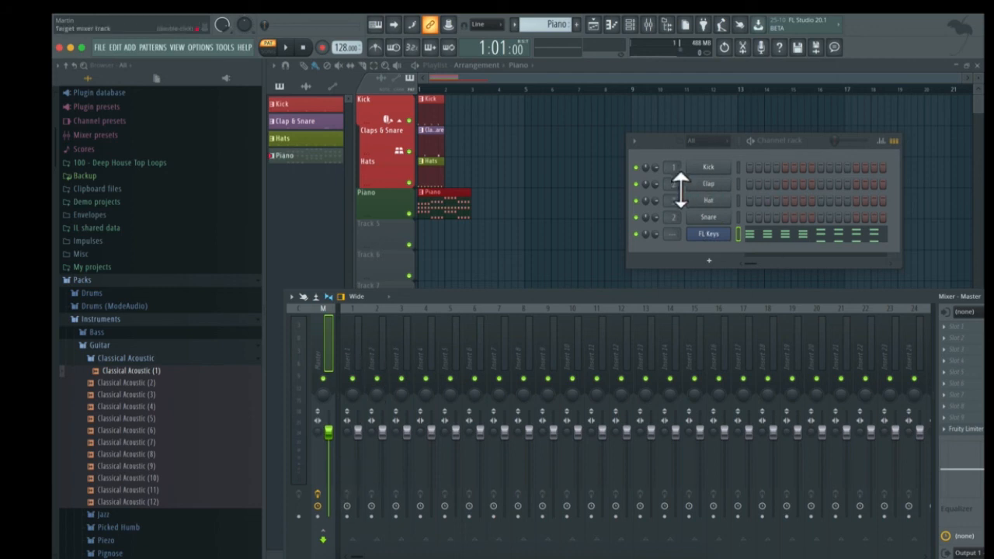
left_click_drag(677, 189, 676, 260)
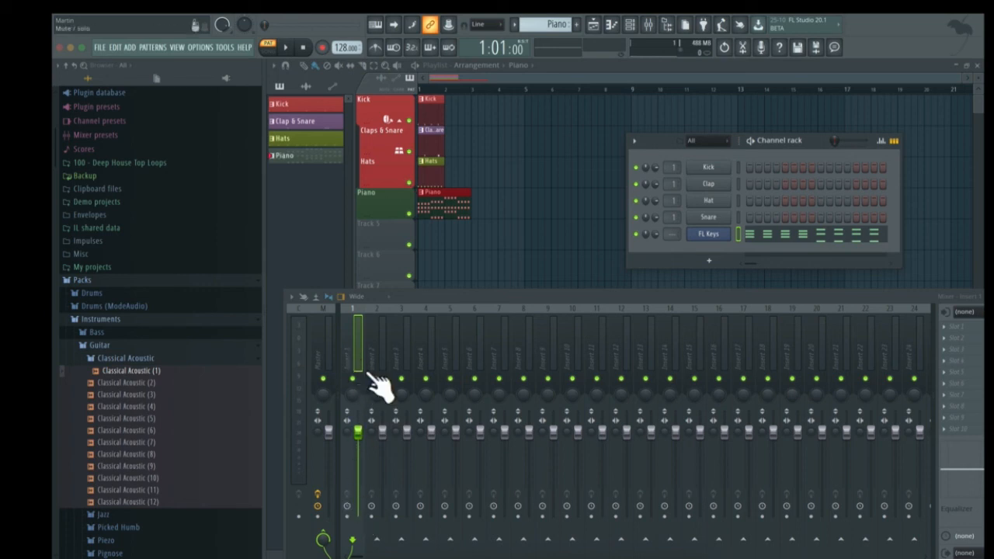
Mute the Piano track in the playlist and show the mixer again.
left_click(410, 215)
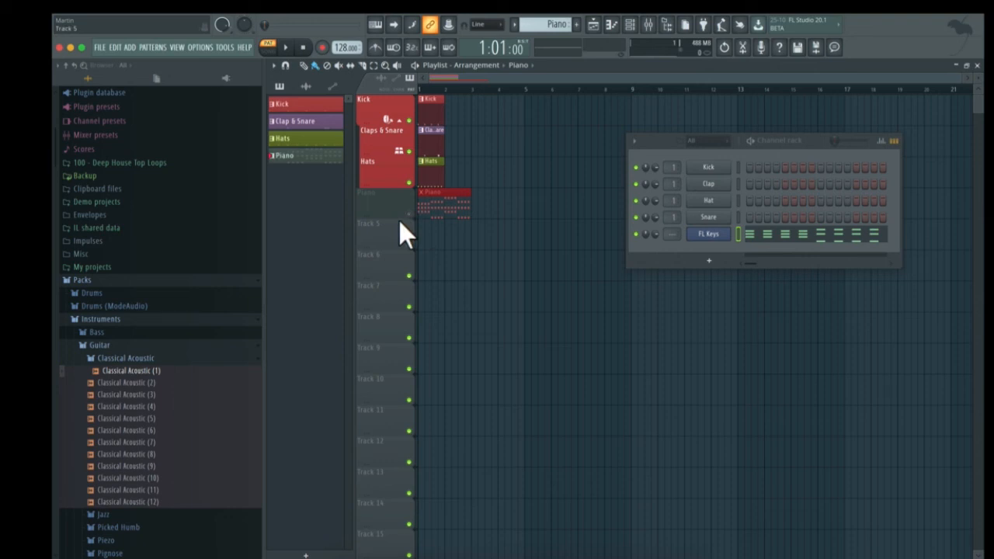
left_click(648, 24)
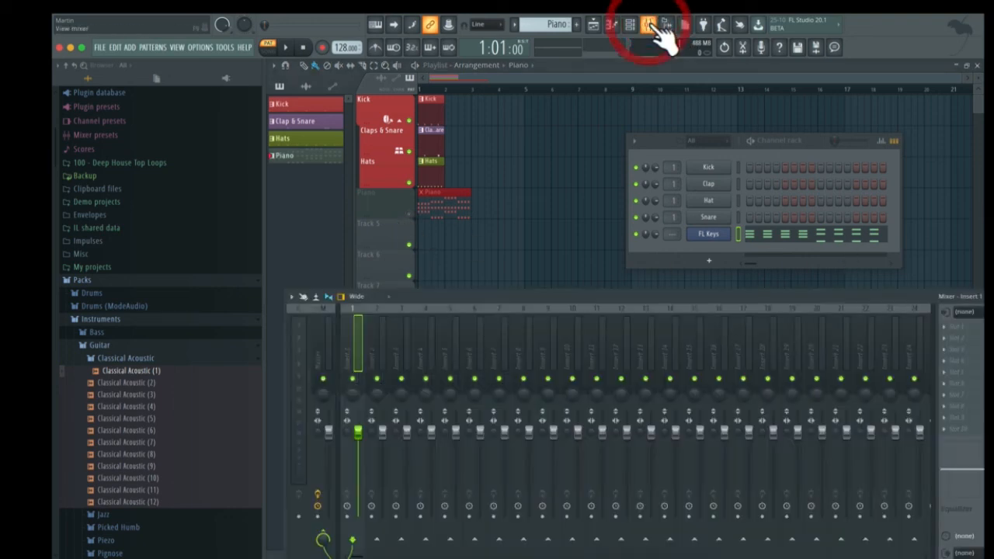
Switch playback to song mode and play the arrangement with the Piano track muted.
key("space")
key("space")
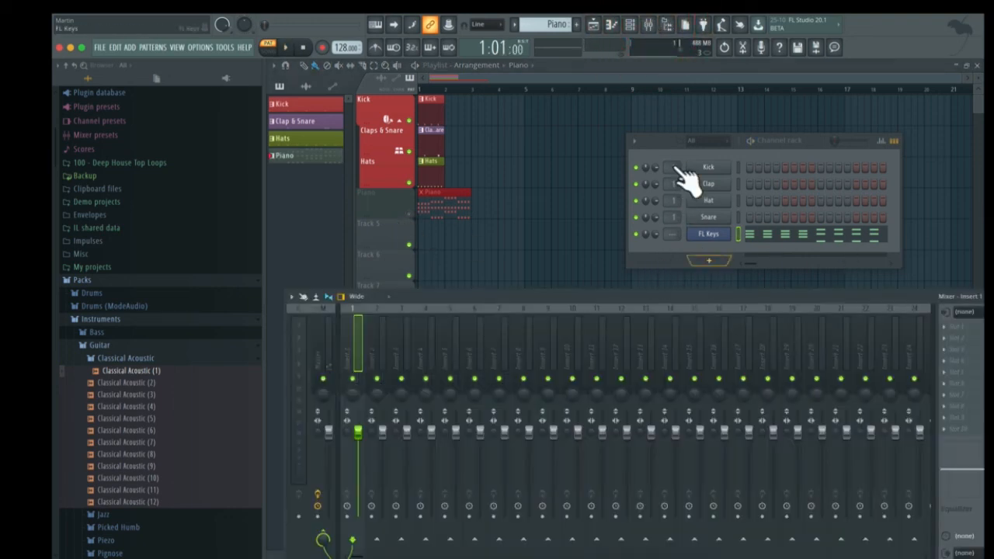
left_click(268, 44)
key("space")
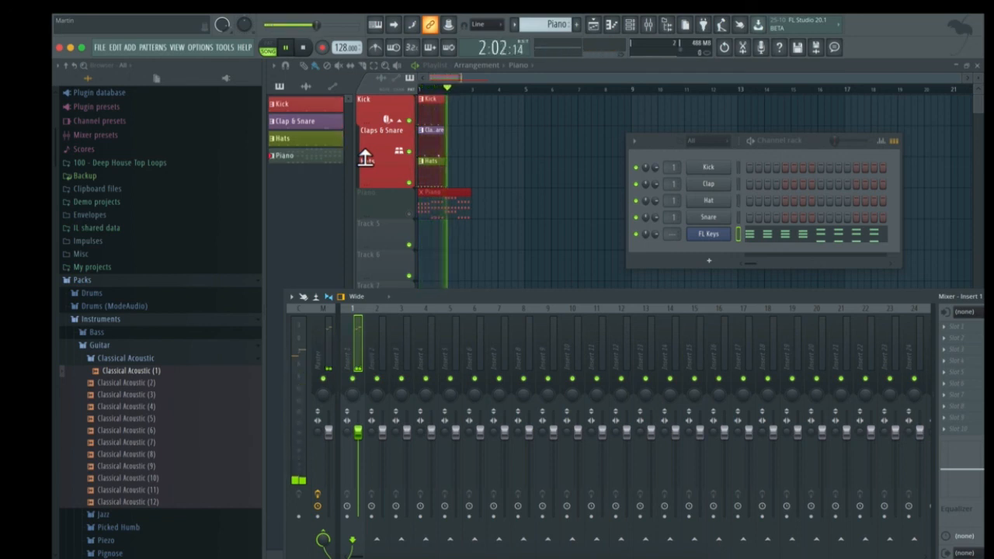
key("space")
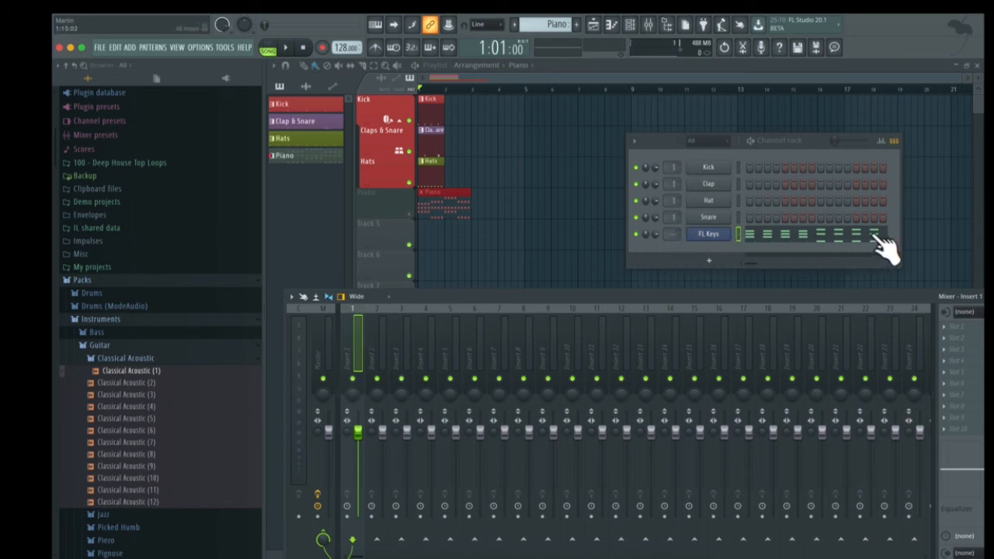
Route the FL Keys channel to mixer track 2 and play the arrangement briefly.
left_click(450, 302)
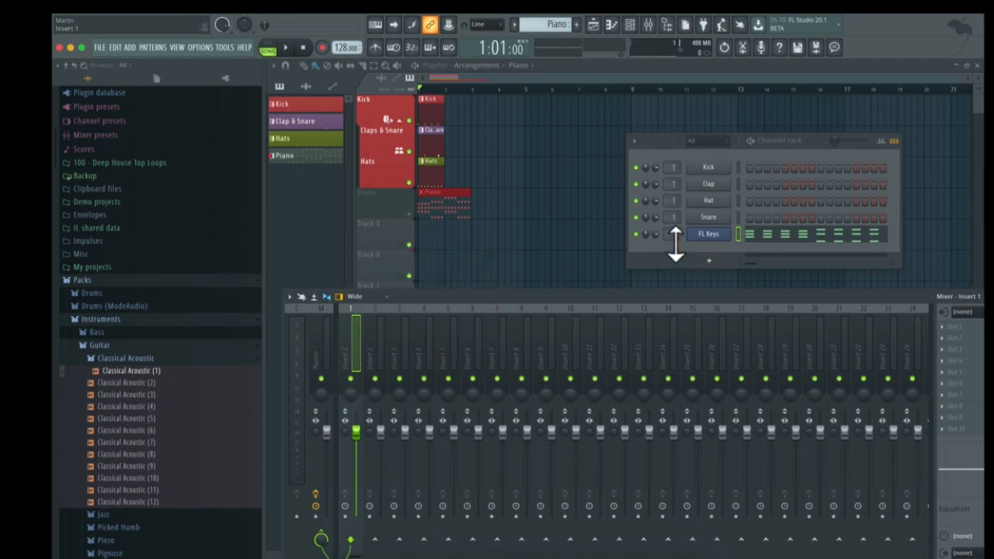
left_click_drag(675, 243, 674, 236)
key("space")
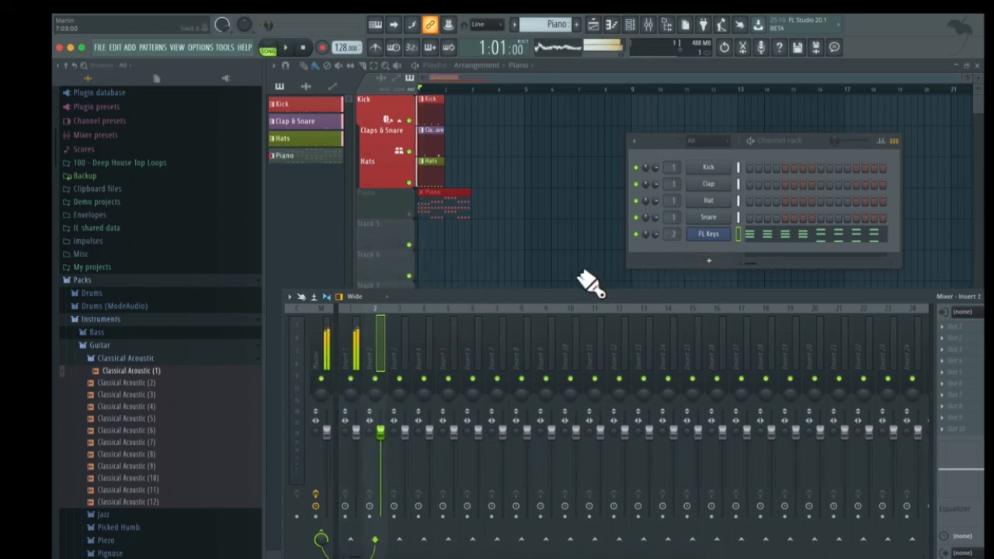
key("space")
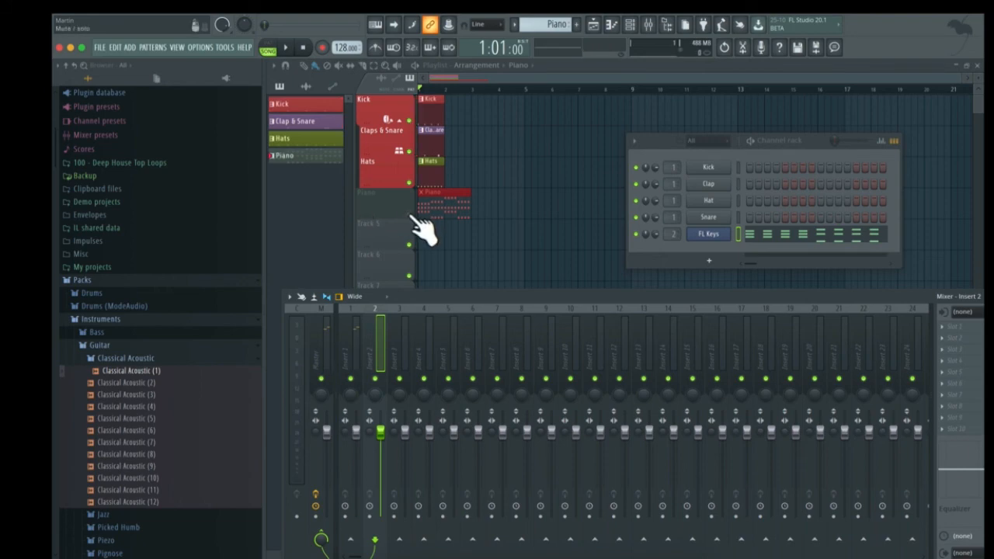
Unmute the Piano playlist track, bring the mixer back up and play the arrangement.
left_click(410, 215)
key("space")
key("space")
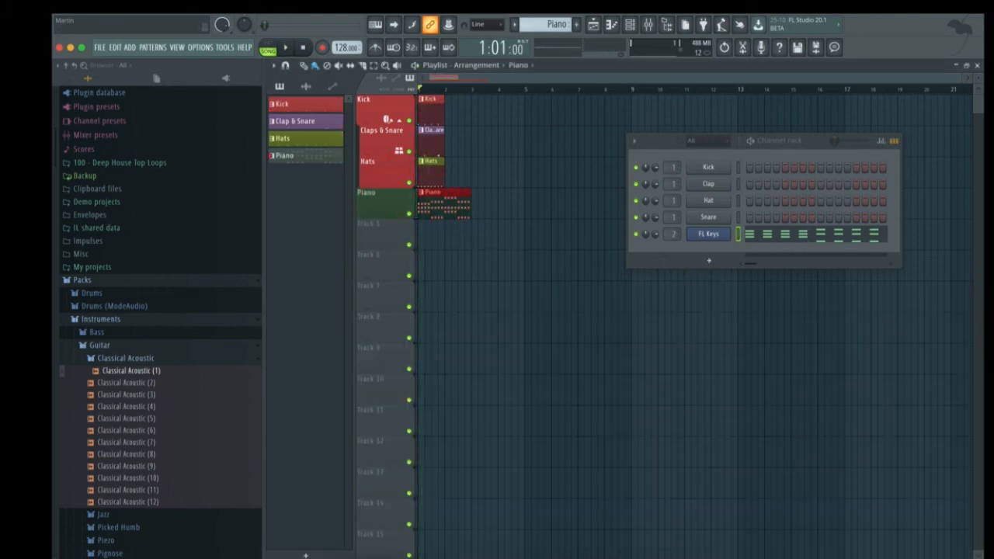
left_click(656, 24)
key("space")
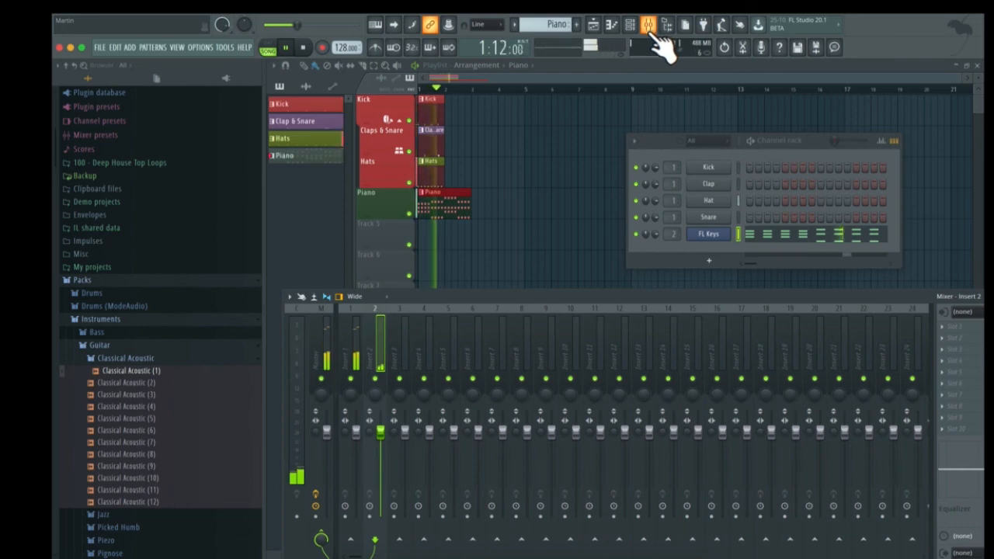
key("space")
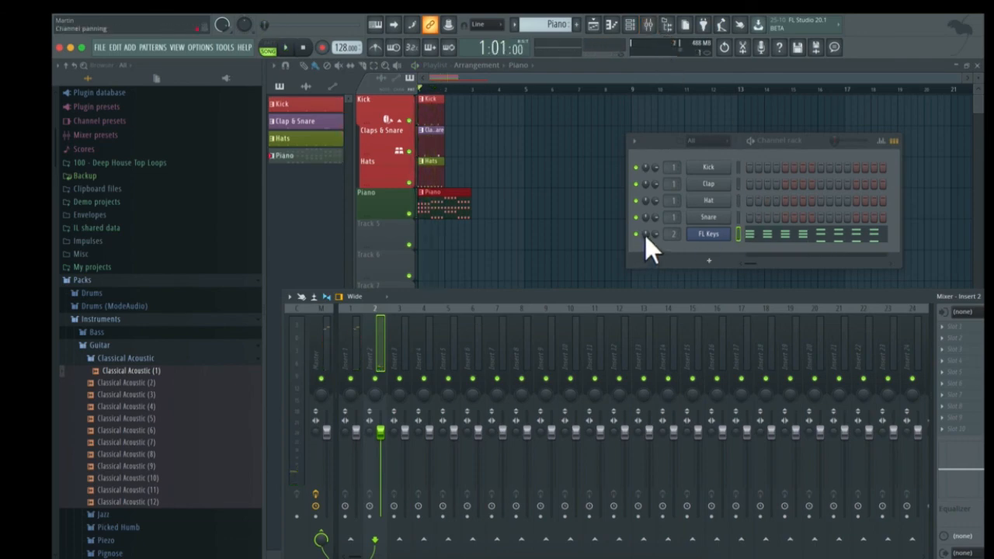
Adjust the panning of the FL Keys channel and play the arrangement.
left_click_drag(644, 235, 644, 209)
key("space")
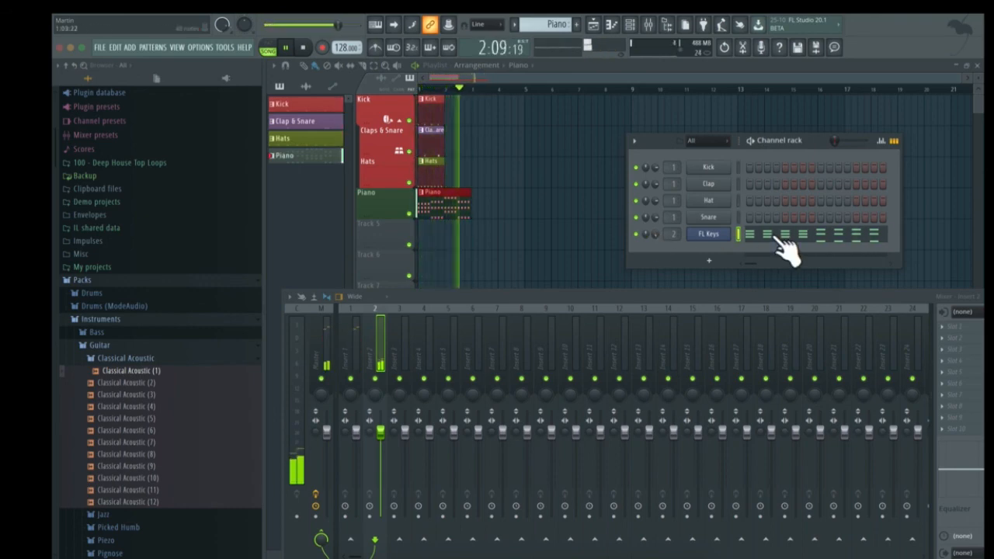
key("space")
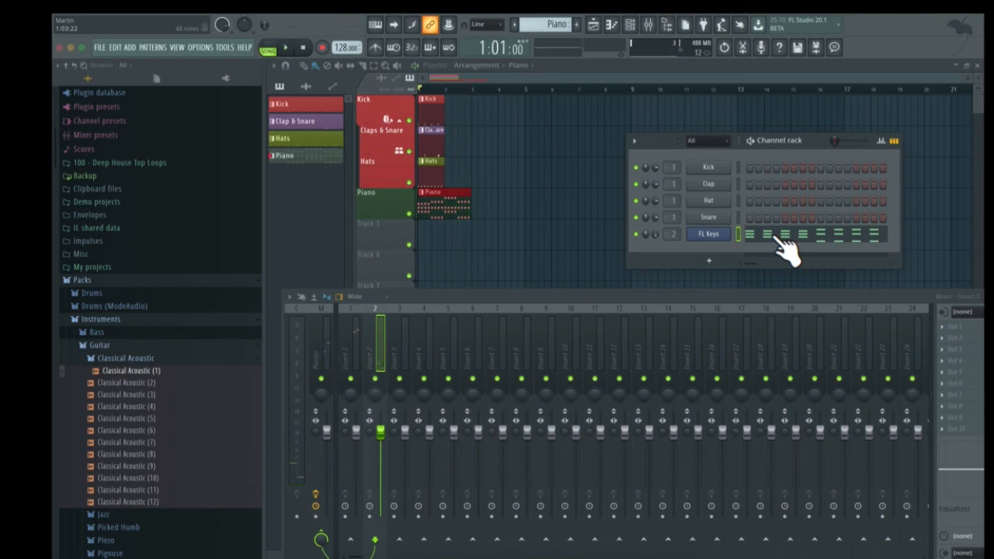
Raise the velocity of all FL Keys notes to the maximum in the piano roll, and close it.
left_click(780, 242)
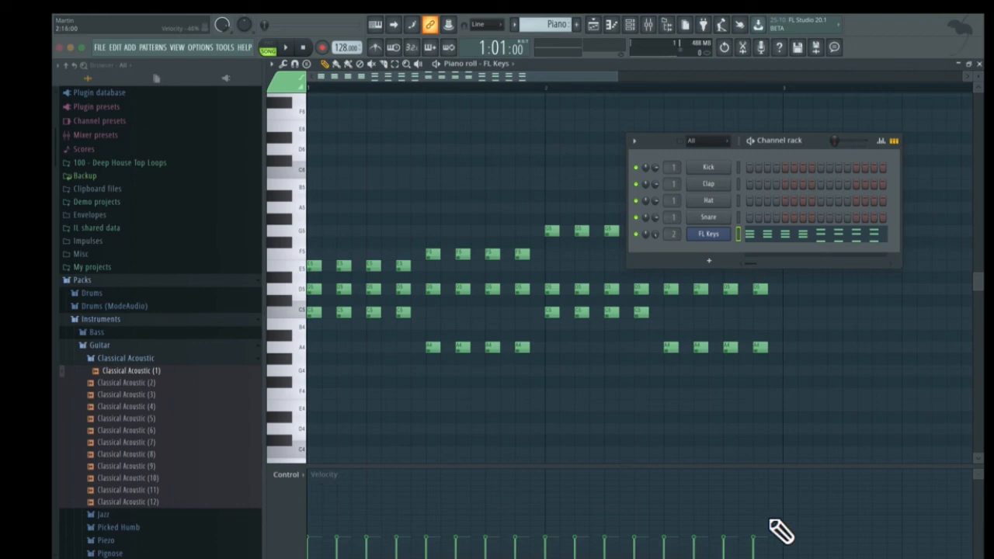
mouse_move(750, 523)
left_mouse_down()
mouse_move(717, 458)
mouse_move(779, 454)
mouse_move(366, 395)
mouse_move(294, 404)
left_mouse_up()
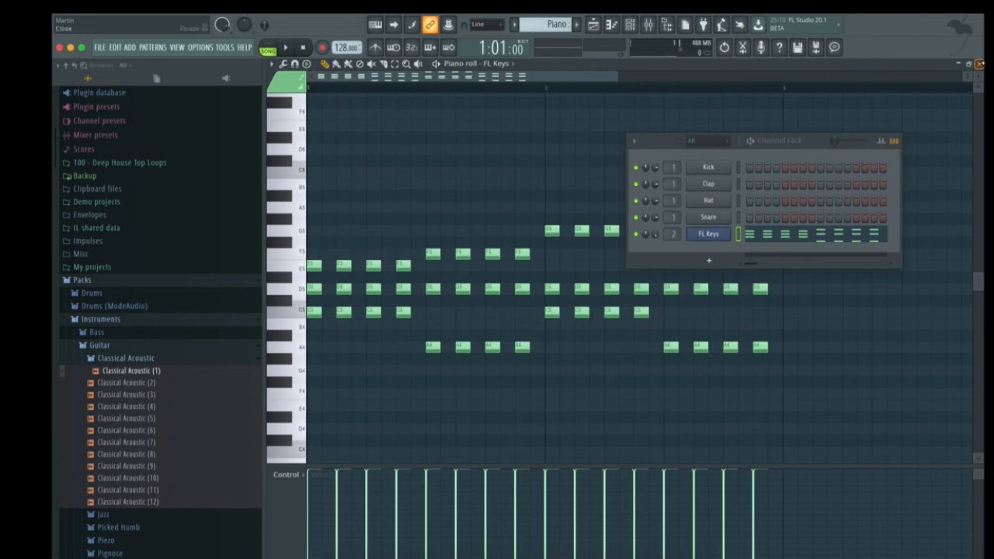
left_click(979, 65)
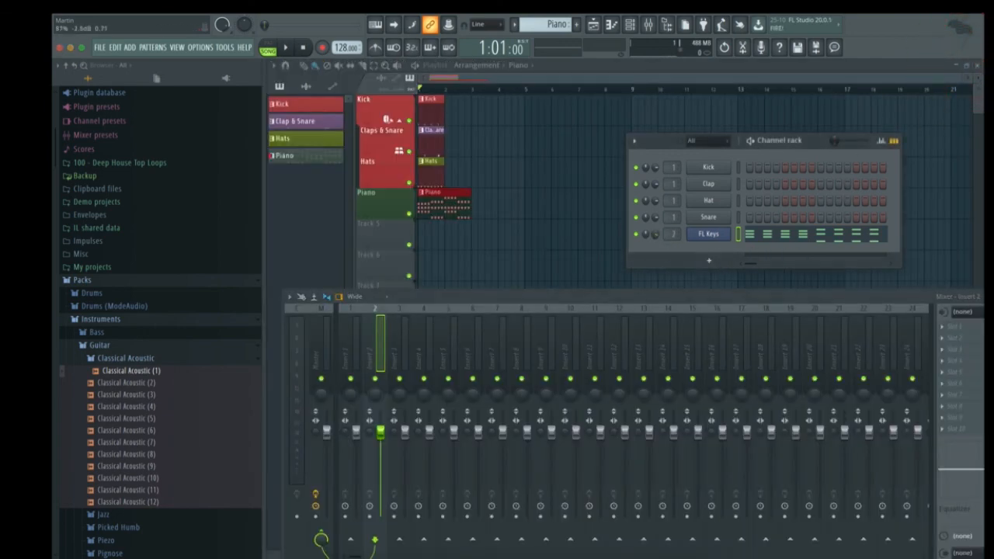
Turn down the FL Keys channel volume while playing the arrangement, and adjust the panning of mixer Insert 2.
key("space")
left_click_drag(654, 233, 654, 260)
key("space")
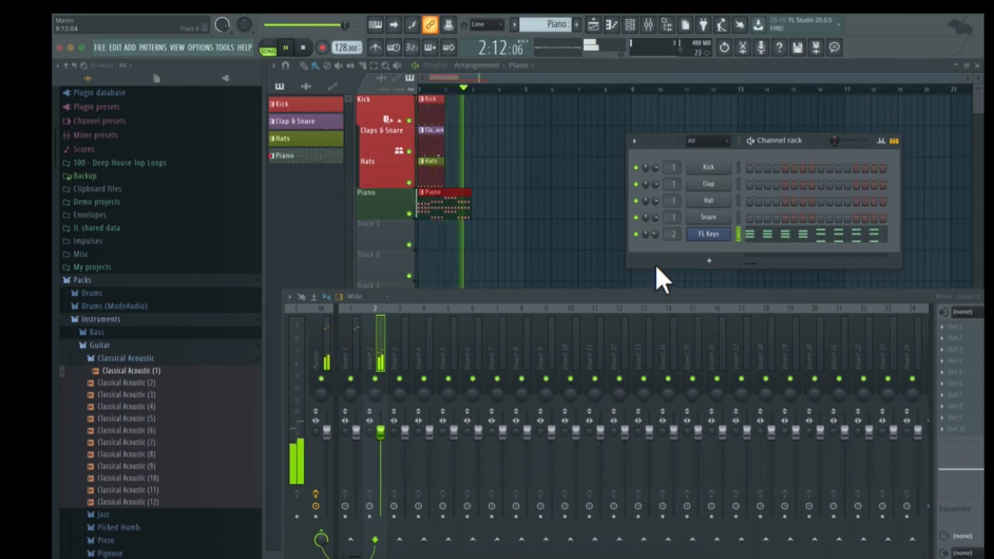
key("space")
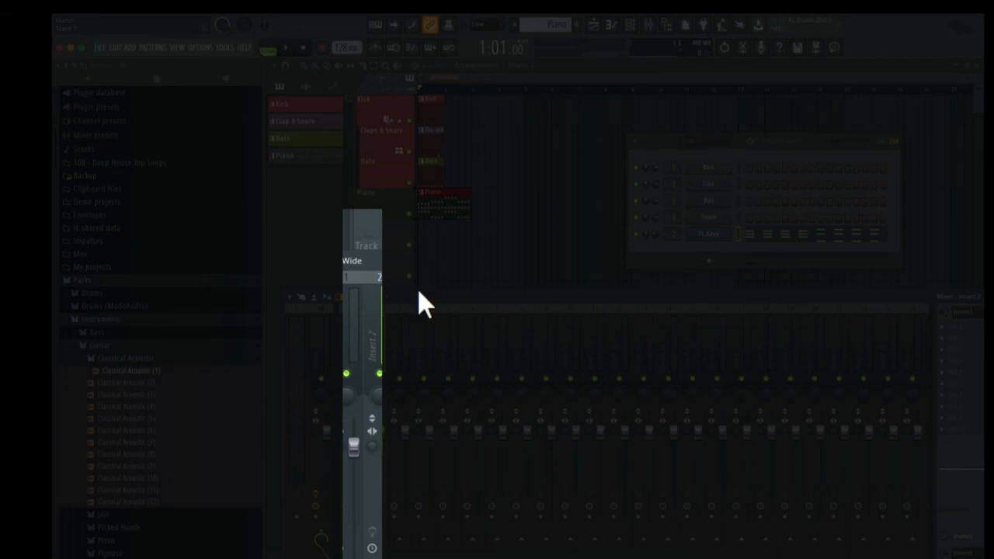
left_click_drag(420, 292, 408, 246)
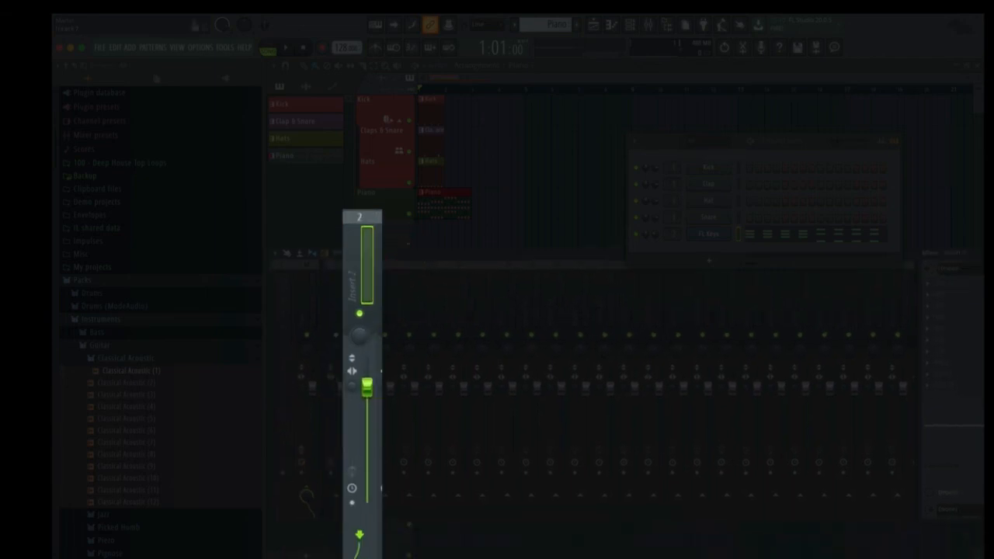
mouse_move(358, 336)
left_mouse_down()
mouse_move(358, 326)
mouse_move(358, 345)
left_mouse_up()
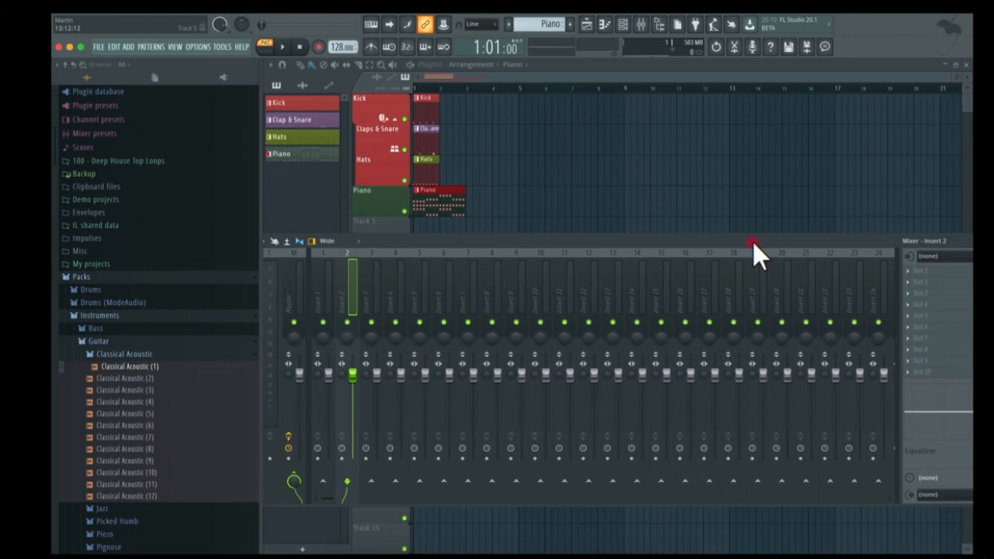
Load Fruity Delay 2 into the first effect slot of mixer Insert 2 and place its window above the mixer.
left_click_drag(752, 241, 739, 240)
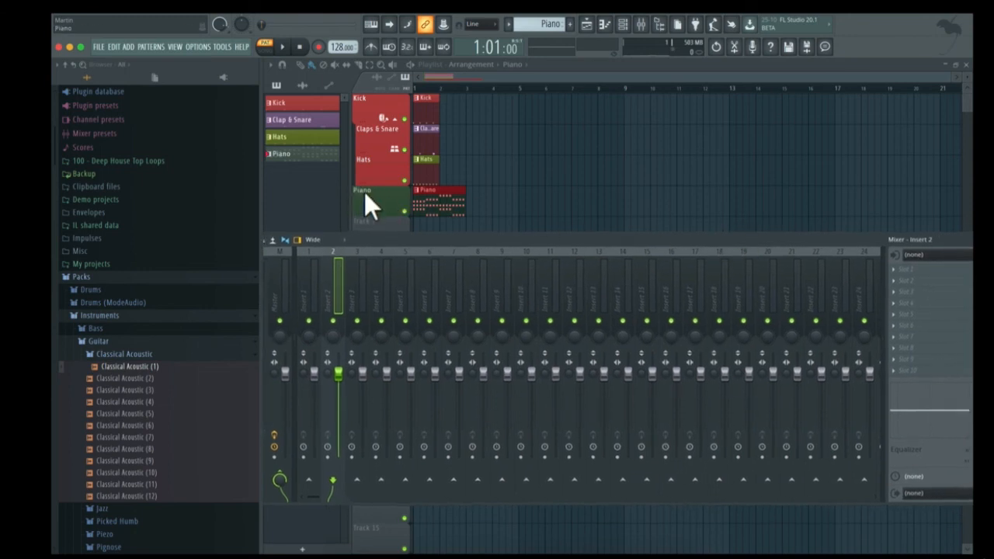
left_click_drag(396, 240, 370, 239)
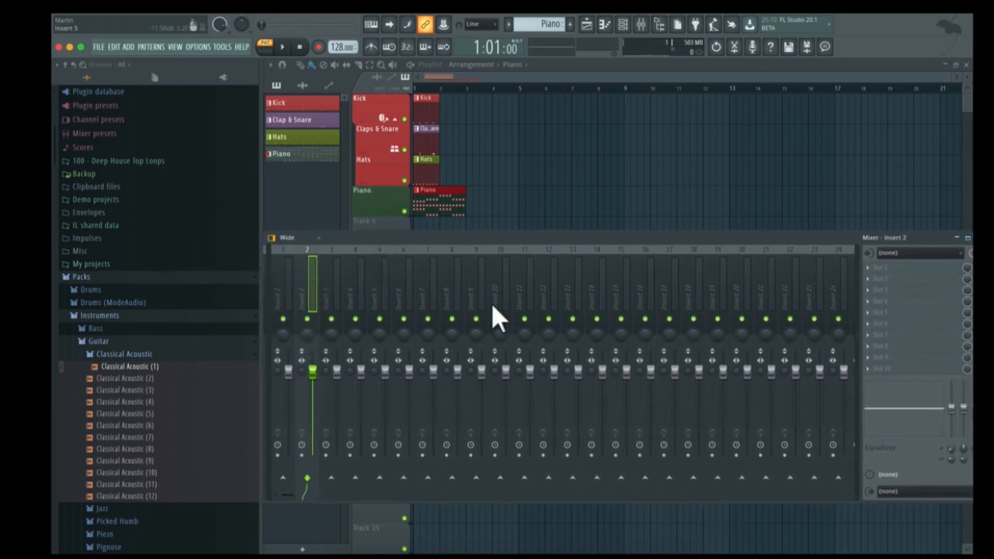
left_click_drag(859, 243, 833, 239)
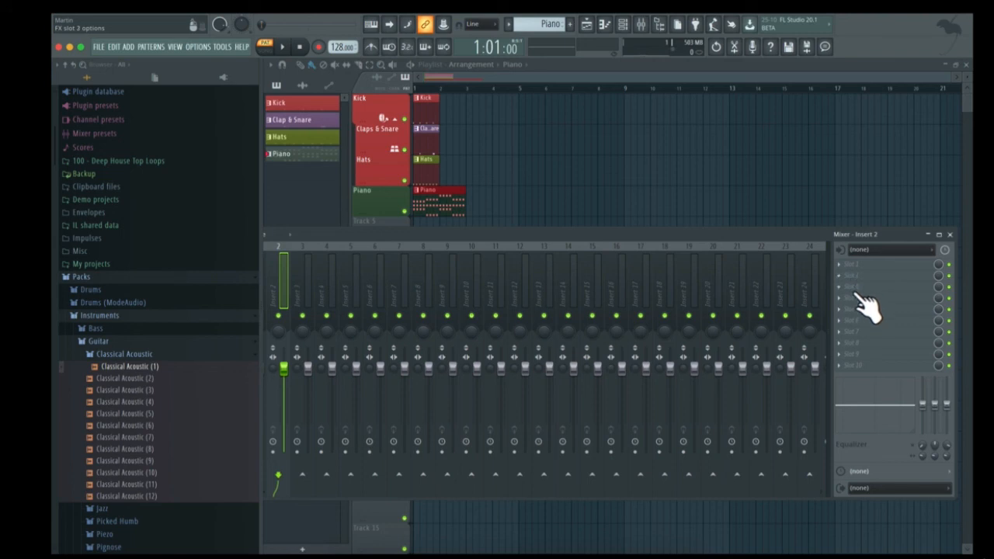
left_click(840, 264)
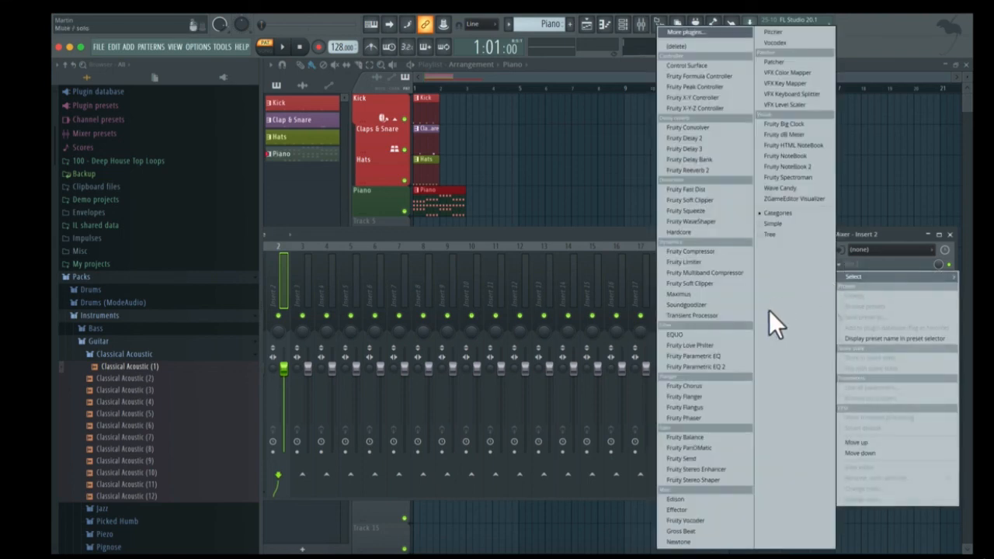
left_click(698, 138)
left_click_drag(475, 174, 647, 154)
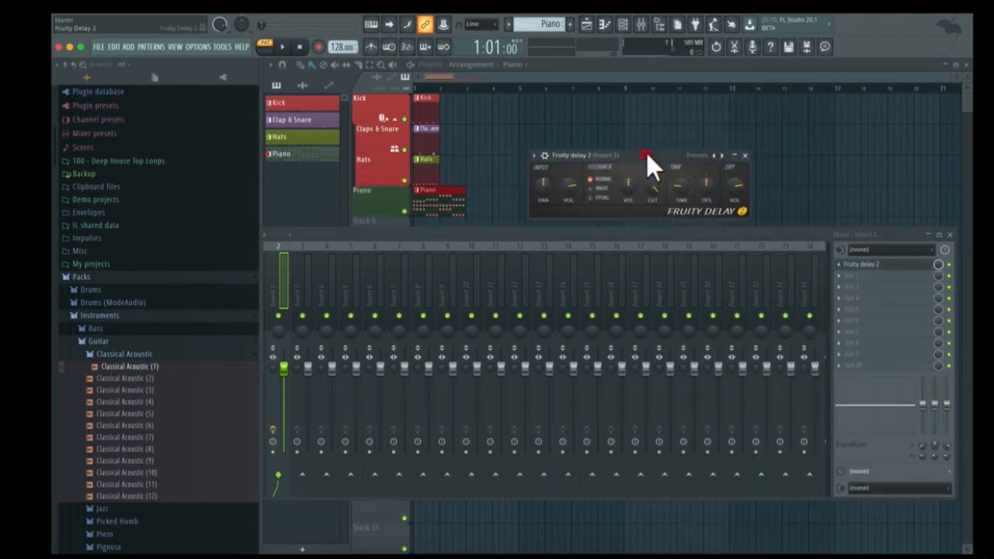
mouse_move(685, 237)
left_mouse_down()
mouse_move(721, 284)
mouse_move(670, 288)
left_mouse_up()
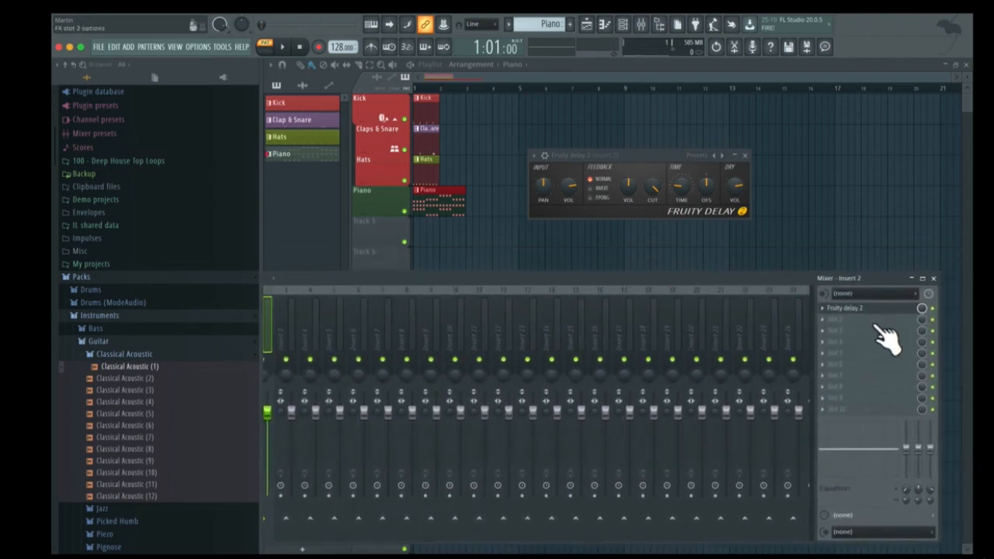
left_click_drag(734, 277, 854, 272)
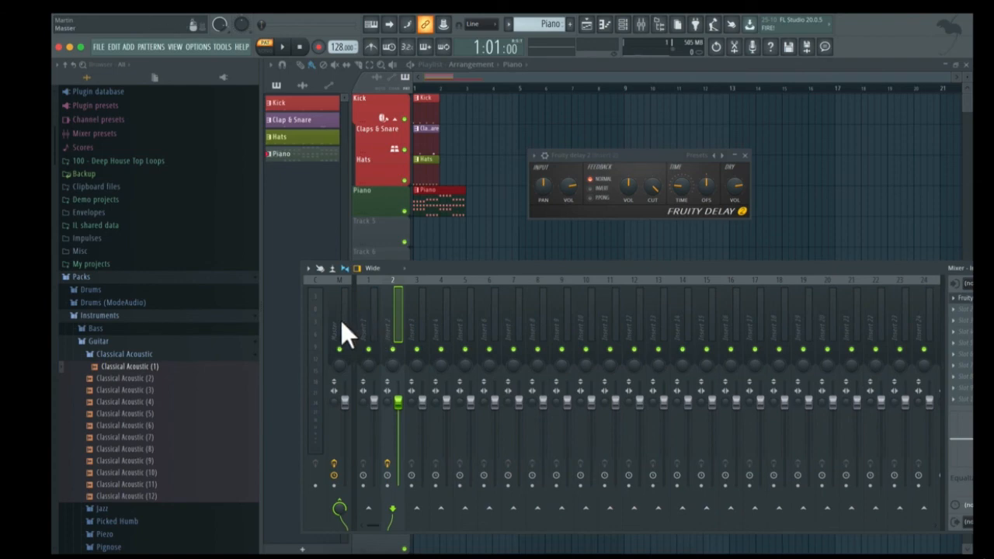
Turn the dry volume of Fruity Delay 2 down and back up while the Piano pattern plays.
key("space")
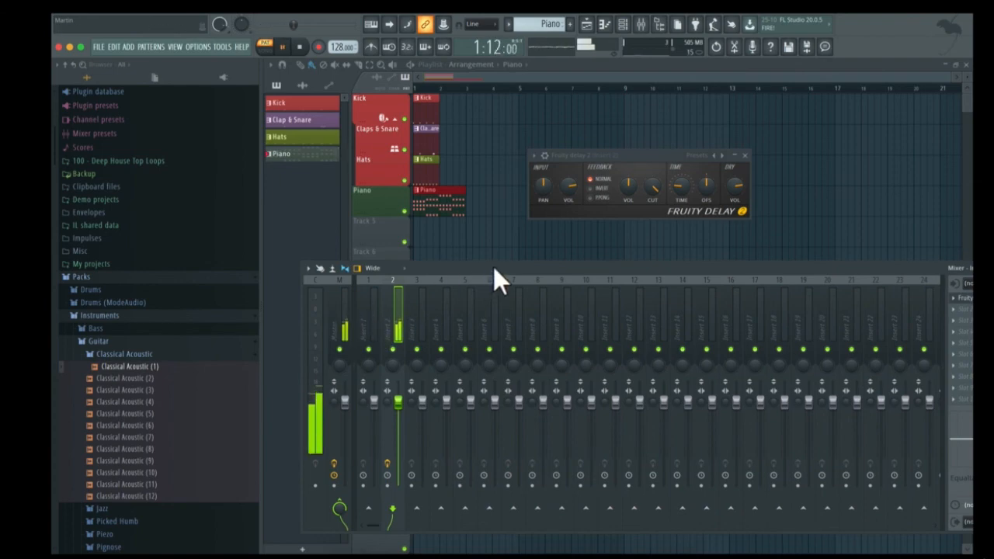
left_click_drag(735, 184, 735, 233)
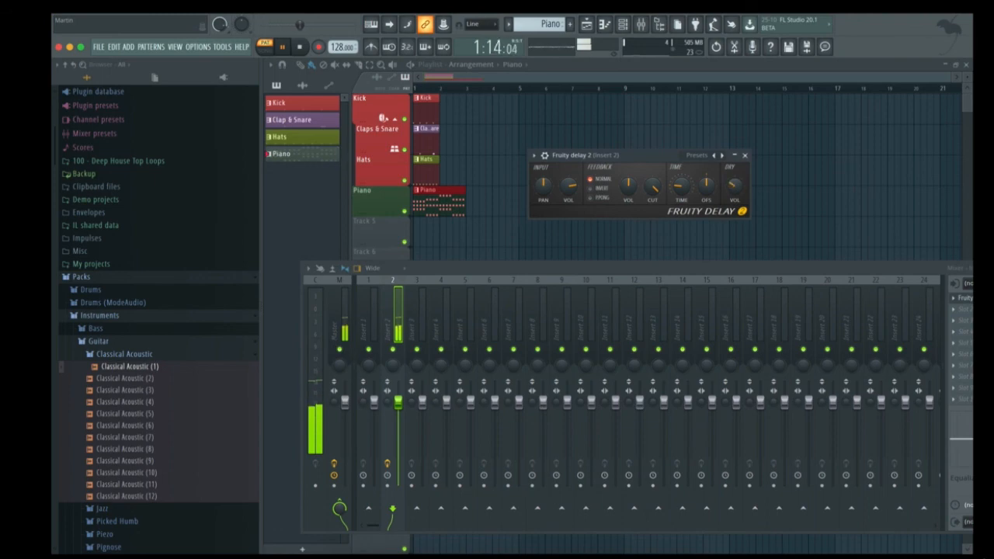
left_click_drag(734, 186, 734, 156)
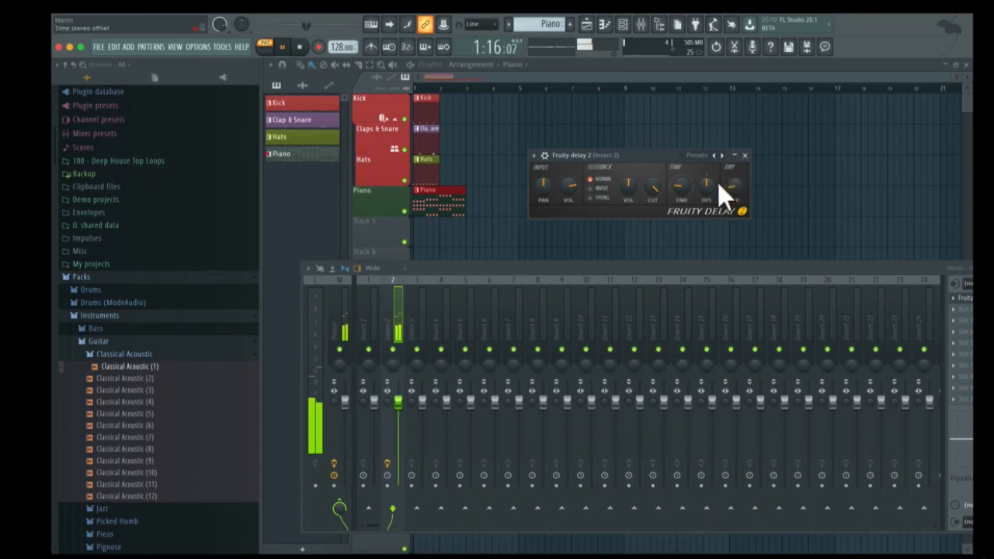
key("space")
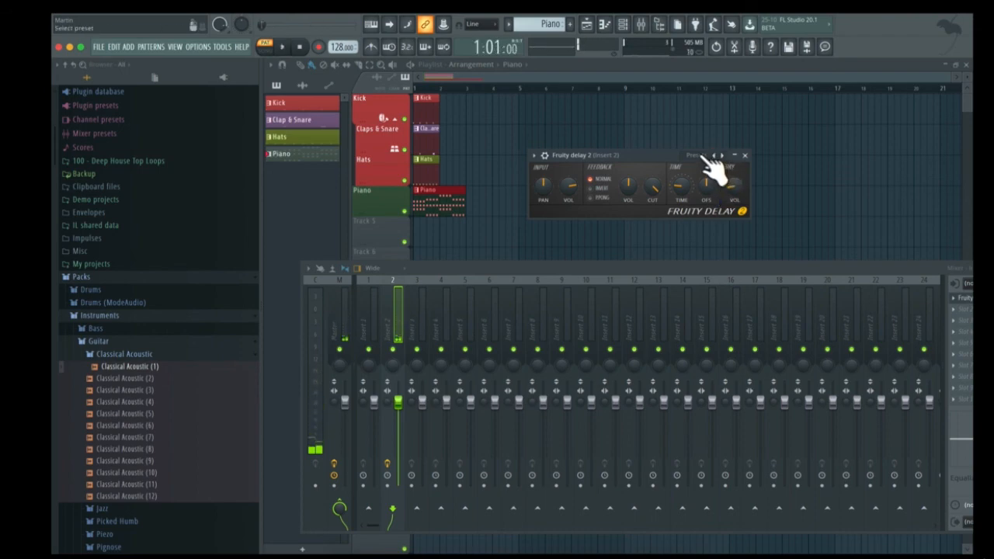
Check the Fruity Delay 2 presets without choosing one, and close the plugin window.
left_click(703, 155)
left_click(631, 152)
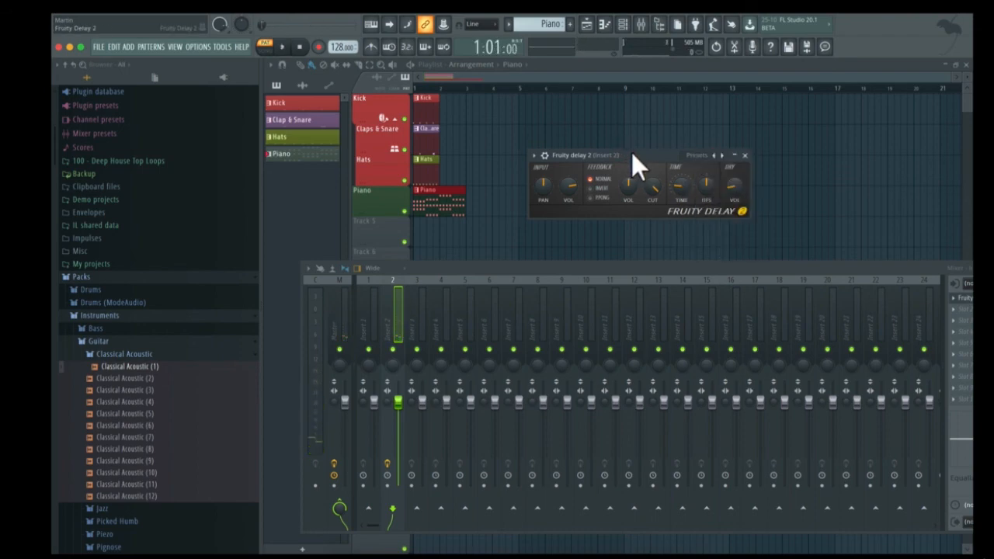
left_click(744, 155)
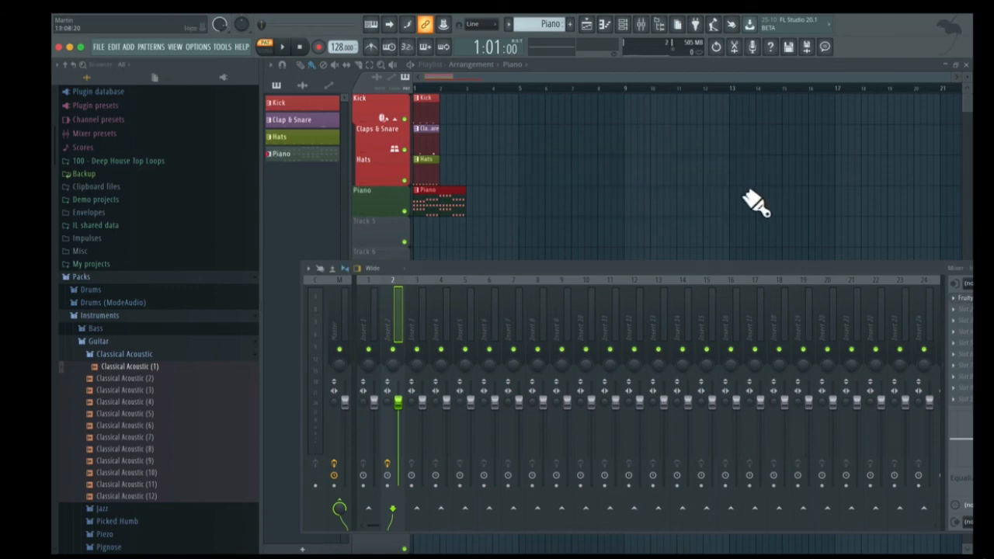
Adjust the mix level of the Fruity Delay 2 slot on Insert 2 and play the Piano pattern.
left_click_drag(734, 264, 607, 207)
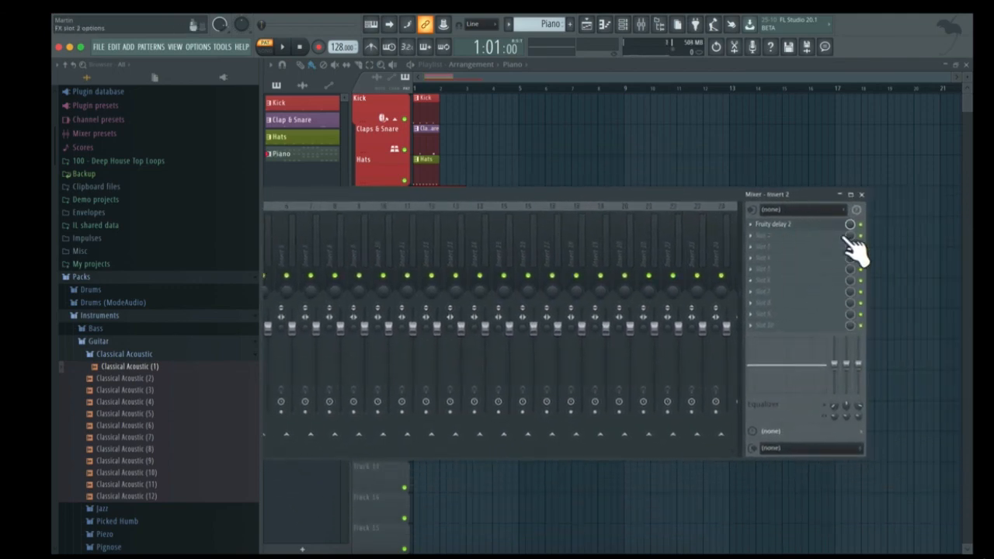
left_click_drag(849, 224, 850, 229)
left_click_drag(851, 224, 851, 236)
key("space")
left_click_drag(849, 225, 849, 227)
key("space")
Change the mixer layout to Compact.
mouse_move(666, 191)
left_mouse_down()
mouse_move(832, 194)
mouse_move(818, 197)
left_mouse_up()
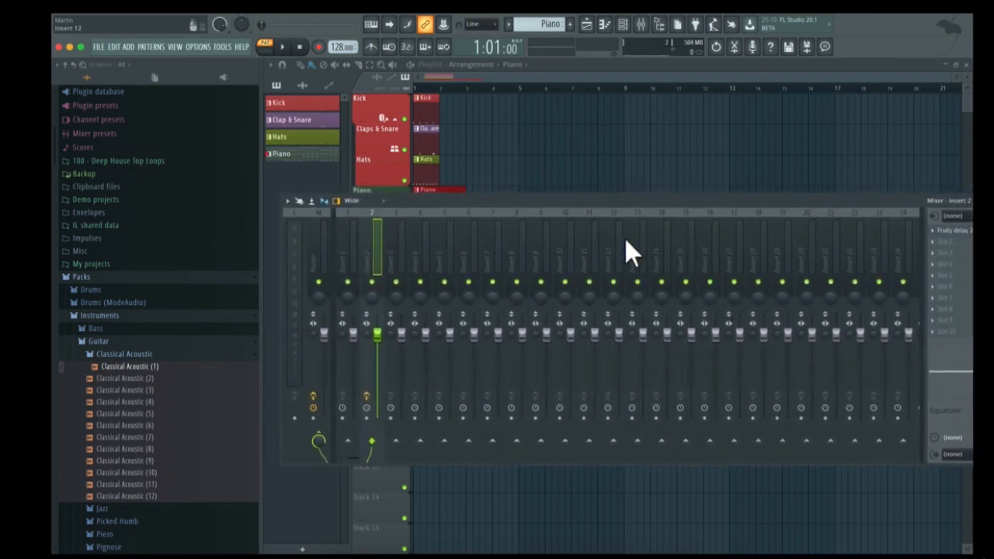
left_click(381, 201)
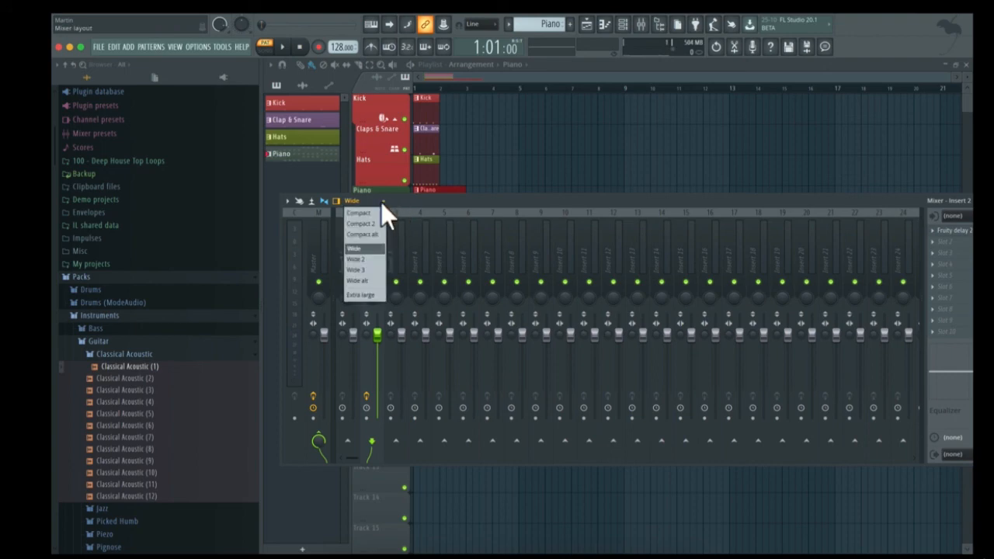
left_click(377, 212)
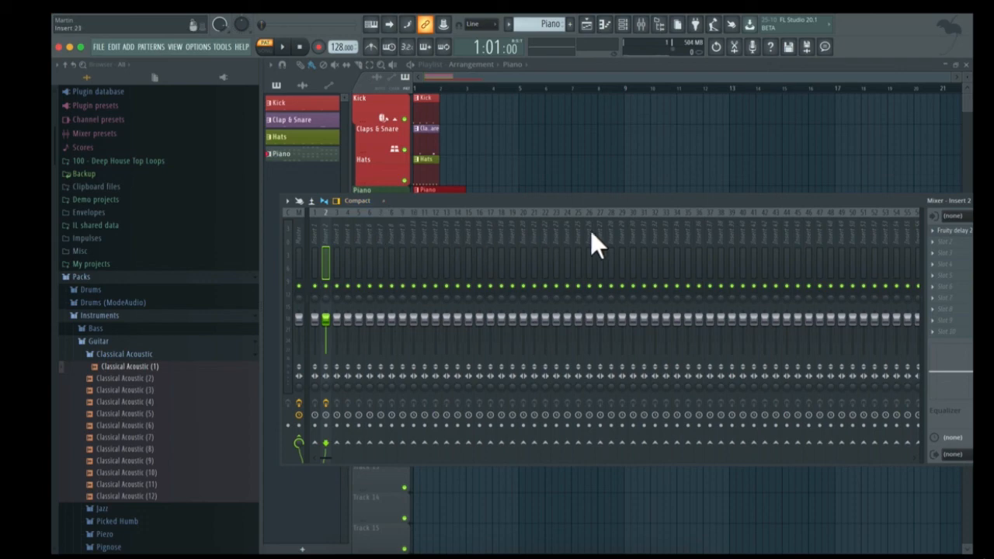
Try the Wide 2, Wide 3 and Wide alt mixer layouts, settle on Extra large, and shift the mixer window slightly.
left_click(361, 201)
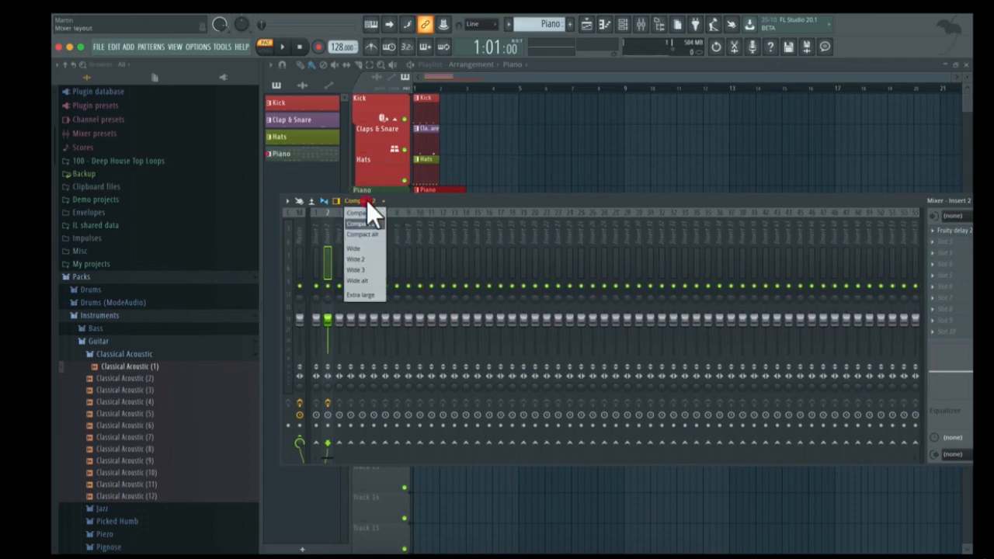
left_click(365, 259)
left_click(371, 202)
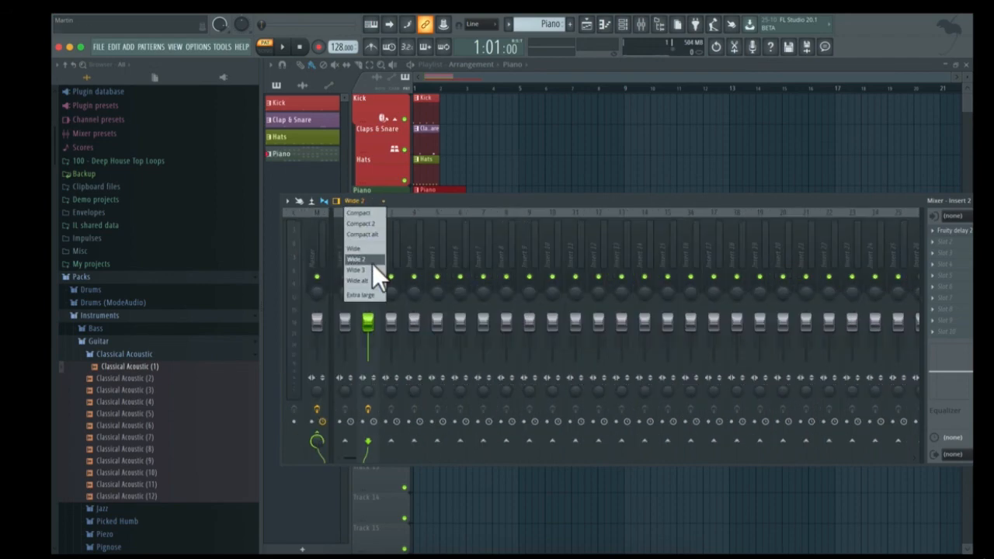
left_click(371, 270)
left_click(371, 201)
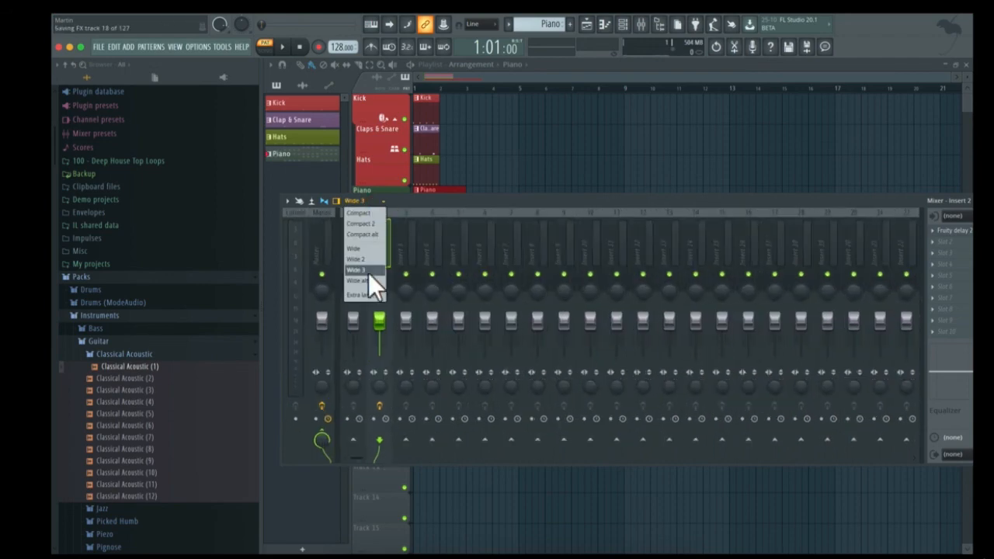
left_click(365, 280)
left_click(370, 200)
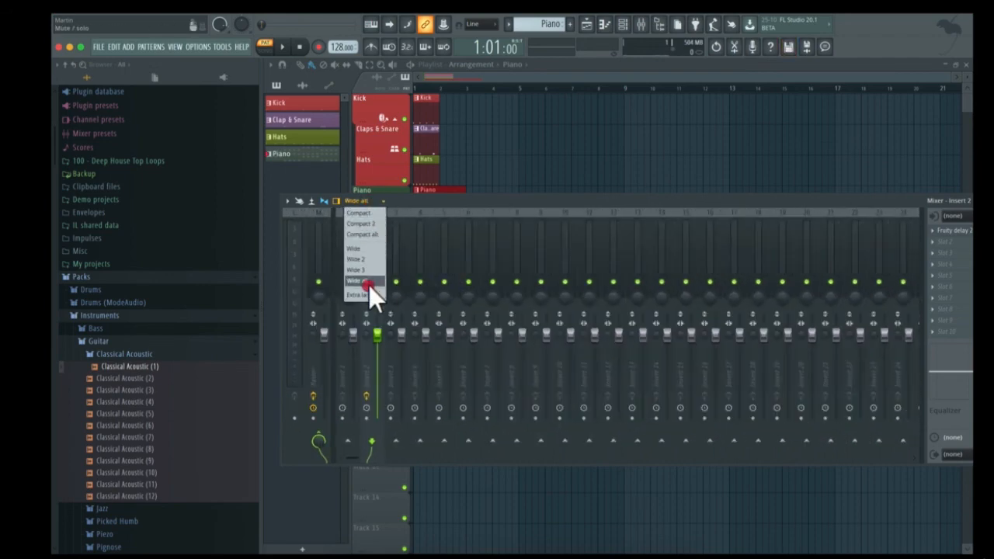
left_click(372, 296)
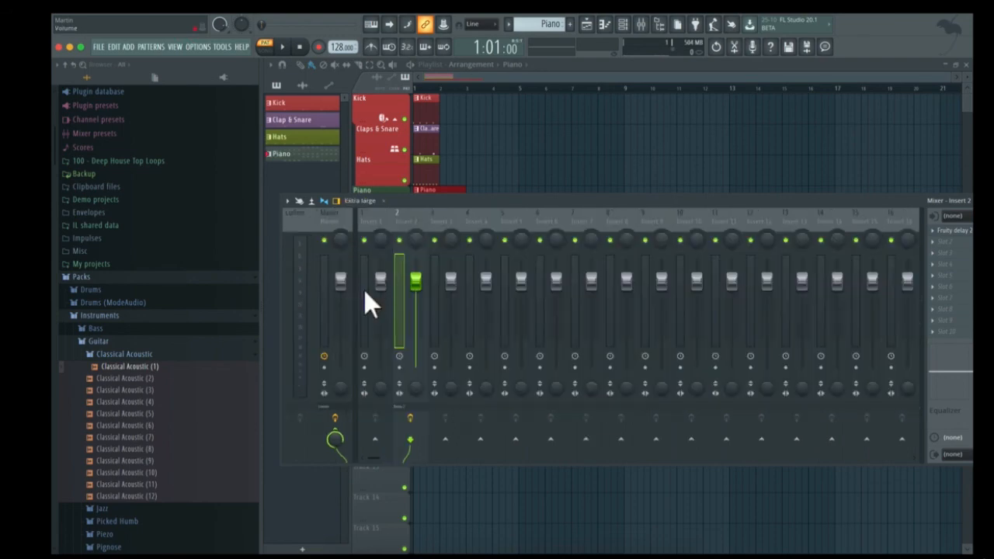
left_click_drag(528, 198, 511, 205)
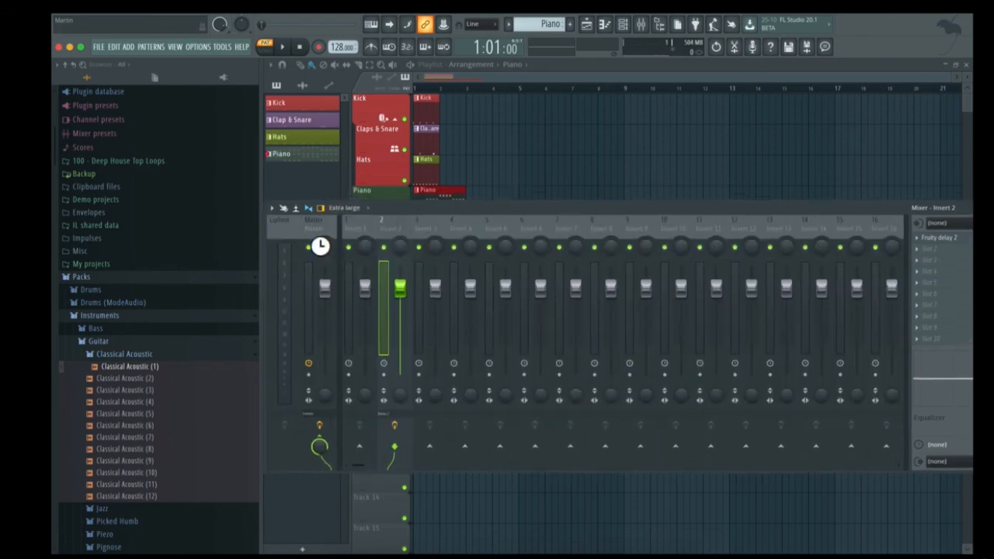
Rename the Insert 2 mixer track as Piano and give it the dark green colour from the palette.
right_click(389, 226)
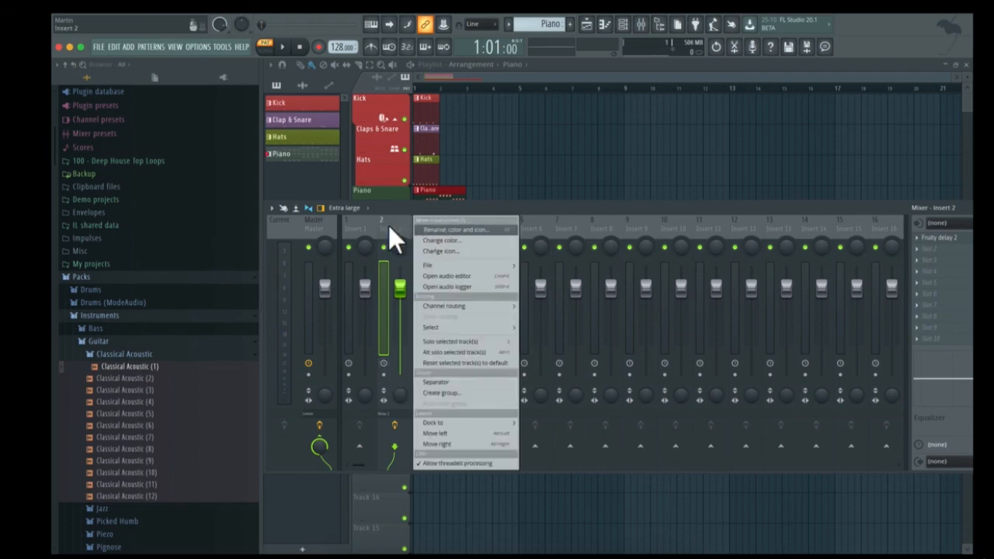
left_click(389, 226)
right_click(388, 225)
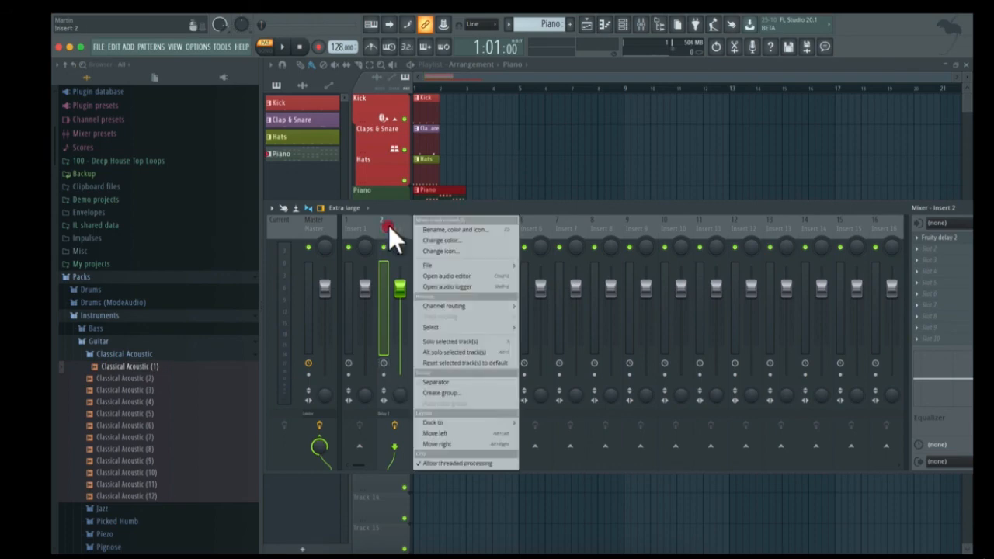
left_click(433, 228)
type("Piano")
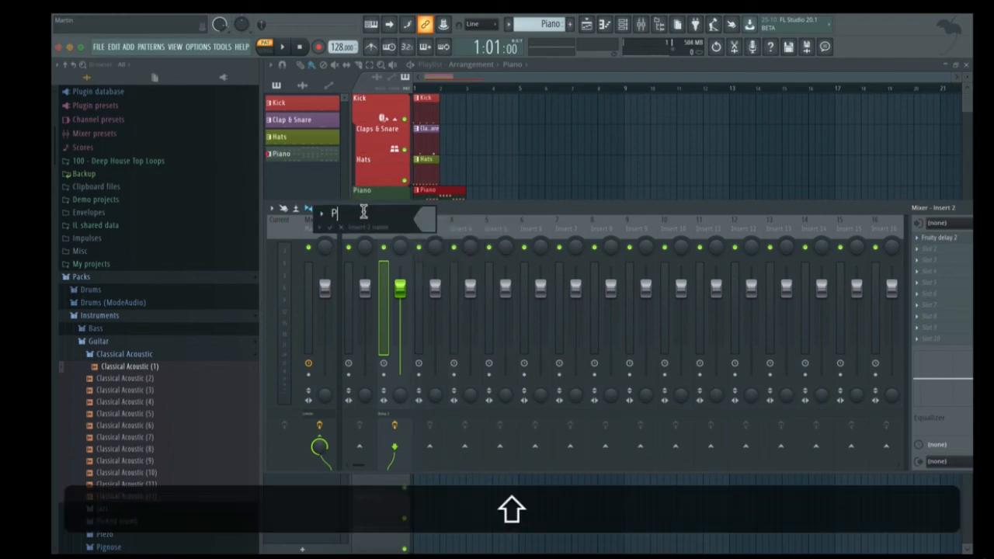
left_click(415, 218)
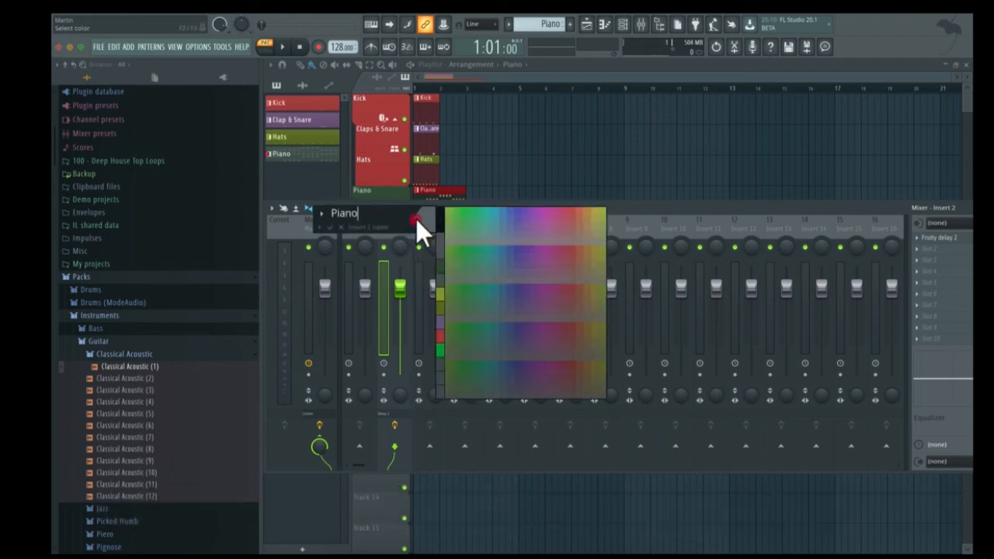
left_click(443, 275)
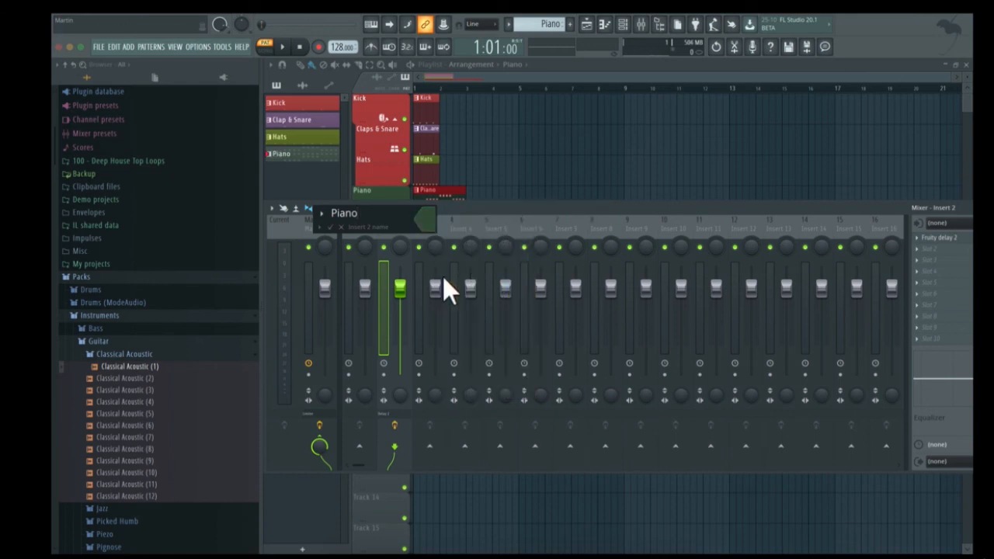
left_click(331, 227)
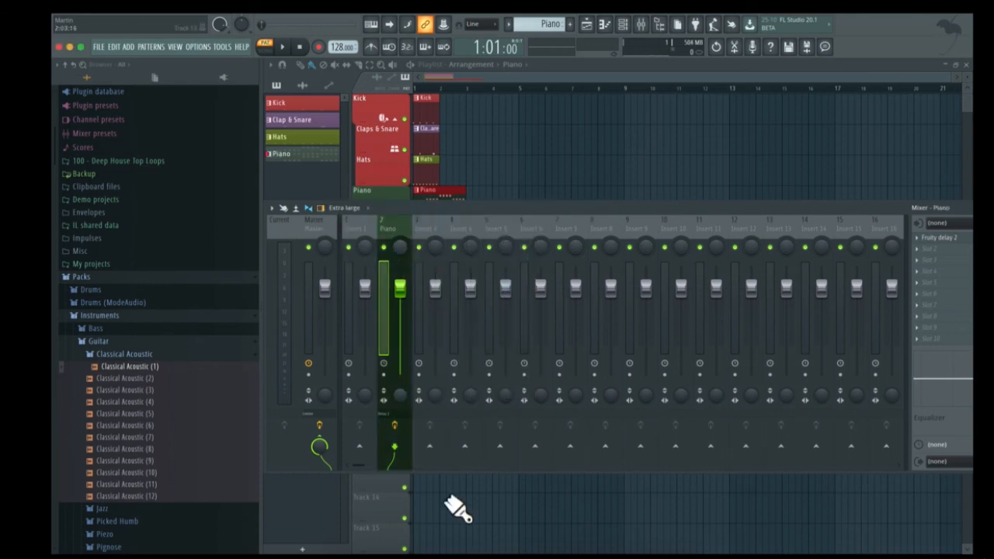
Close the mixer and narrow the browser to give the playlist more room.
double_click(395, 209)
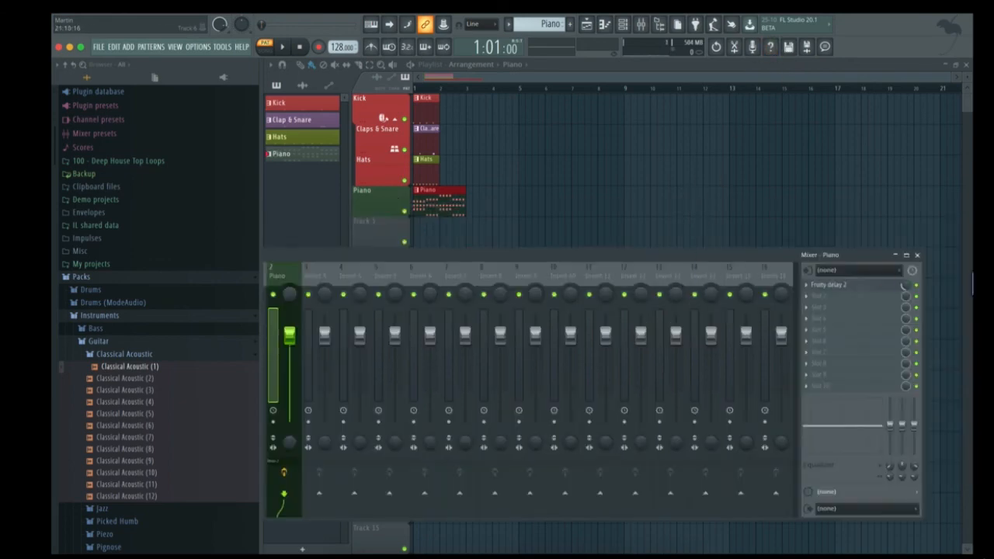
left_click(917, 254)
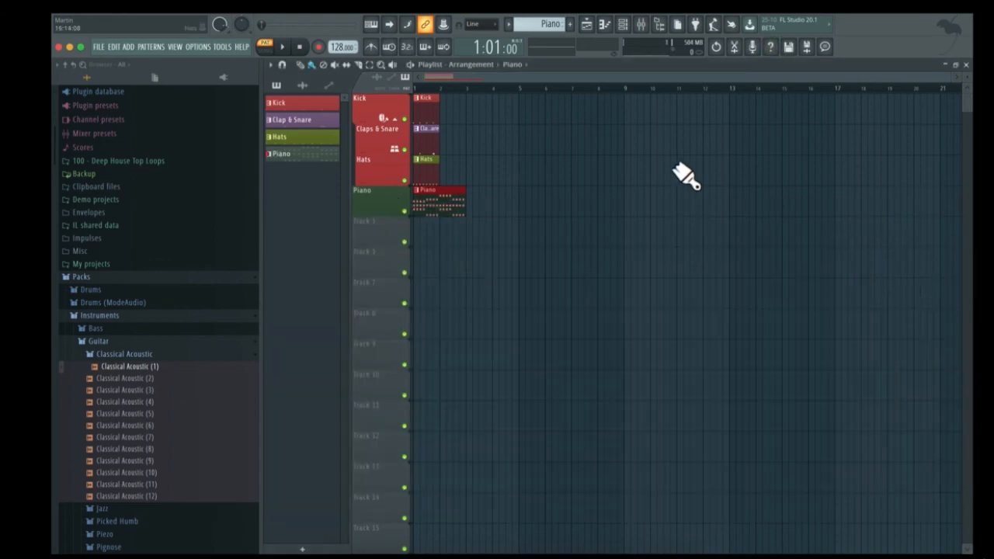
left_click_drag(271, 181, 186, 175)
Check the save dialog for exporting the project as a Wave file, and cancel it.
left_click(97, 46)
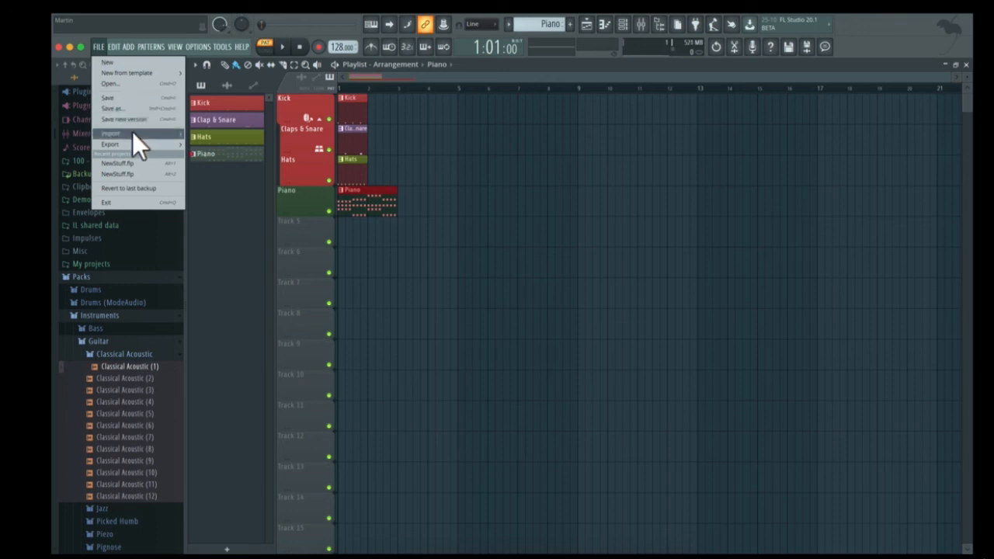
mouse_move(132, 144)
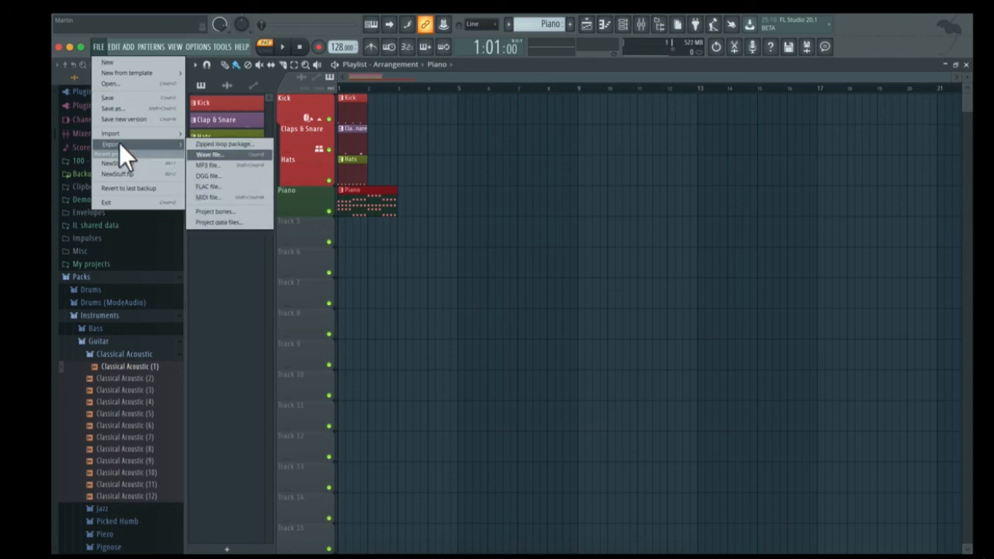
left_click(226, 156)
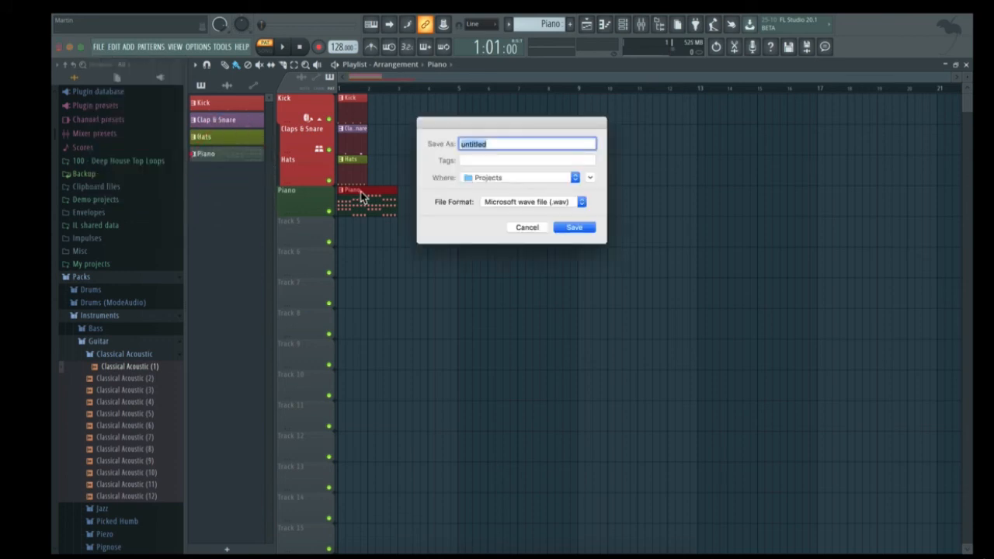
left_click(527, 227)
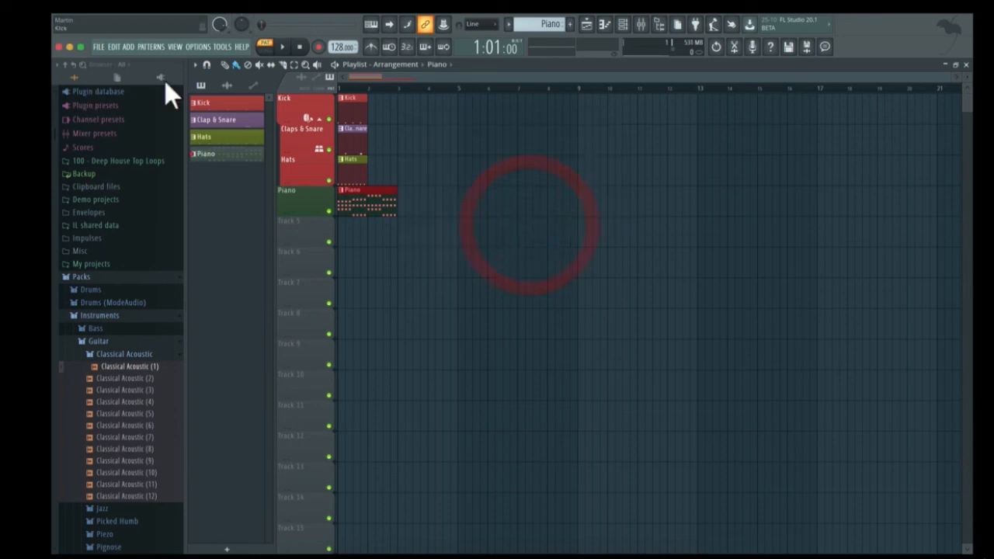
Open the save dialog for exporting the project as an MP3 file and check its file format setting.
left_click(99, 46)
mouse_move(128, 142)
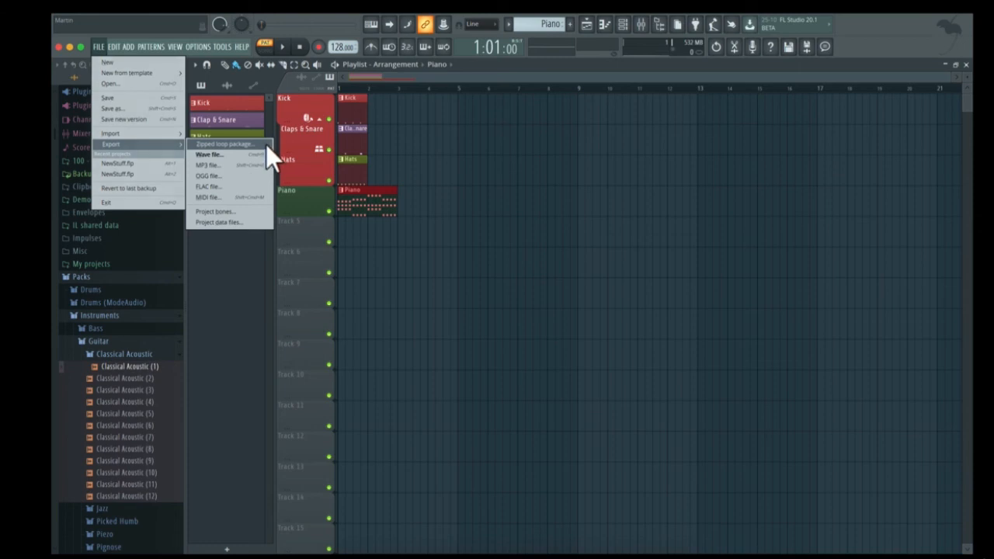
left_click(252, 166)
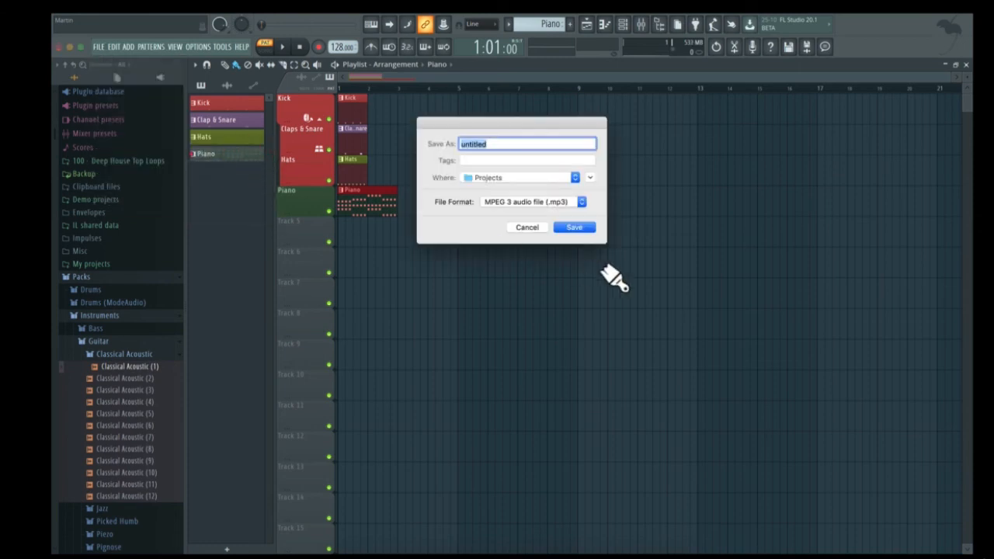
left_click(532, 199)
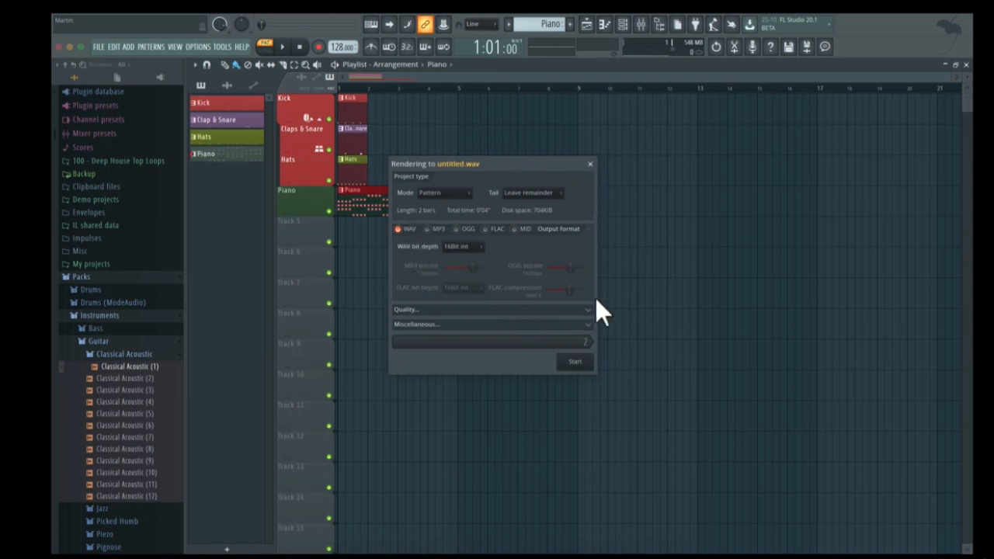
Review the Mode and Tail choices in the render settings for untitled.wav without changing them.
left_click(426, 194)
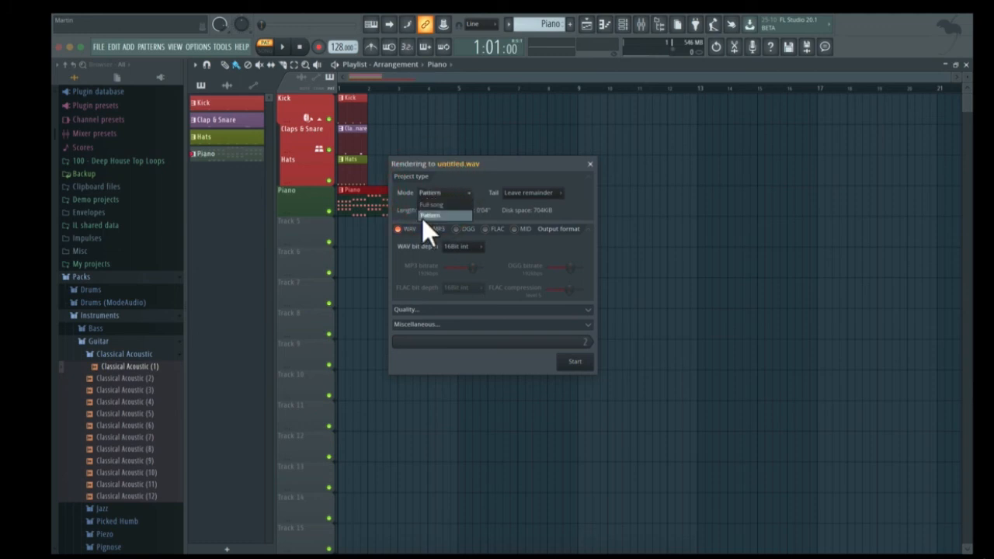
left_click(466, 175)
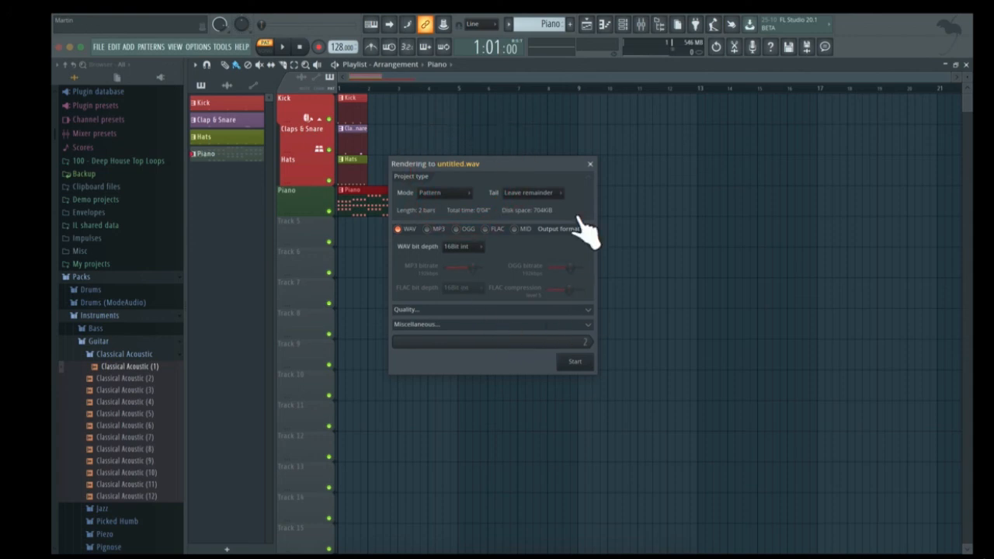
left_click(514, 193)
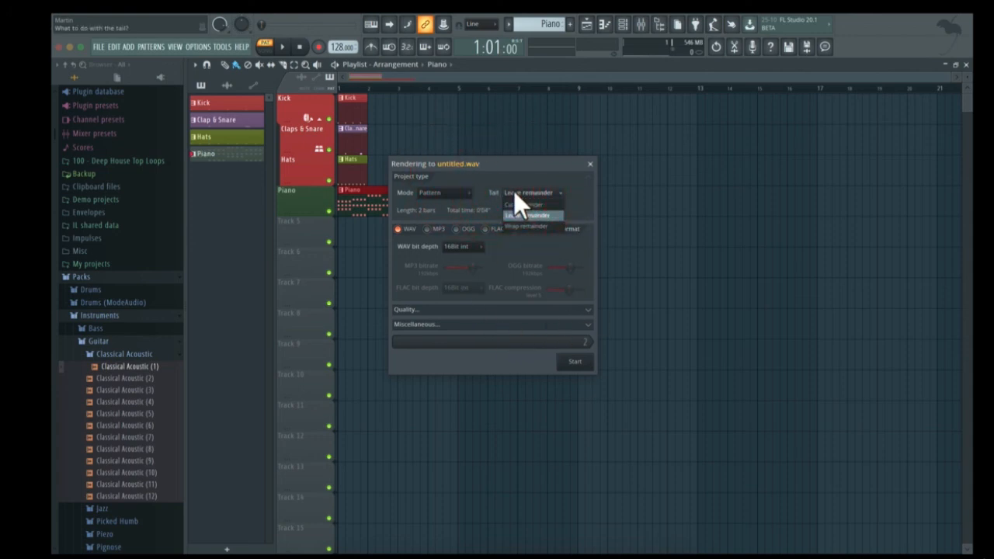
left_click(521, 177)
left_click(516, 194)
left_click(521, 177)
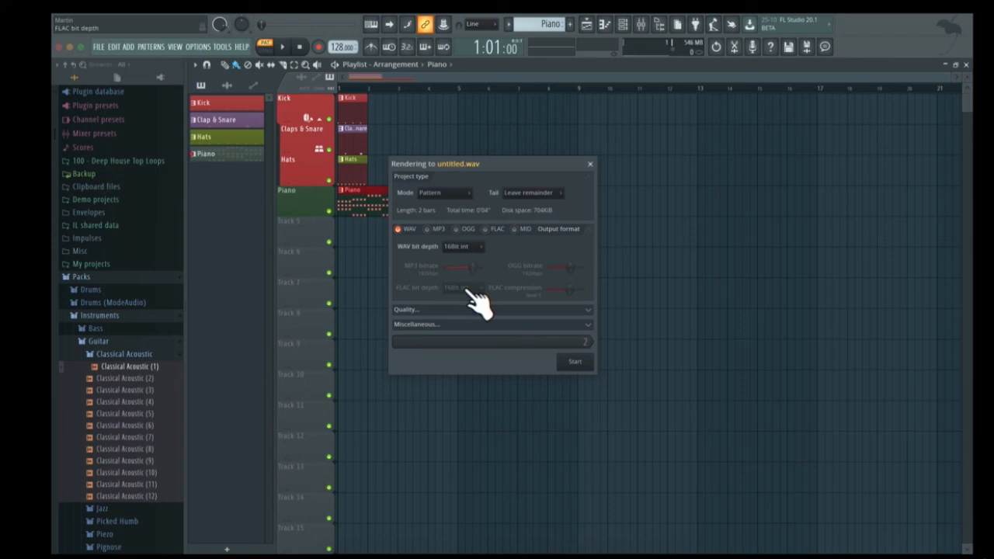
Expand the Quality and Miscellaneous render settings to review them, and close the render window without exporting.
left_click(569, 310)
left_click(571, 372)
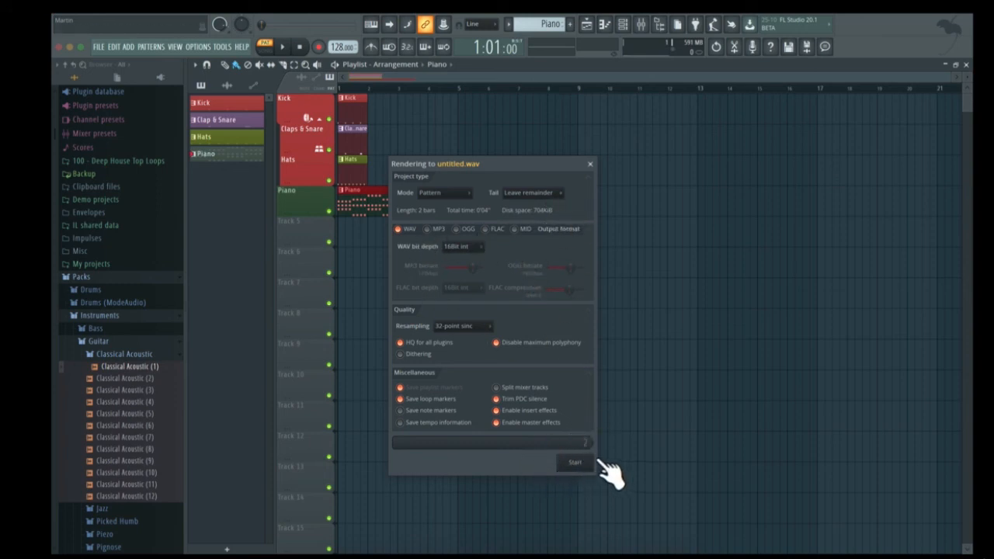
left_click(590, 165)
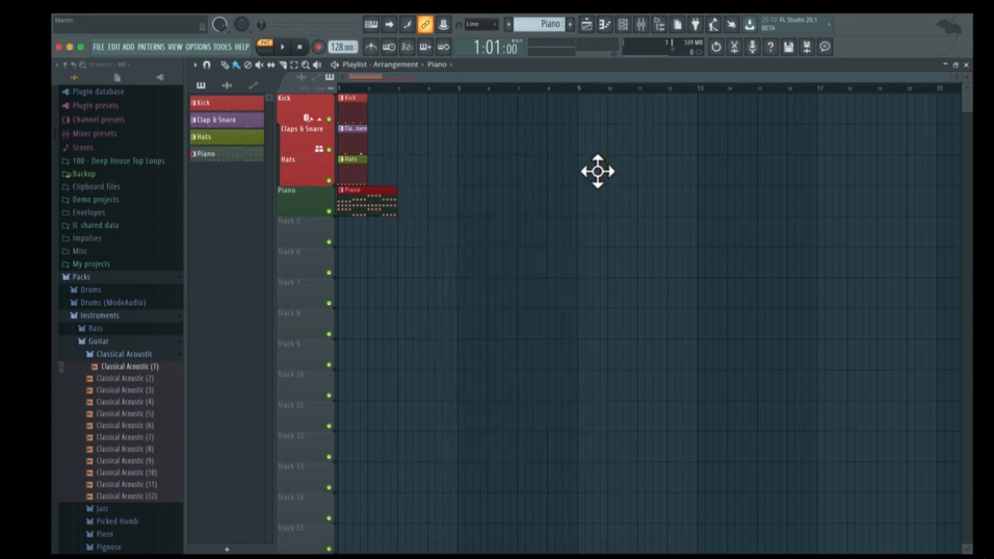